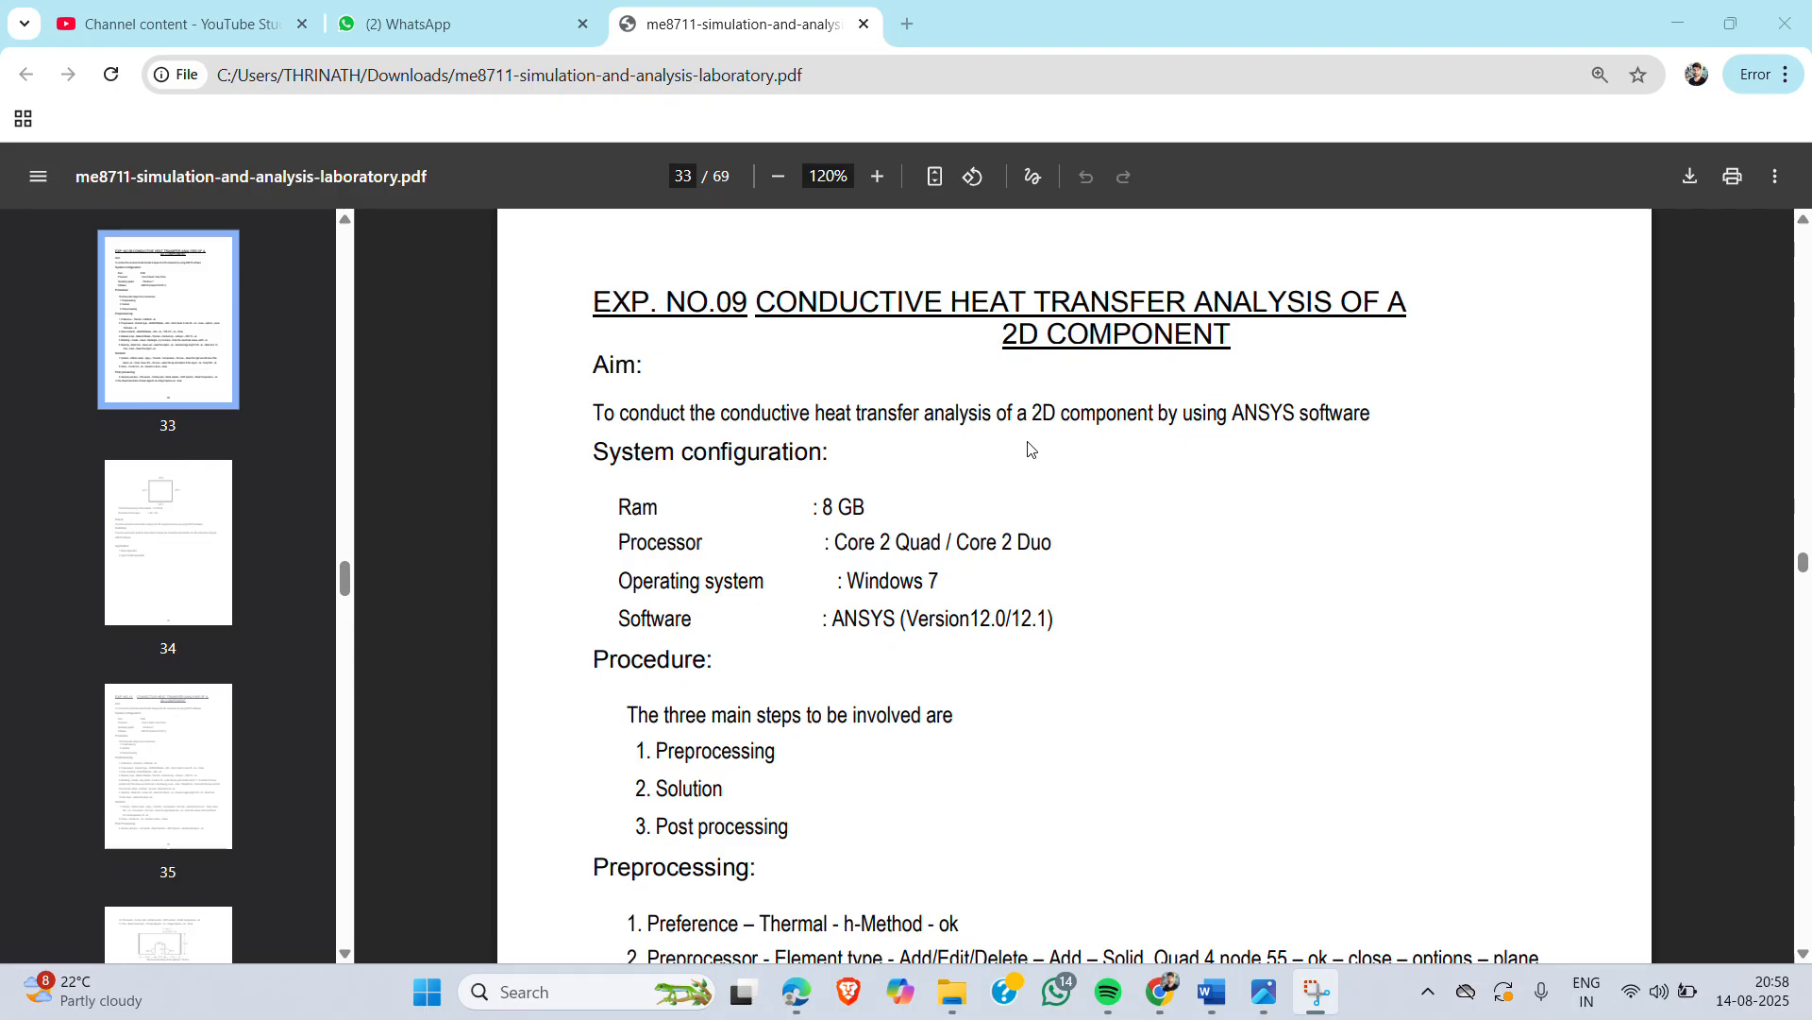
Step: Read through the Exp. No. 09 procedure for conductive heat transfer analysis of a 2D component, from system configuration to post processing
{"action": "scroll", "coordinate": [1029, 449], "scroll_direction": "down", "scroll_amount": 2}
{"action": "scroll", "coordinate": [1029, 450], "scroll_direction": "down", "scroll_amount": 1}
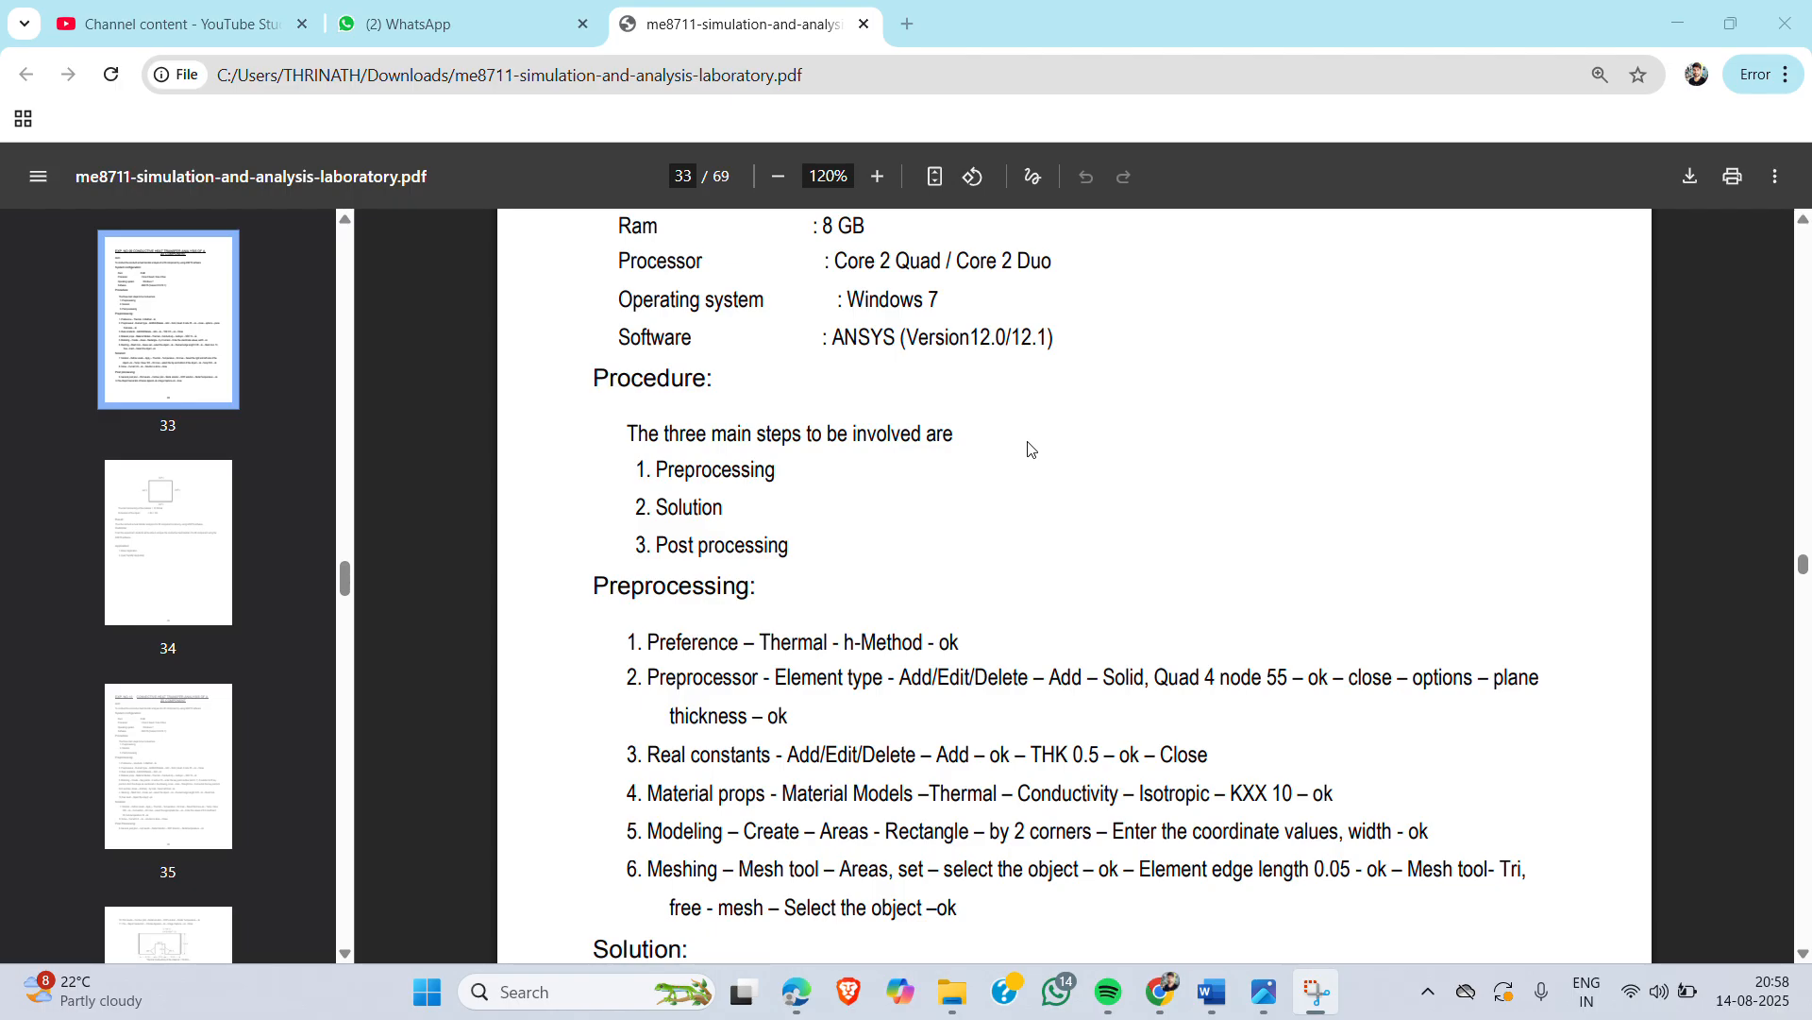
{"action": "scroll", "coordinate": [1029, 449], "scroll_direction": "down", "scroll_amount": 2}
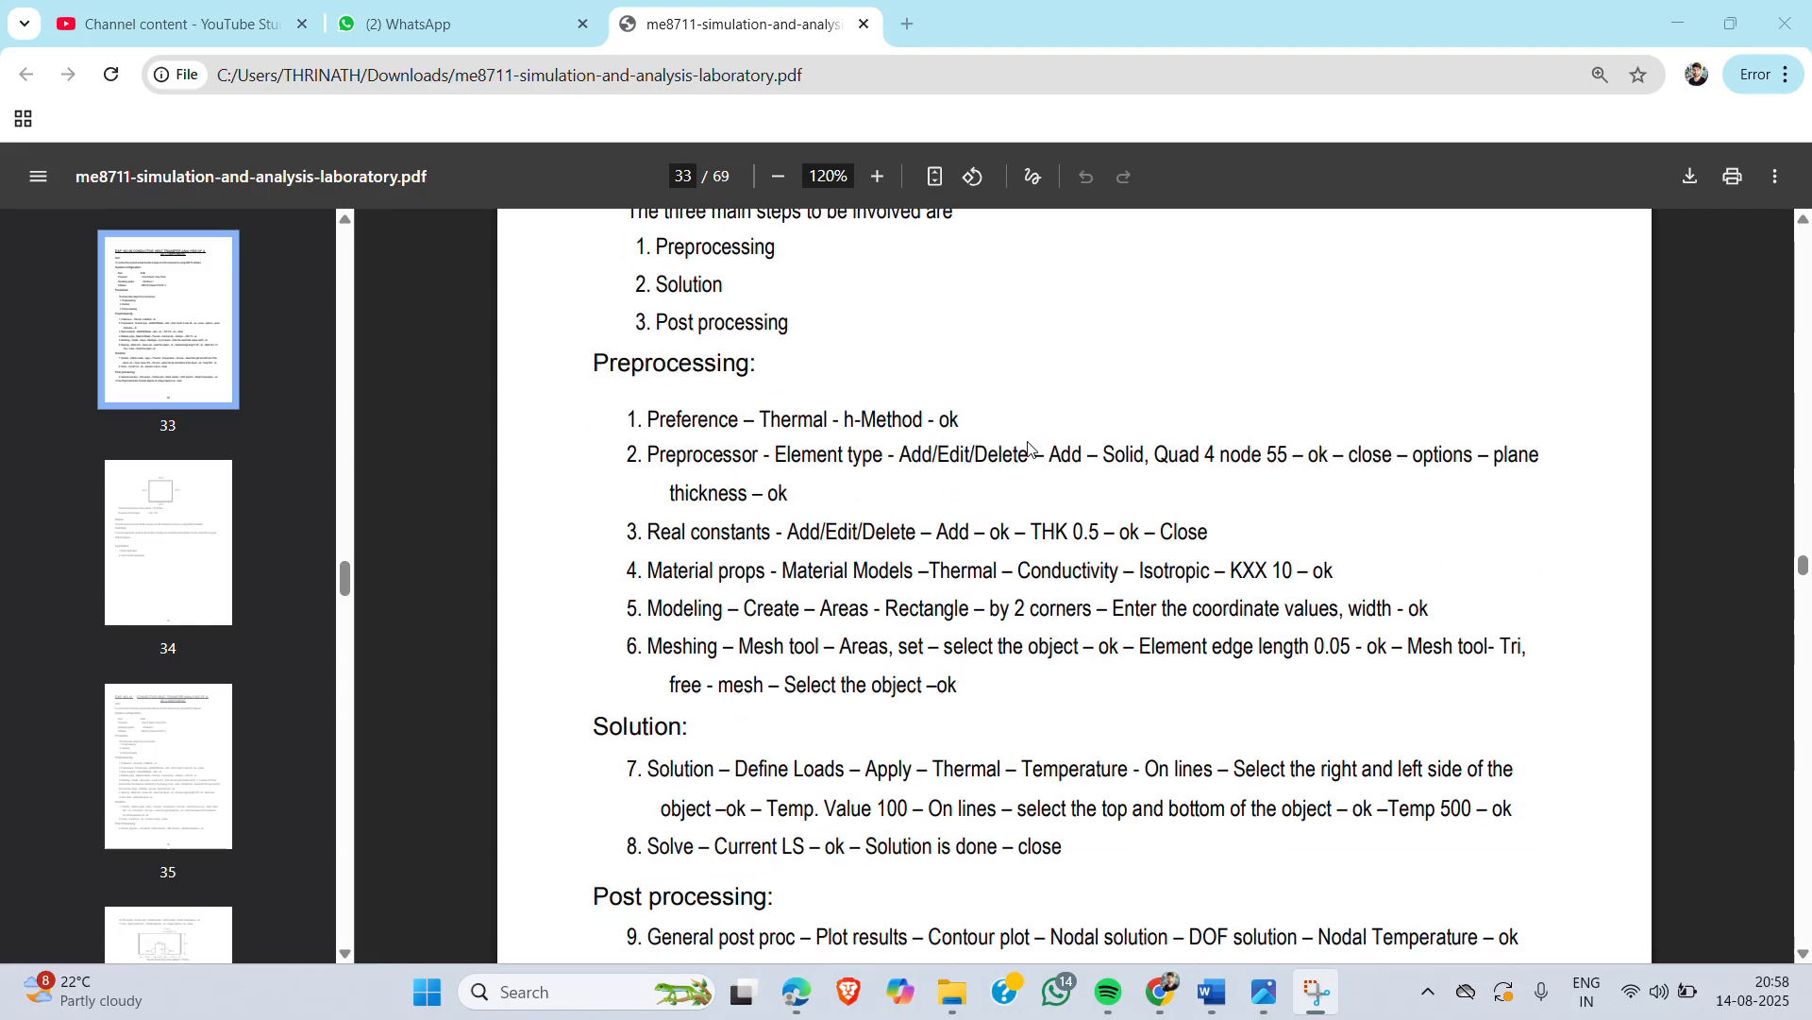
{"action": "scroll", "coordinate": [1029, 449], "scroll_direction": "down", "scroll_amount": 1}
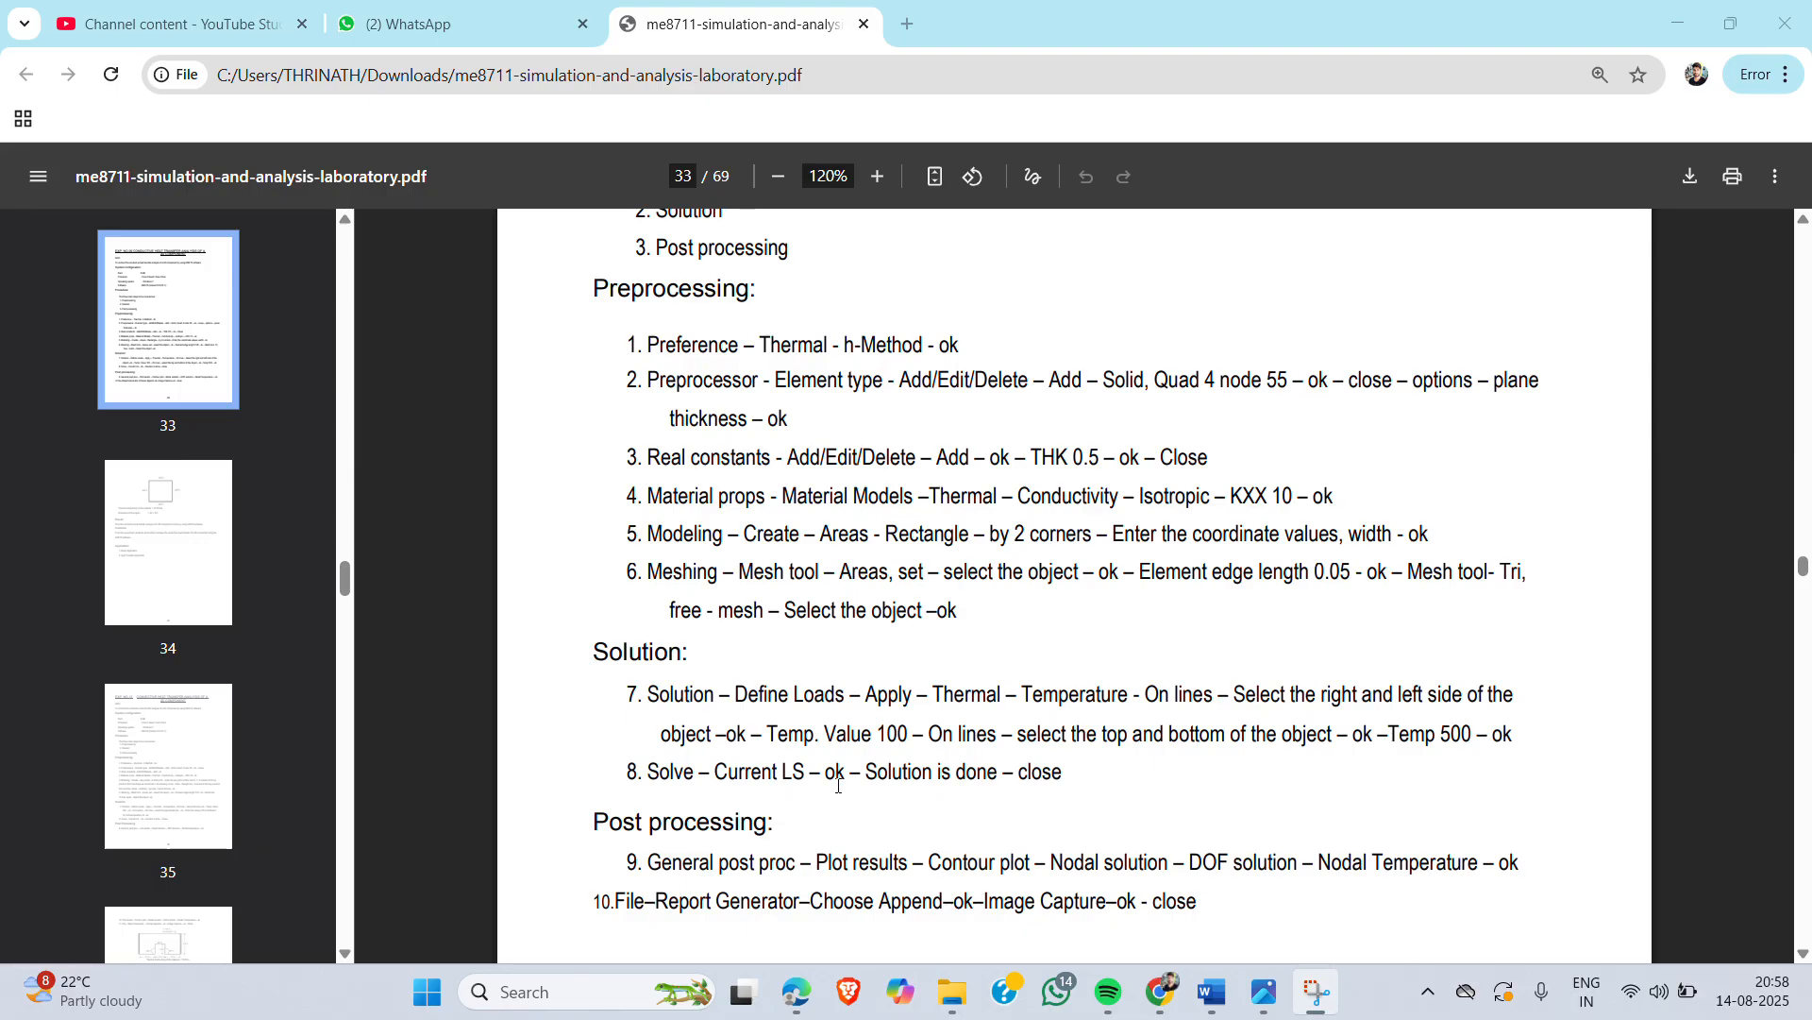
{"action": "scroll", "coordinate": [839, 785], "scroll_direction": "down", "scroll_amount": 2}
{"action": "scroll", "coordinate": [838, 785], "scroll_direction": "up", "scroll_amount": 1}
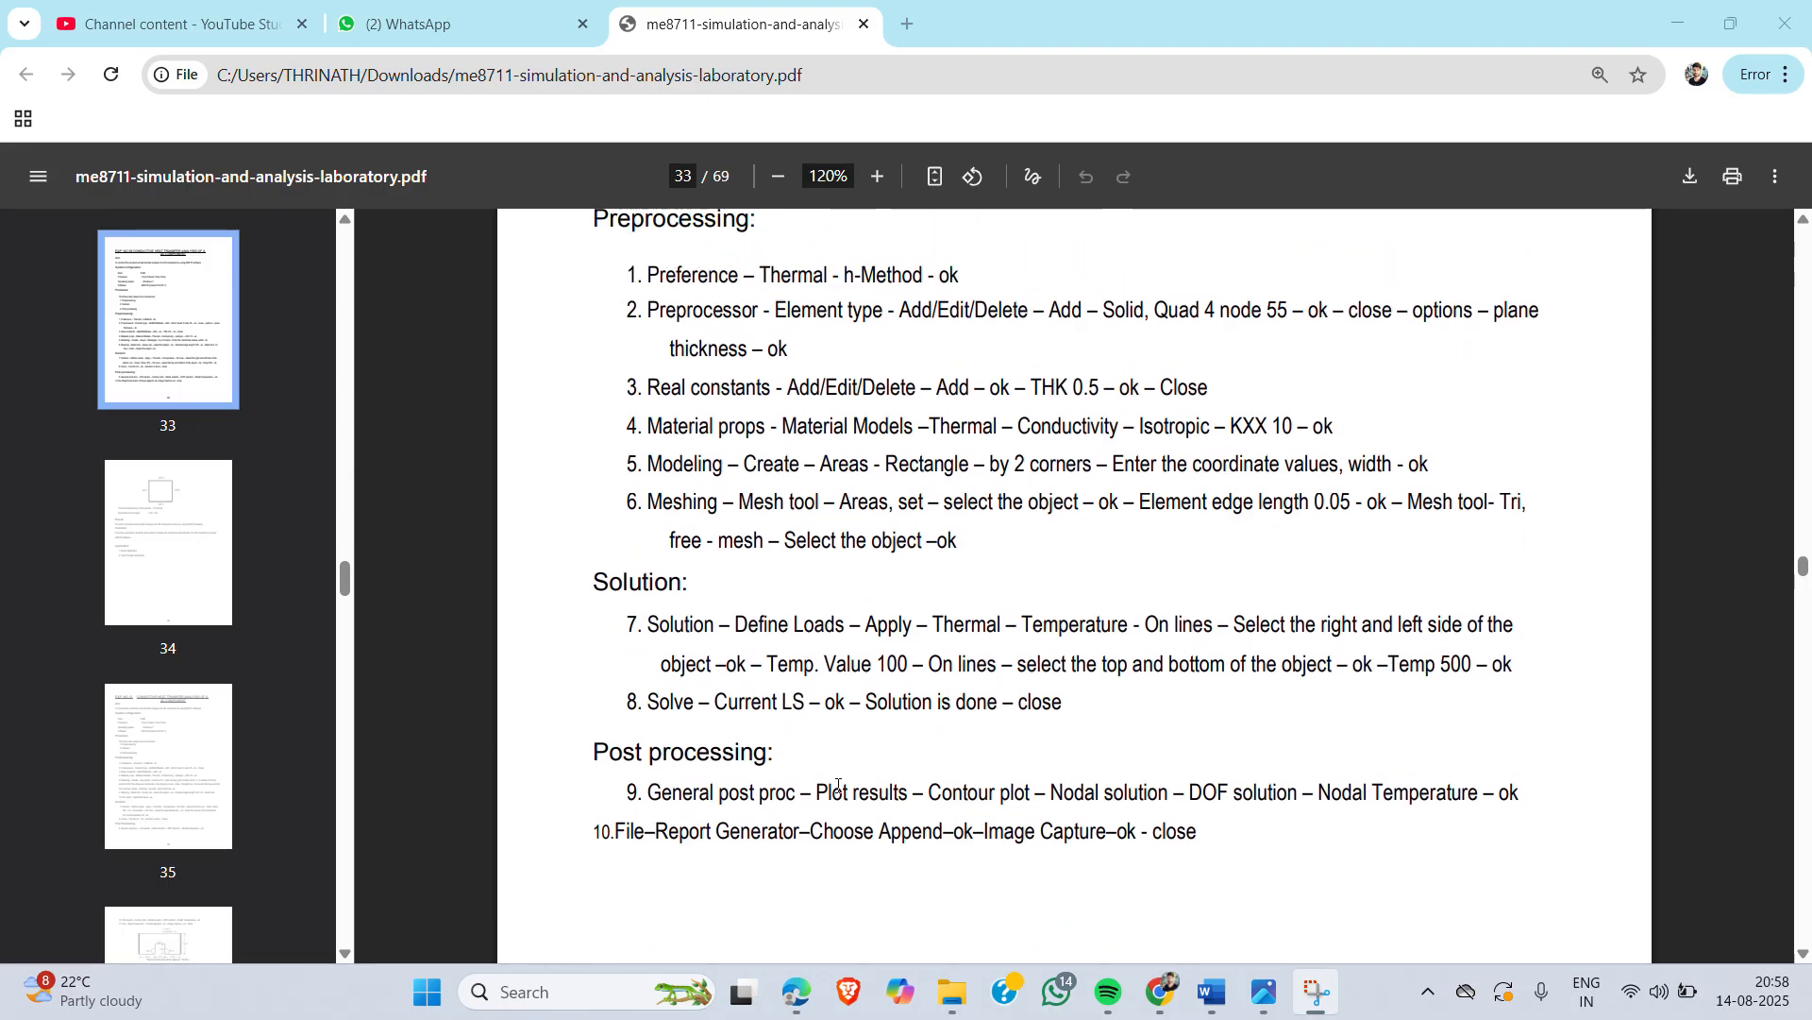
{"action": "scroll", "coordinate": [838, 785], "scroll_direction": "up", "scroll_amount": 4}
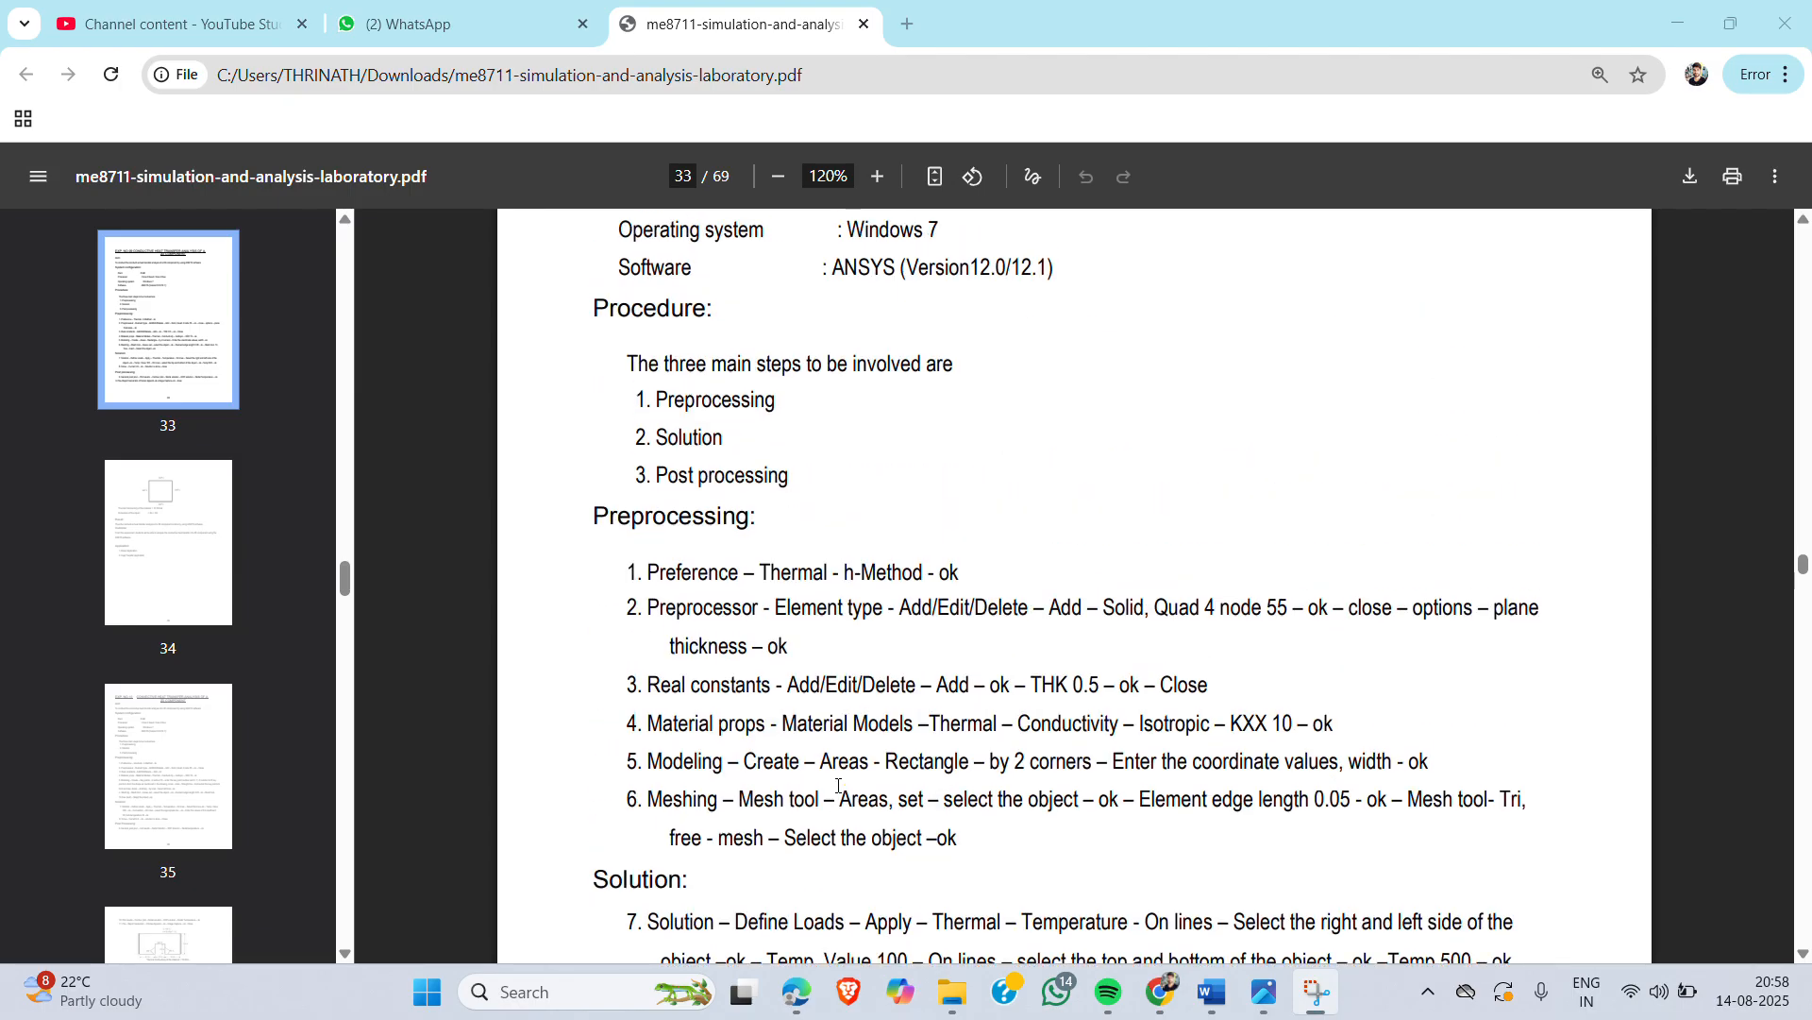
{"action": "scroll", "coordinate": [839, 786], "scroll_direction": "up", "scroll_amount": 2}
{"action": "scroll", "coordinate": [840, 676], "scroll_direction": "down", "scroll_amount": 3}
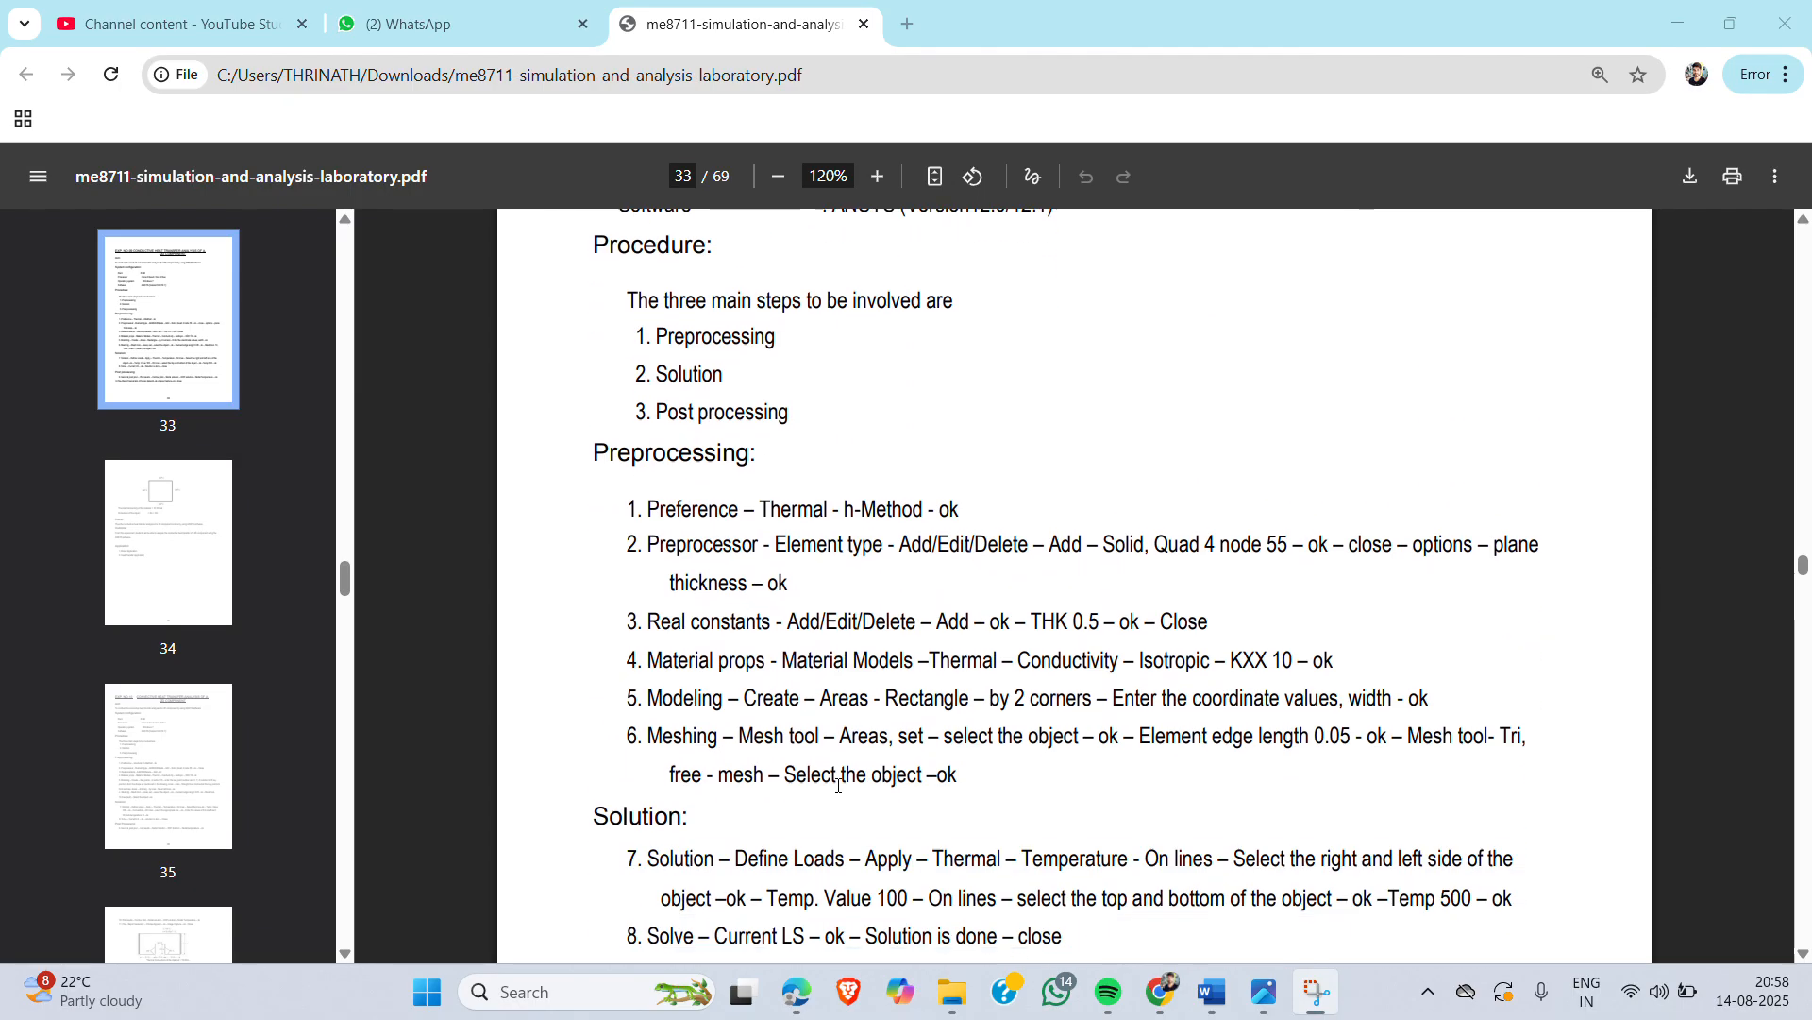
Step: Search for and launch Mechanical APDL 19.2, and maximize its window
{"action": "left_click", "coordinate": [556, 988]}
{"action": "type", "text": "apd"}
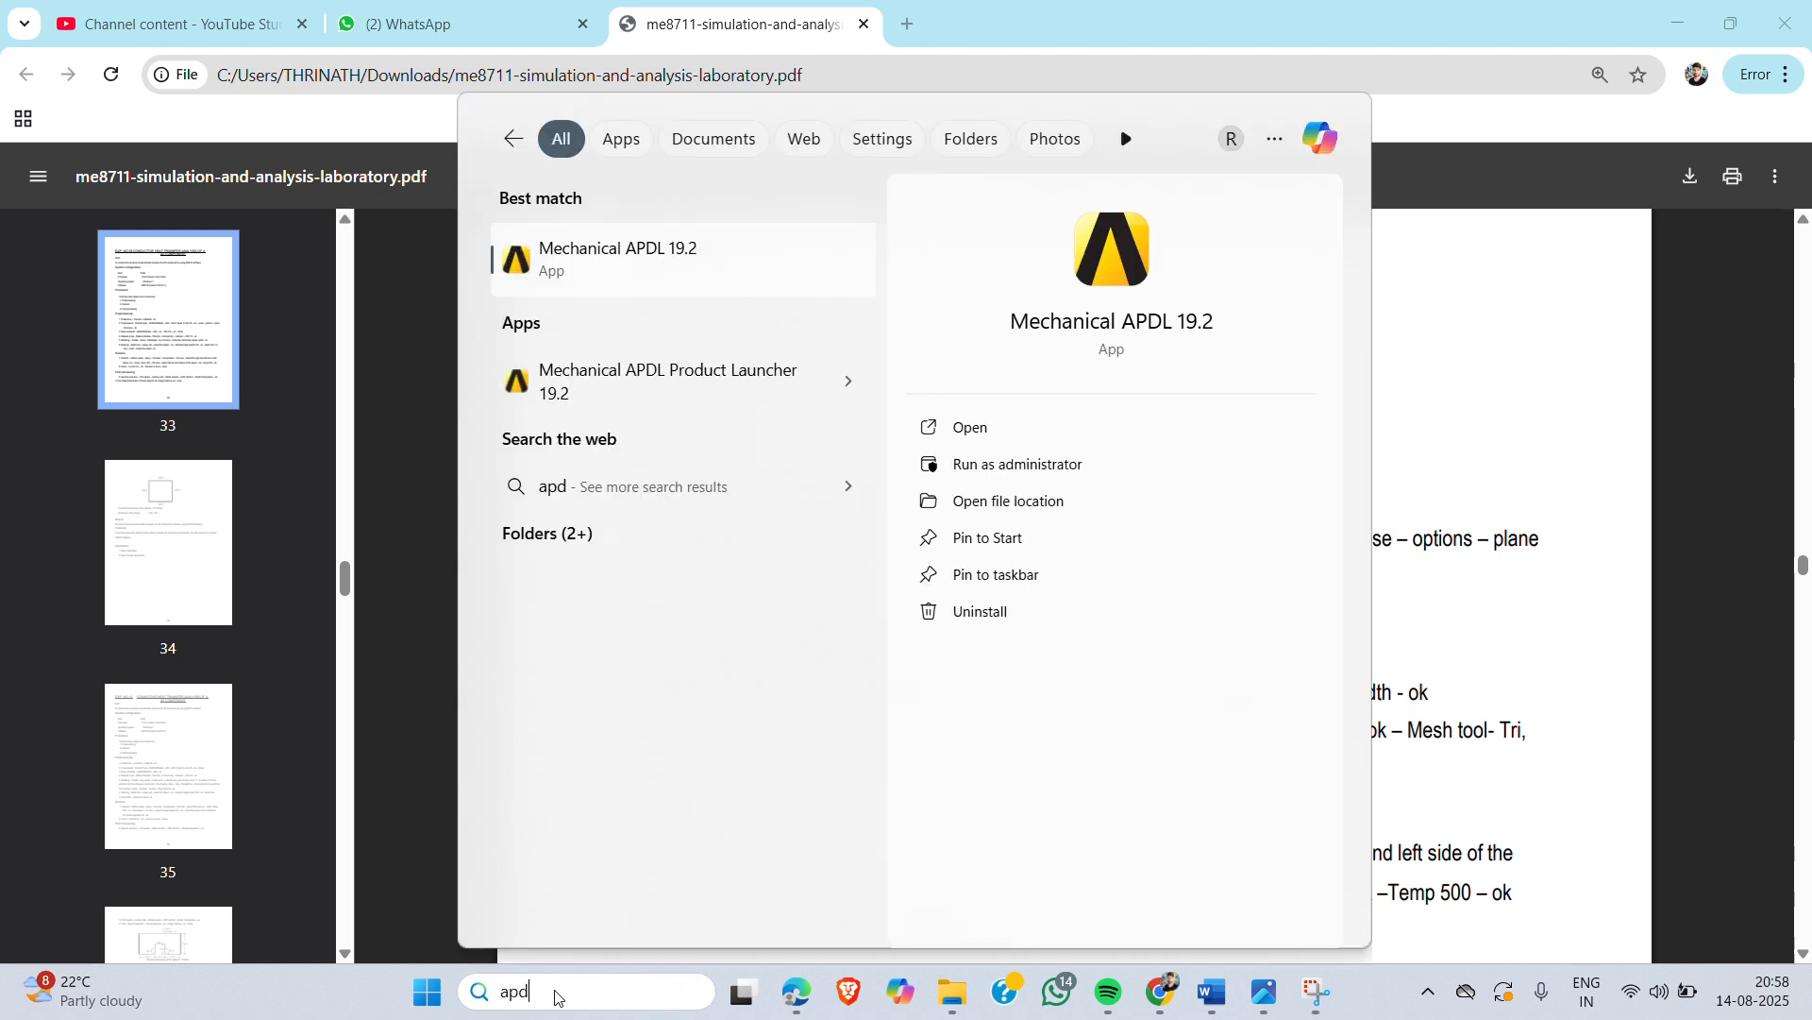
{"action": "type", "text": "l"}
{"action": "key", "text": "Return"}
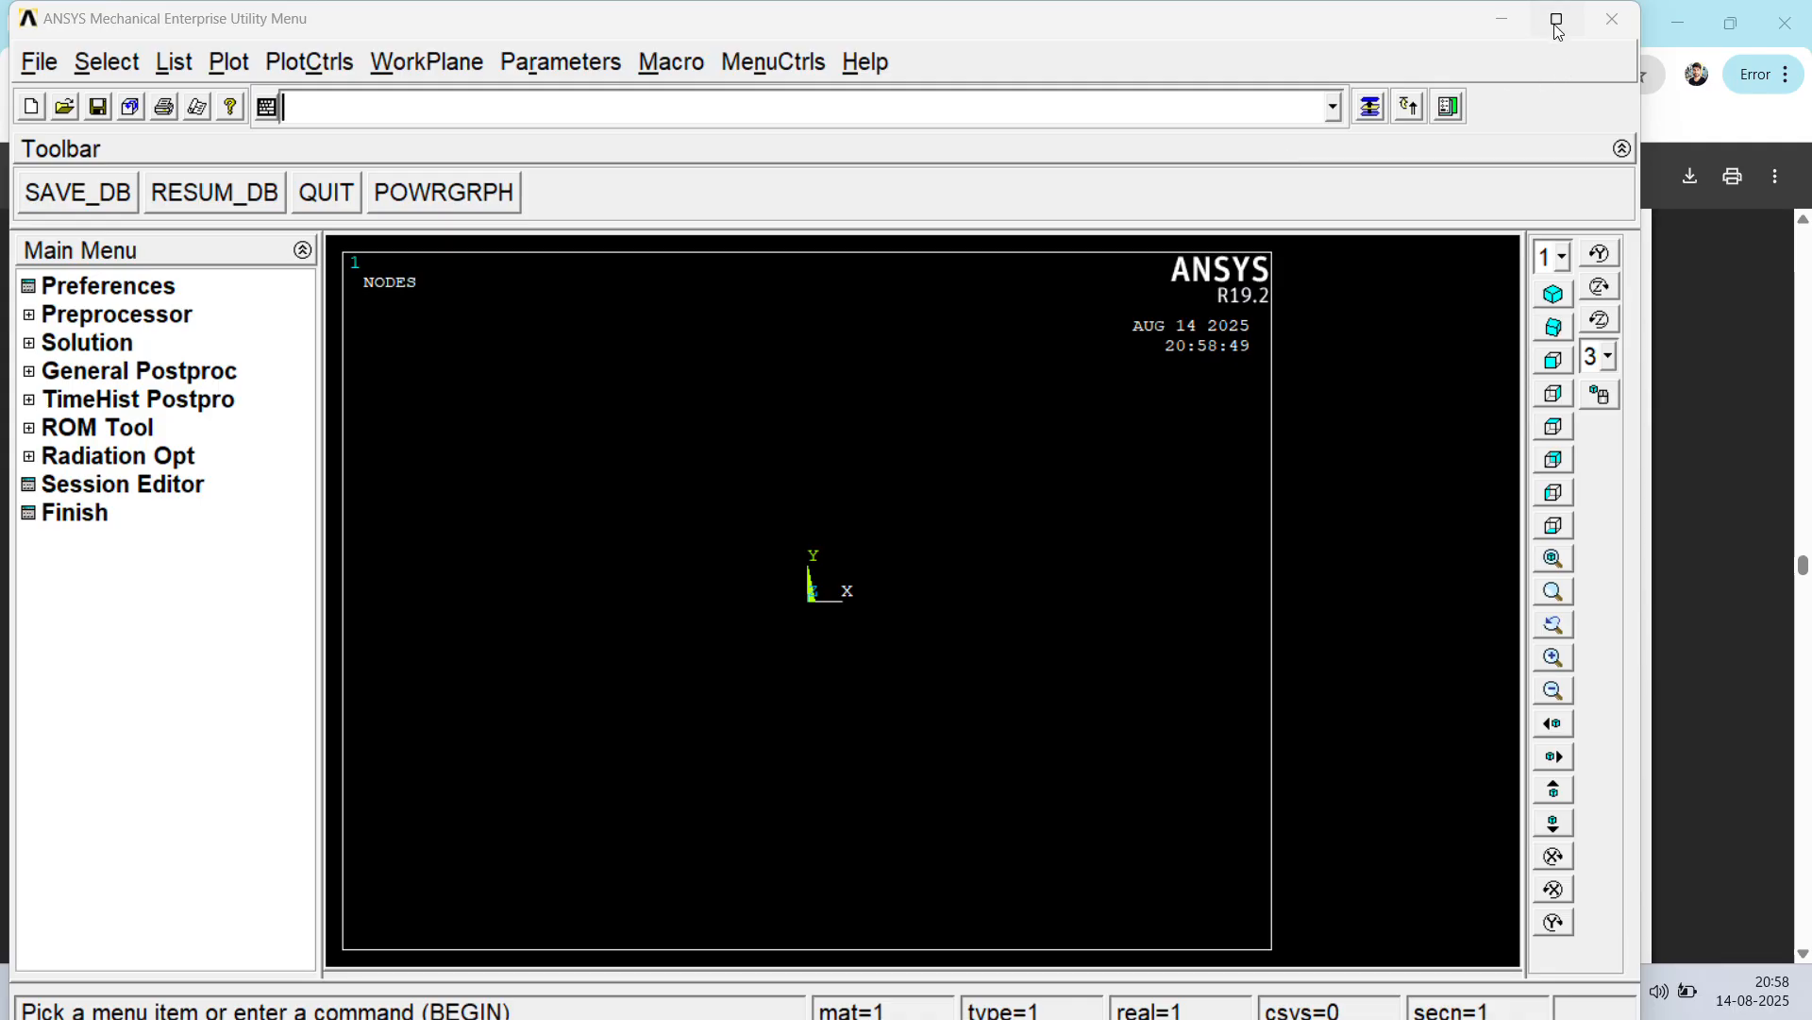
{"action": "left_click", "coordinate": [1555, 23]}
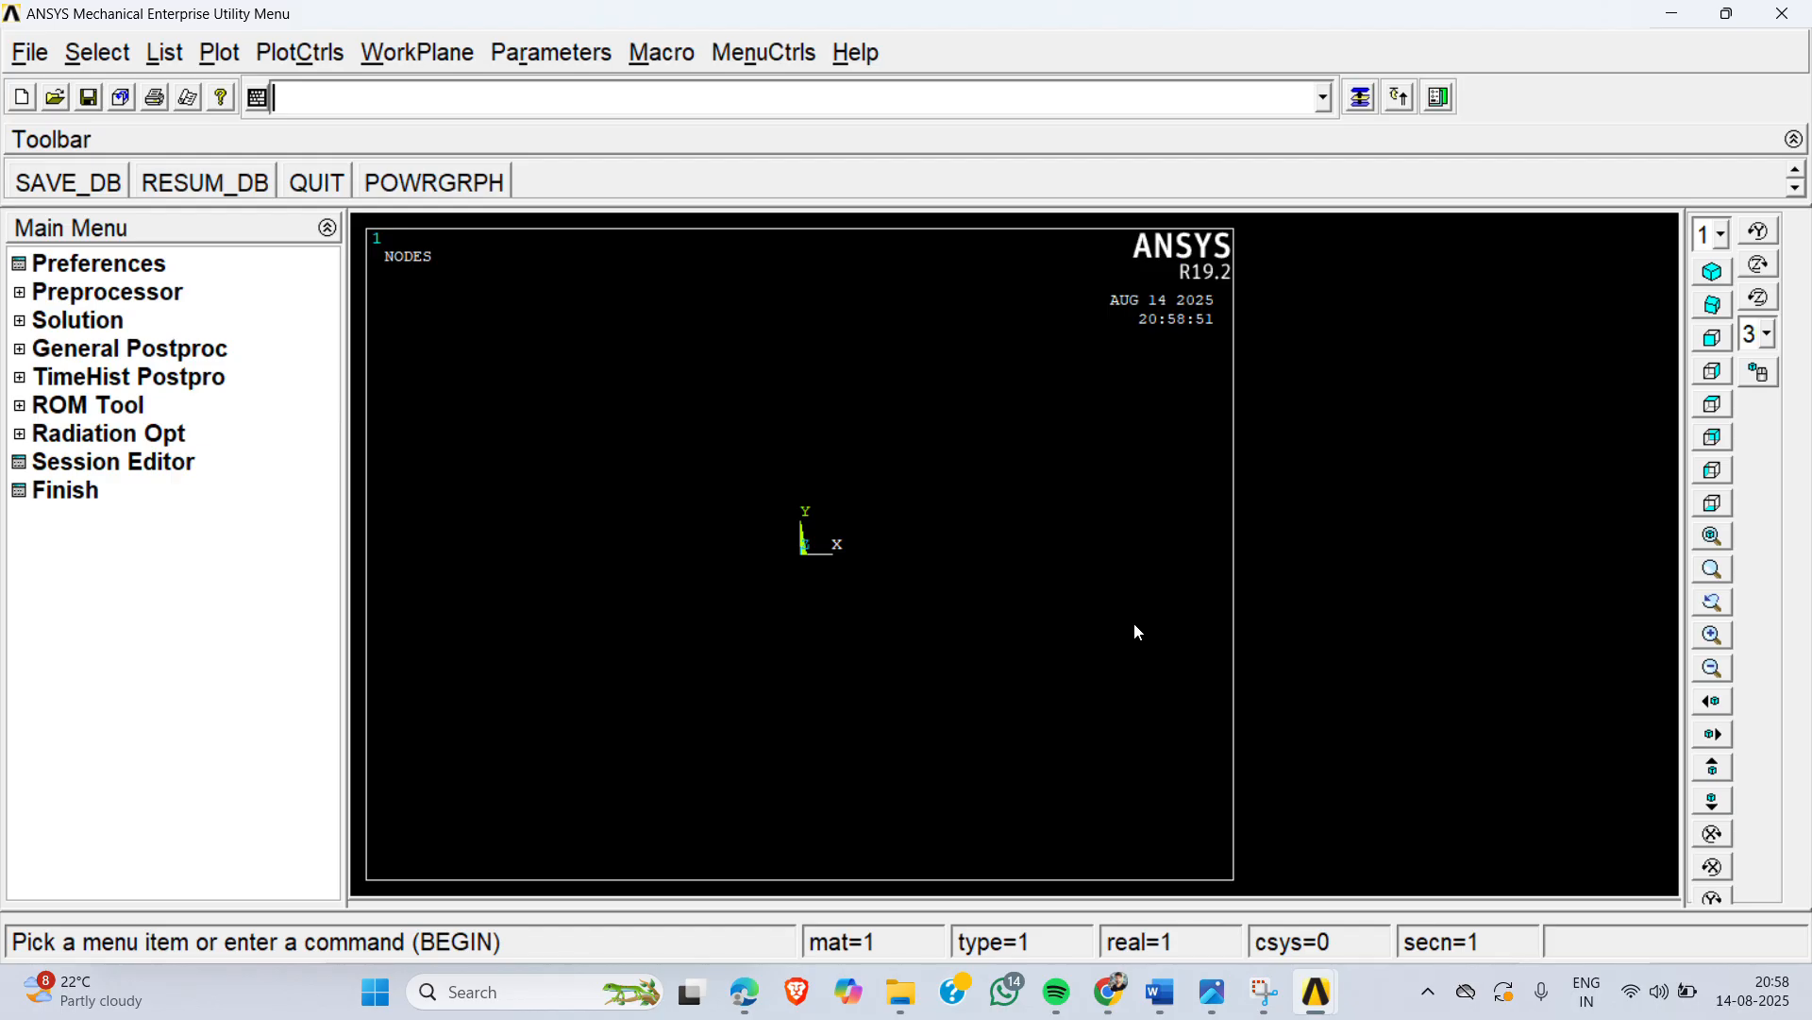
Step: Set the GUI filtering preferences to the Thermal discipline with the h-Method
{"action": "left_click", "coordinate": [119, 263]}
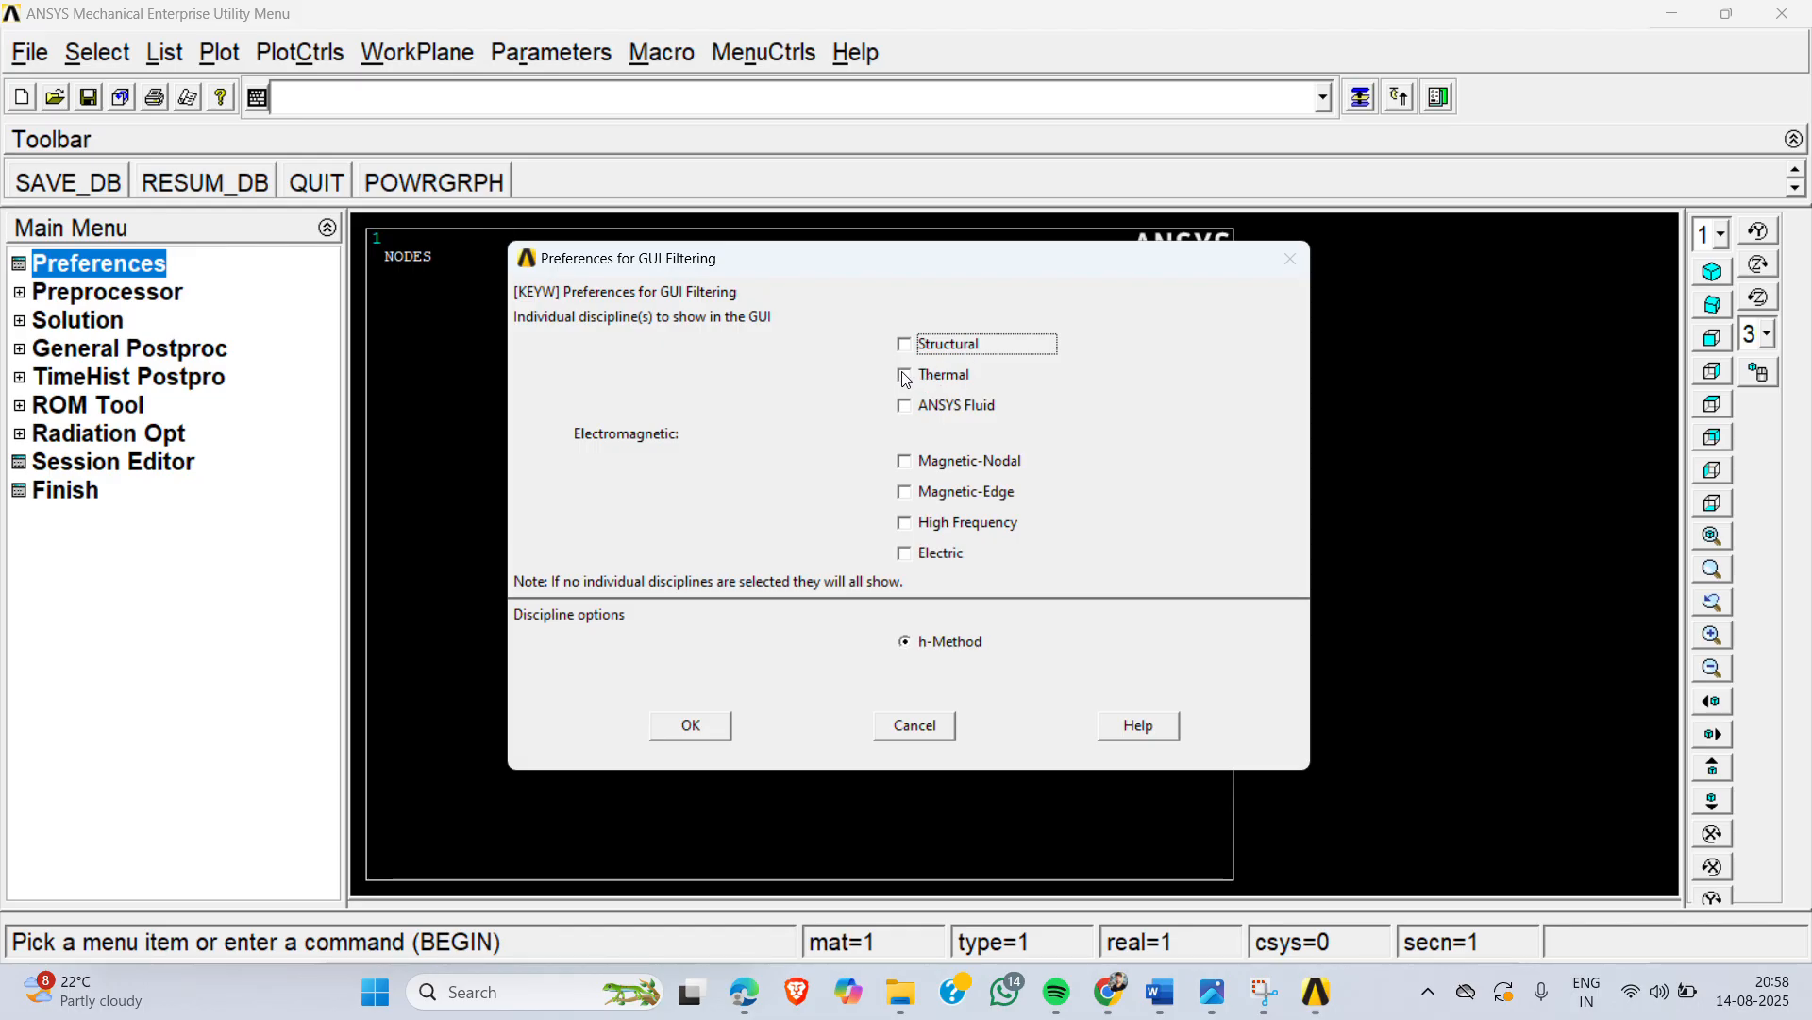
{"action": "left_click", "coordinate": [904, 376]}
{"action": "left_click", "coordinate": [687, 726]}
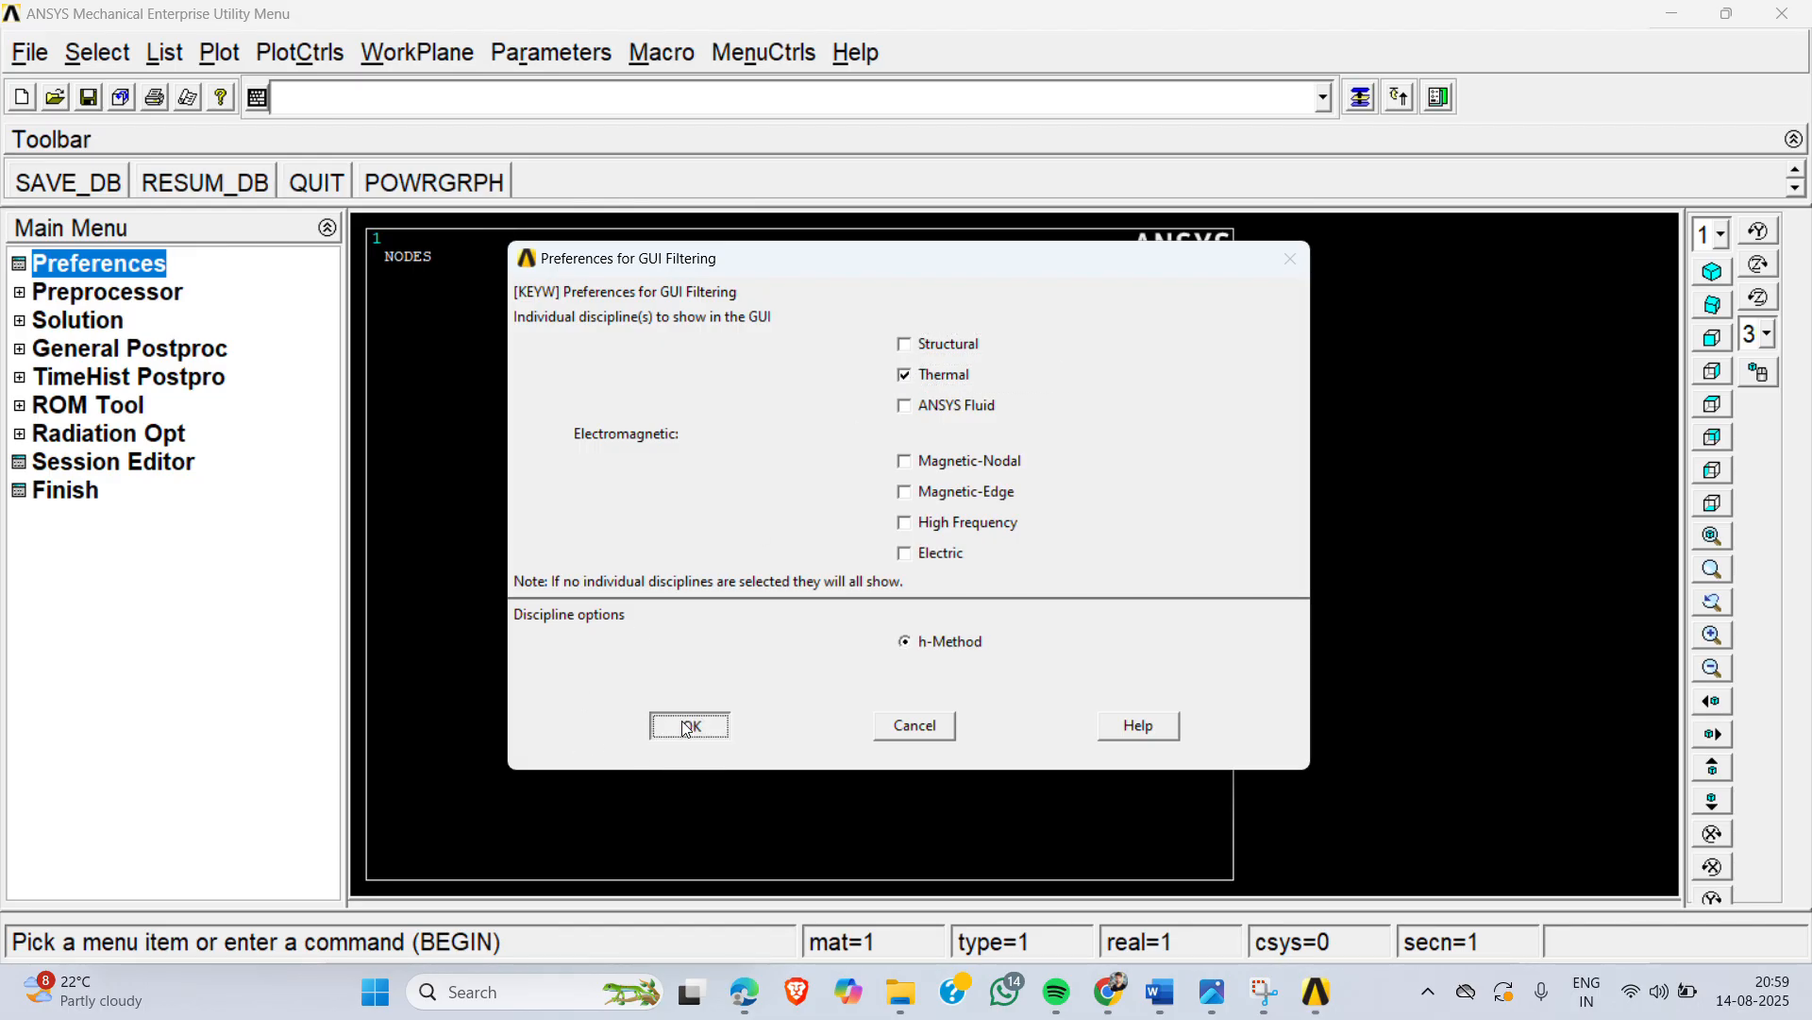
Step: Add the Solid Quad 4node 55 thermal element as element type 1 in the preprocessor
{"action": "left_click", "coordinate": [164, 293]}
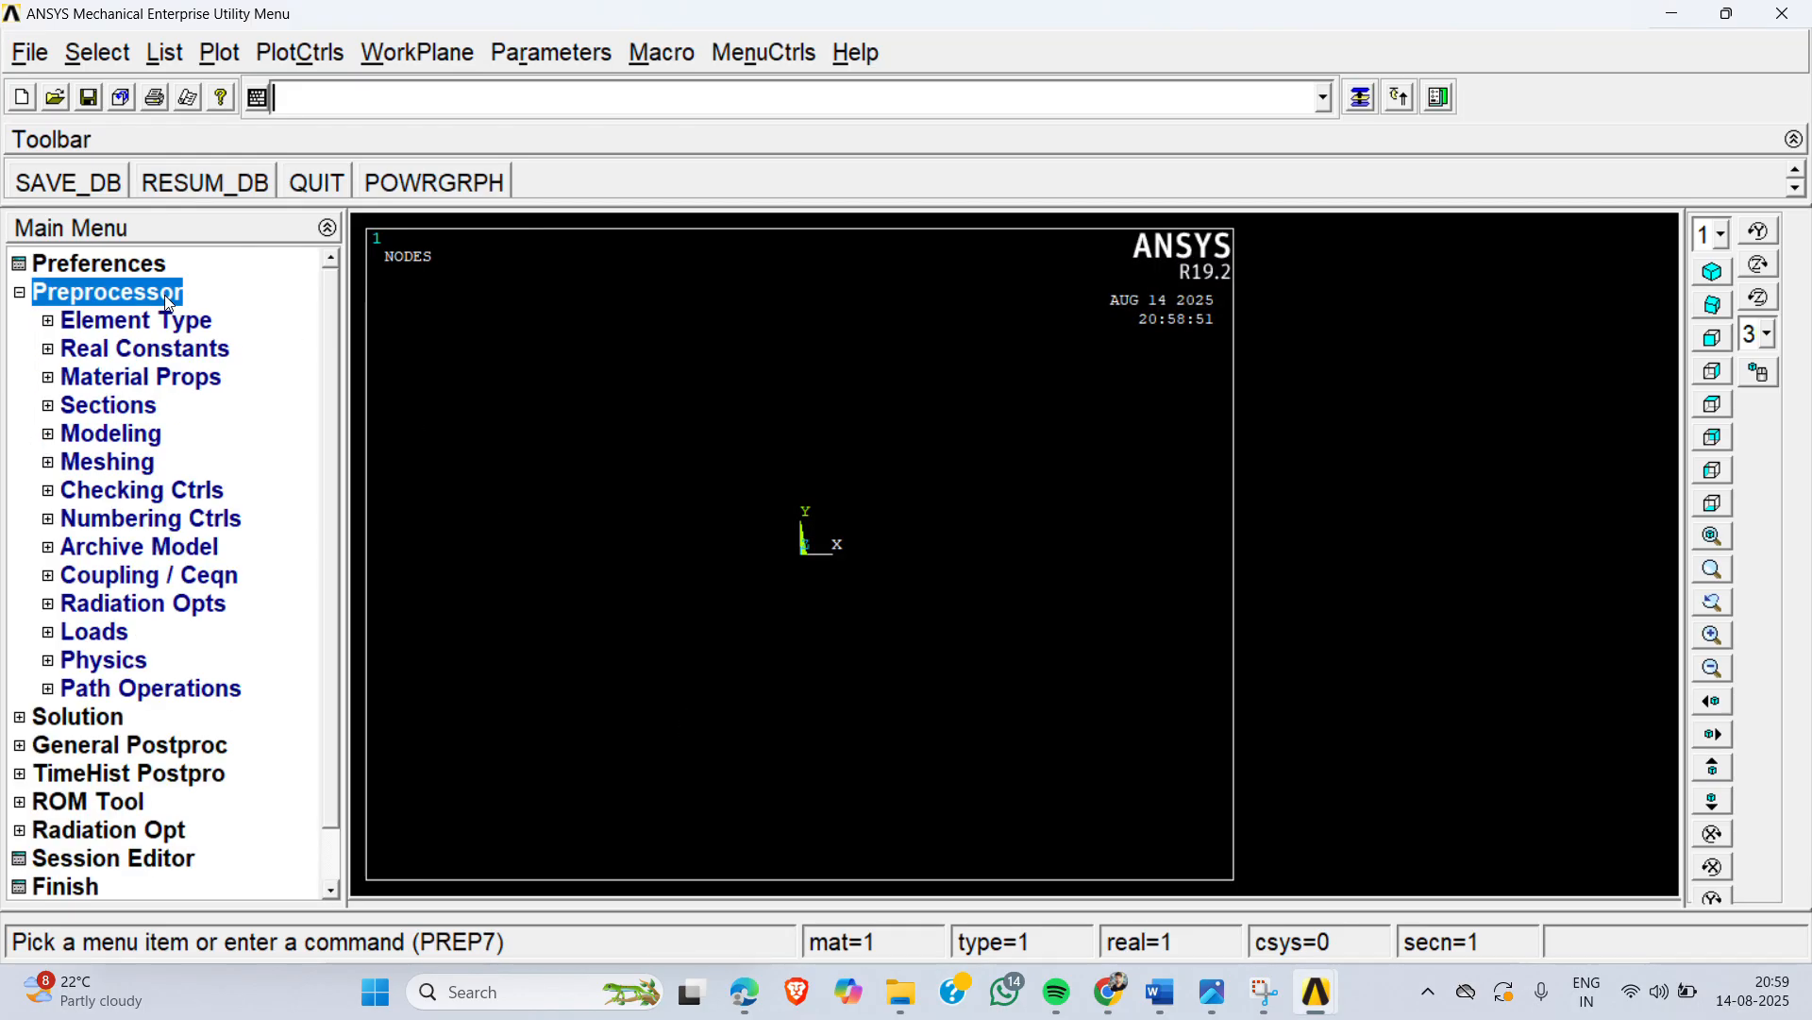
{"action": "left_click", "coordinate": [178, 323]}
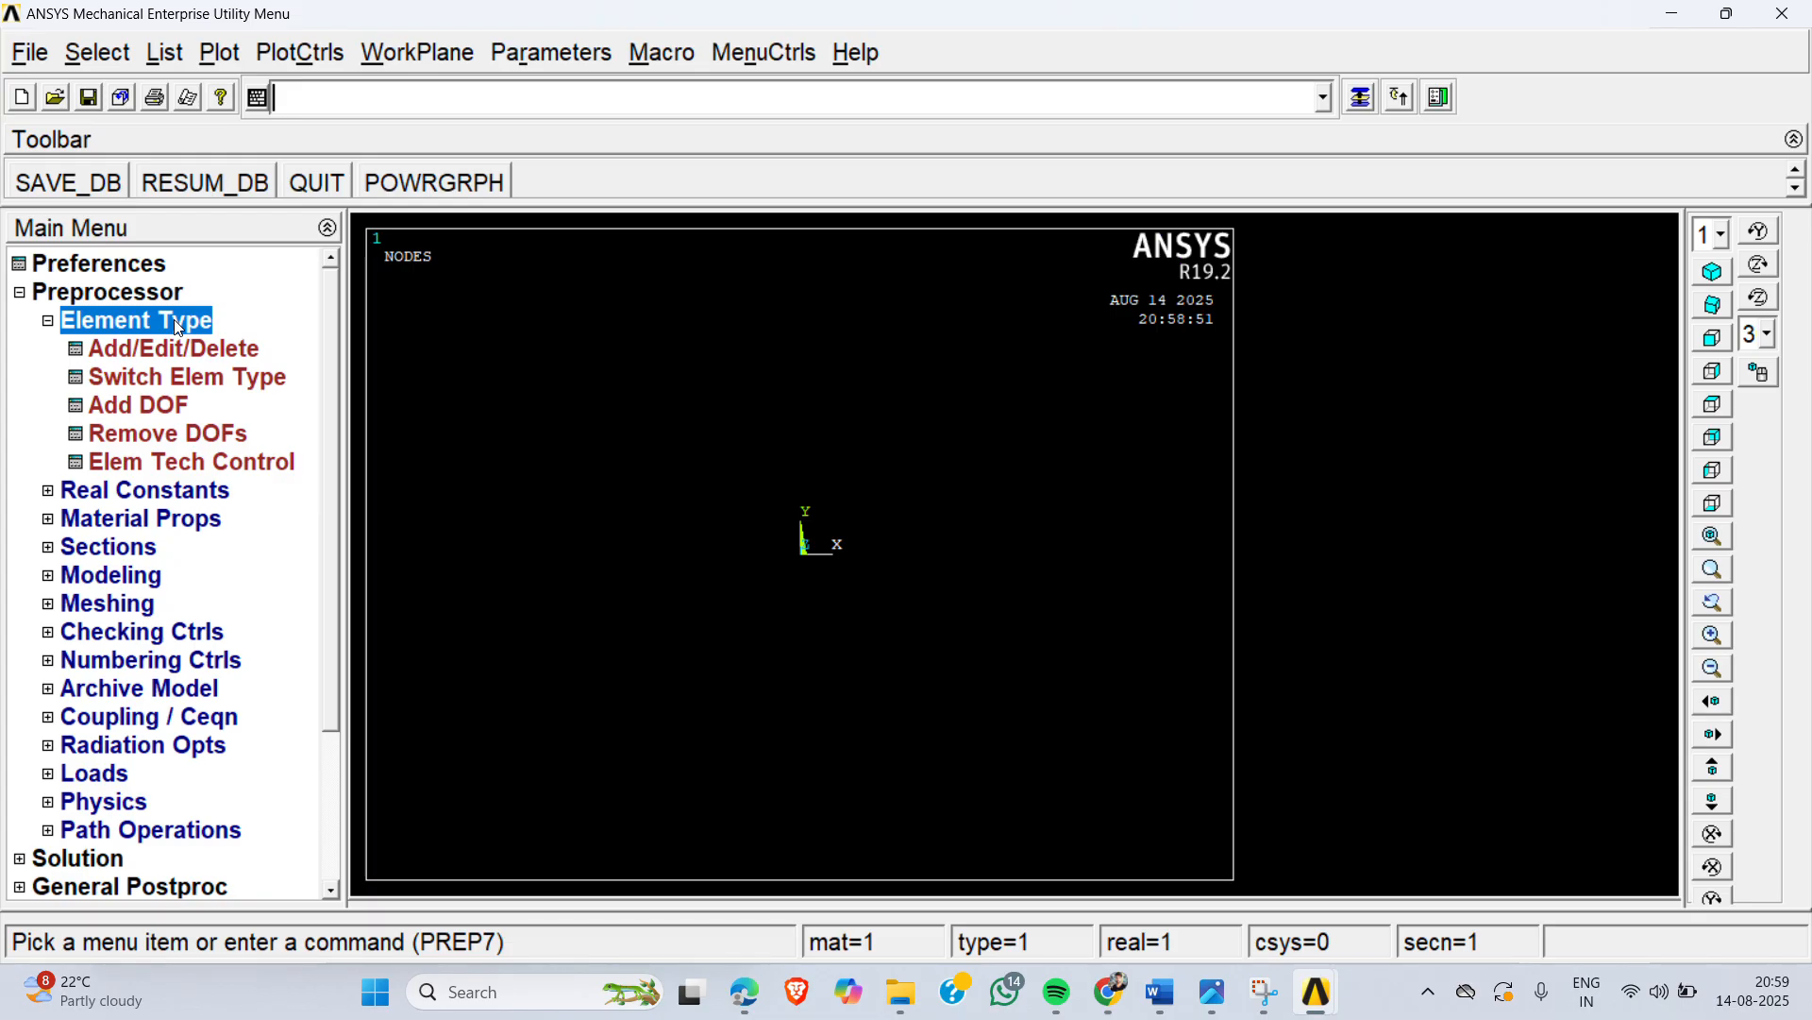
{"action": "left_click", "coordinate": [194, 351]}
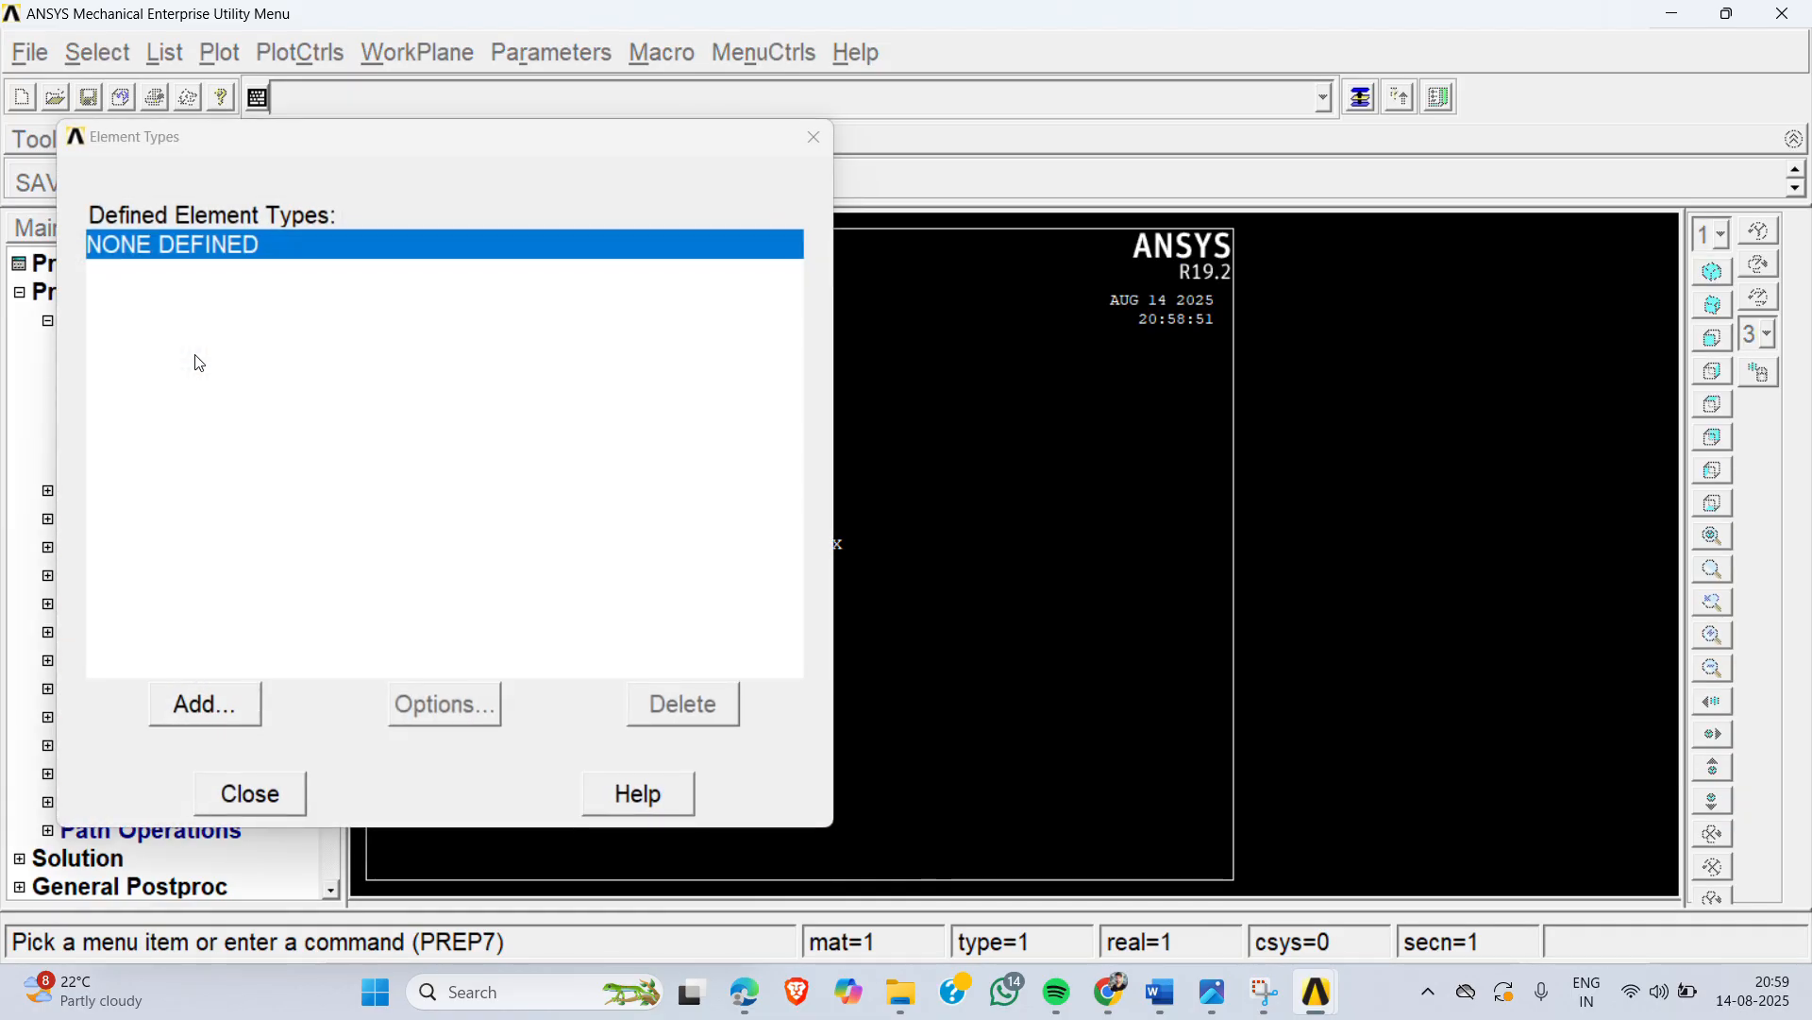
{"action": "left_click", "coordinate": [215, 708]}
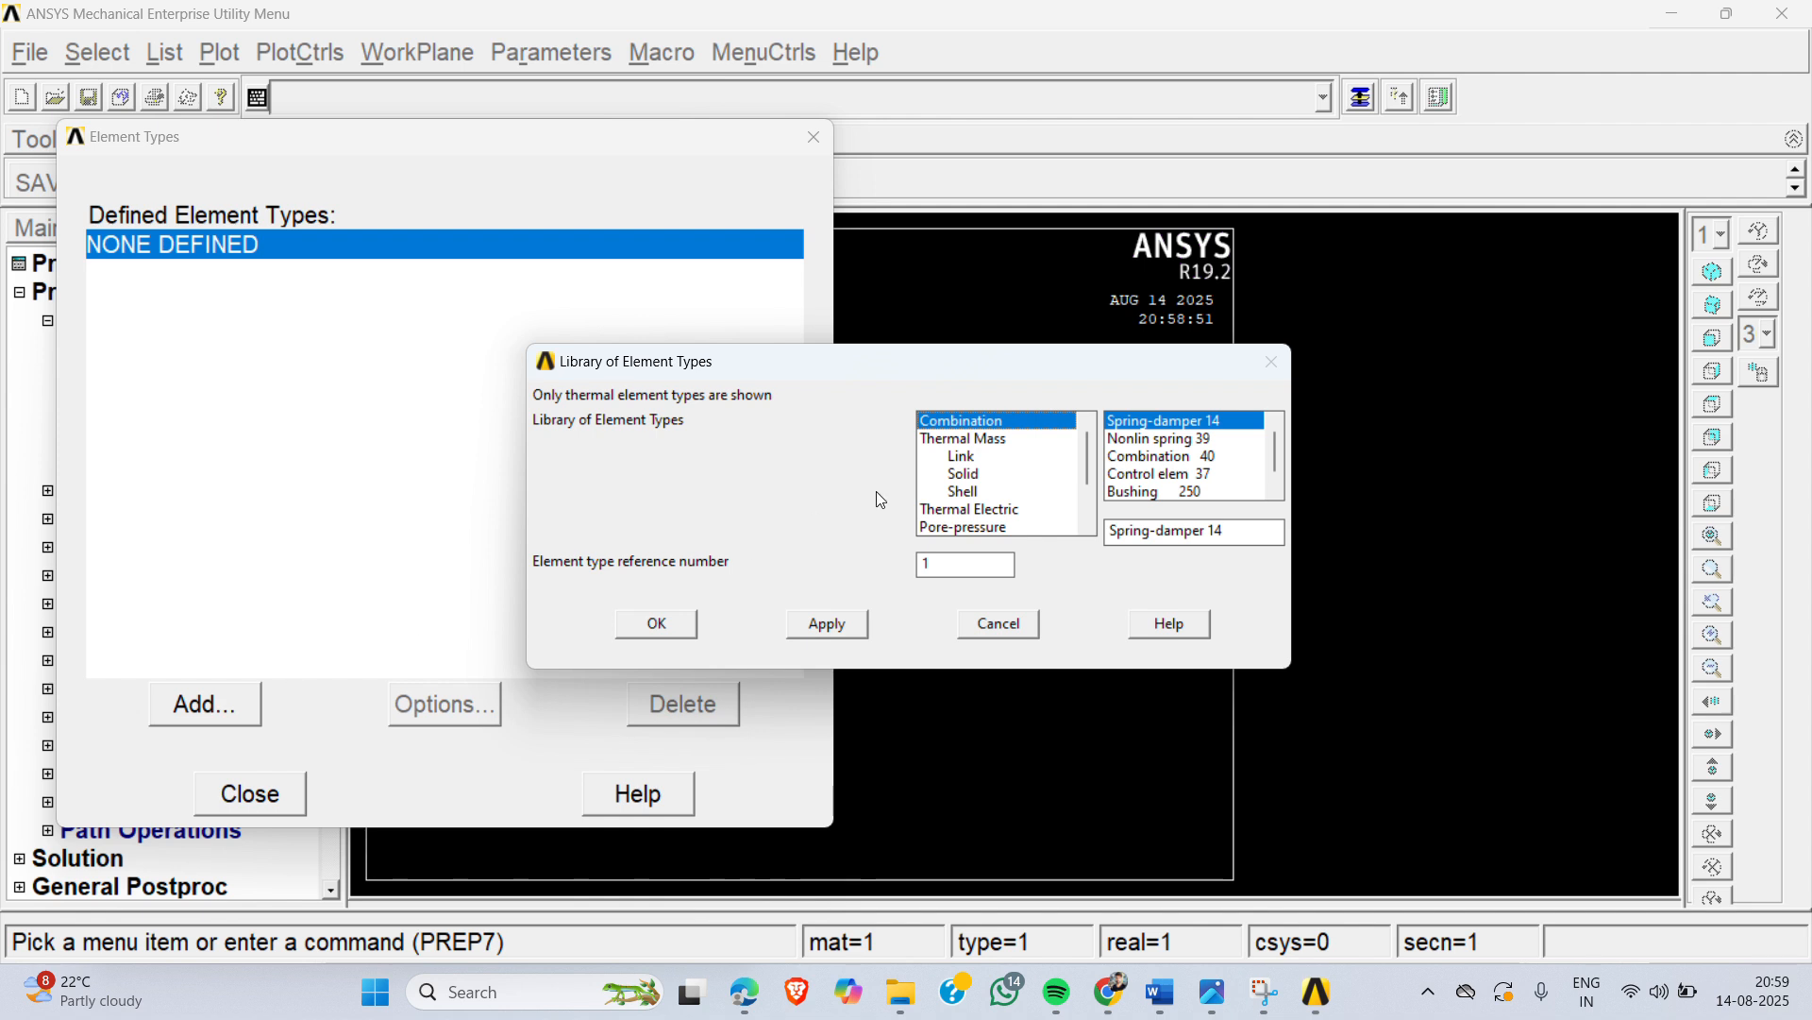
{"action": "left_click", "coordinate": [974, 474]}
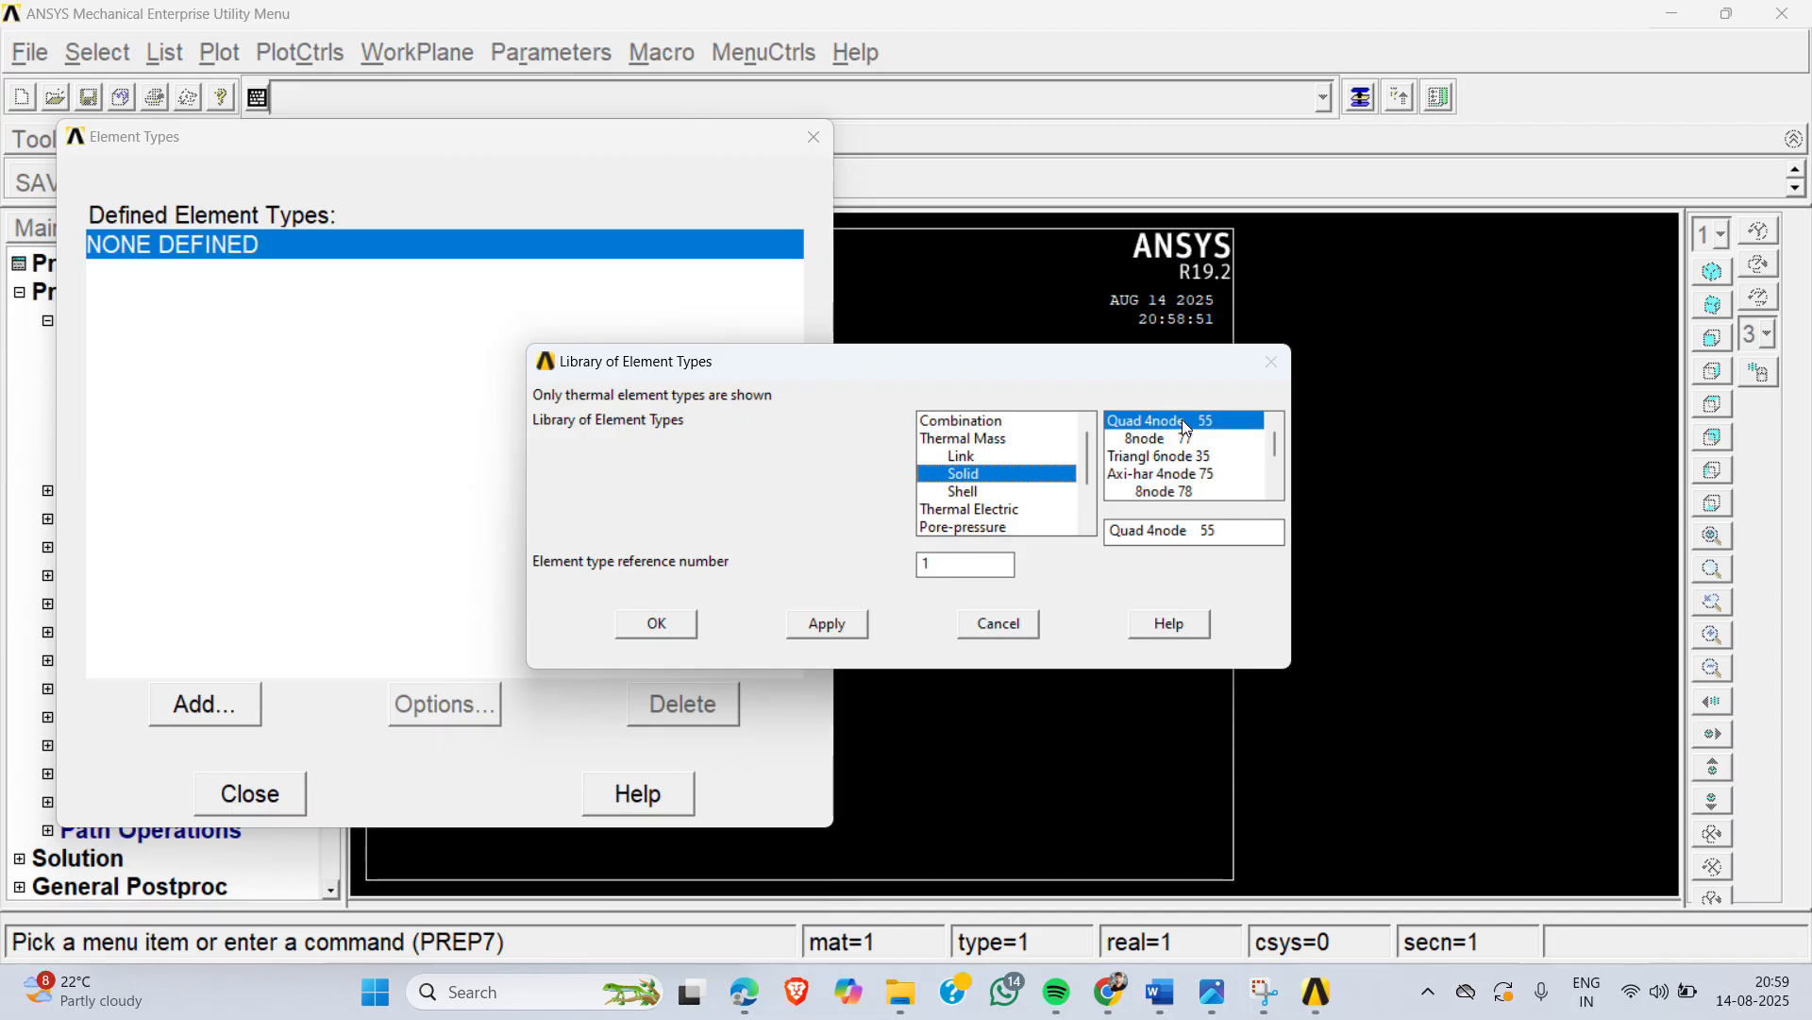
{"action": "left_click", "coordinate": [659, 624]}
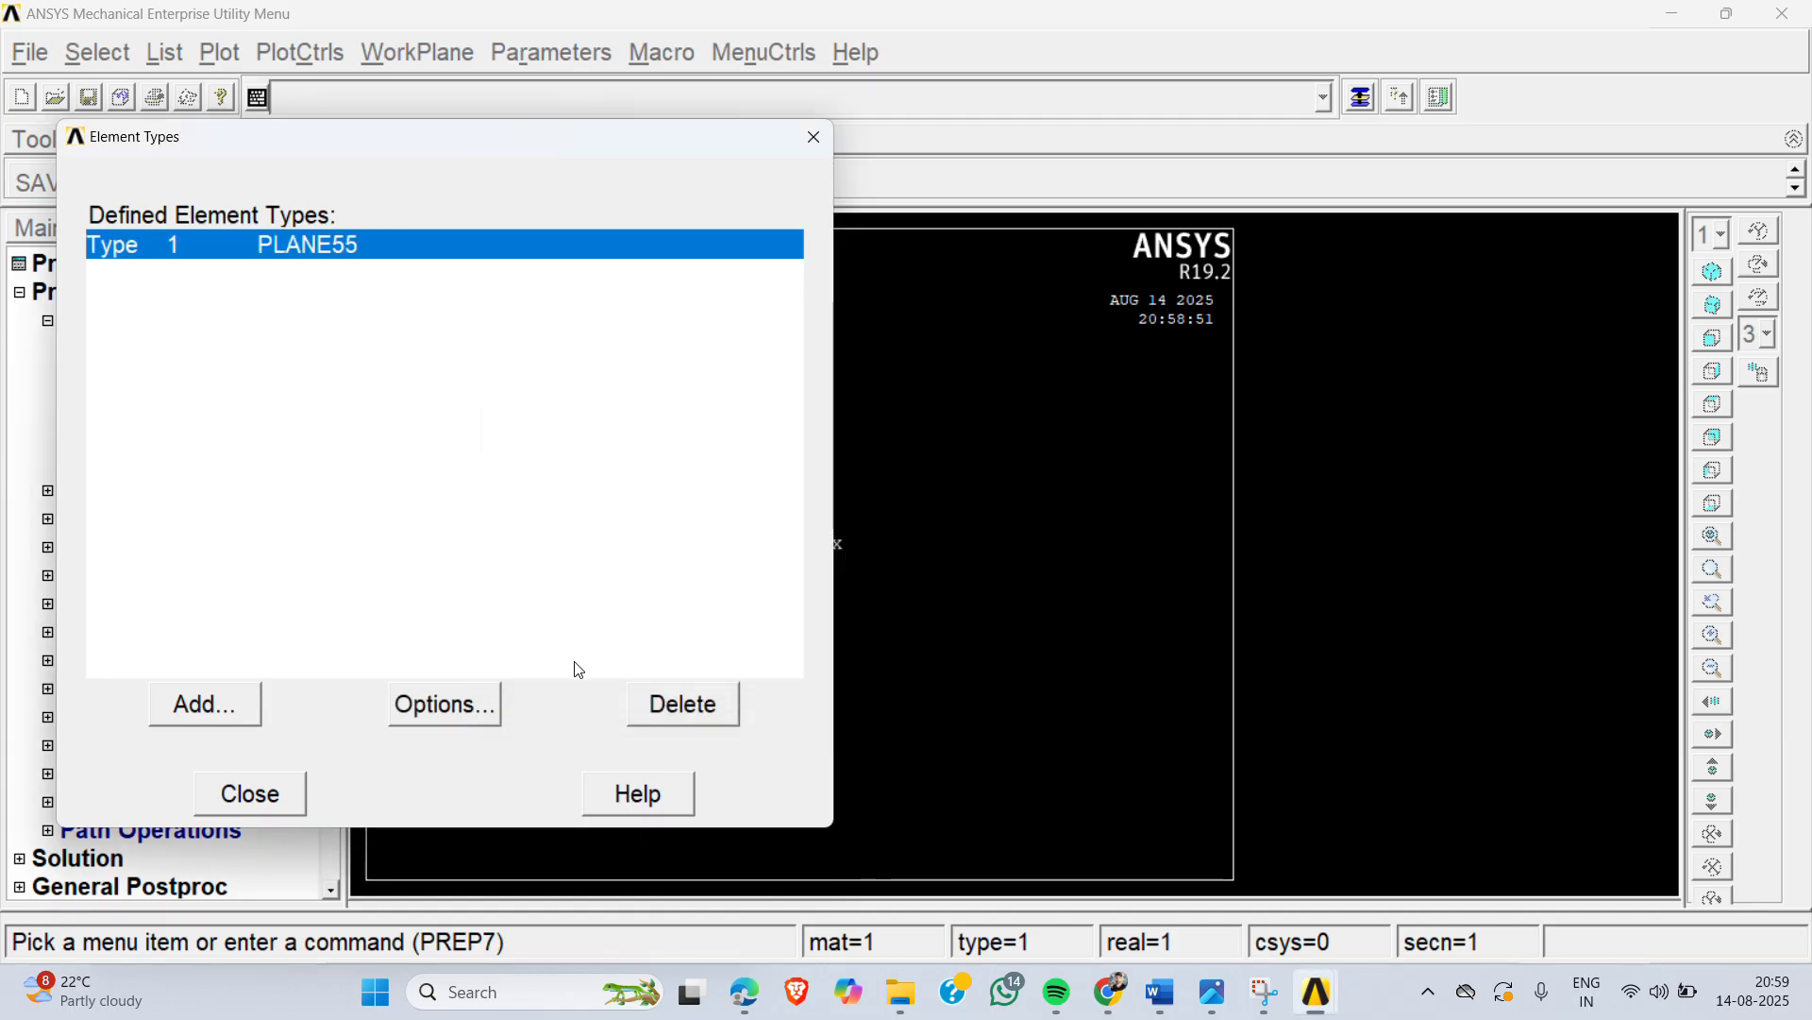
Step: Set the PLANE55 element behavior (K3) to Plane Thickness and close the element type definitions
{"action": "left_click", "coordinate": [444, 704]}
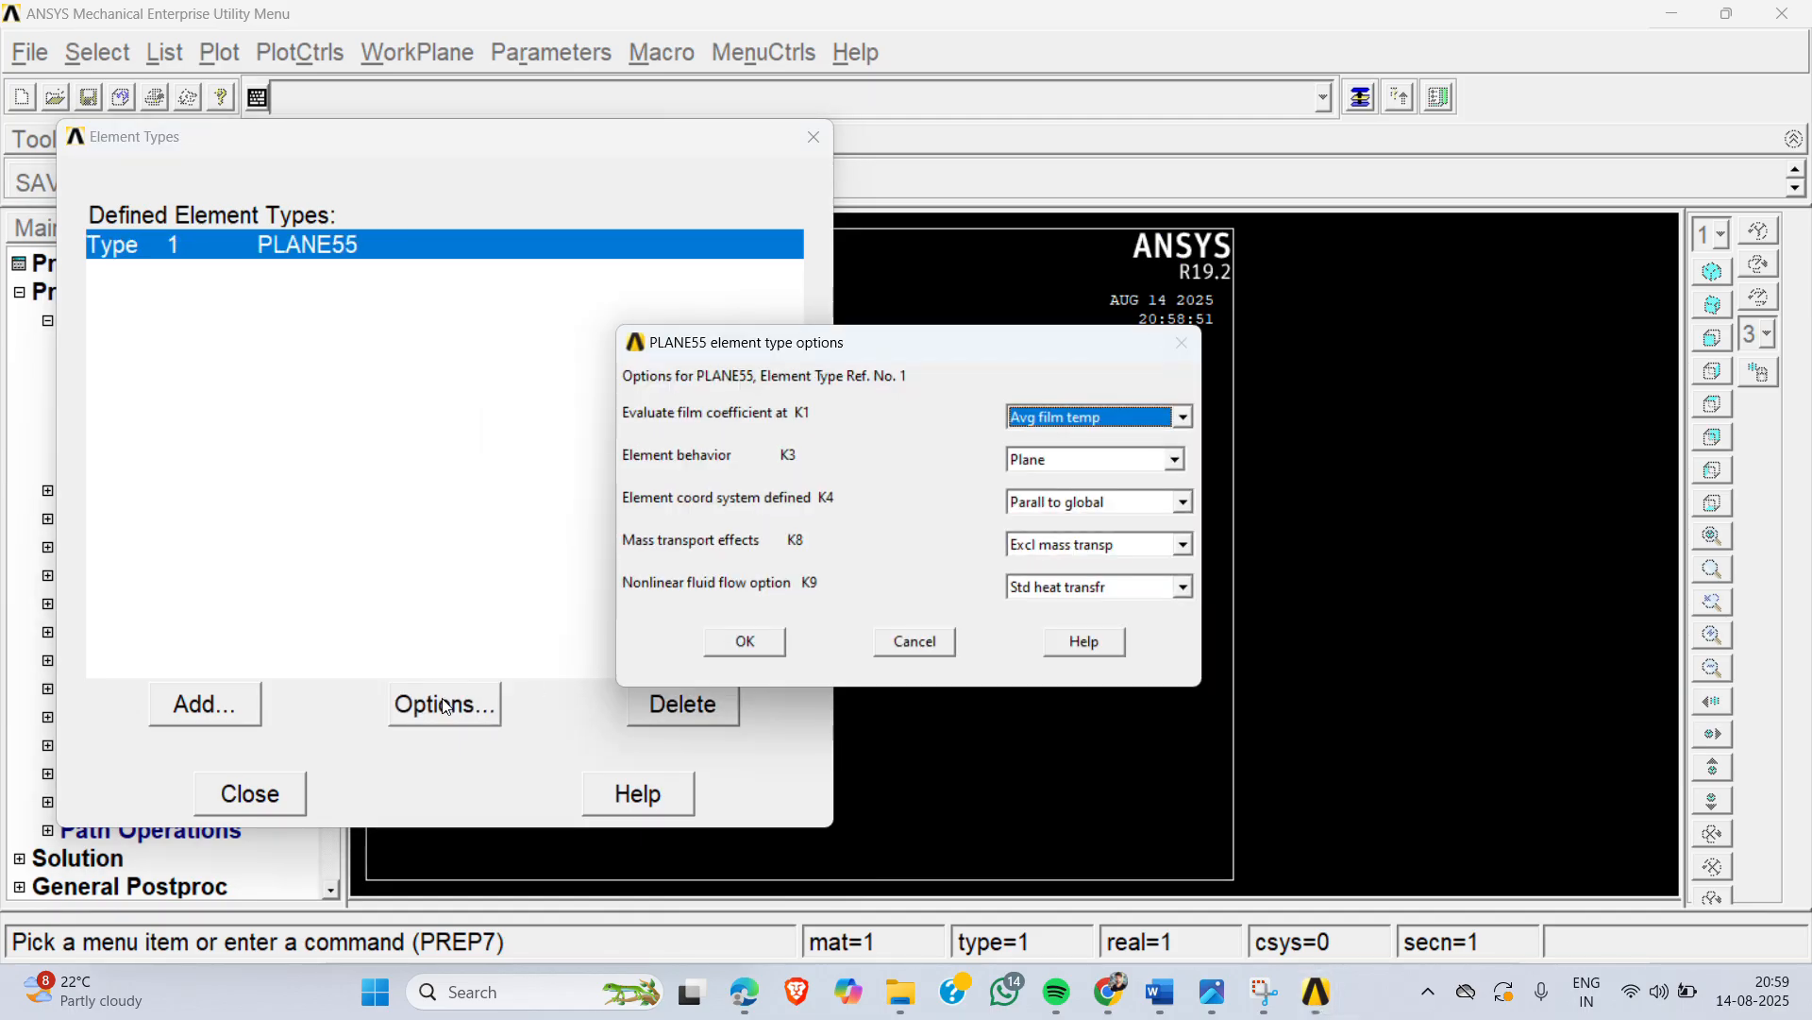
{"action": "left_click", "coordinate": [1174, 460]}
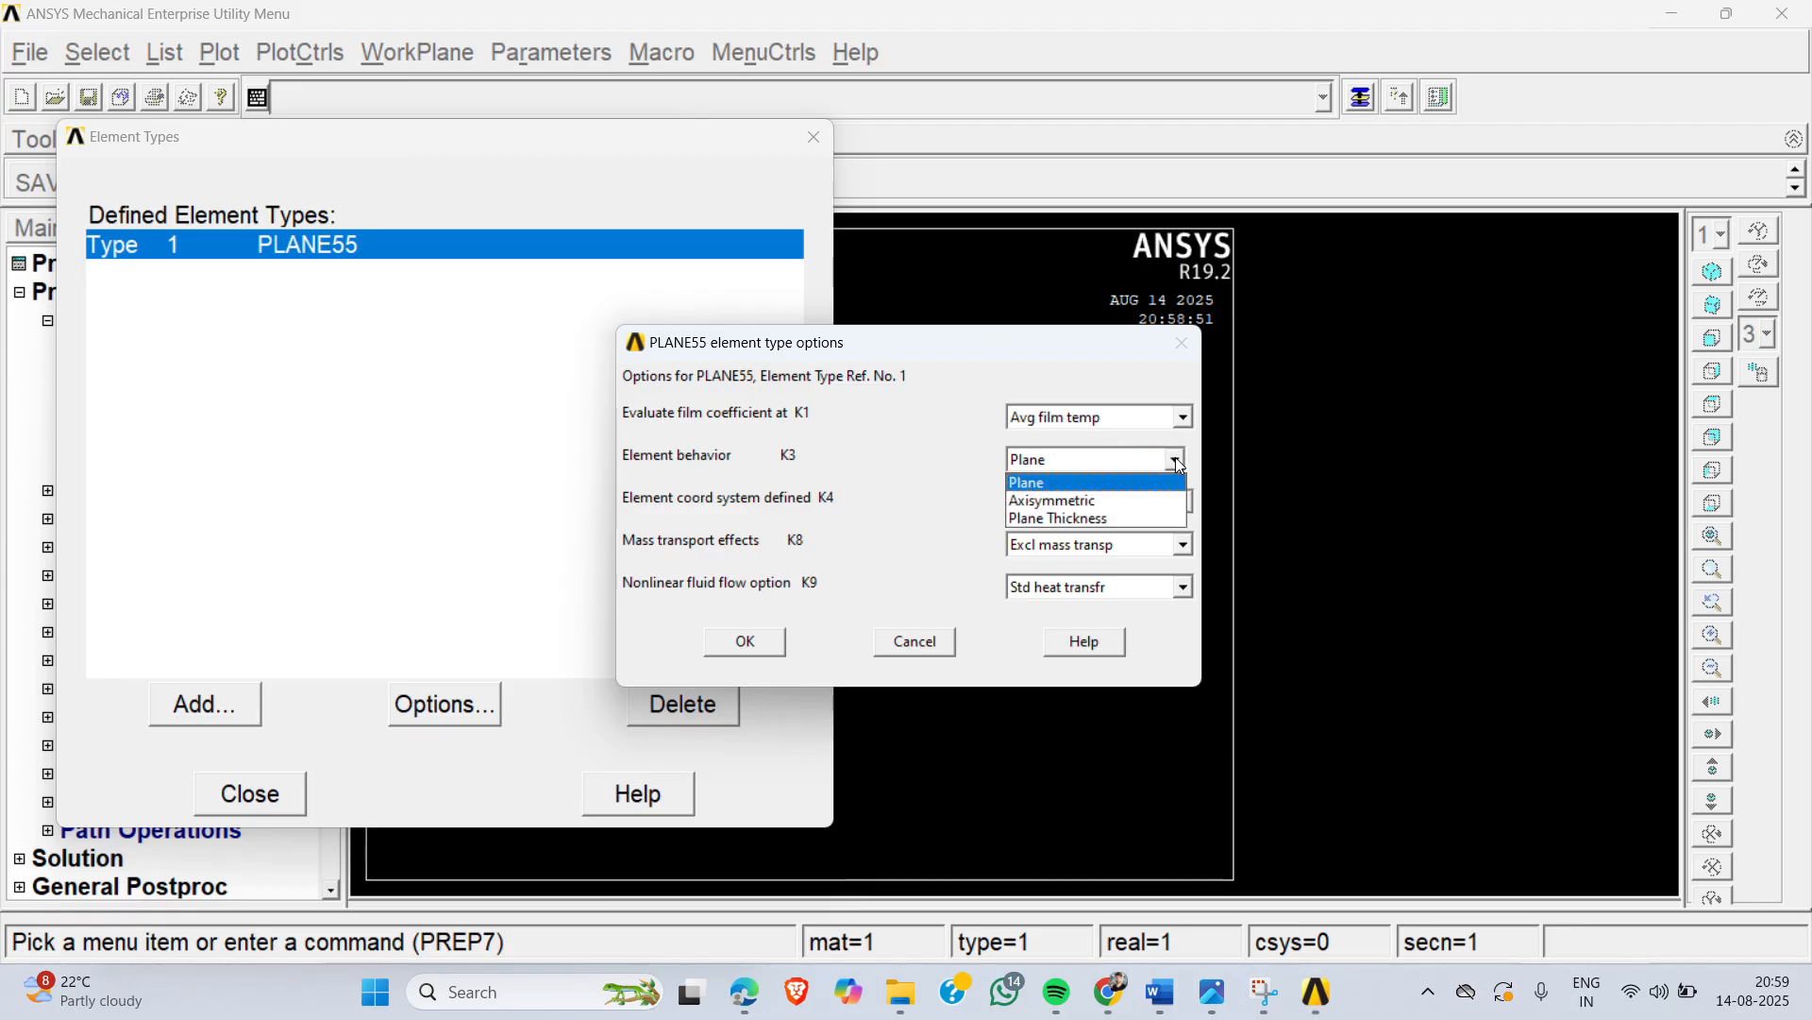
{"action": "left_click", "coordinate": [1092, 518]}
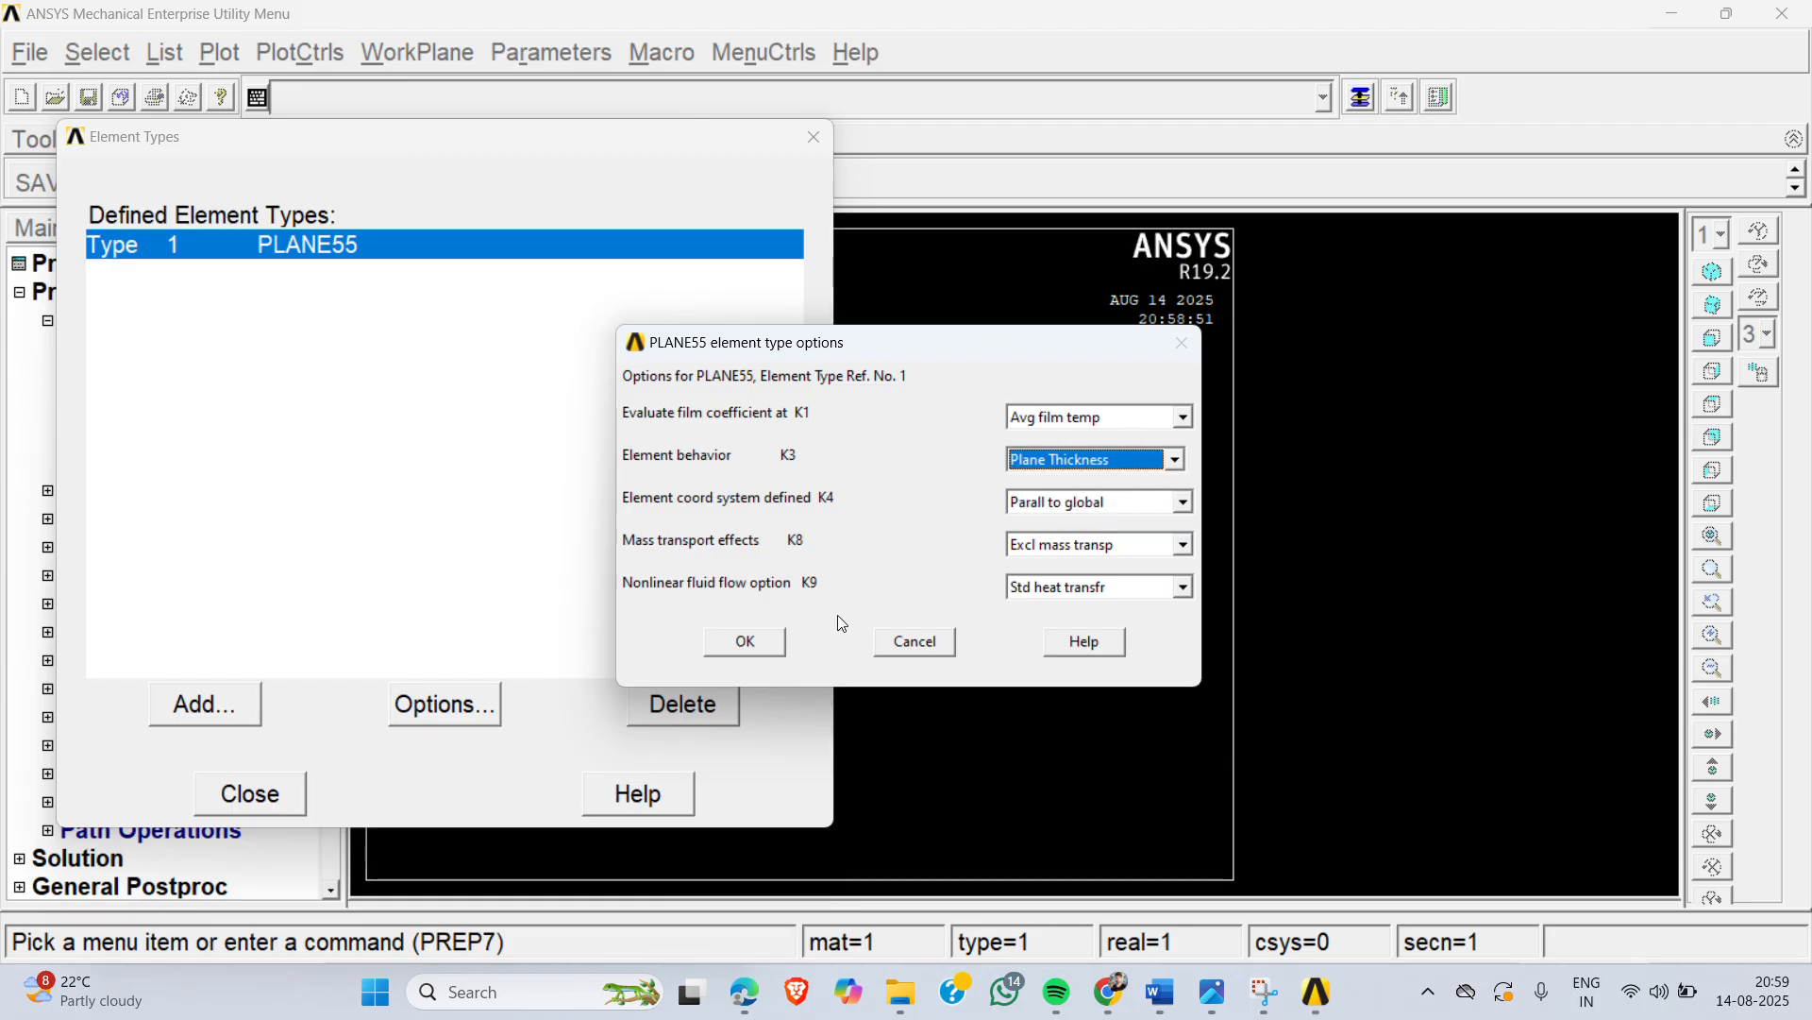
{"action": "left_click", "coordinate": [745, 642]}
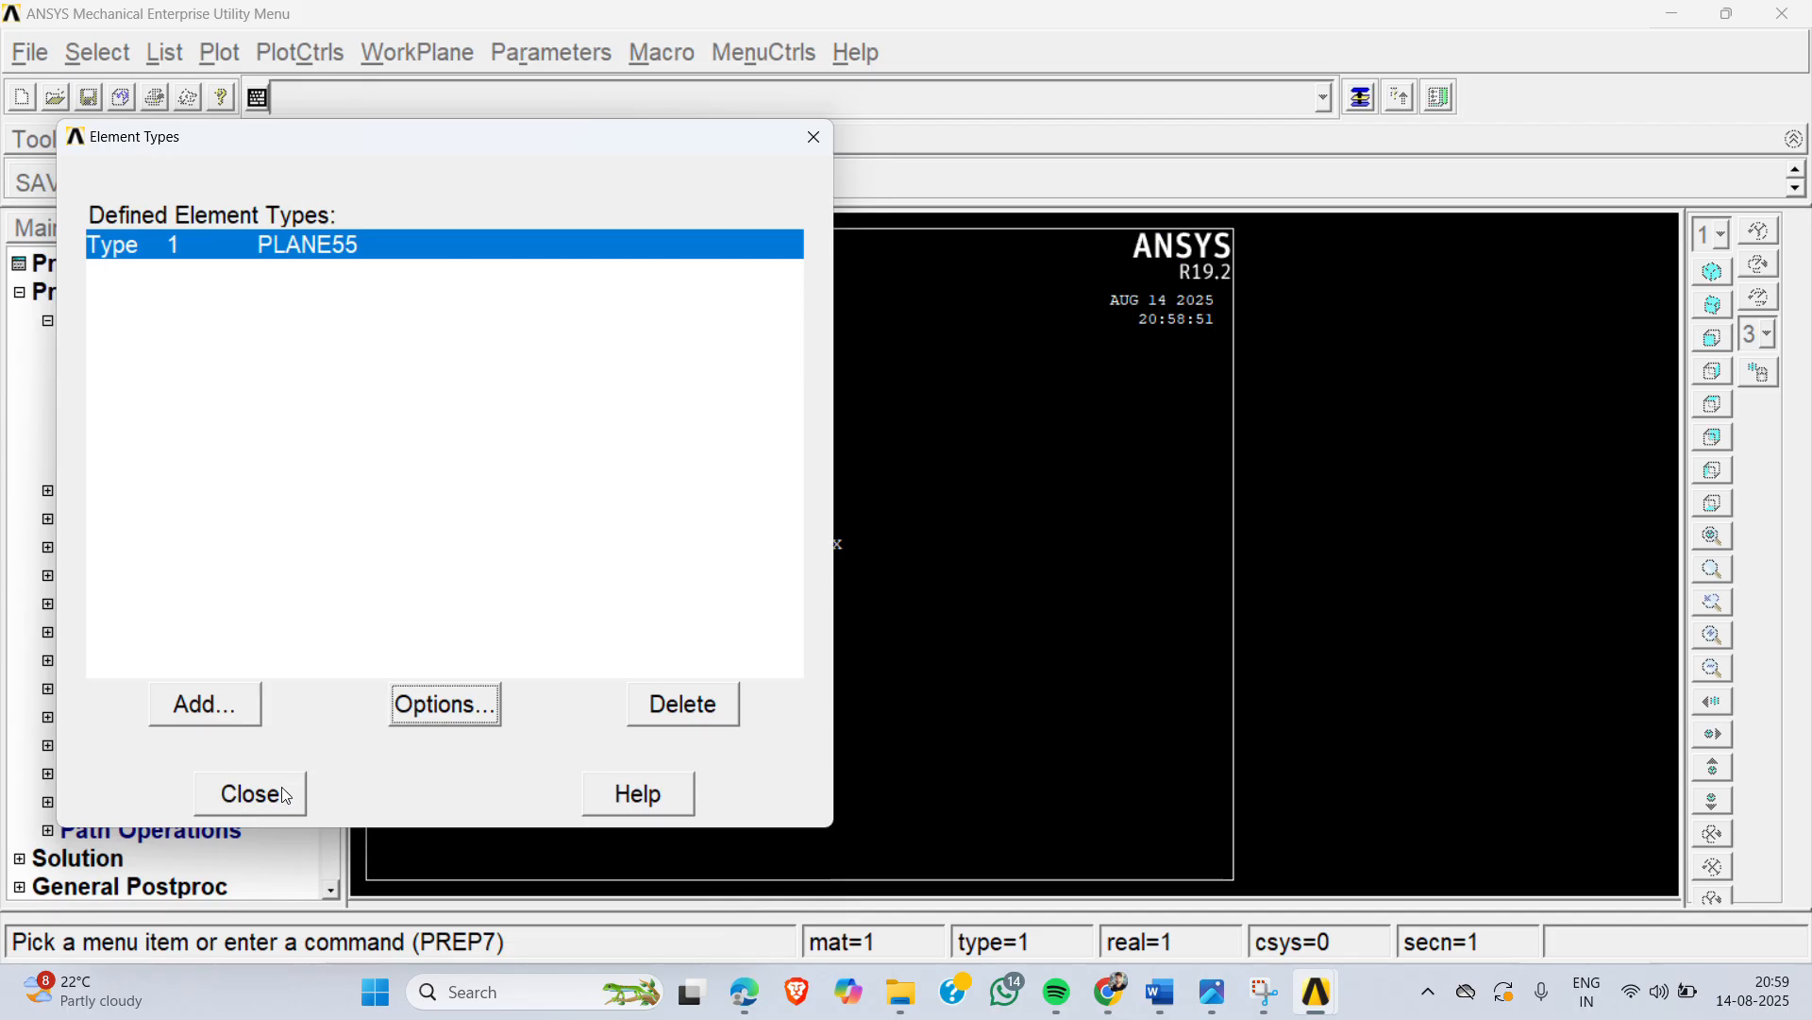
{"action": "left_click", "coordinate": [251, 792]}
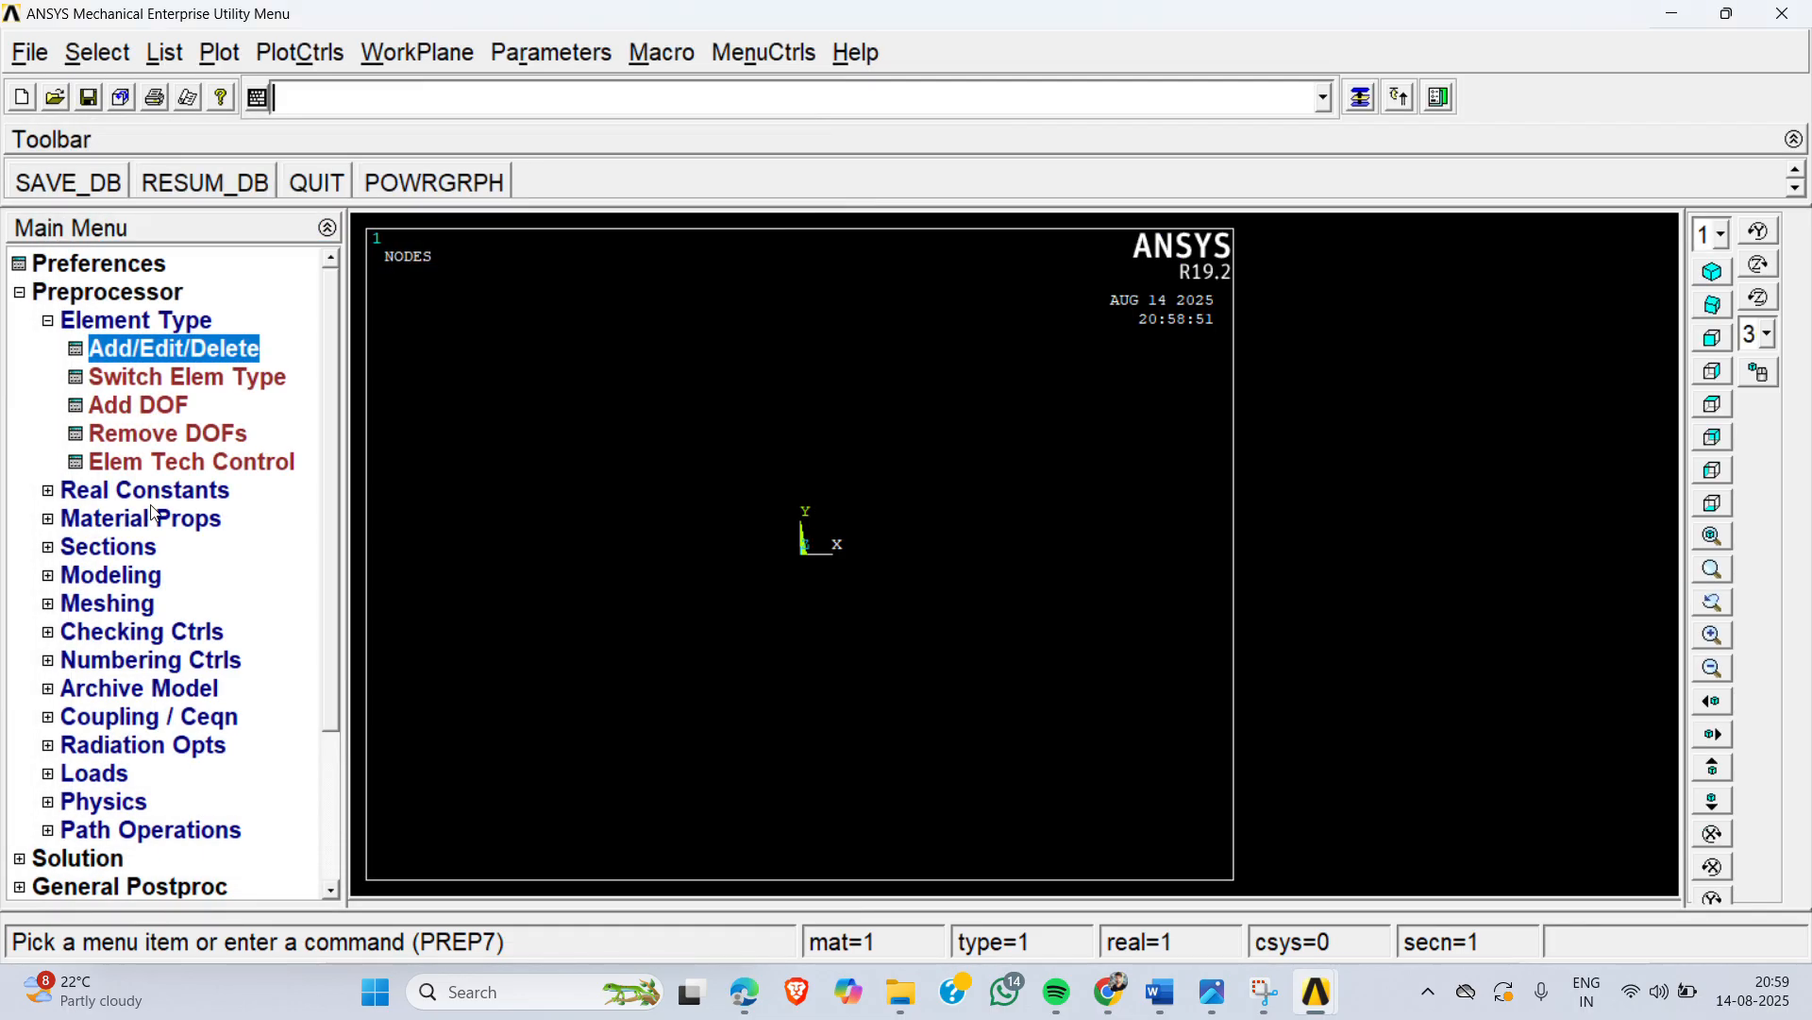
Step: Add real constant set 1 for PLANE55 with a Z-depth thickness (THICK) of 100, and close the real constant definitions
{"action": "left_click", "coordinate": [151, 491]}
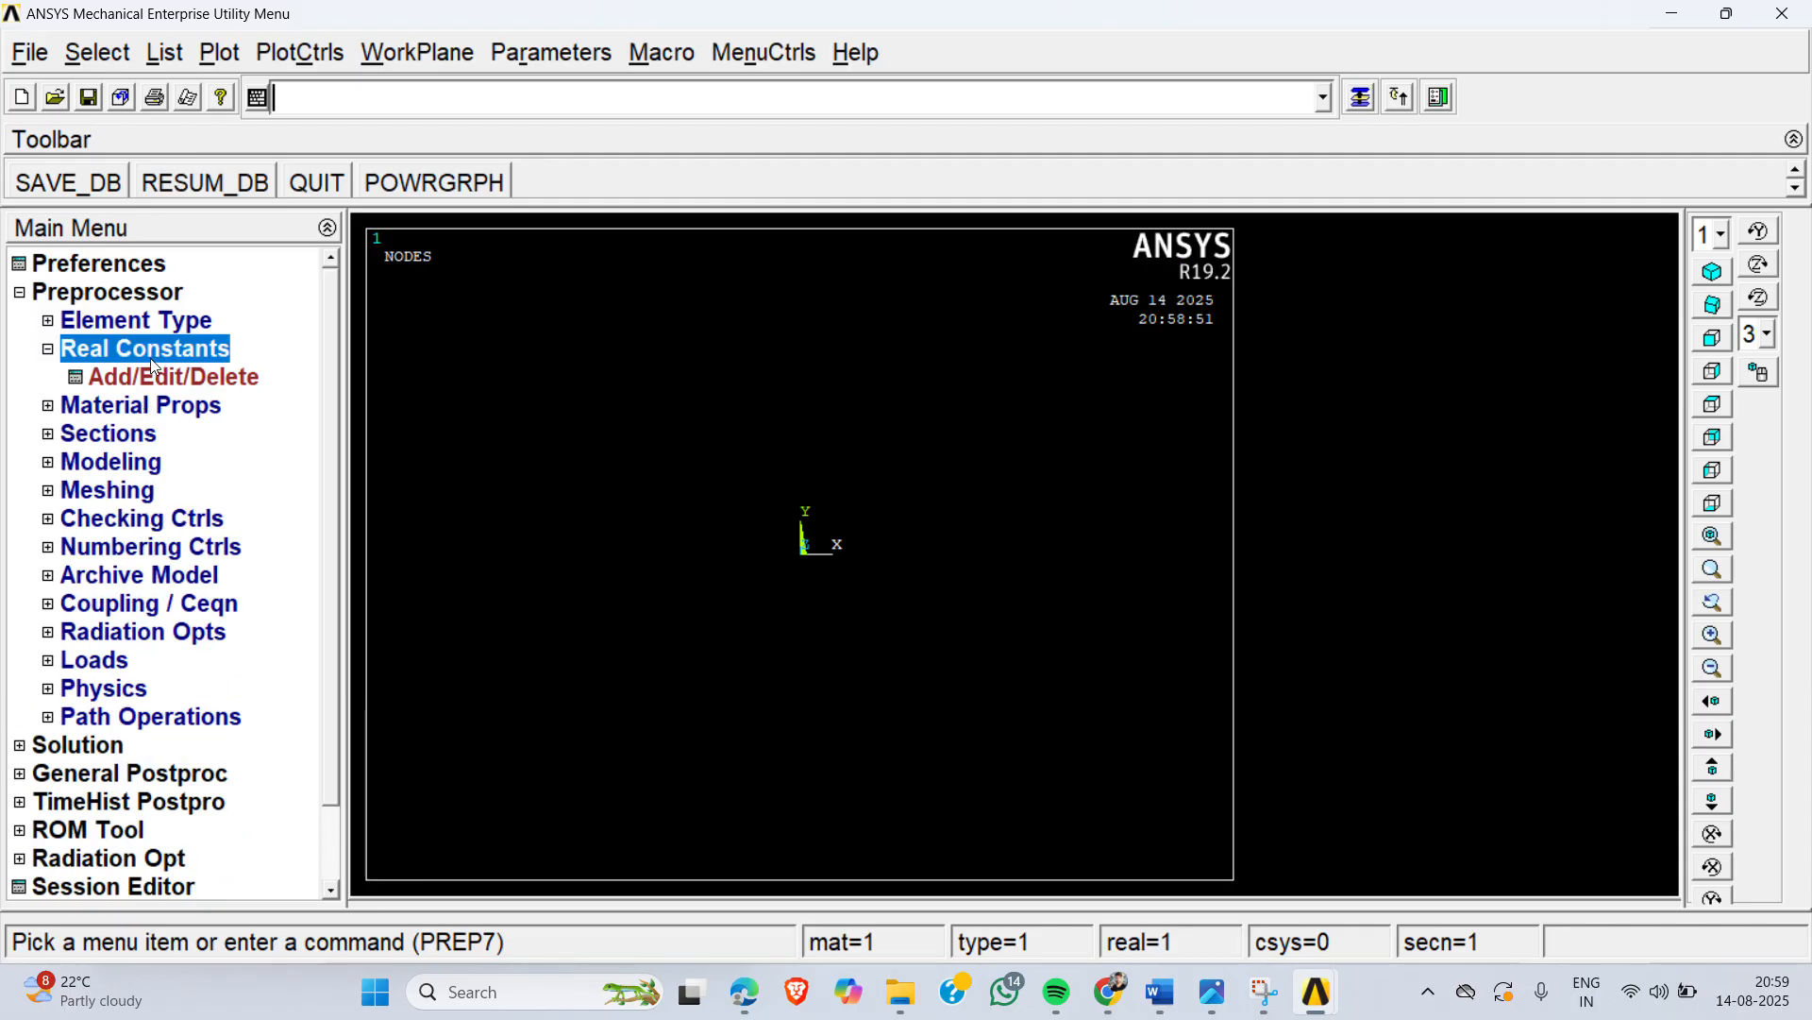
{"action": "left_click", "coordinate": [162, 377]}
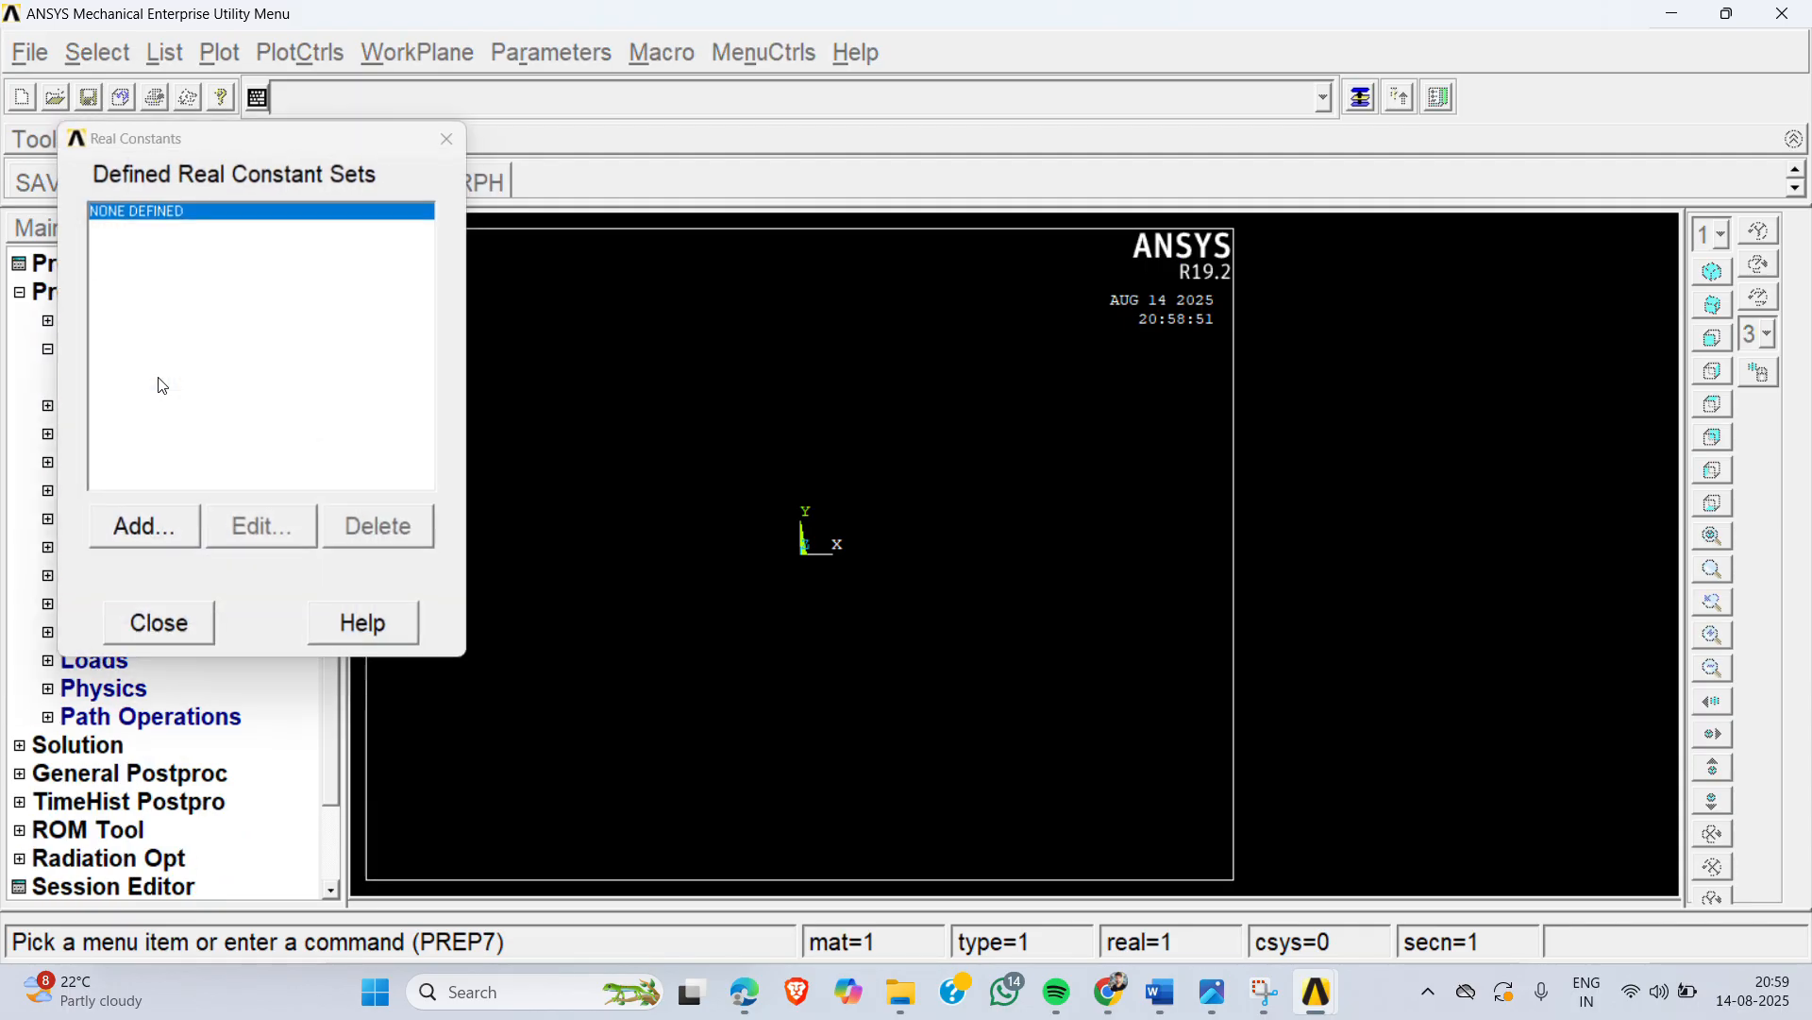
{"action": "left_click", "coordinate": [146, 530]}
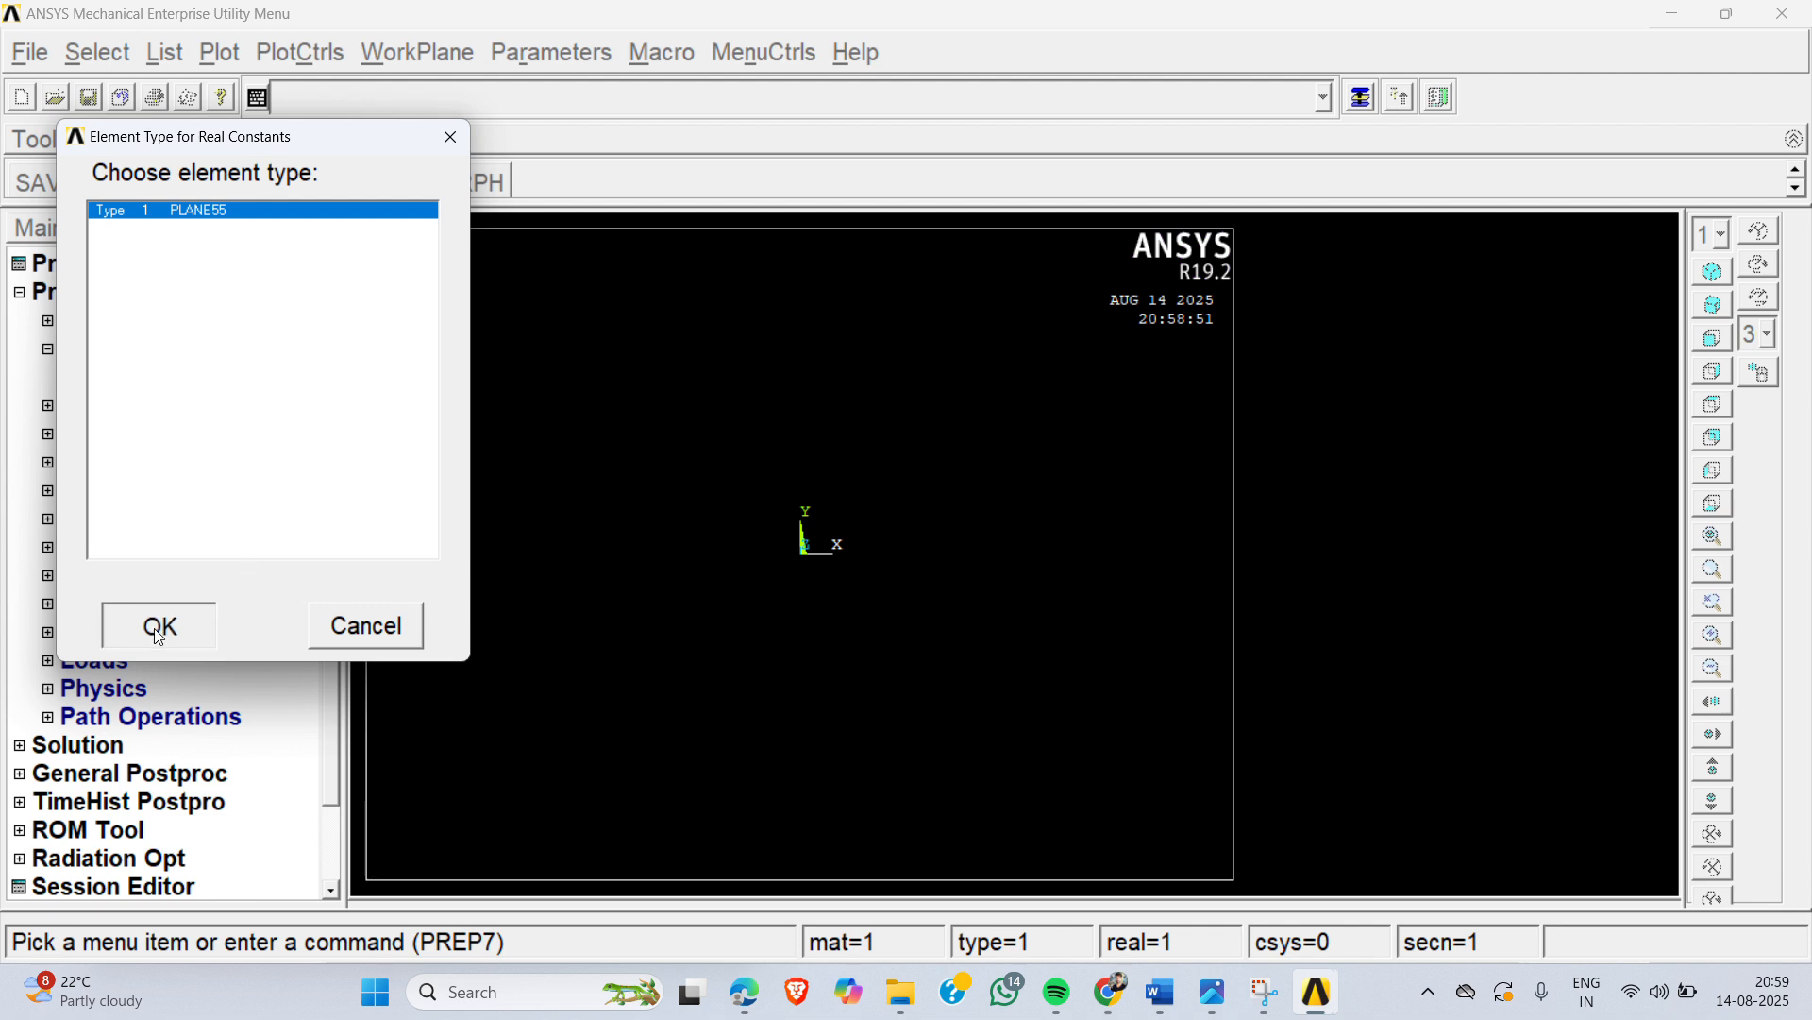
{"action": "left_click", "coordinate": [159, 628]}
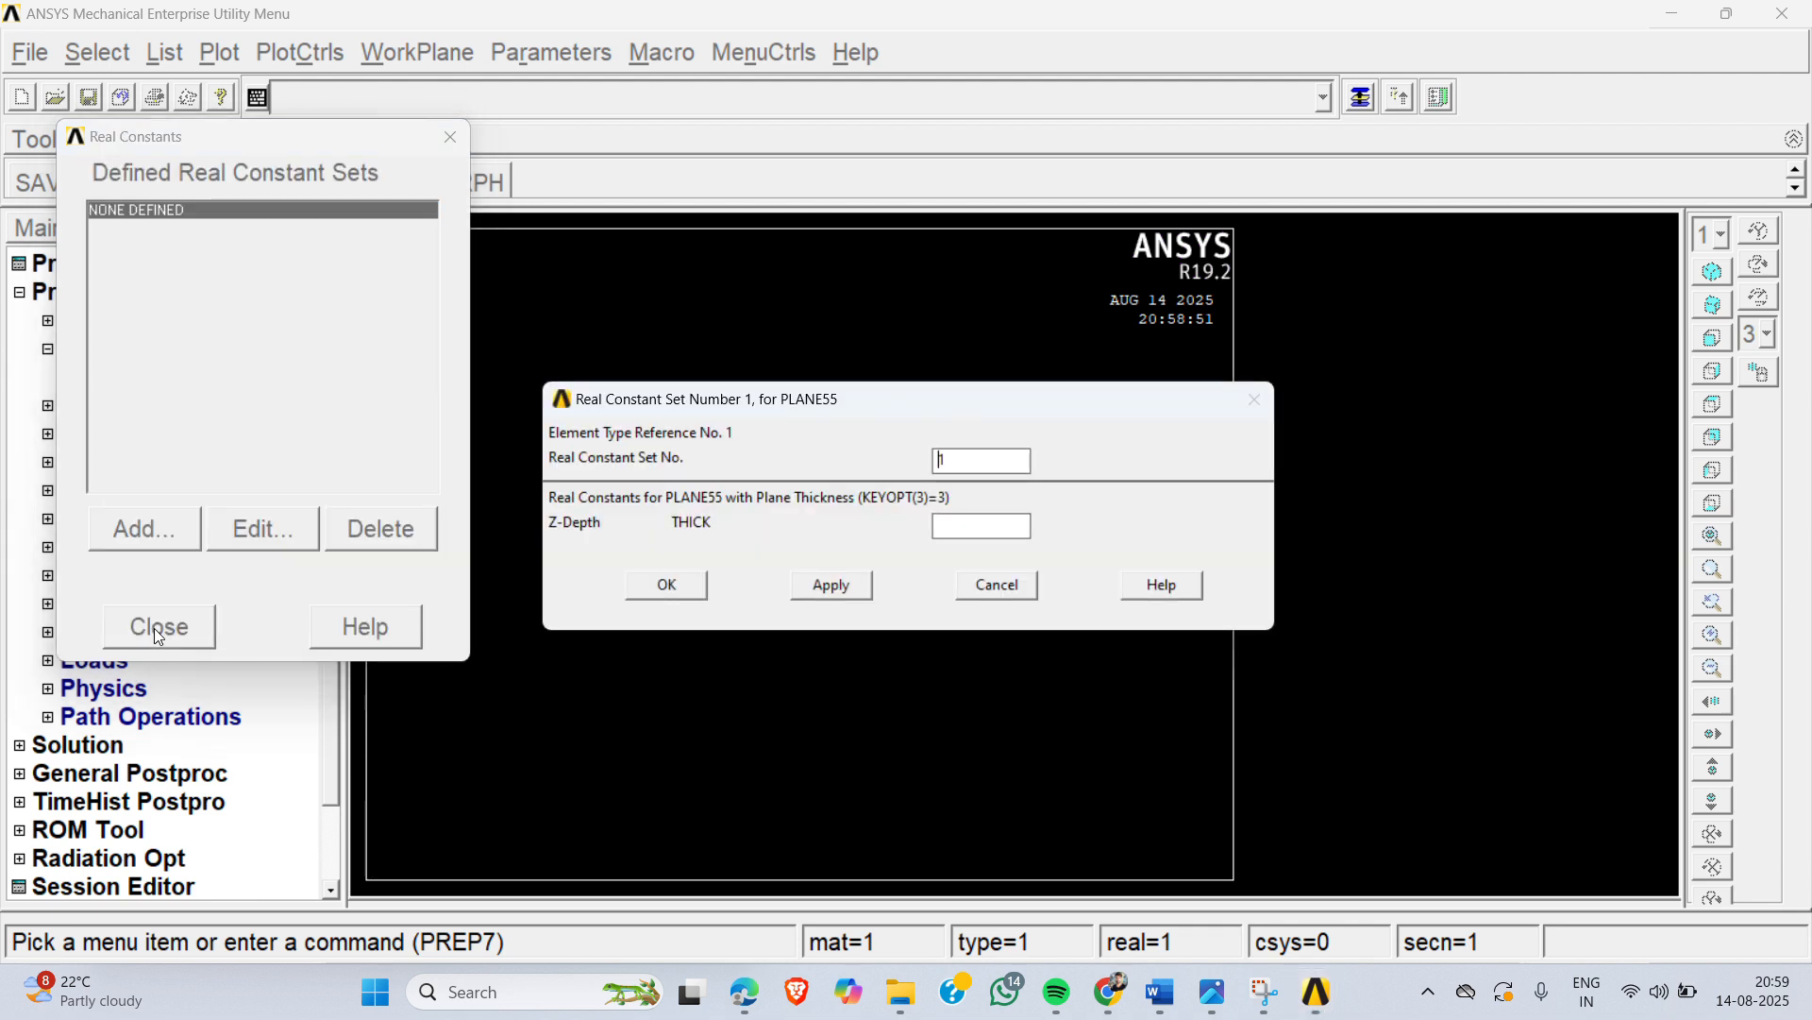
{"action": "left_click", "coordinate": [970, 528]}
{"action": "type", "text": "100"}
{"action": "left_click", "coordinate": [664, 586]}
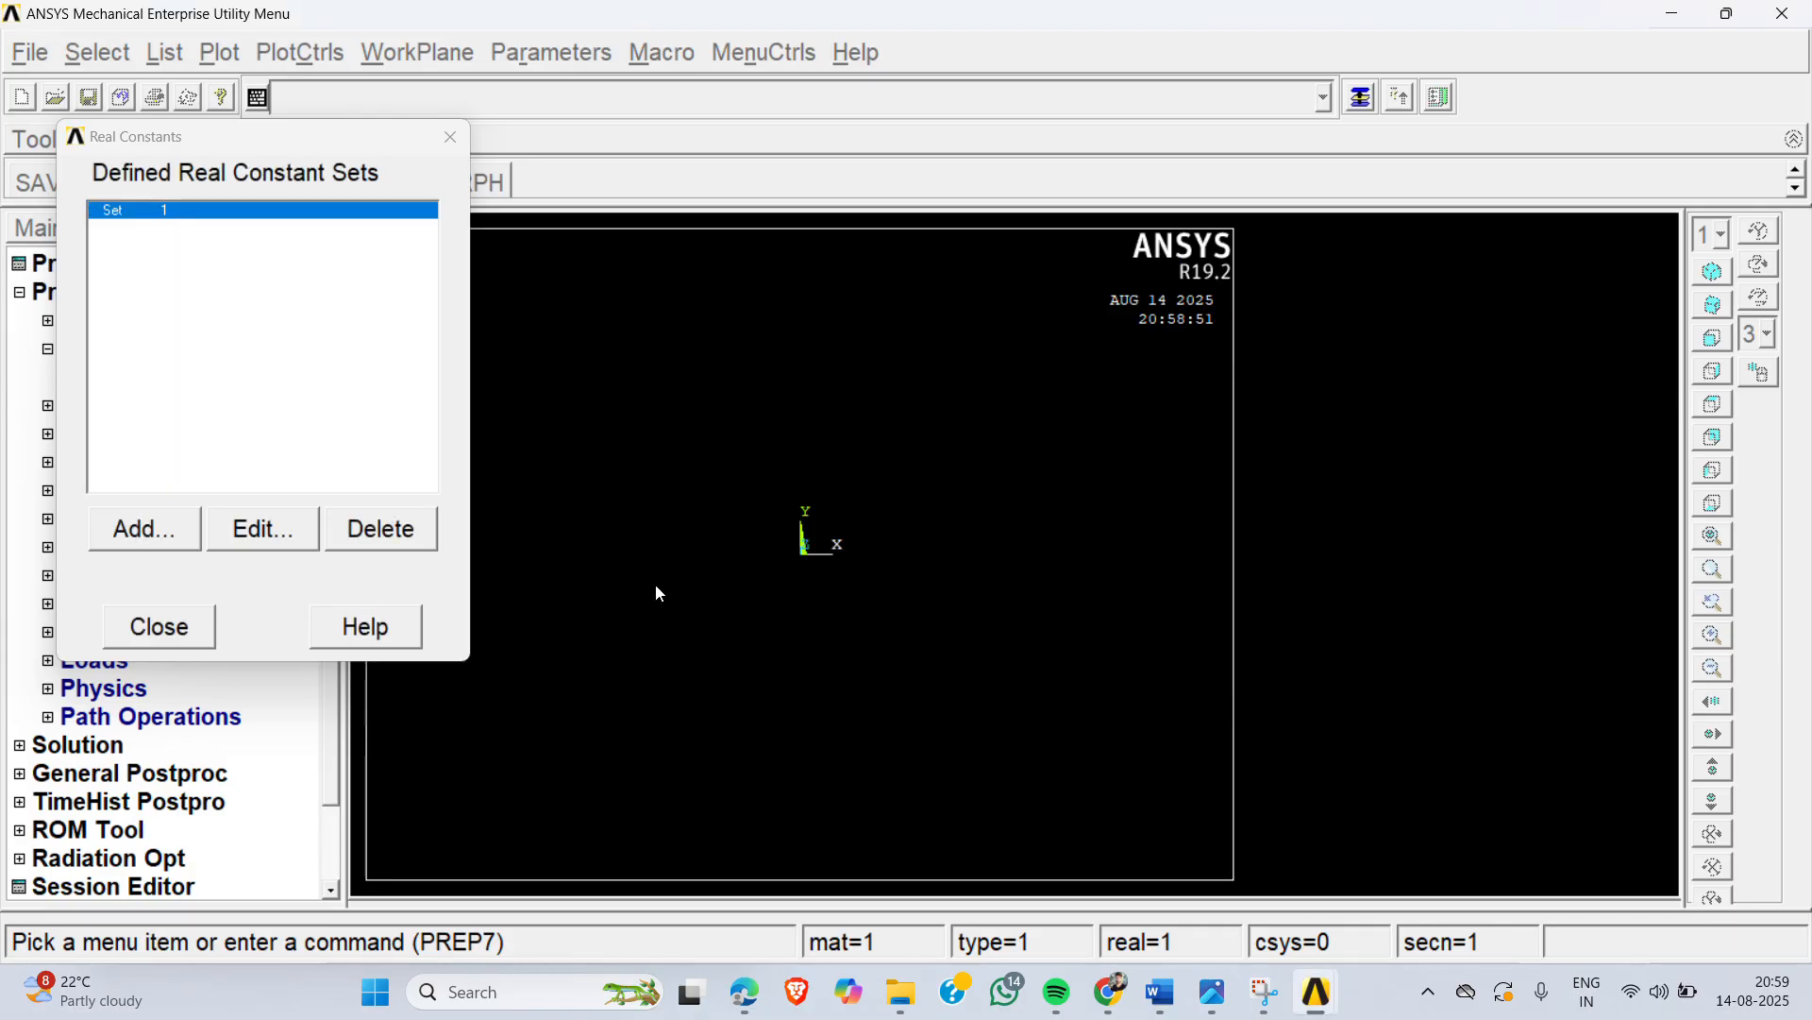
{"action": "left_click", "coordinate": [169, 630]}
{"action": "left_click", "coordinate": [125, 349]}
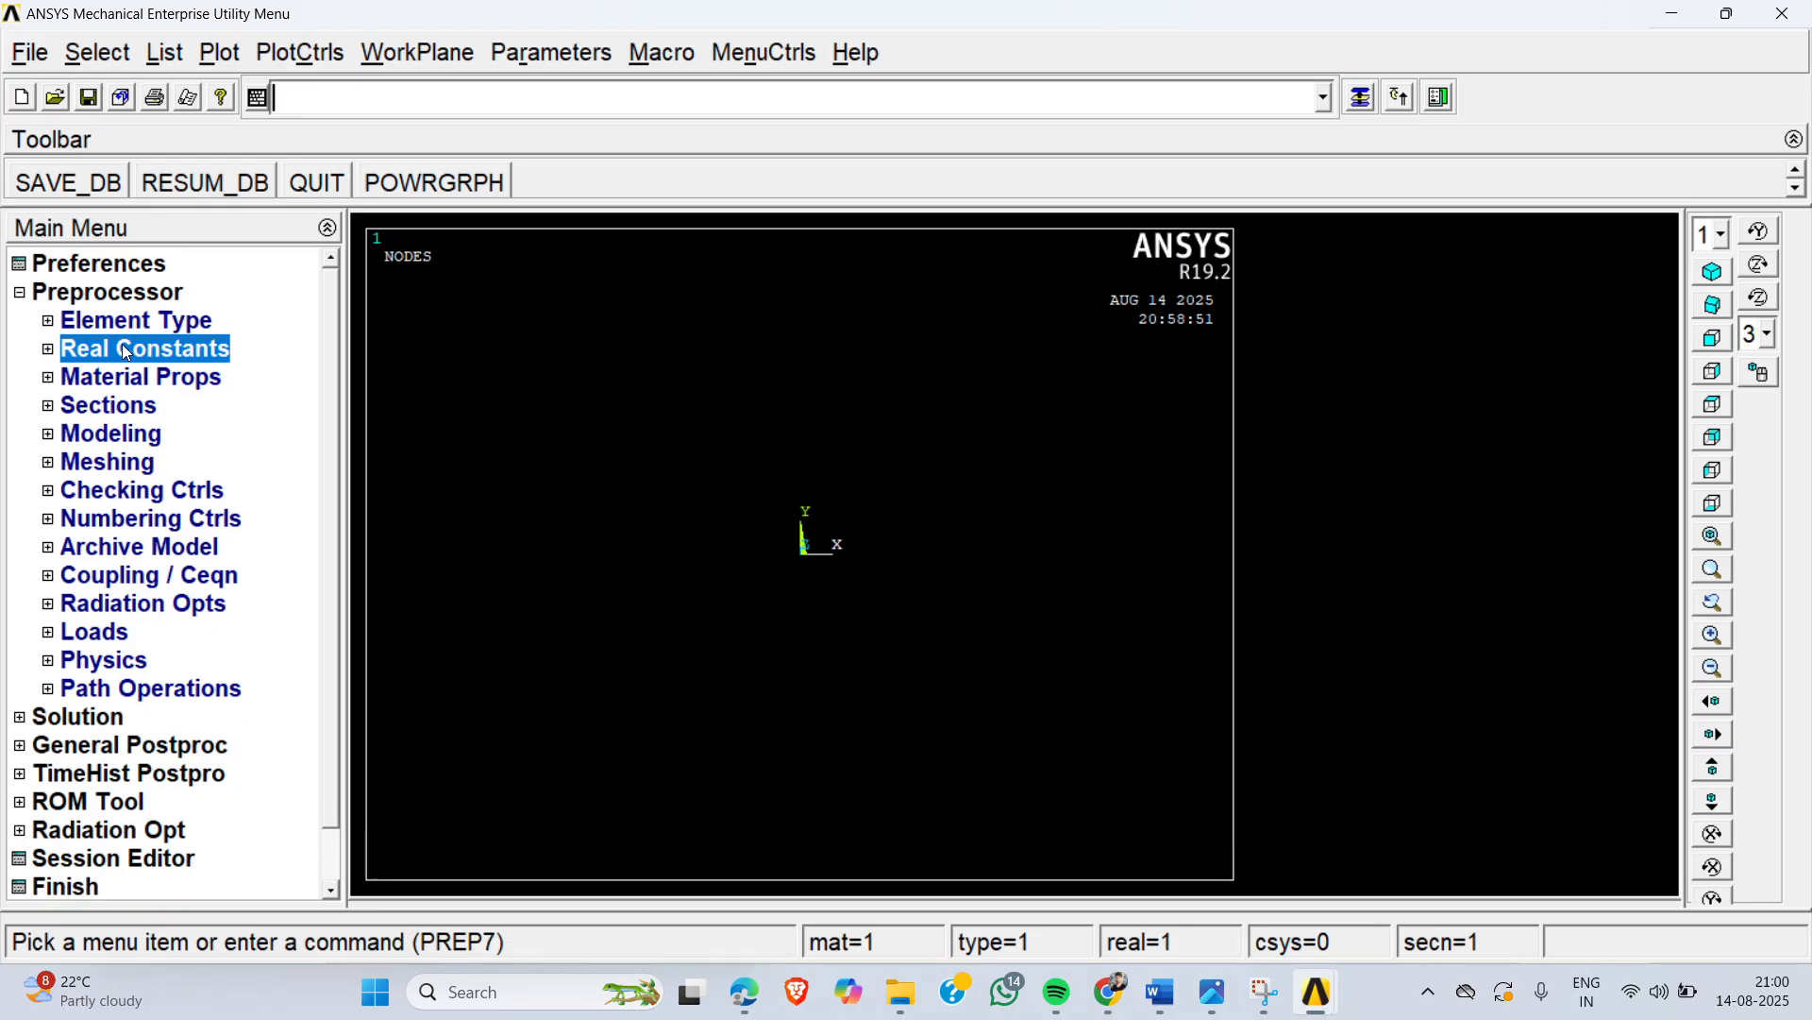
Step: Define isotropic thermal conductivity KXX of 12e-6 for material number 1 and close the material model definitions
{"action": "left_click", "coordinate": [154, 380]}
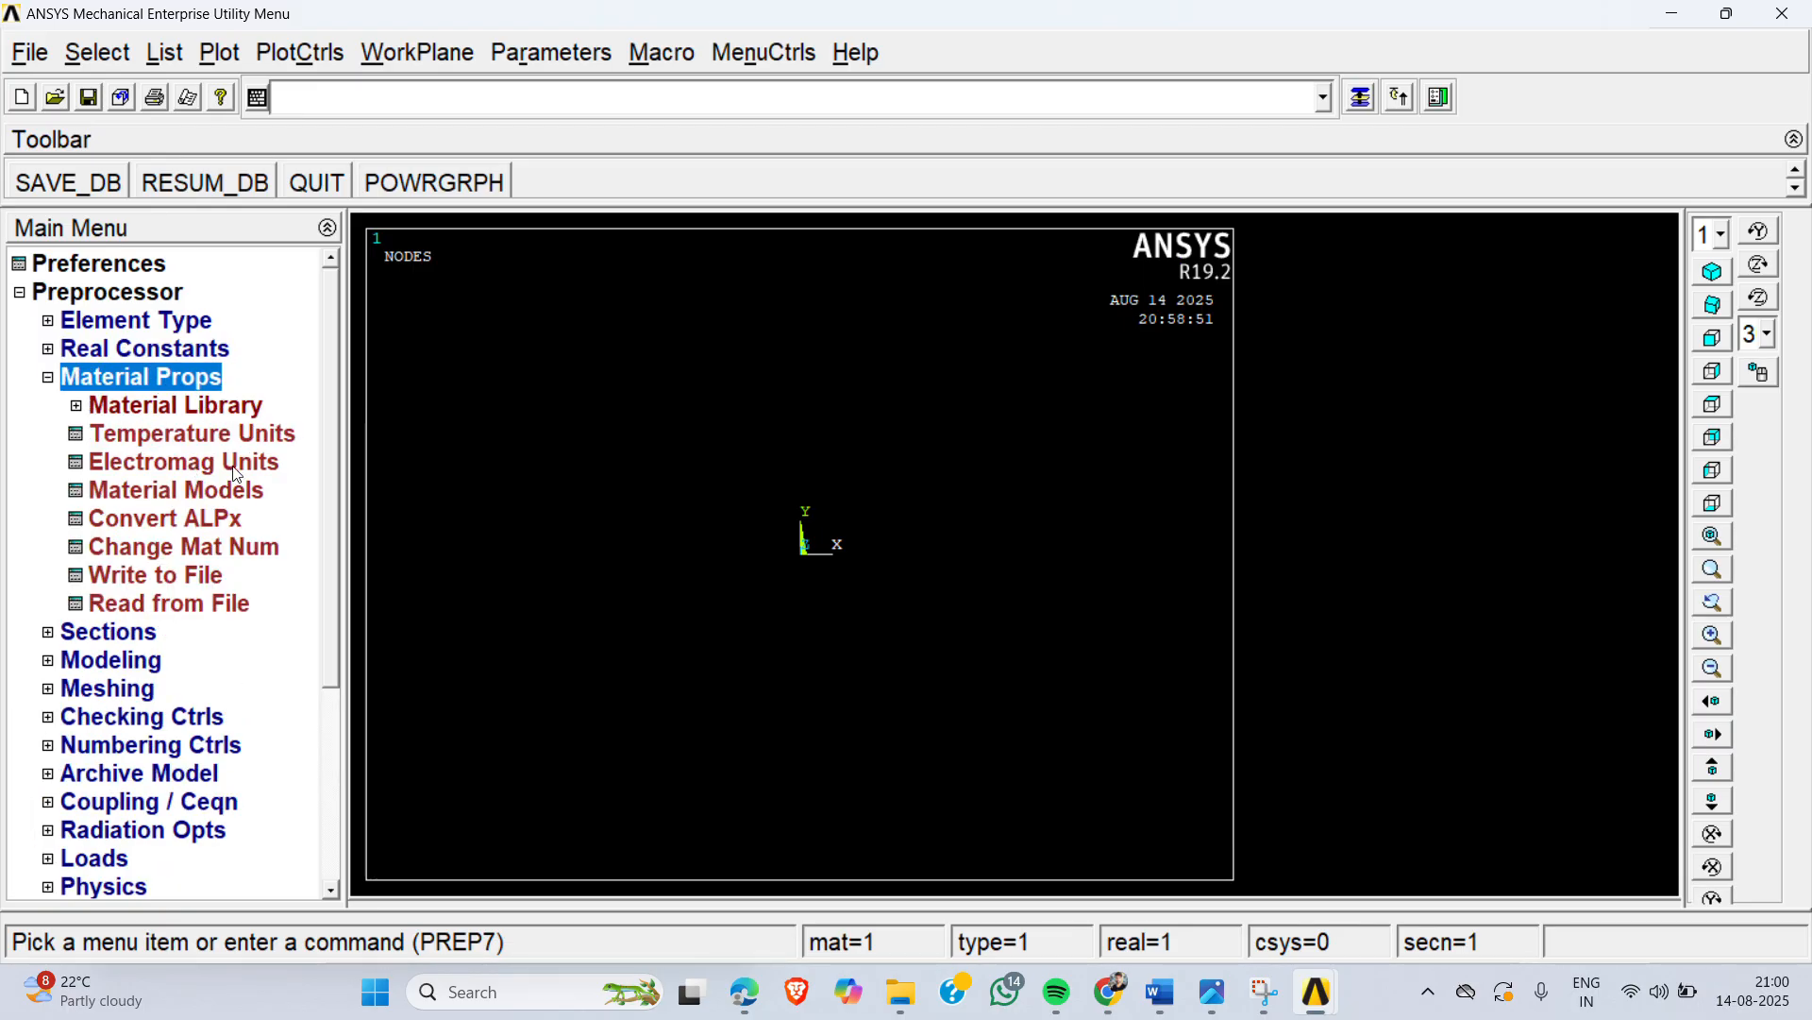
{"action": "left_click", "coordinate": [212, 491]}
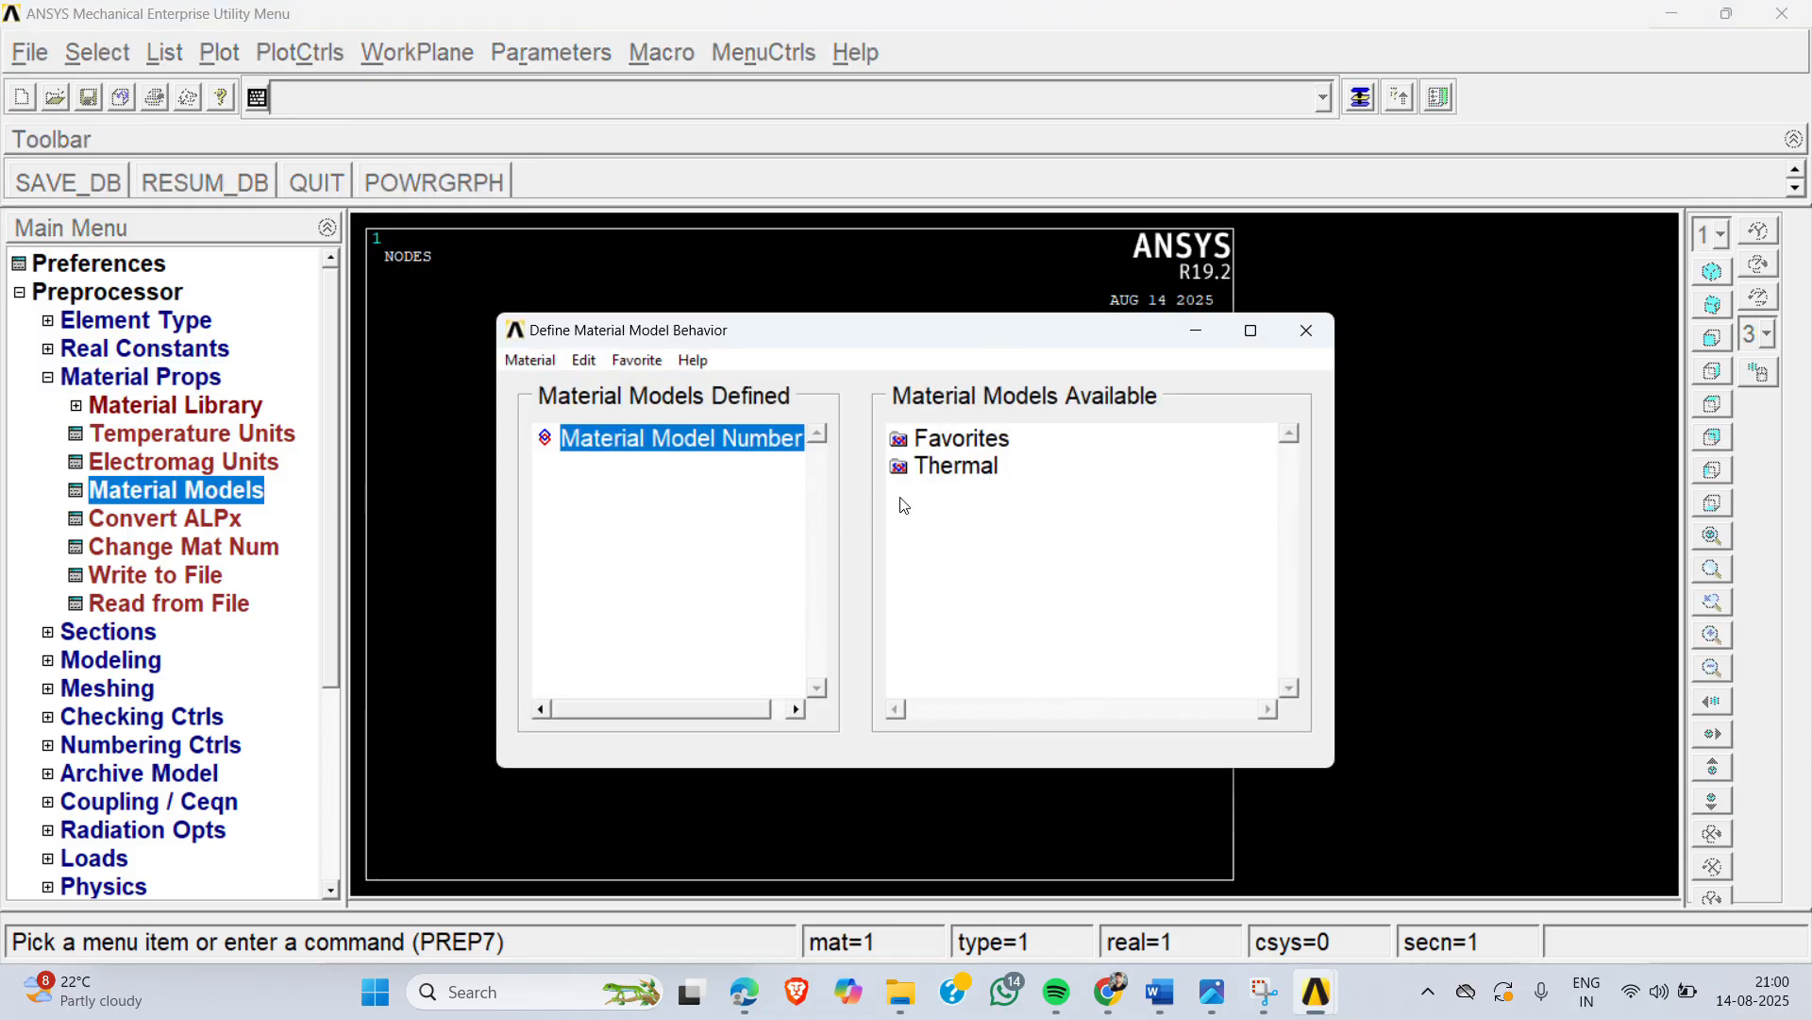
{"action": "double_click", "coordinate": [961, 467]}
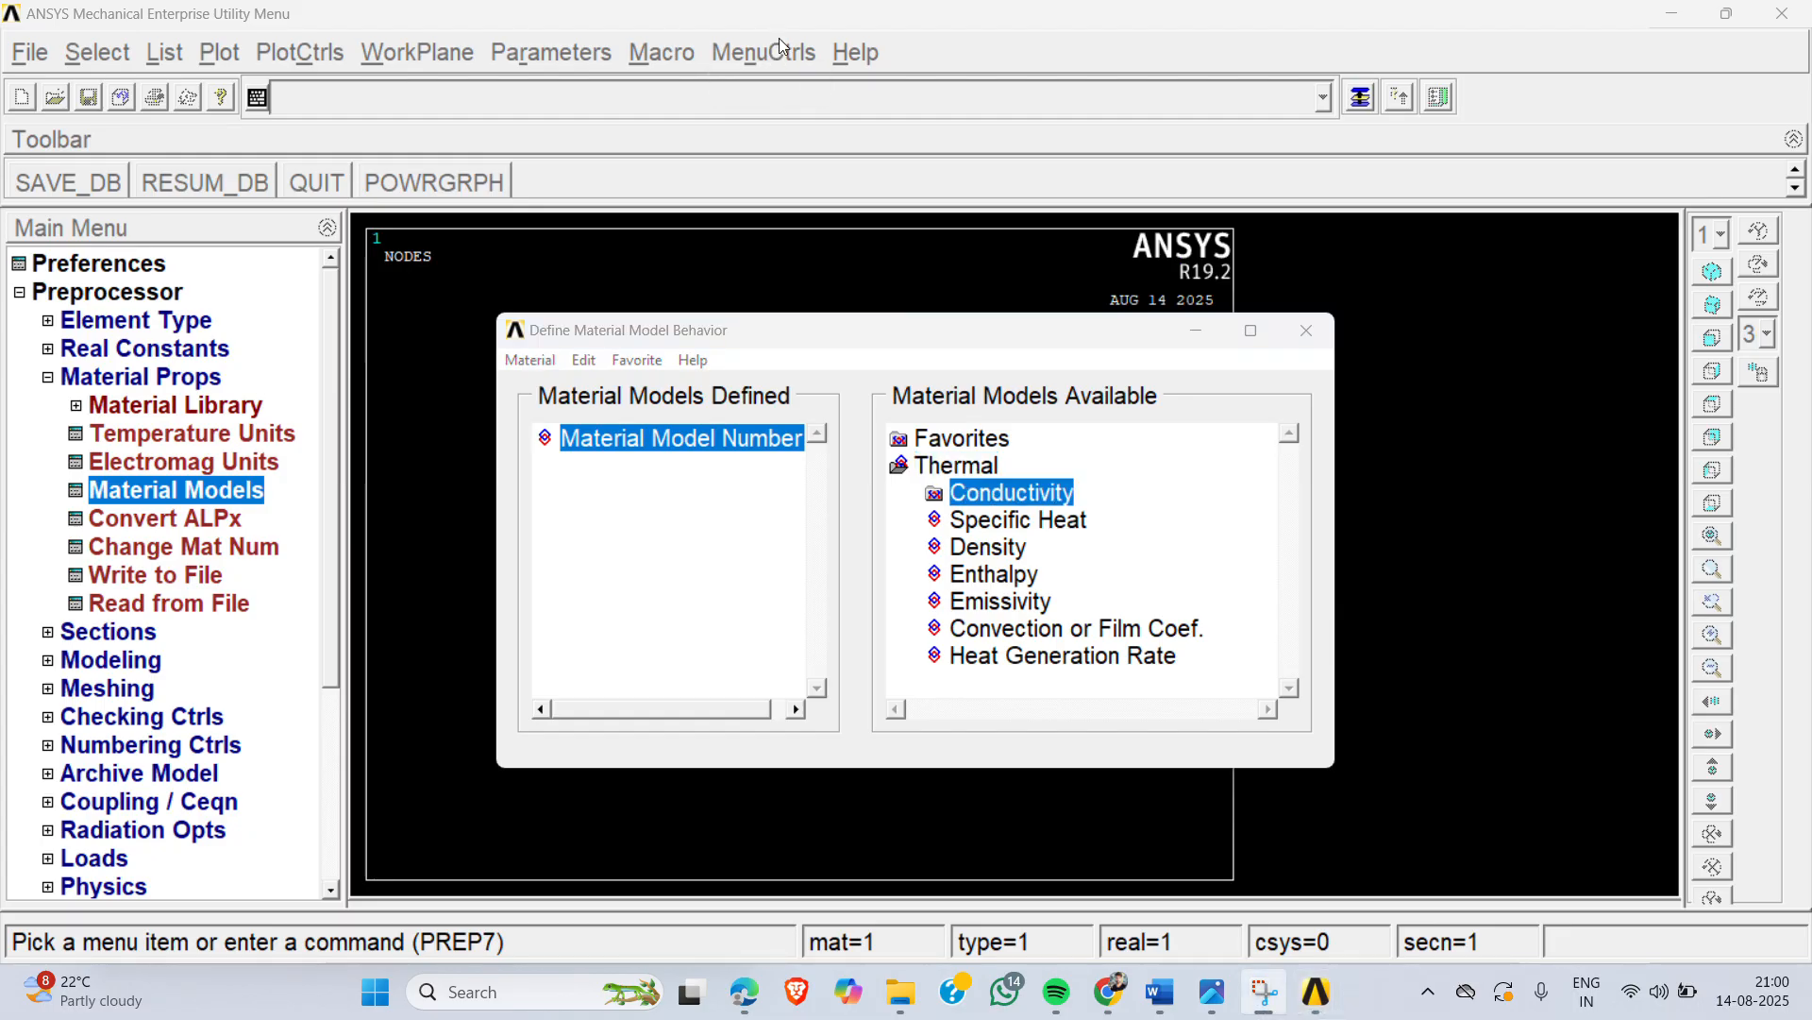
{"action": "double_click", "coordinate": [1044, 491]}
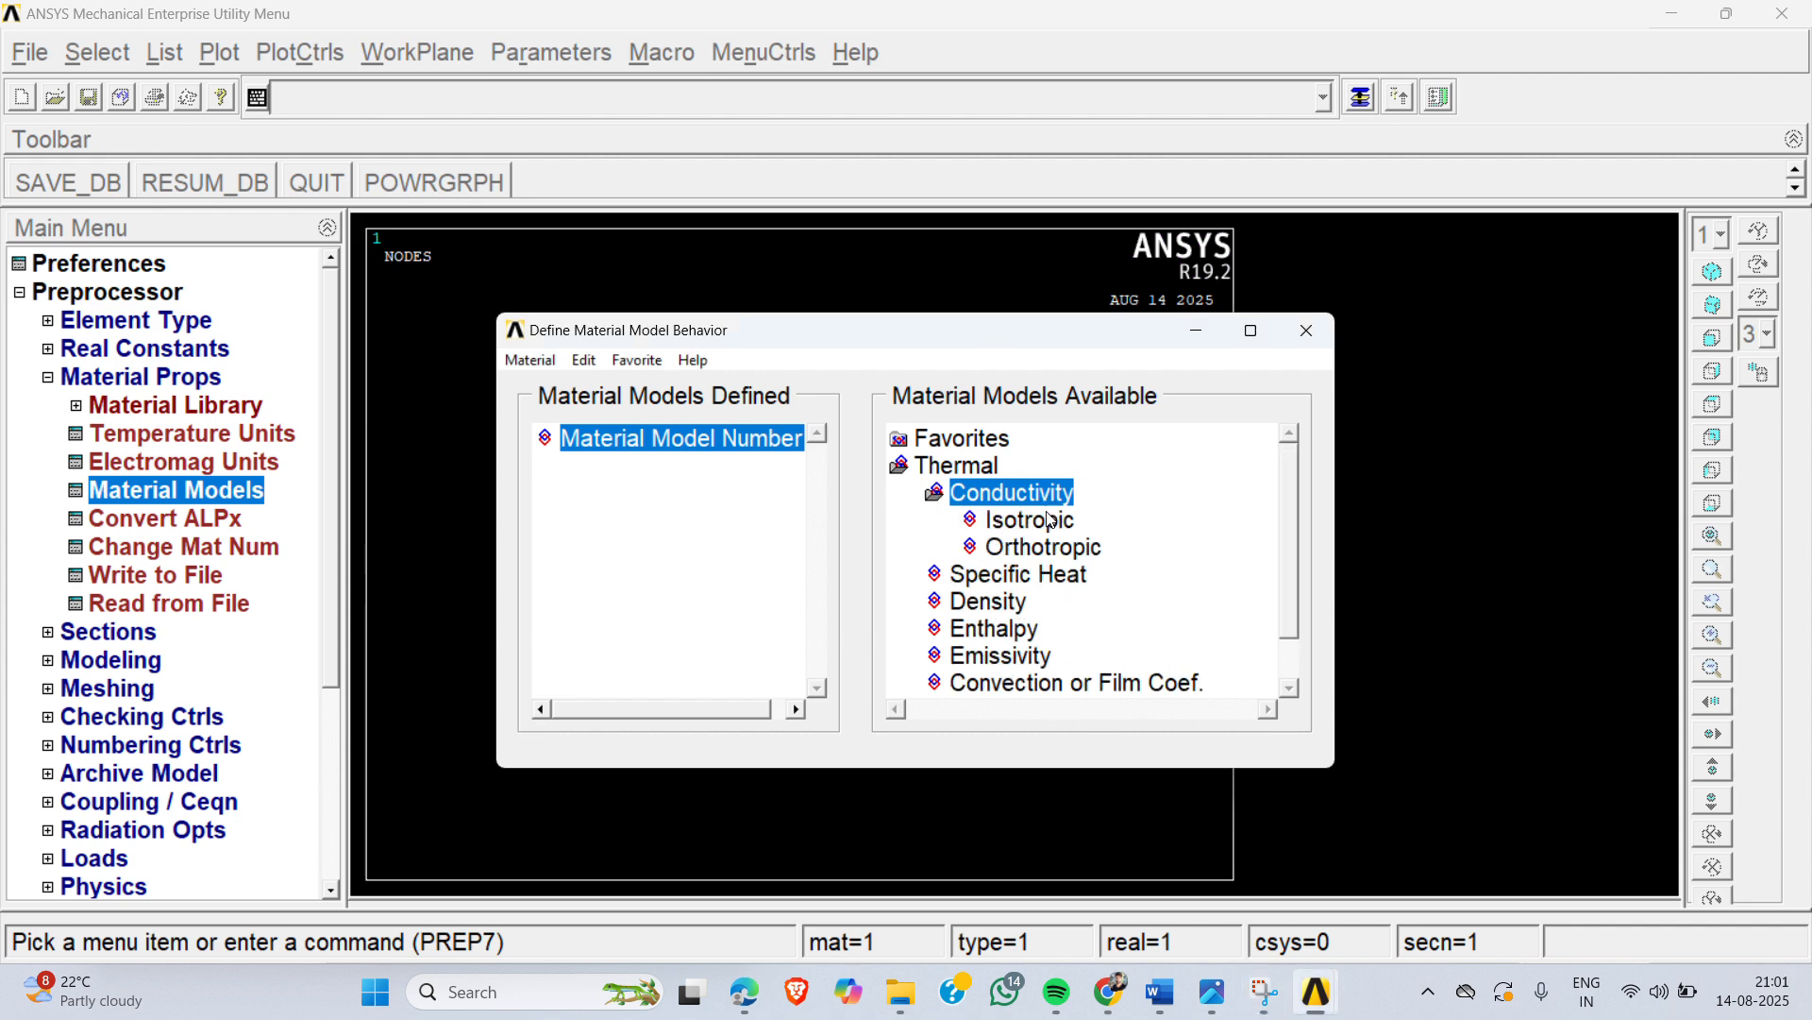
{"action": "double_click", "coordinate": [1030, 520]}
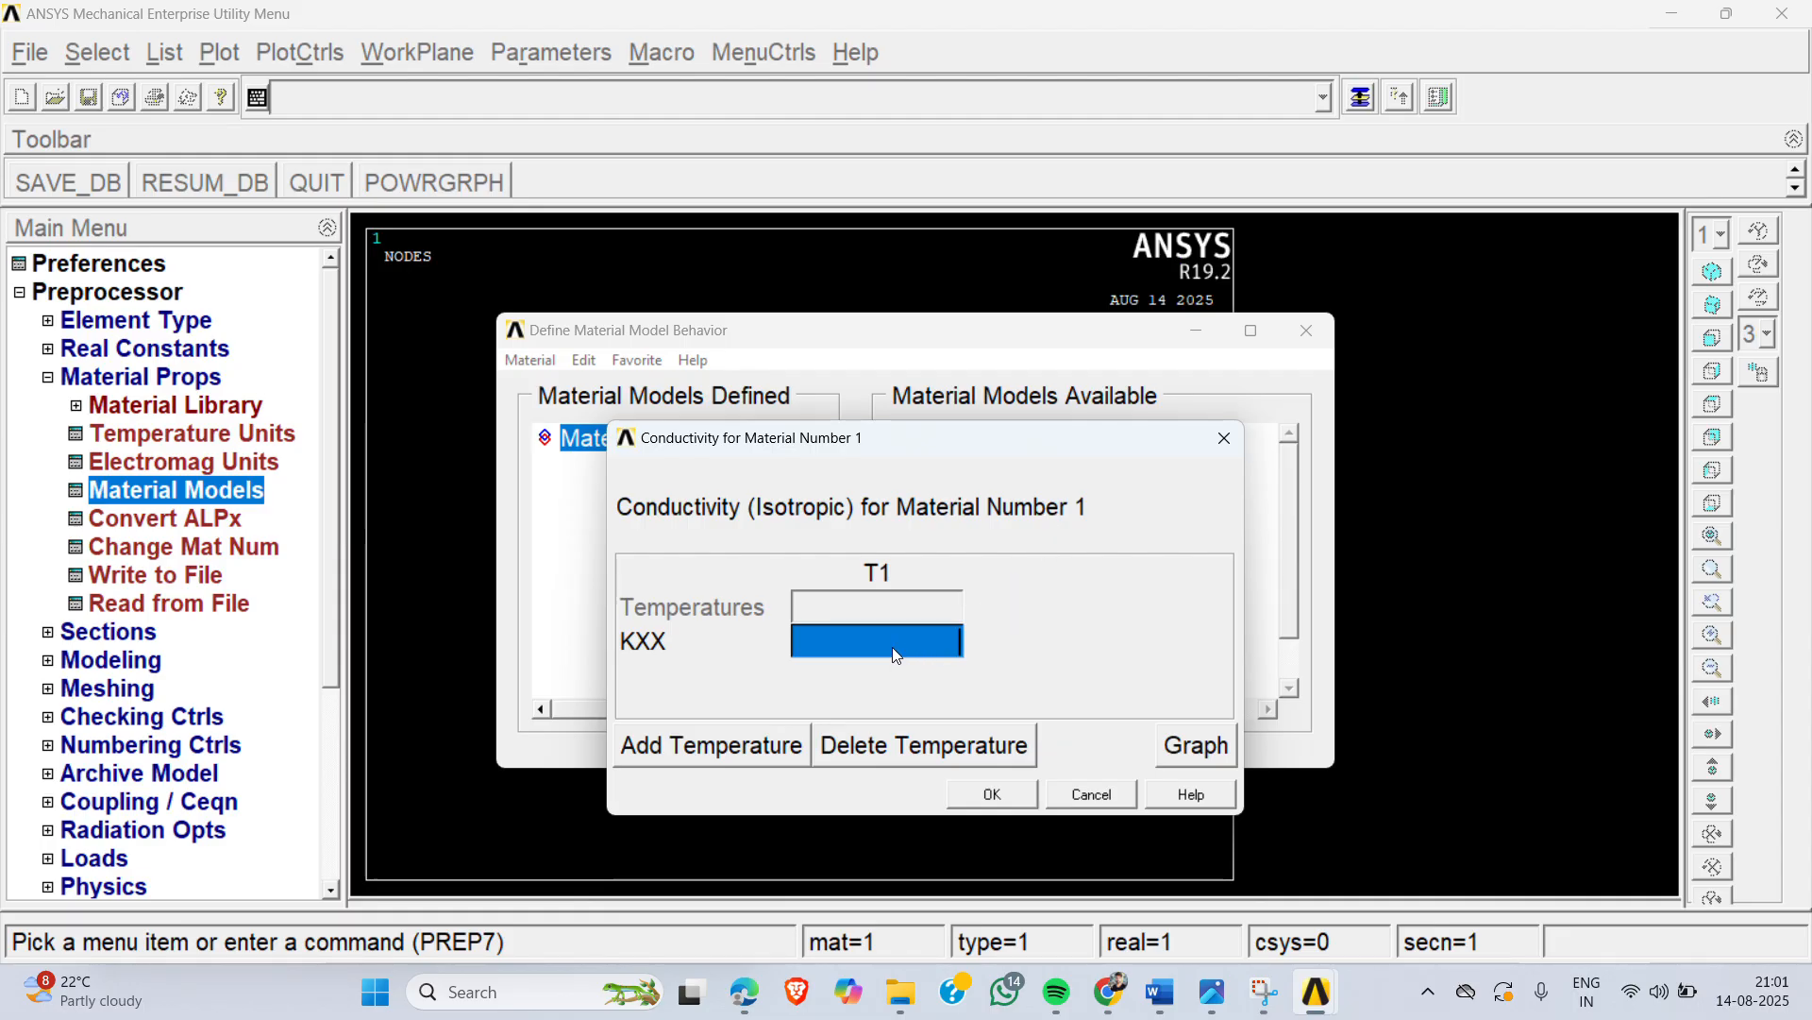
{"action": "type", "text": "12"}
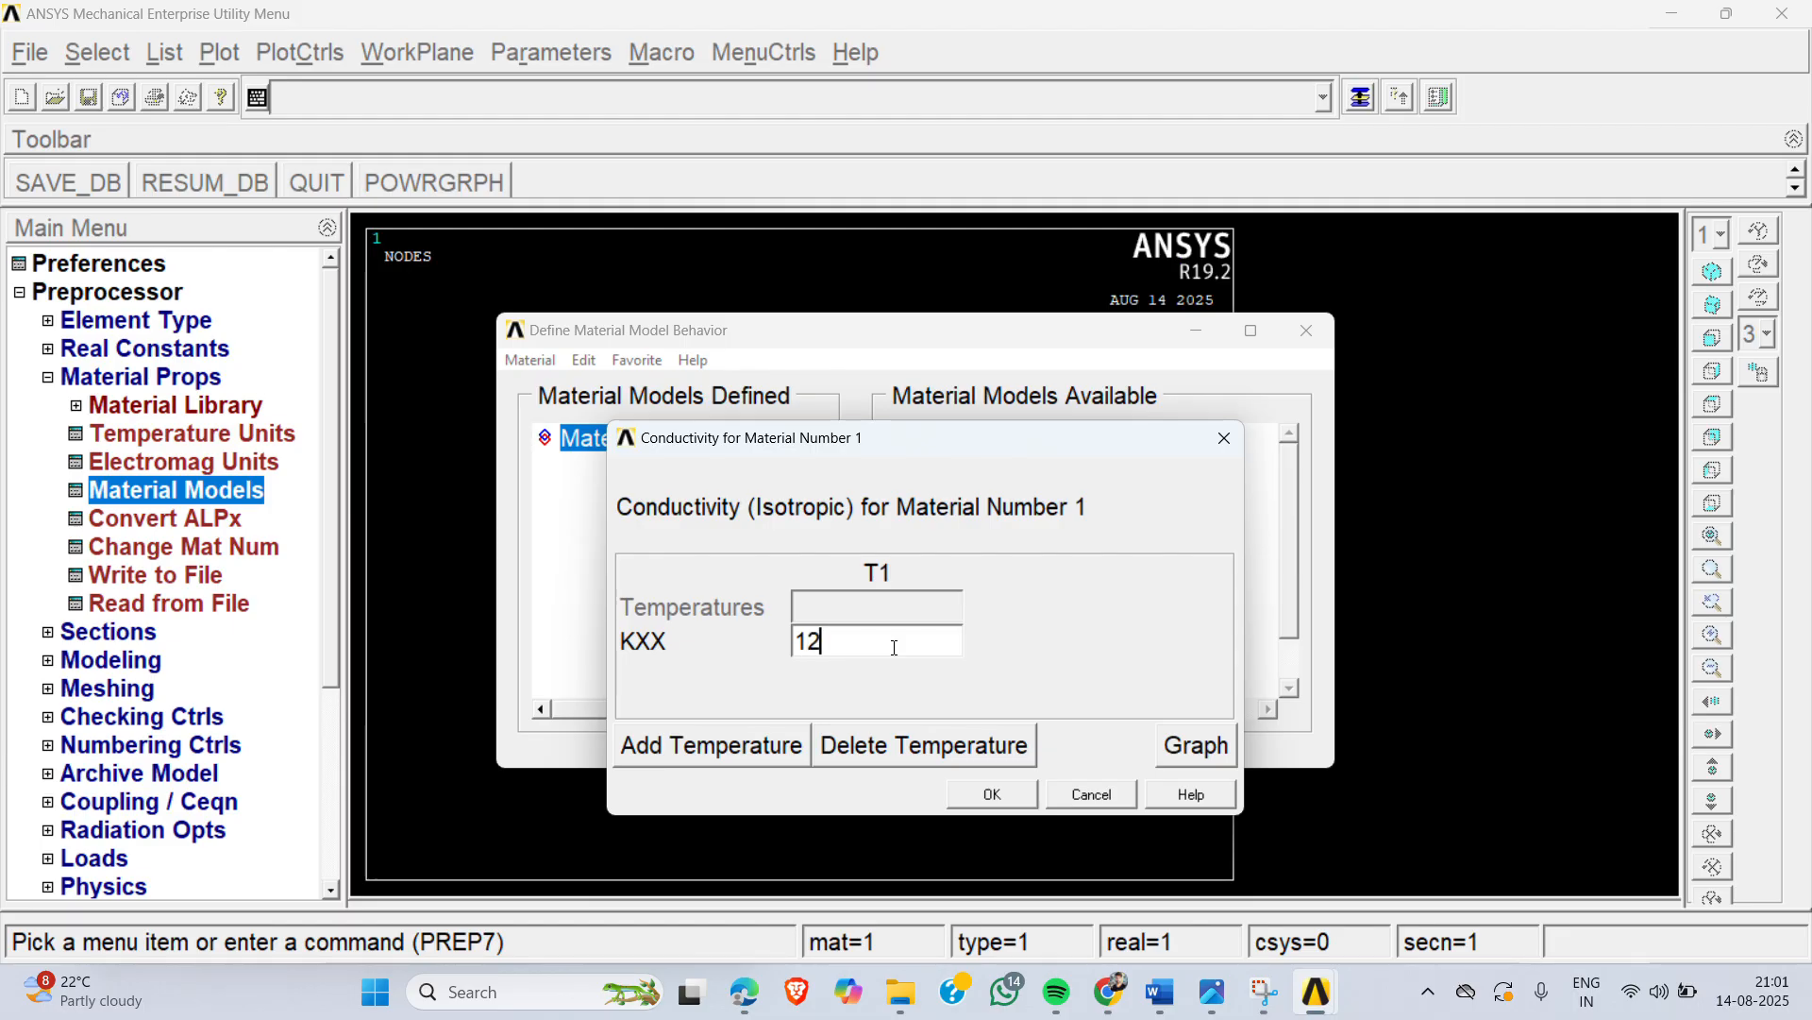
{"action": "type", "text": "e6"}
{"action": "key", "text": "BackSpace"}
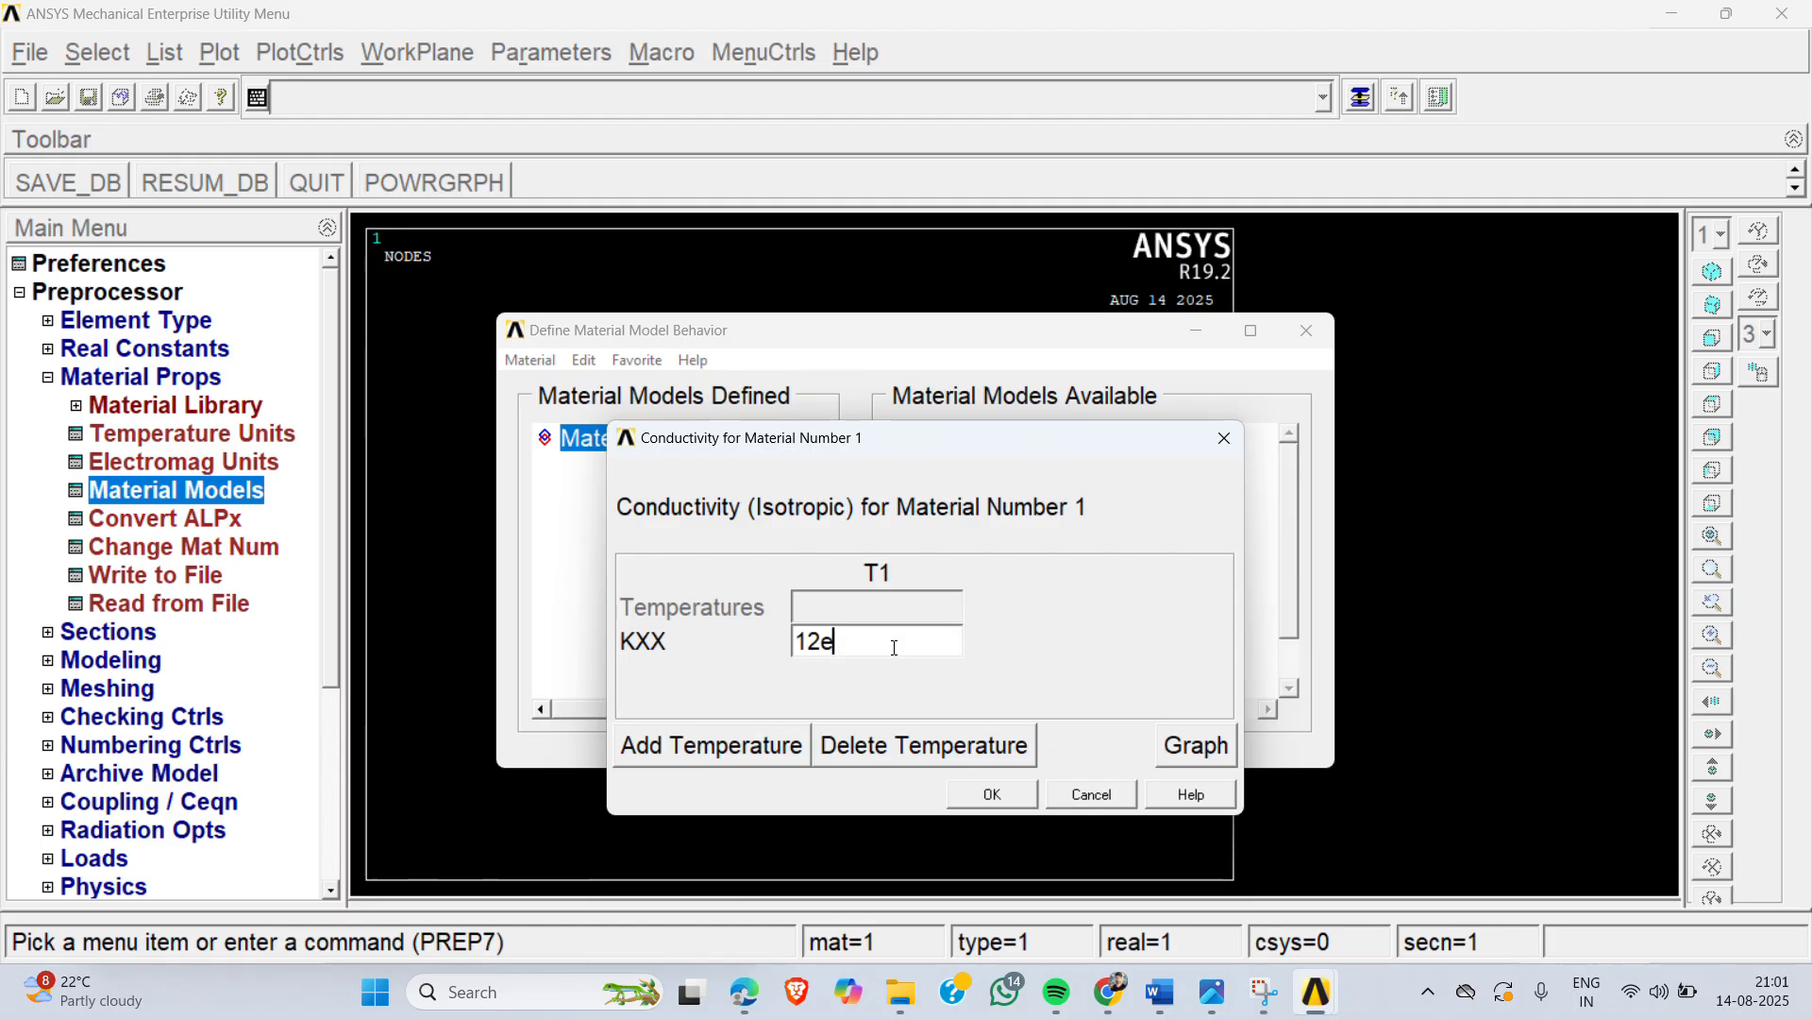
{"action": "type", "text": "-6"}
{"action": "left_click", "coordinate": [1005, 795]}
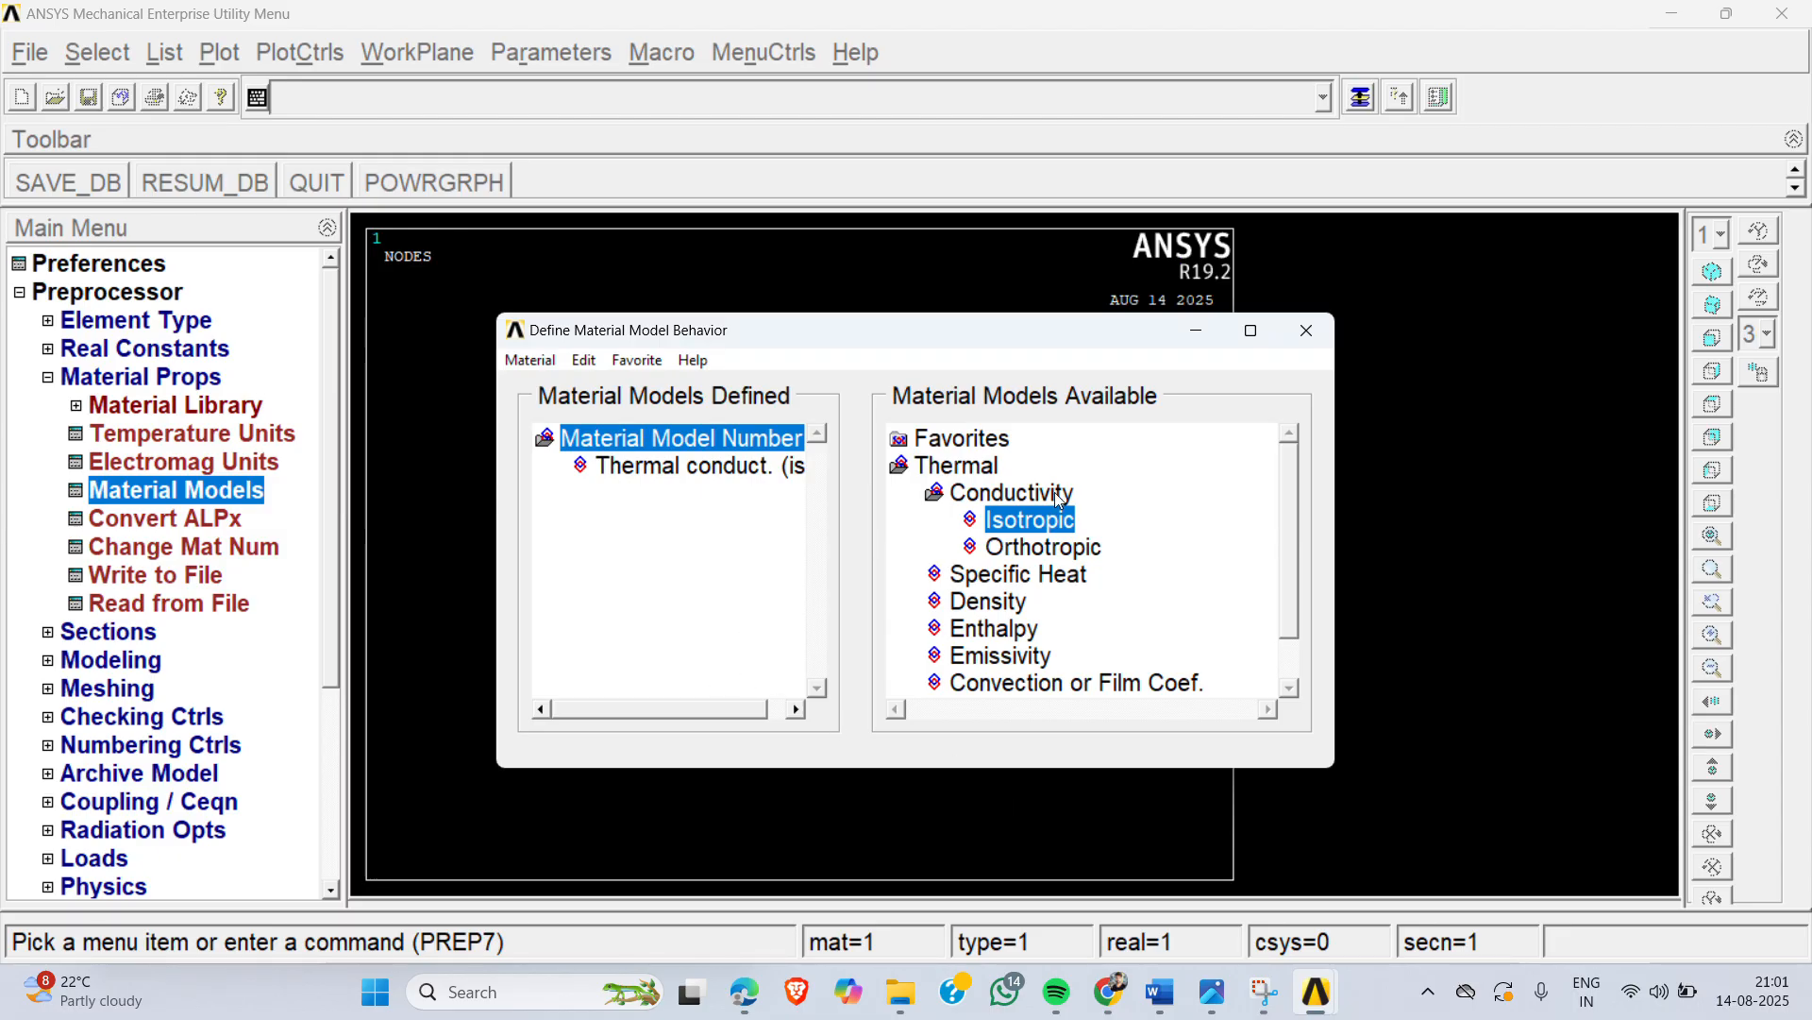
{"action": "mouse_move", "coordinate": [1290, 531]}
{"action": "left_mouse_down"}
{"action": "mouse_move", "coordinate": [1293, 638]}
{"action": "mouse_move", "coordinate": [1299, 519]}
{"action": "left_mouse_up"}
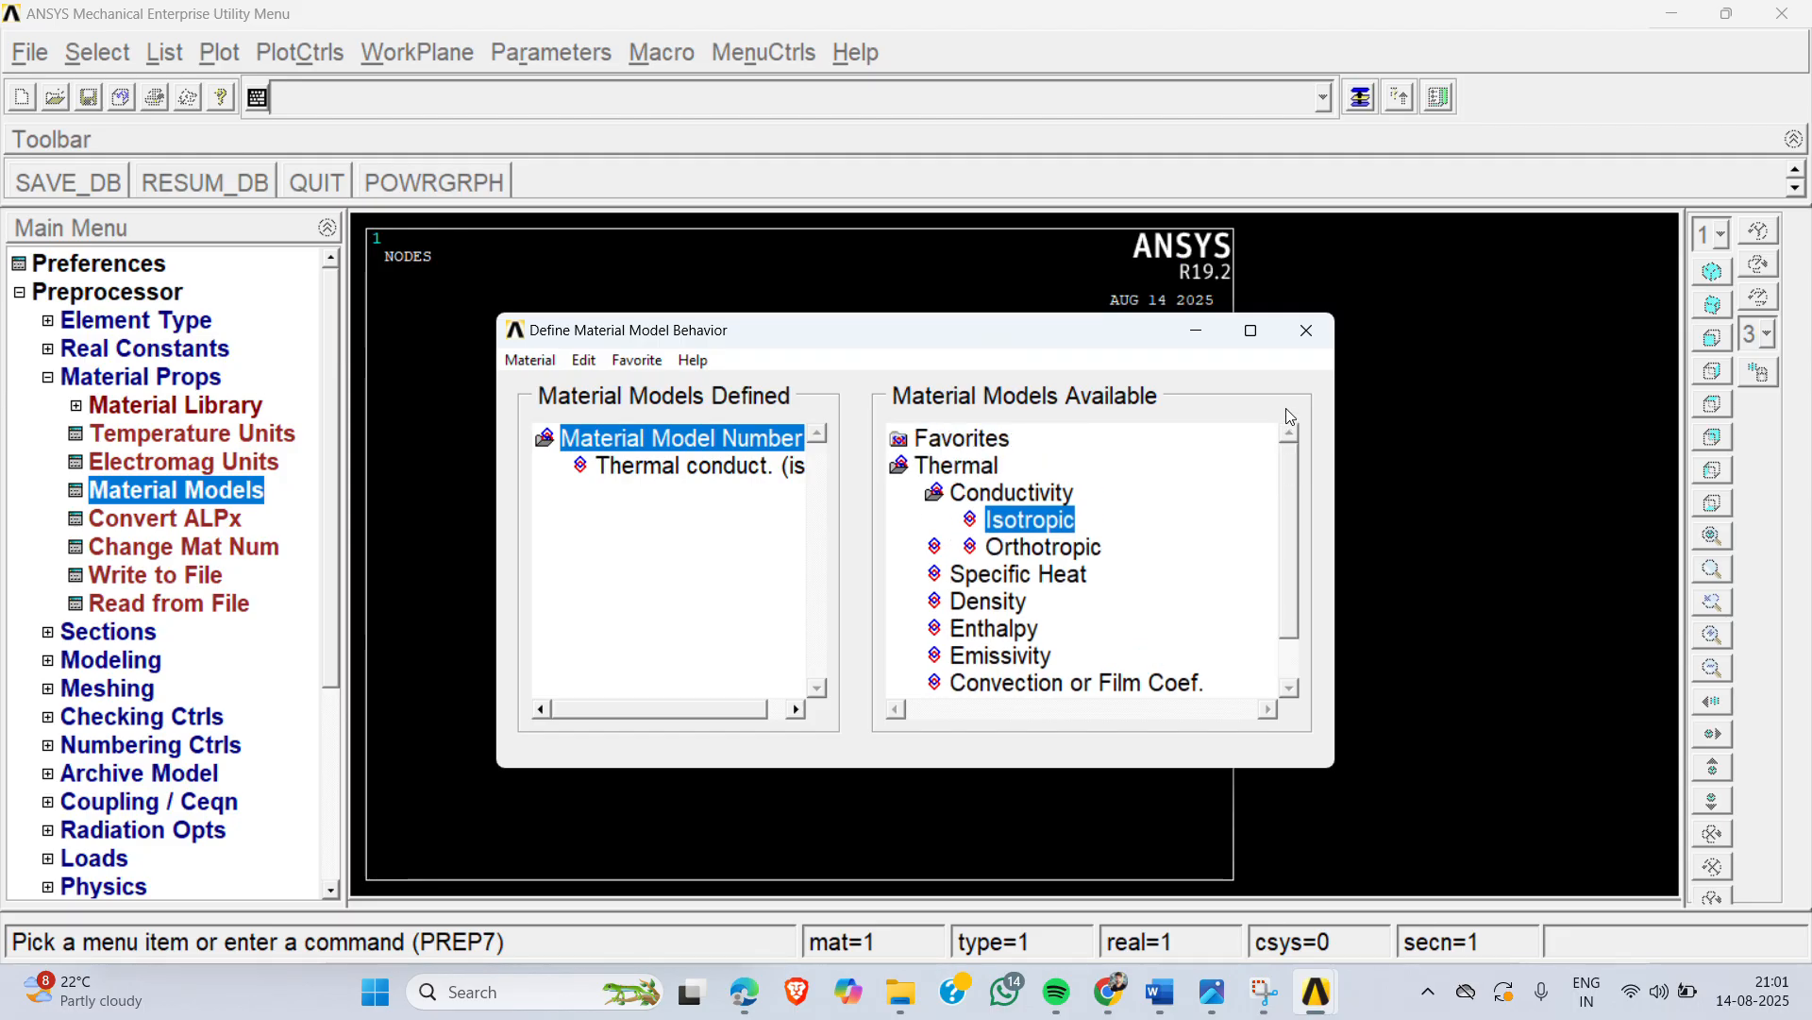
{"action": "left_click", "coordinate": [1314, 340]}
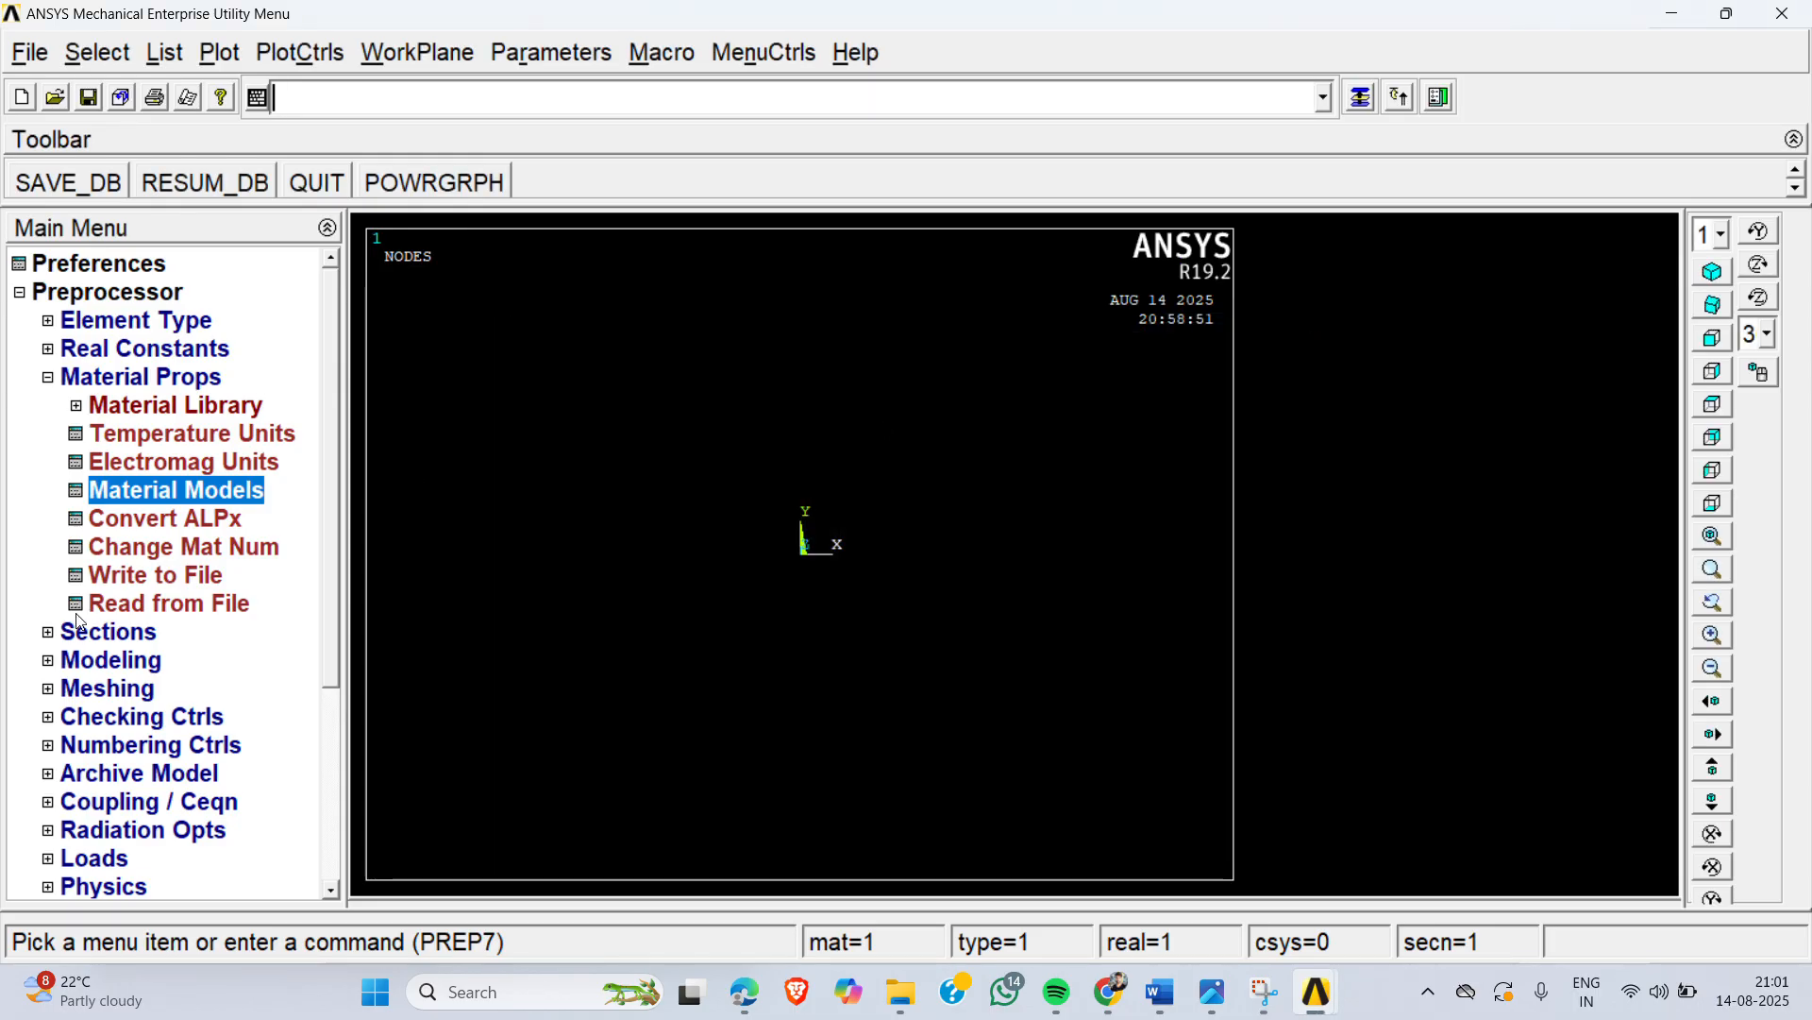
Step: Start creating a rectangular area by 2 corners in the preprocessor's modeling commands
{"action": "left_click", "coordinate": [127, 664]}
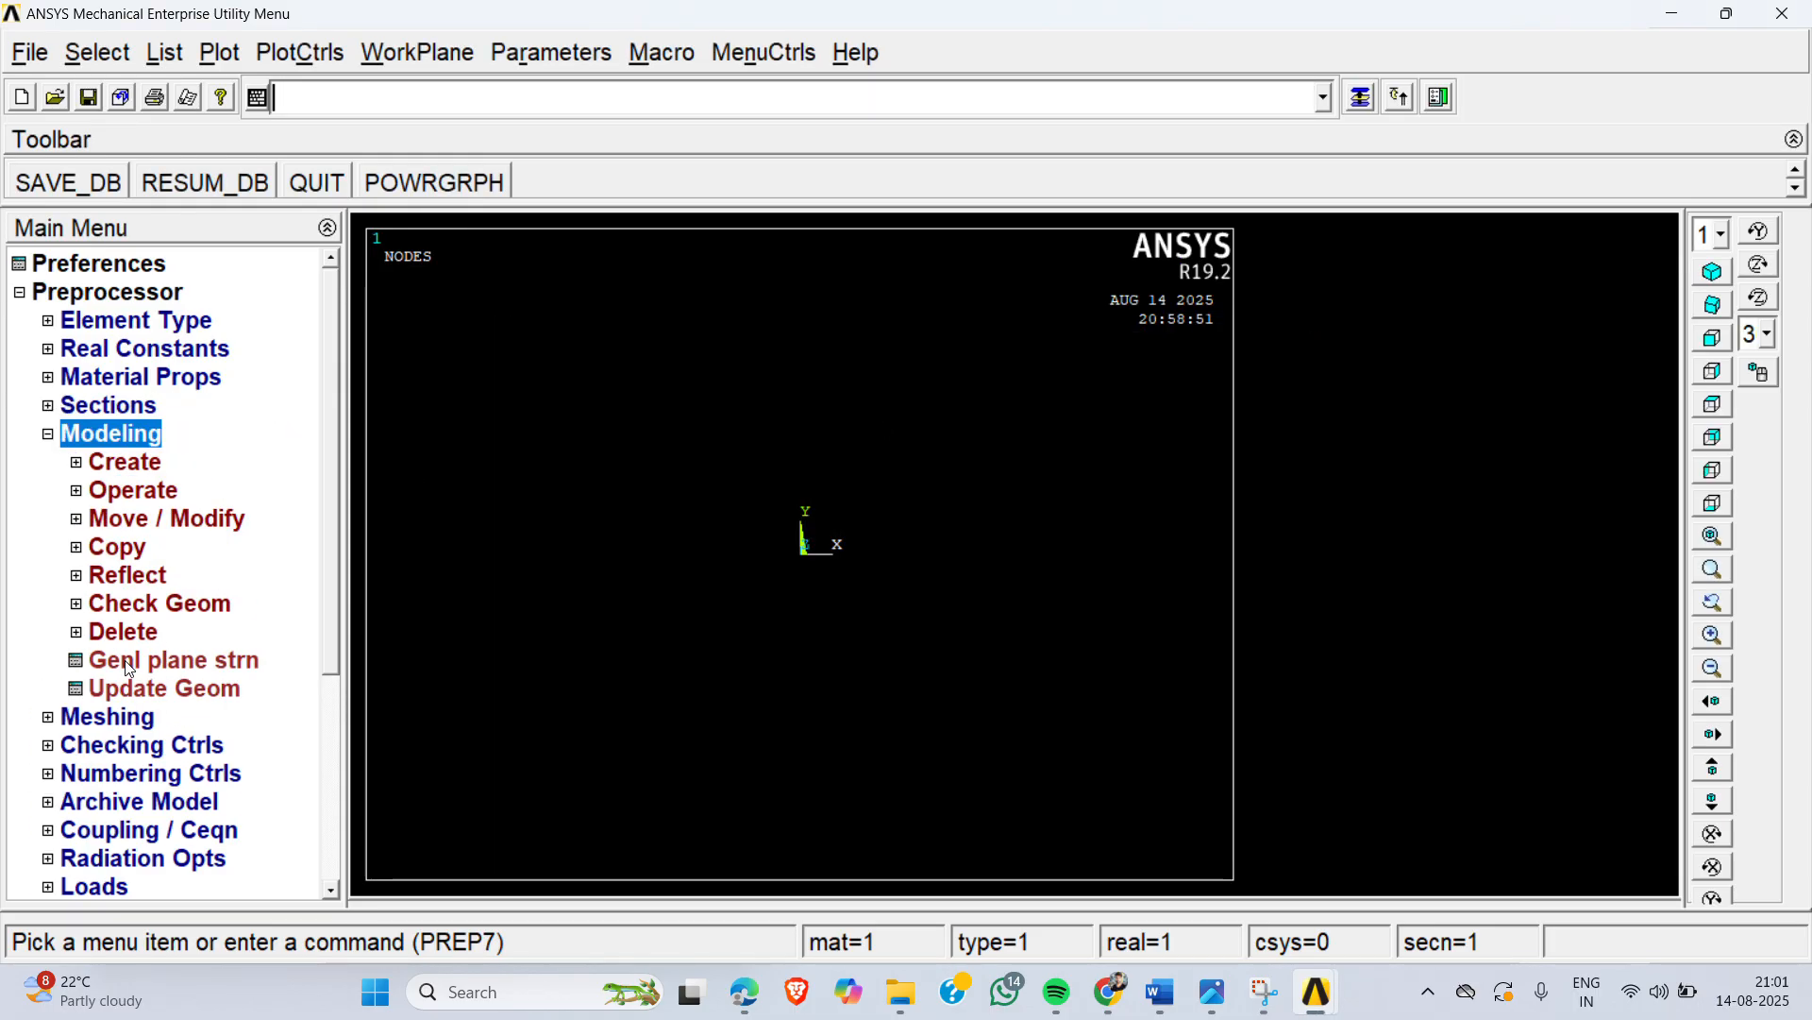
{"action": "left_click", "coordinate": [126, 462]}
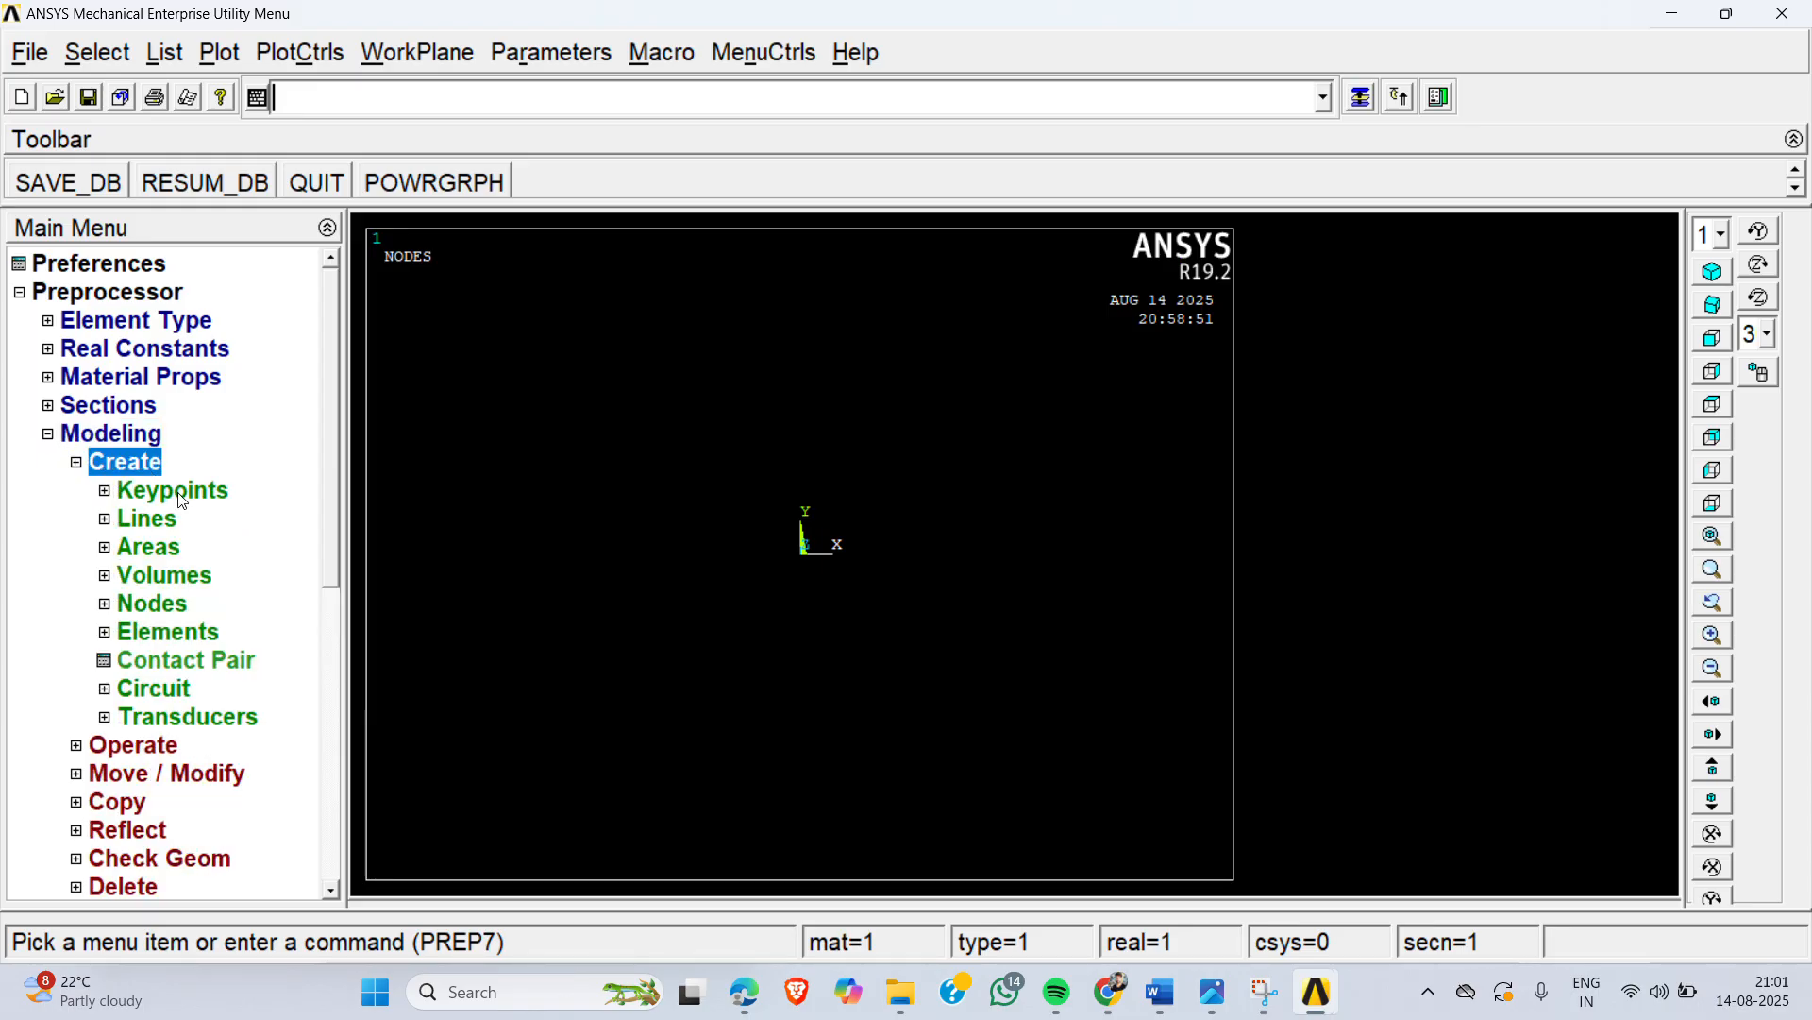
{"action": "left_click", "coordinate": [151, 548]}
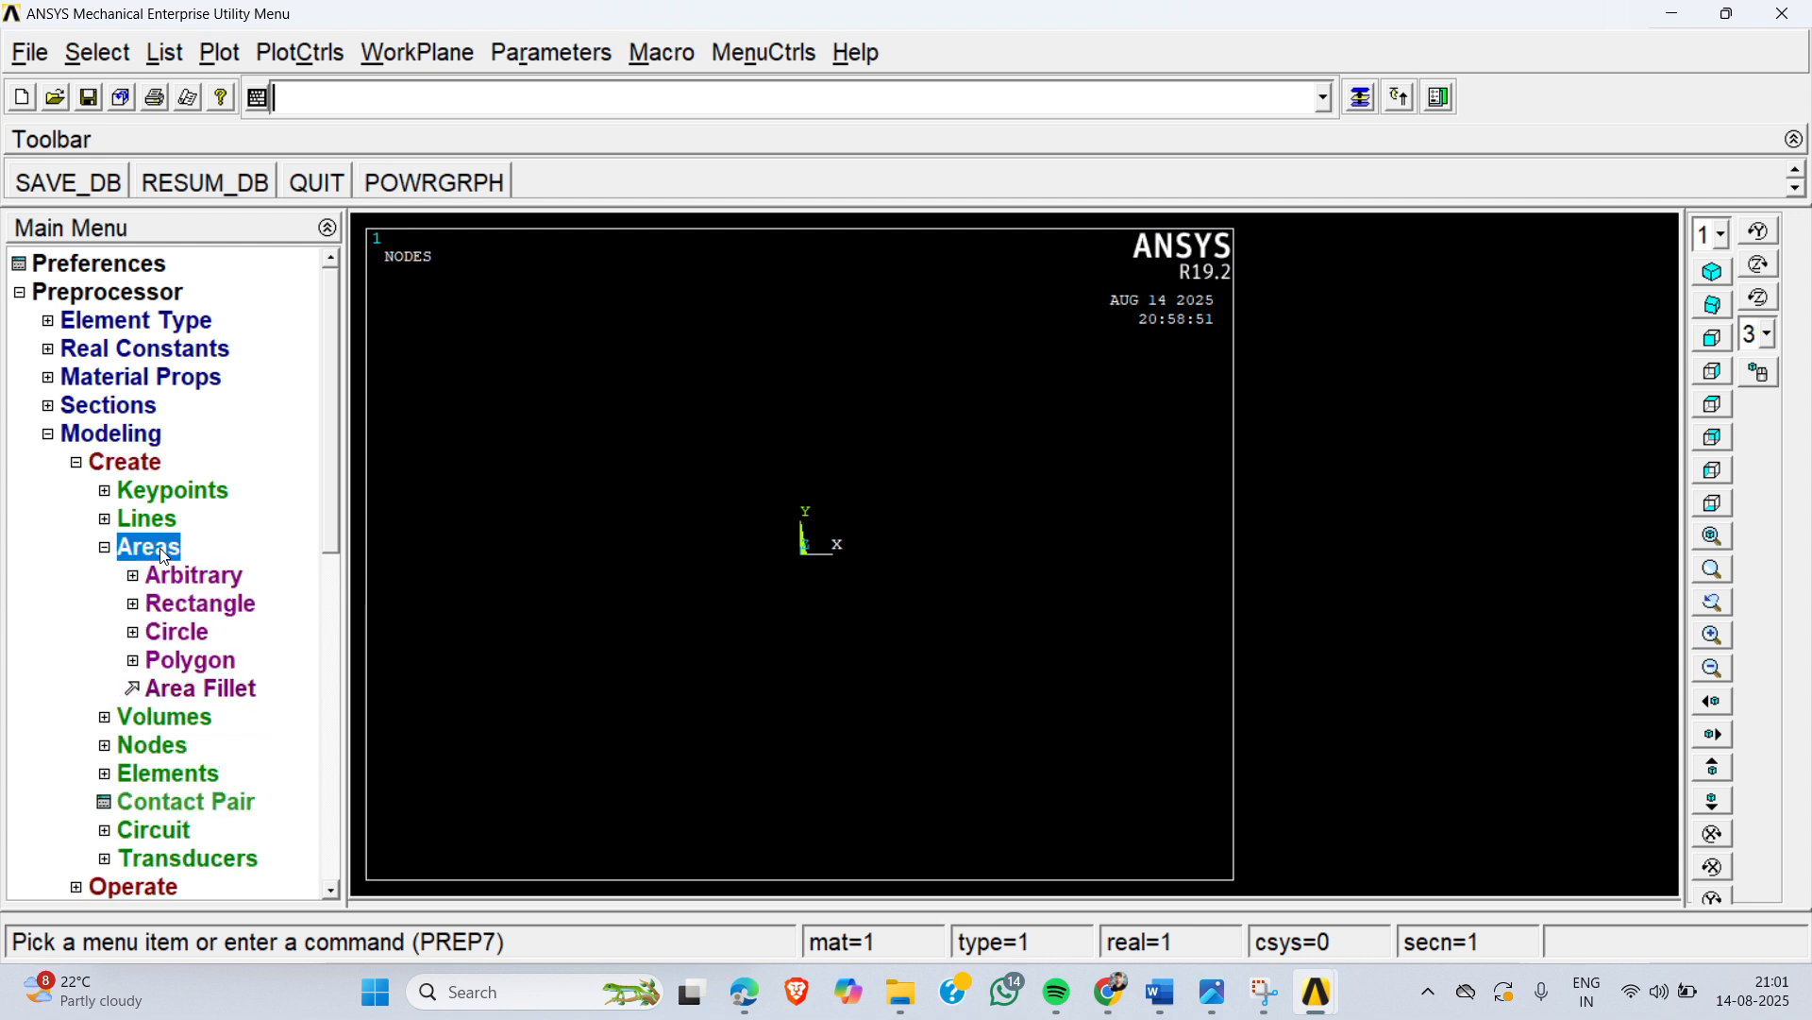
{"action": "left_click", "coordinate": [208, 610]}
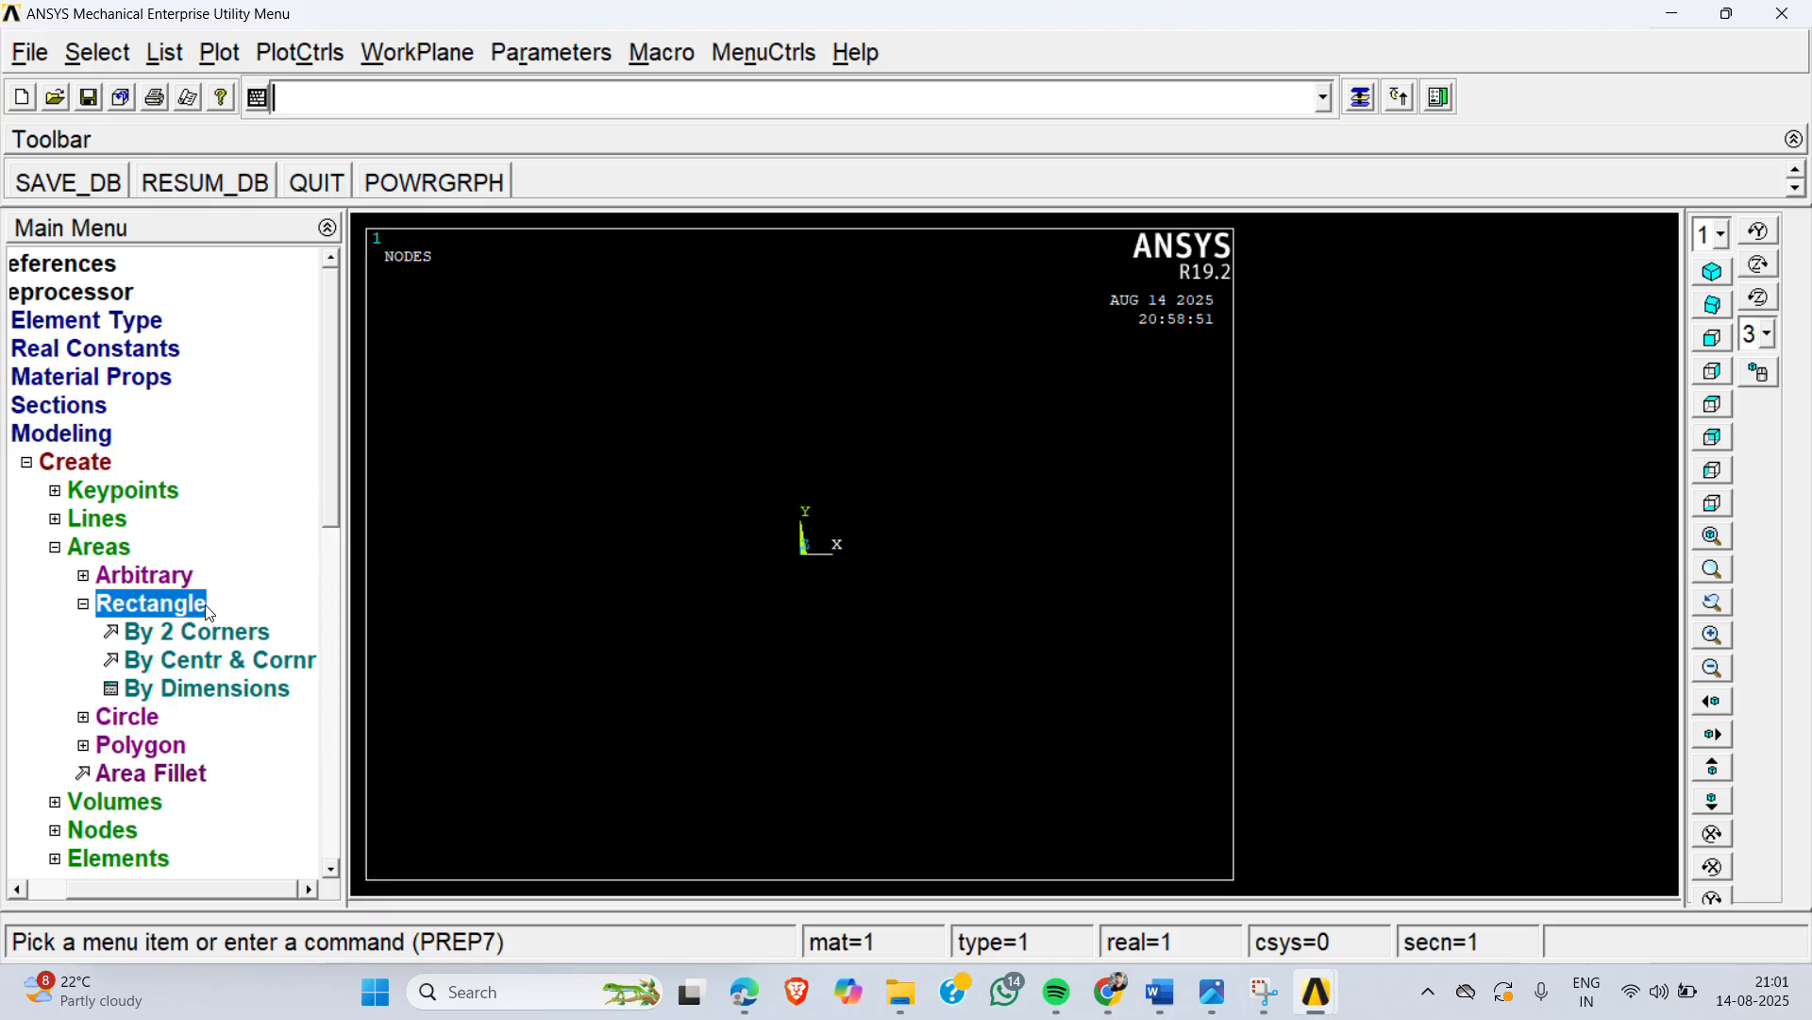
{"action": "left_click", "coordinate": [202, 633]}
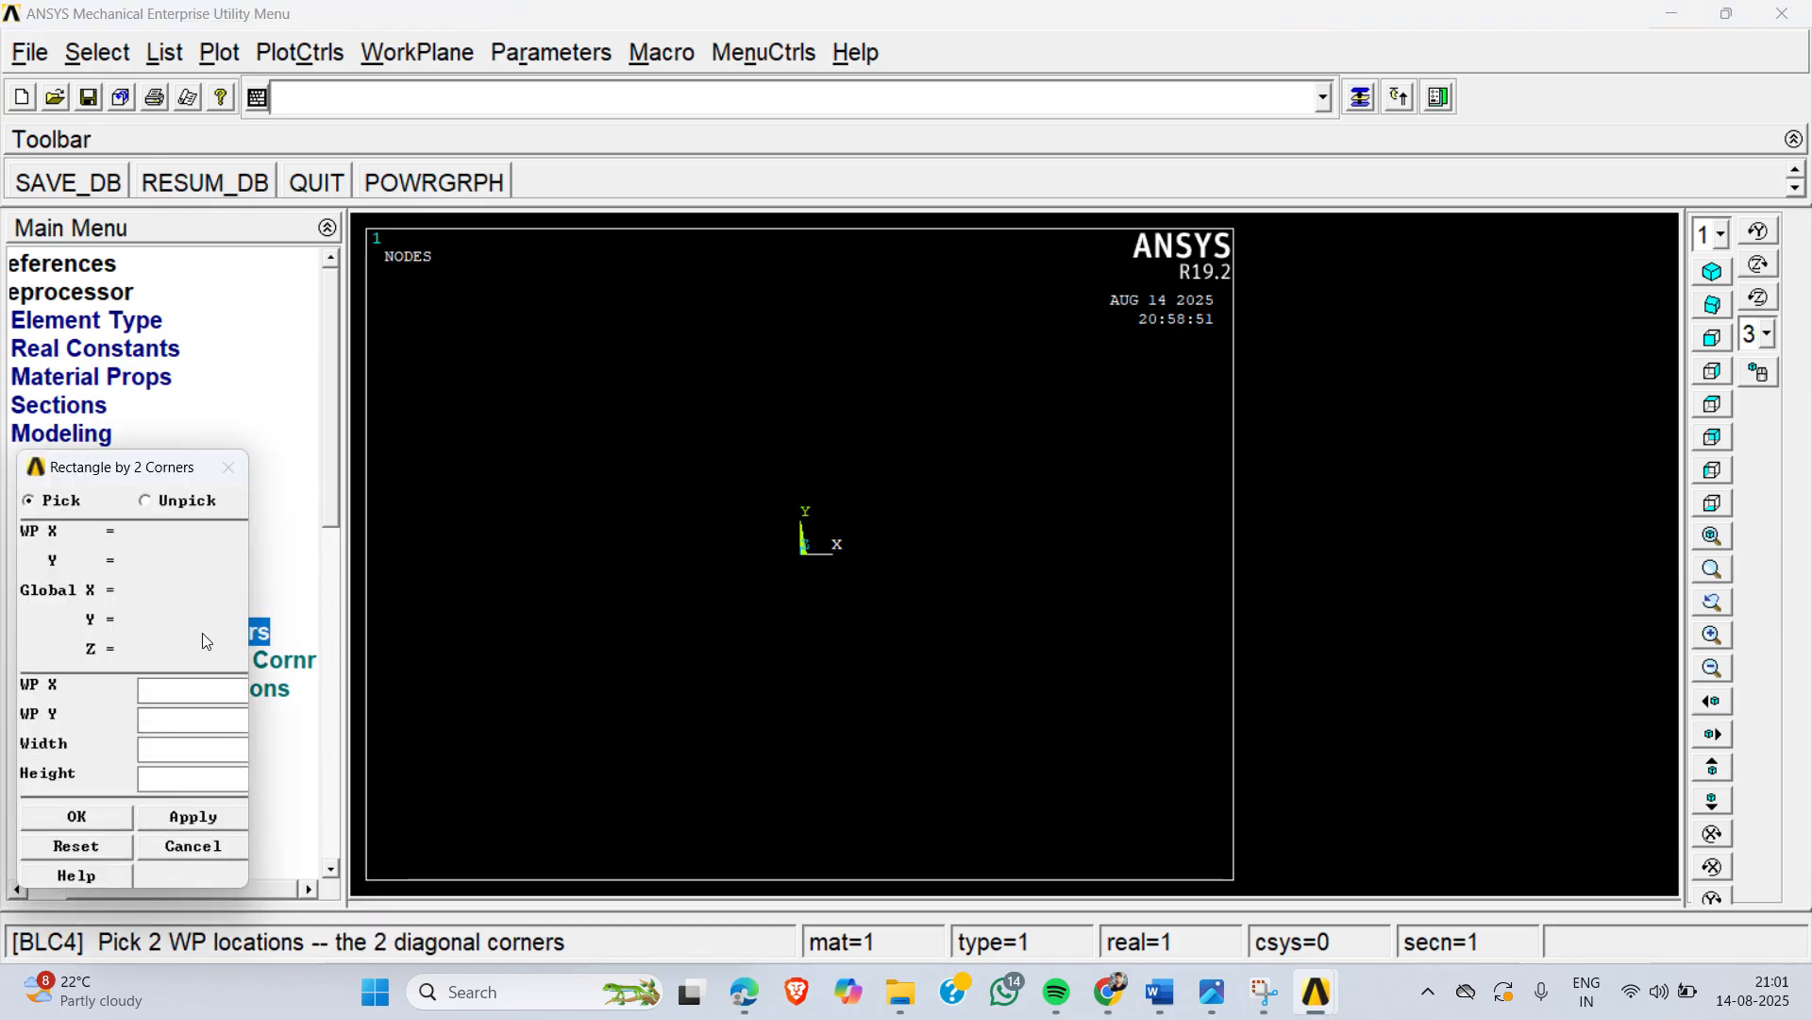
{"action": "left_click_drag", "start_coordinate": [163, 469], "coordinate": [225, 300]}
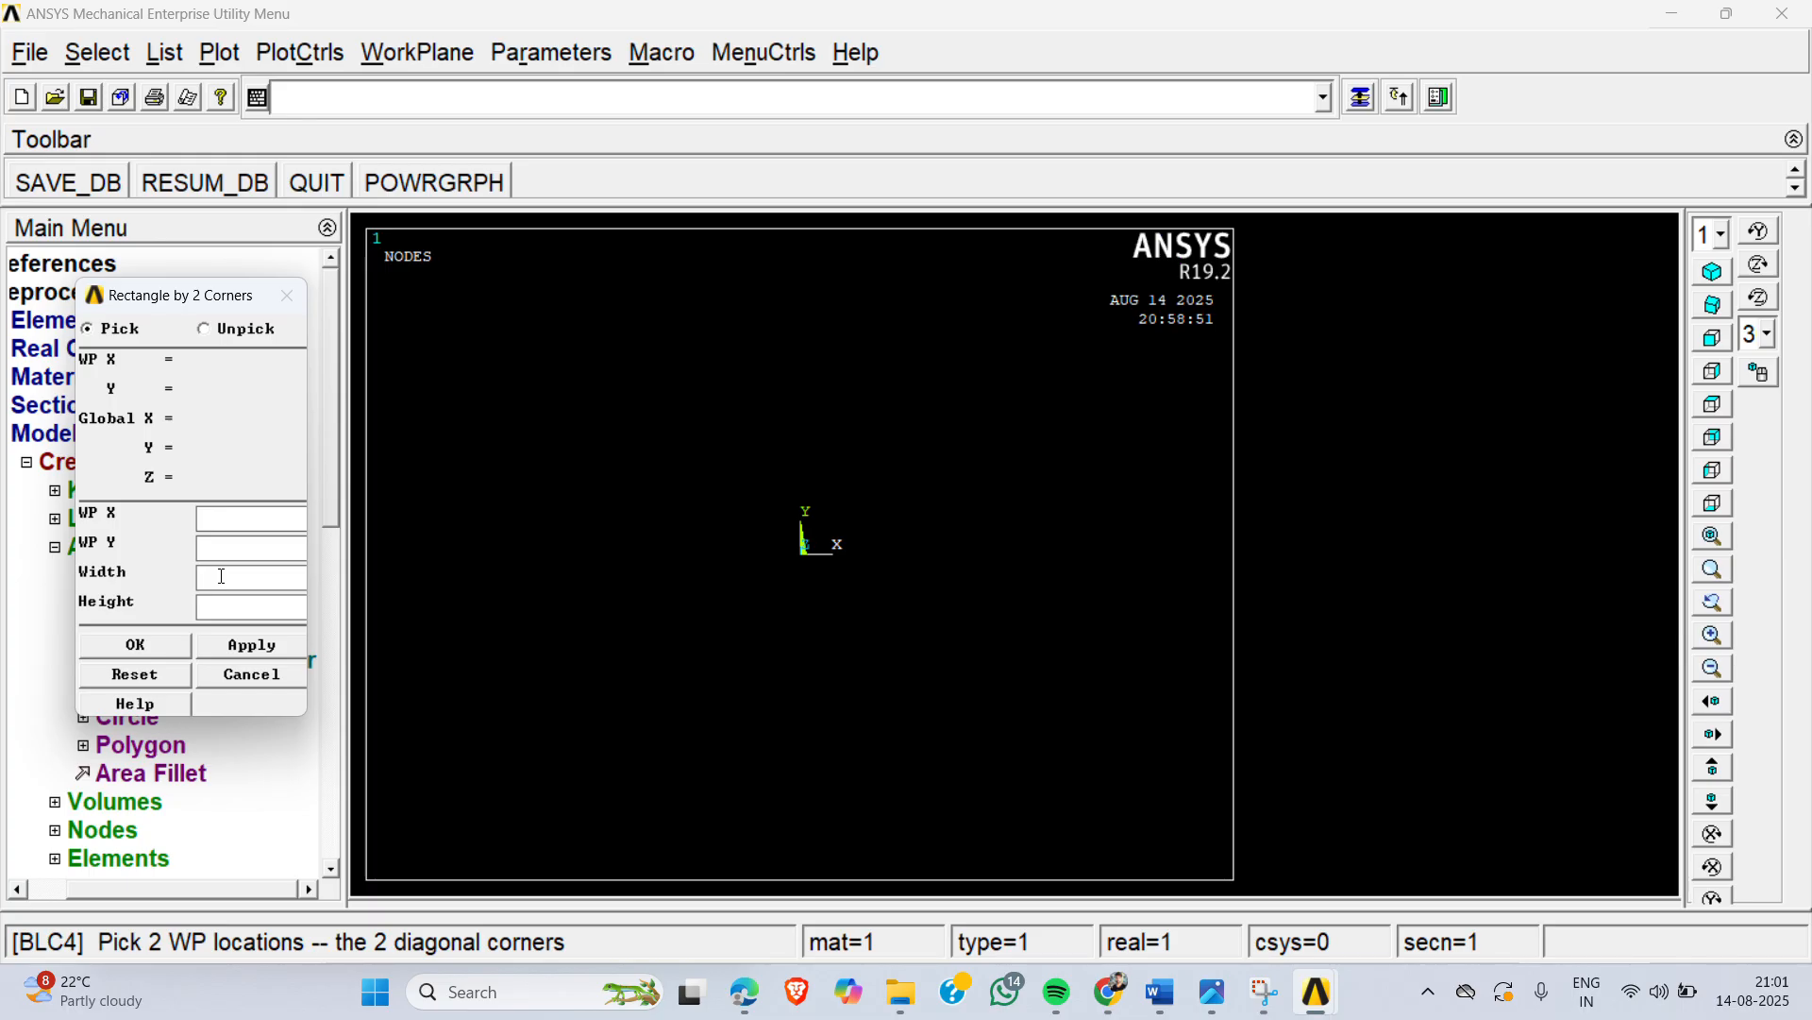
Step: Switch to the lab manual PDF in Chrome, check the object's sketch and dimensions on page 34, and return to ANSYS
{"action": "mouse_move", "coordinate": [1109, 991]}
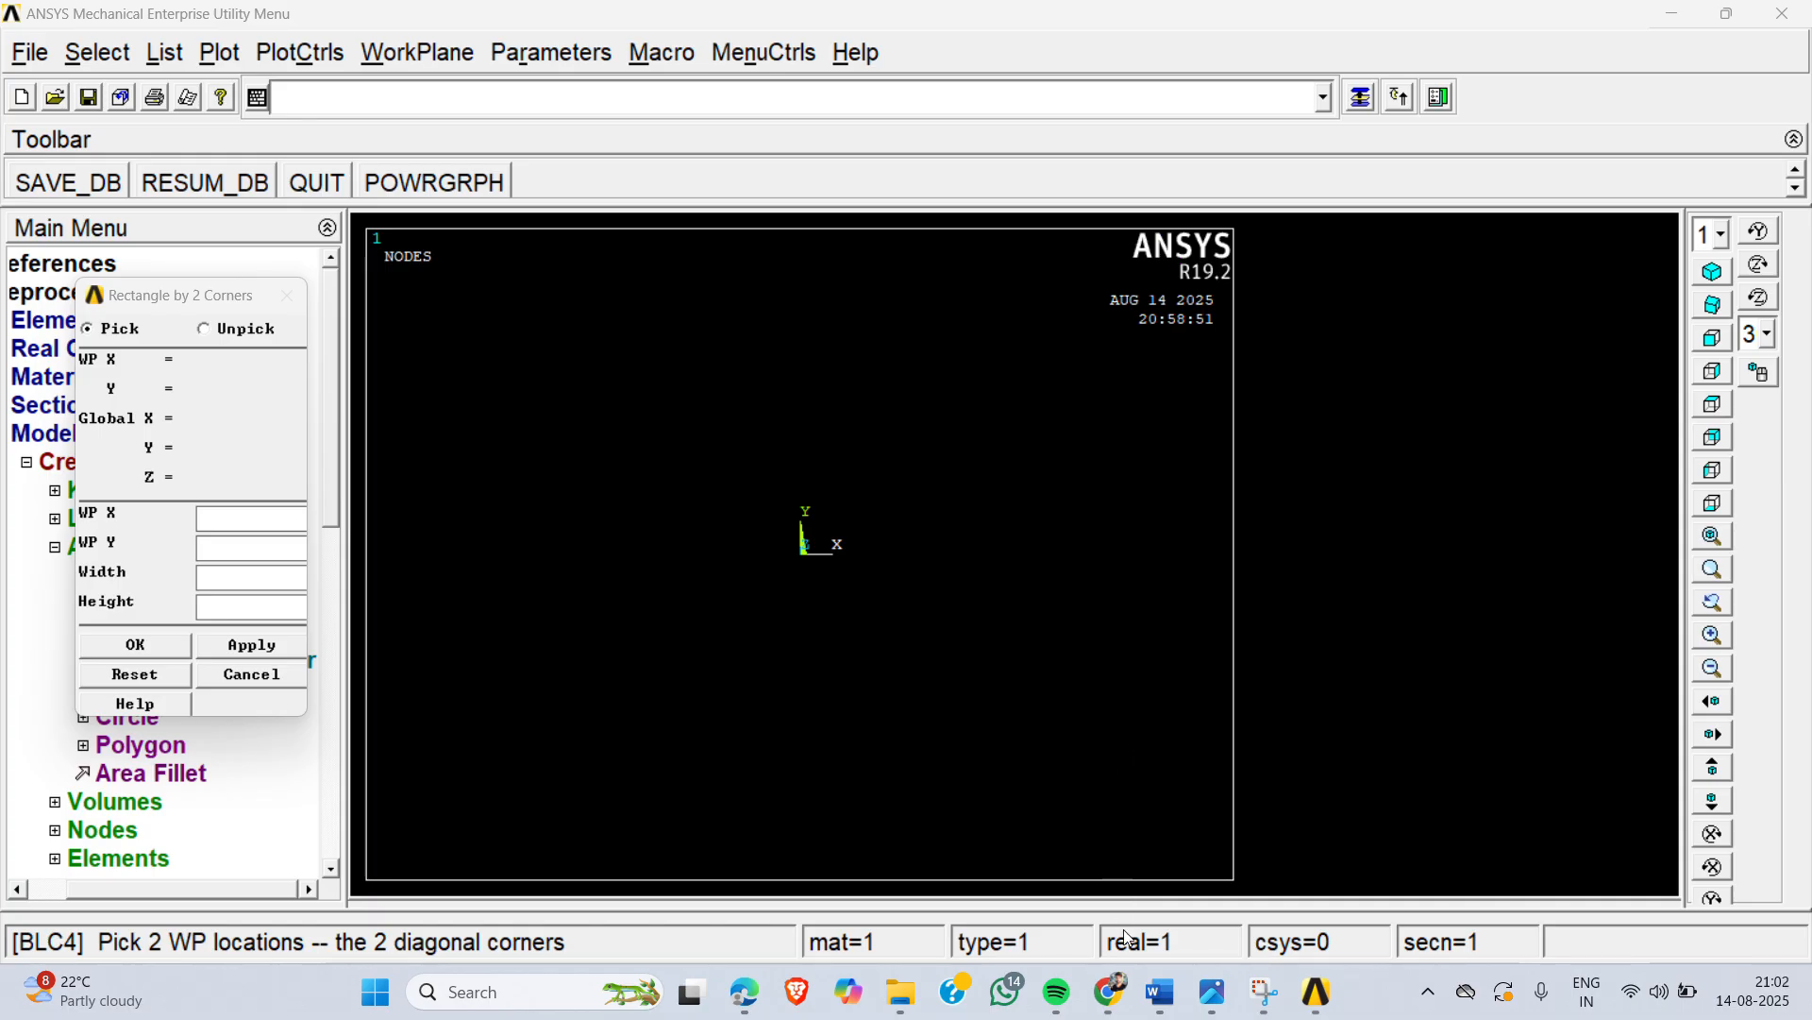
{"action": "left_click", "coordinate": [1326, 999]}
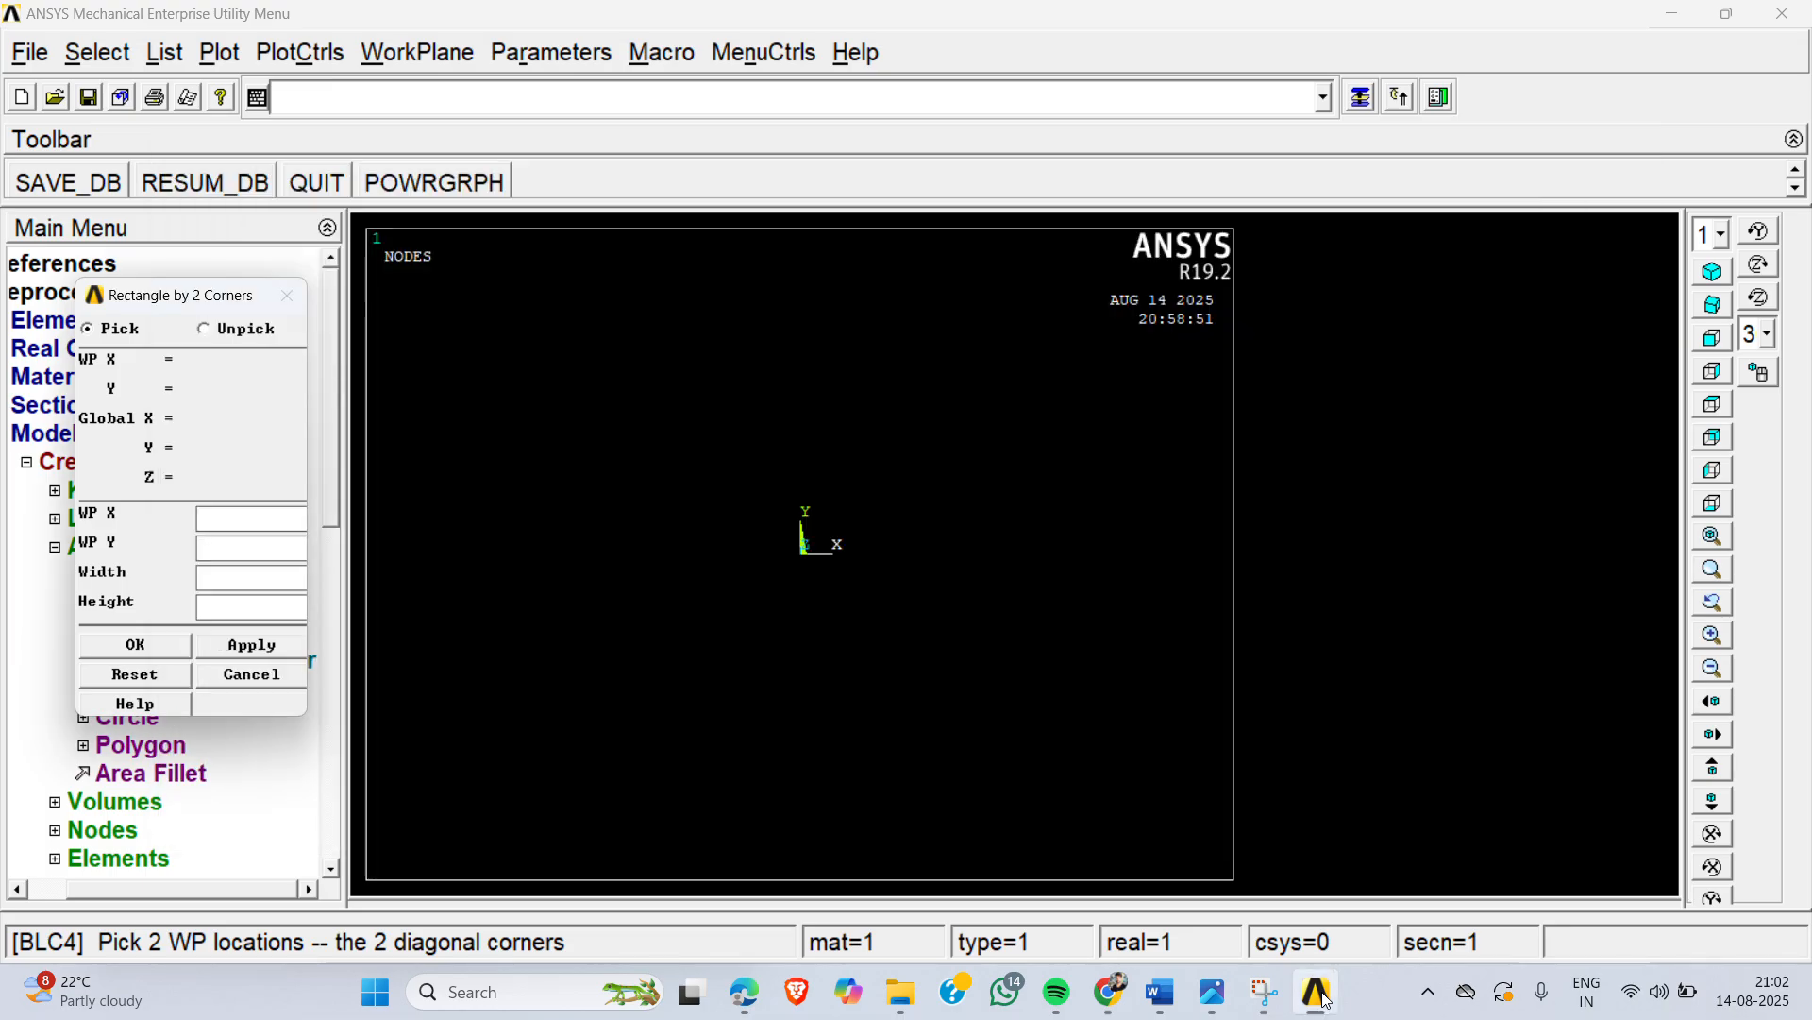
{"action": "key", "text": "alt+Tab"}
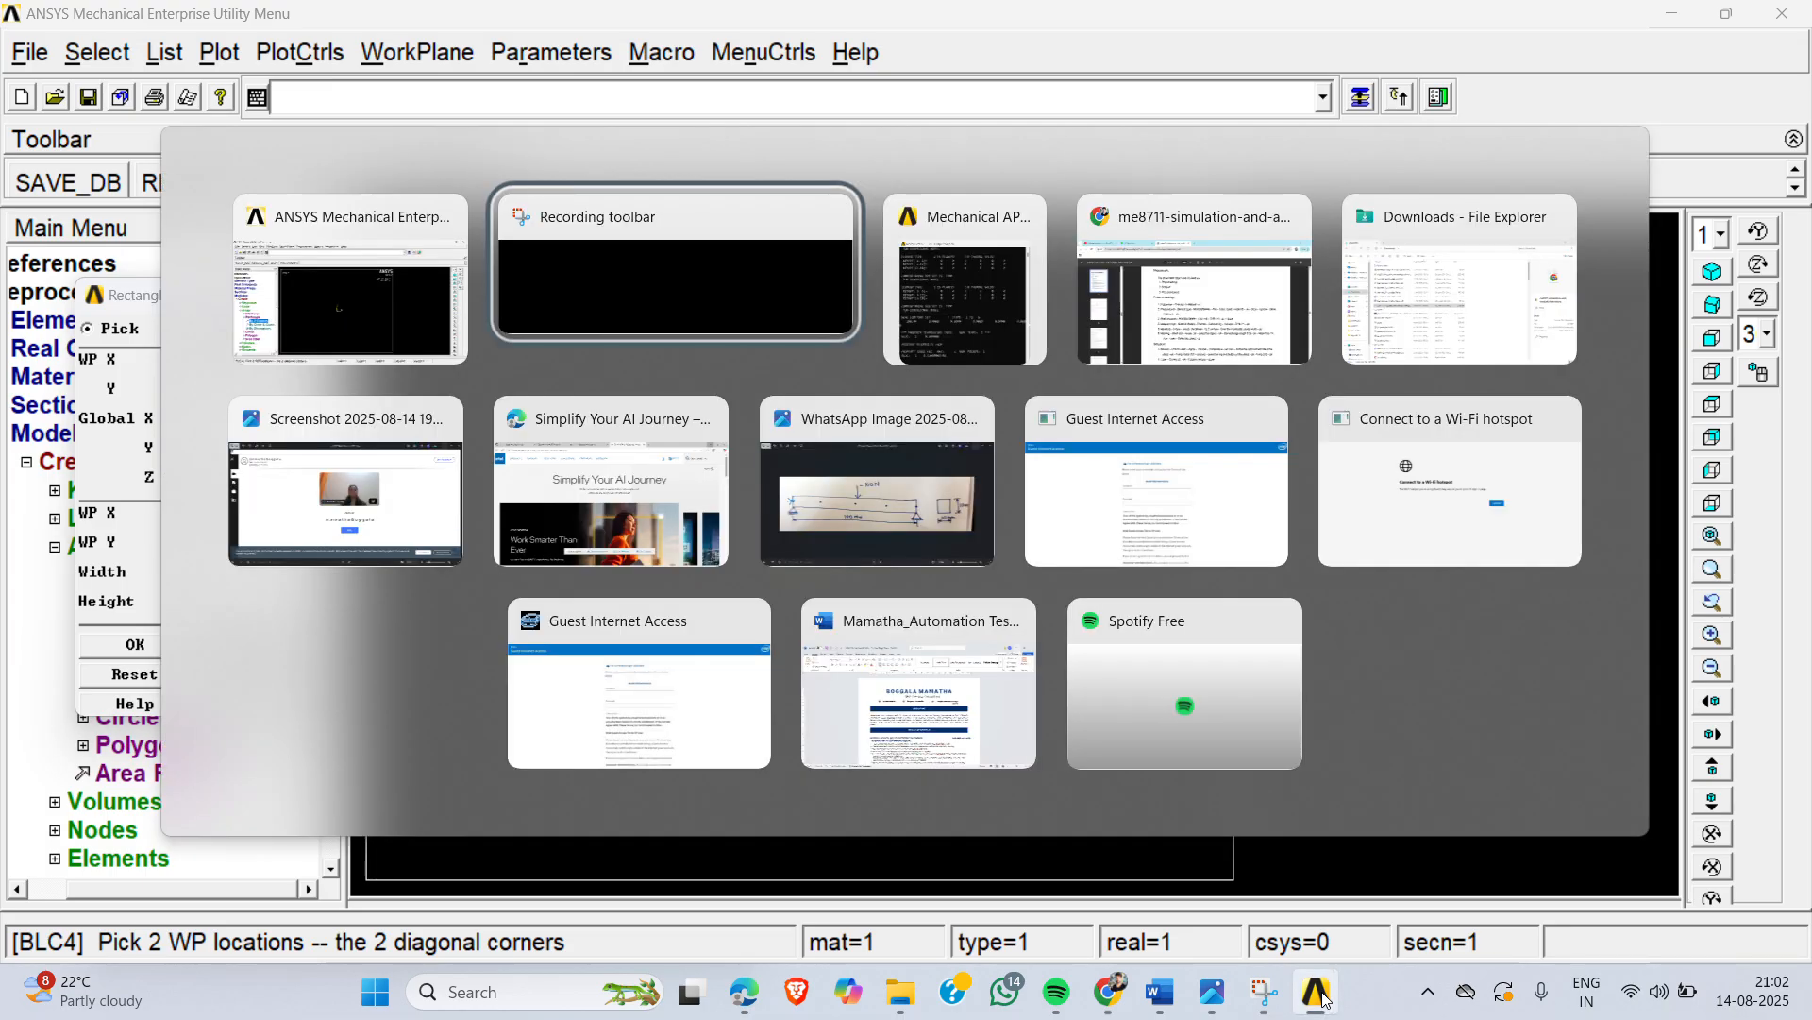
{"action": "key", "text": "alt+Tab"}
{"action": "key", "text": "alt+Tab"}
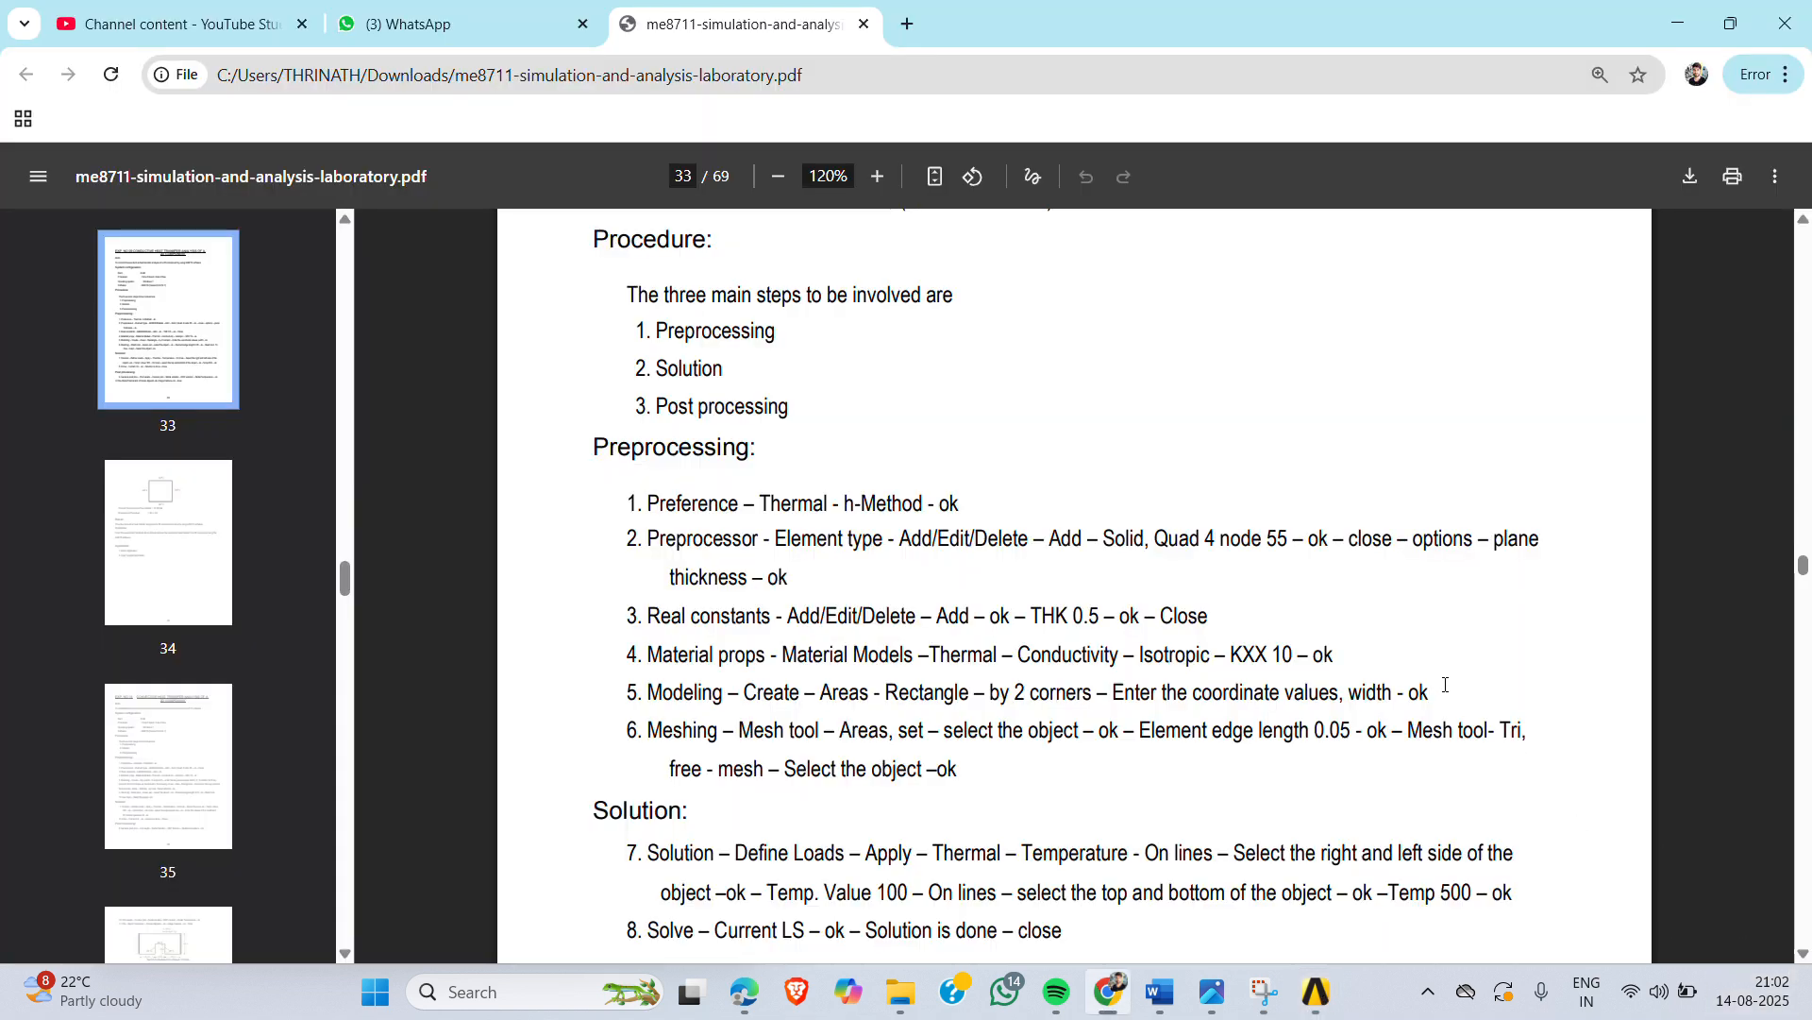
{"action": "scroll", "coordinate": [1444, 685], "scroll_direction": "down", "scroll_amount": 5}
{"action": "scroll", "coordinate": [1444, 684], "scroll_direction": "down", "scroll_amount": 5}
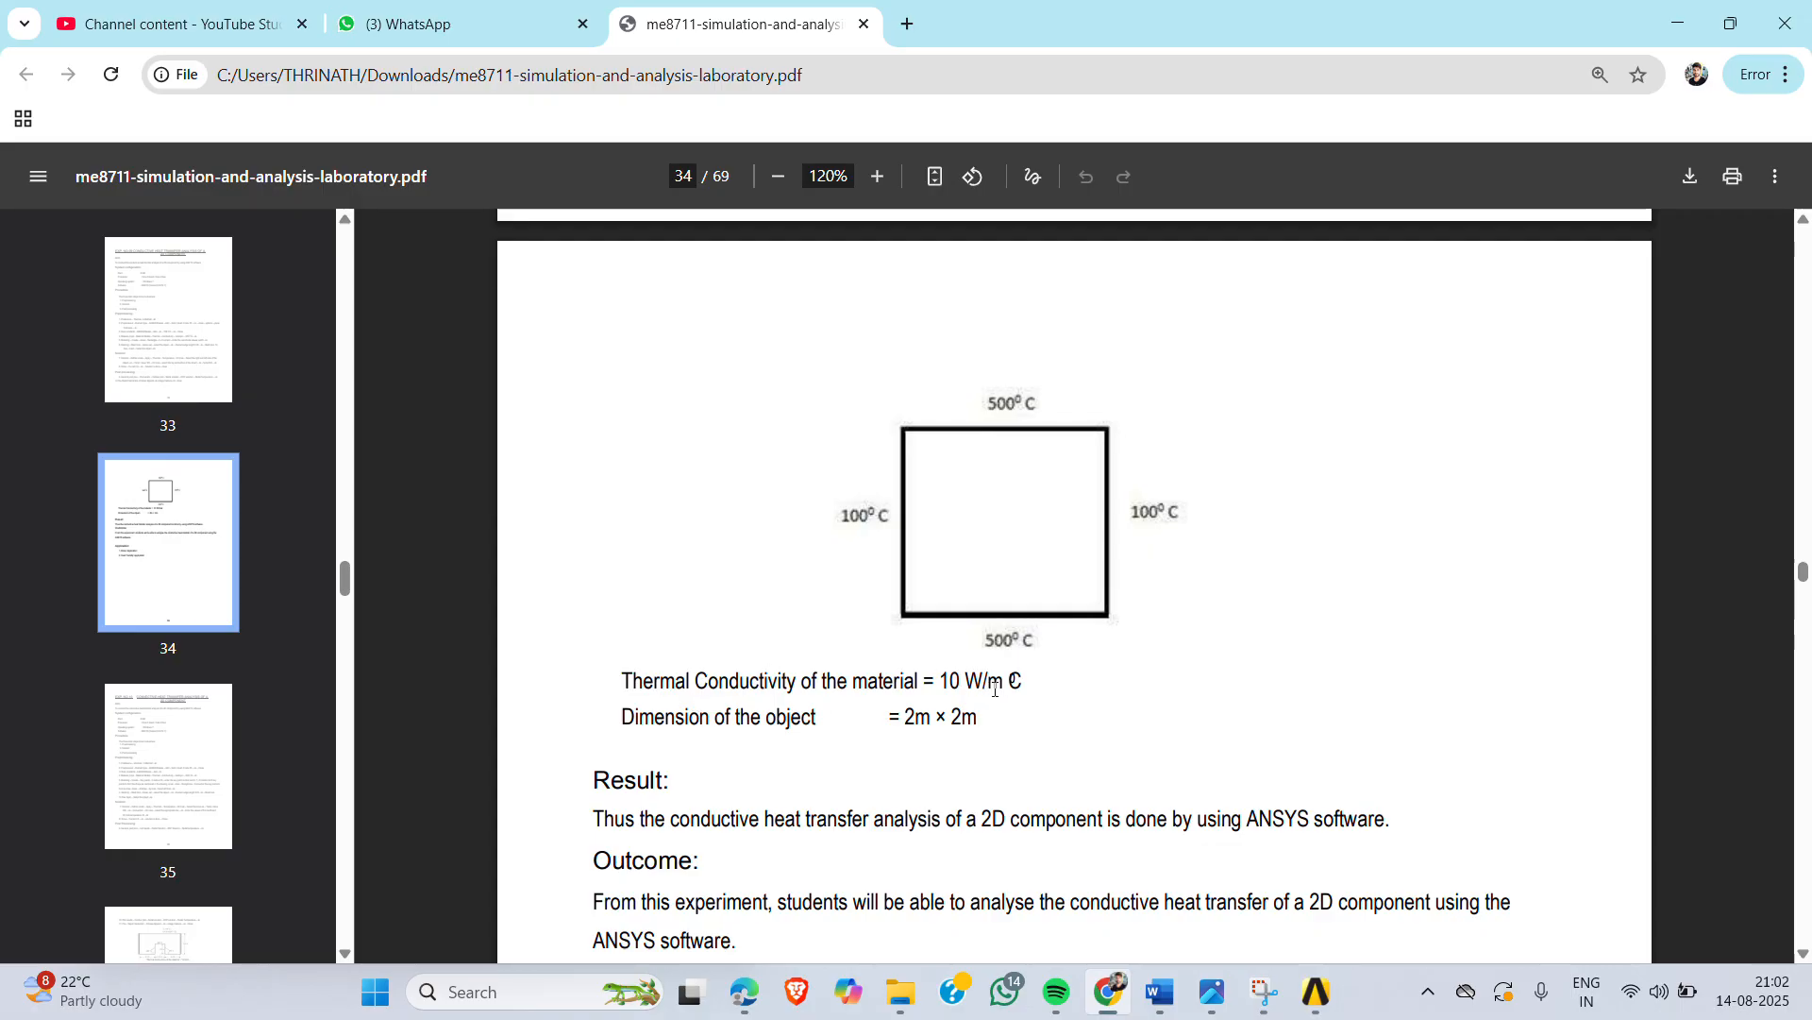
{"action": "left_click", "coordinate": [1678, 23]}
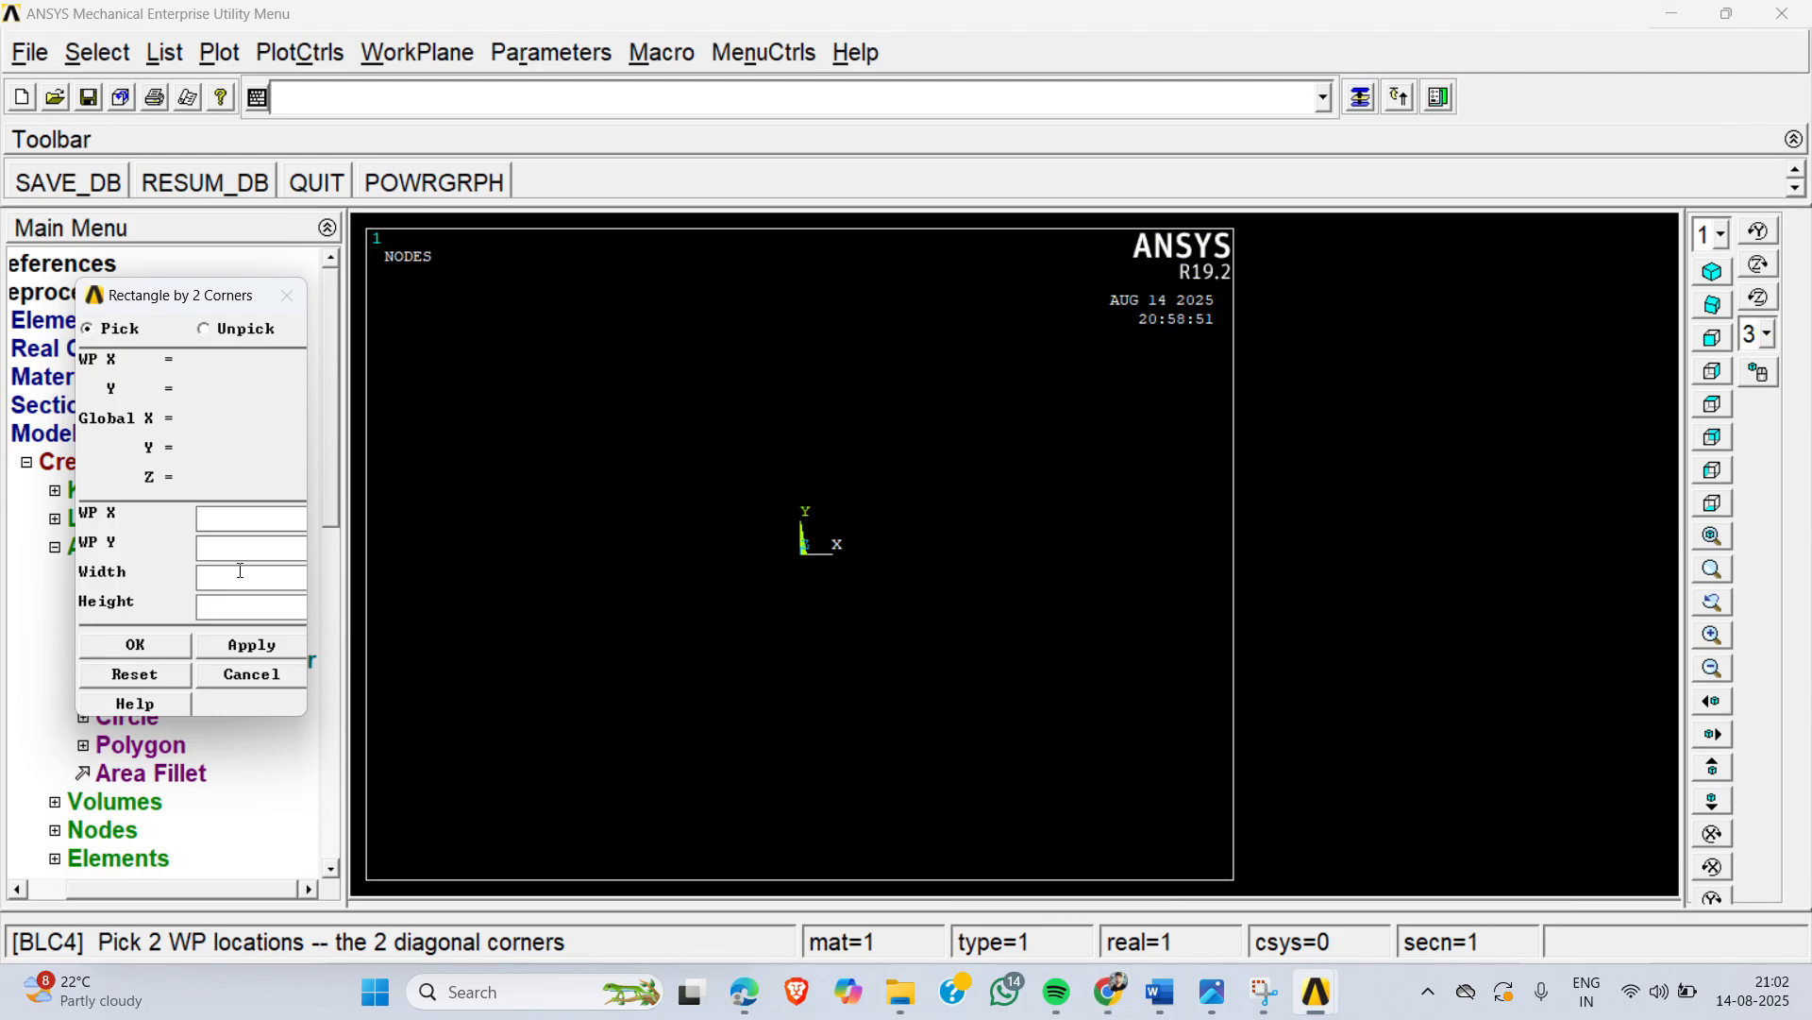
Step: Create the rectangle area with a width of 2000 and a height of 2000, and close the modeling commands
{"action": "type", "text": "2000"}
{"action": "left_click", "coordinate": [232, 609]}
{"action": "type", "text": "2000"}
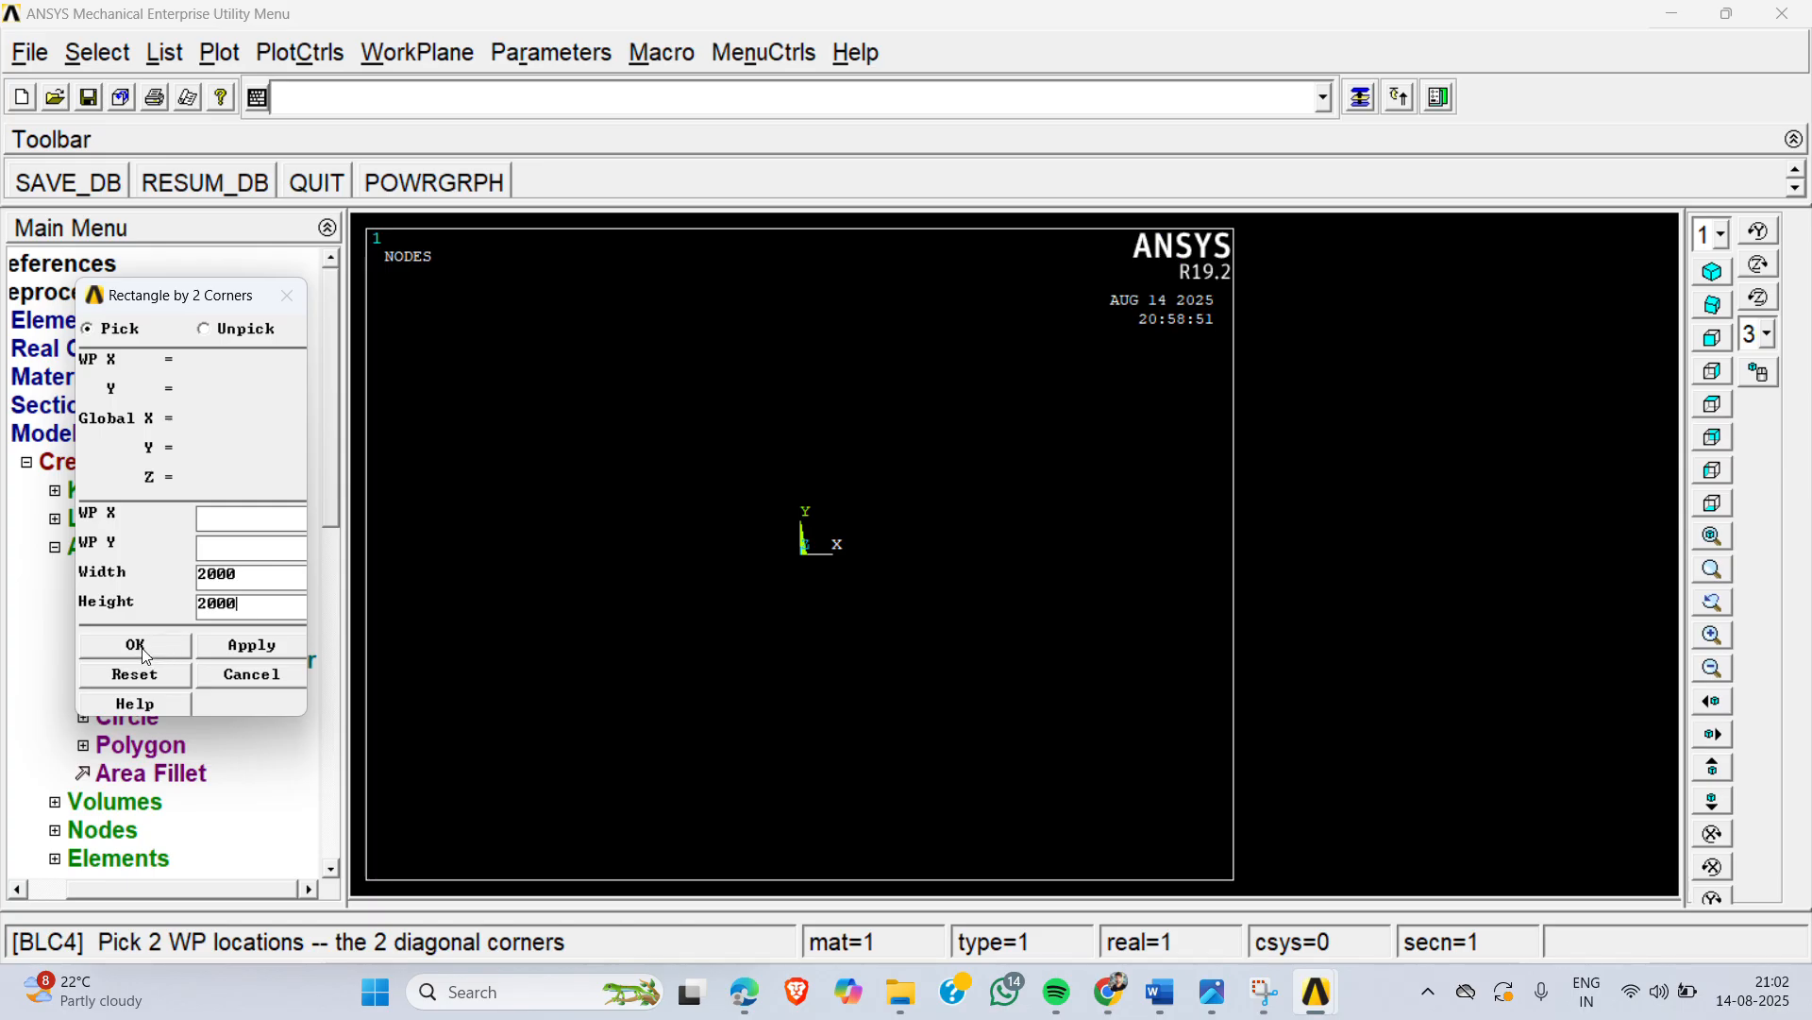
{"action": "left_click", "coordinate": [142, 648]}
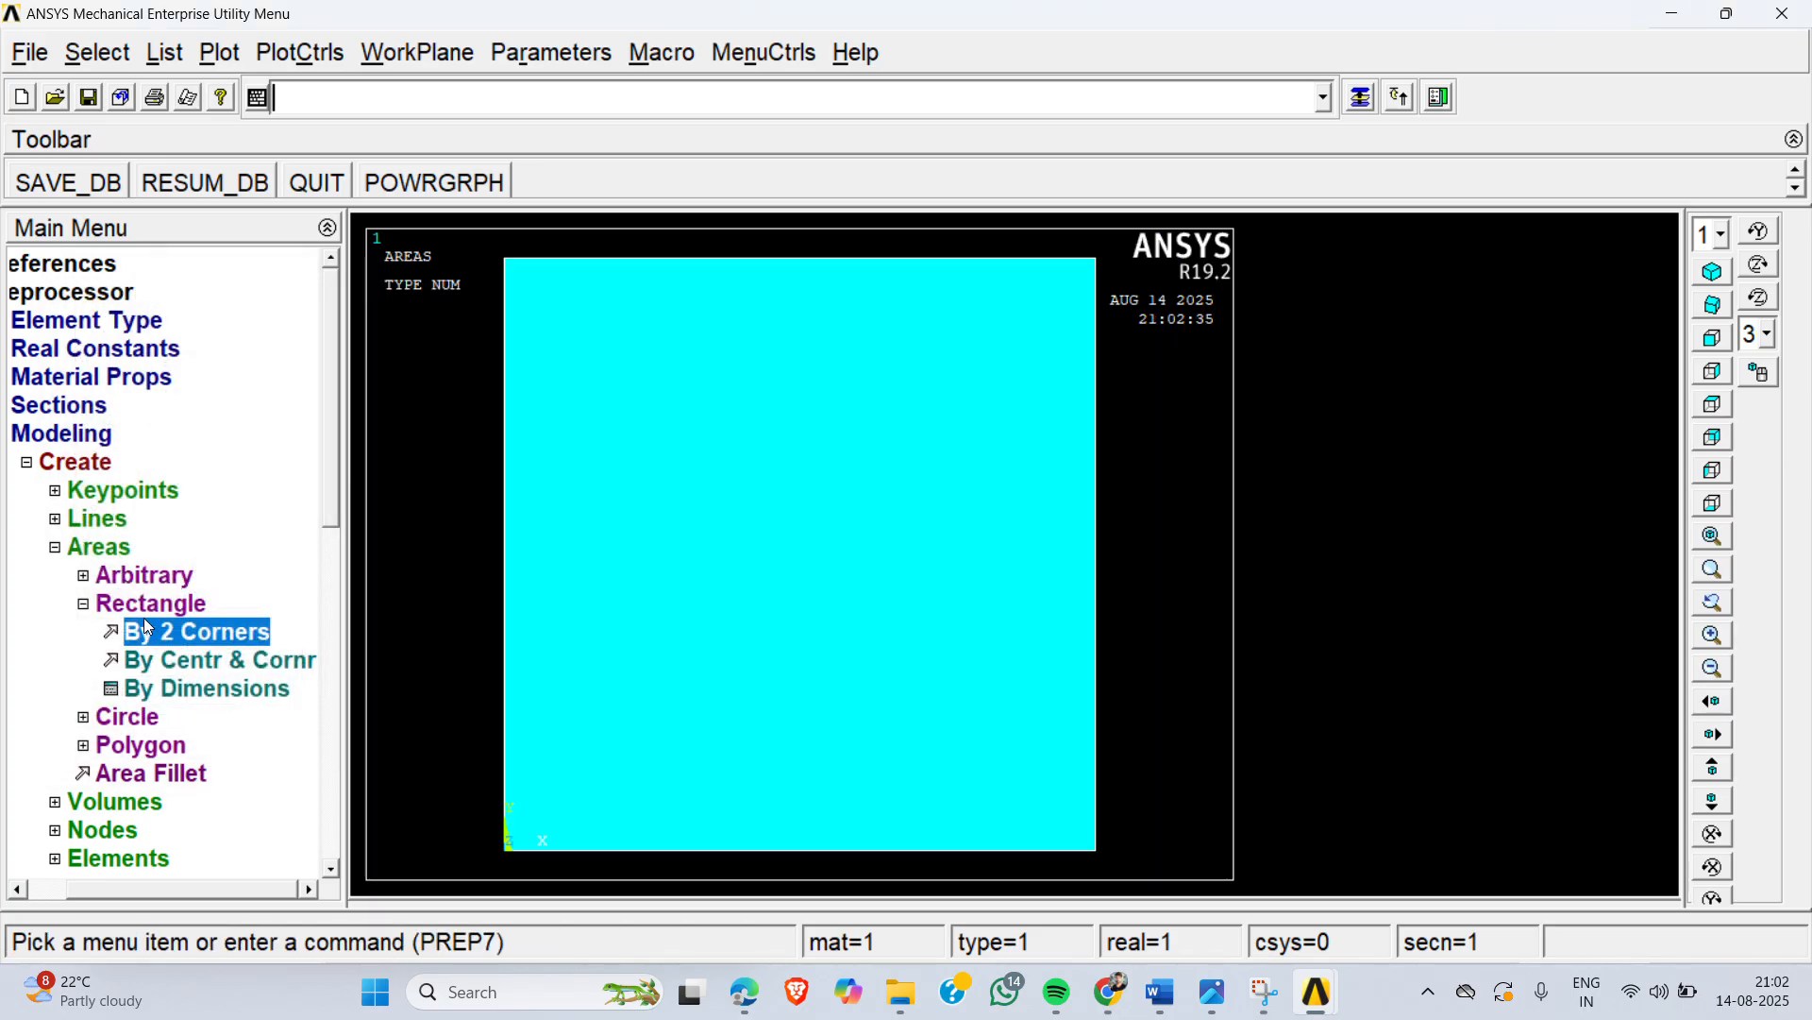
{"action": "left_click", "coordinate": [151, 603]}
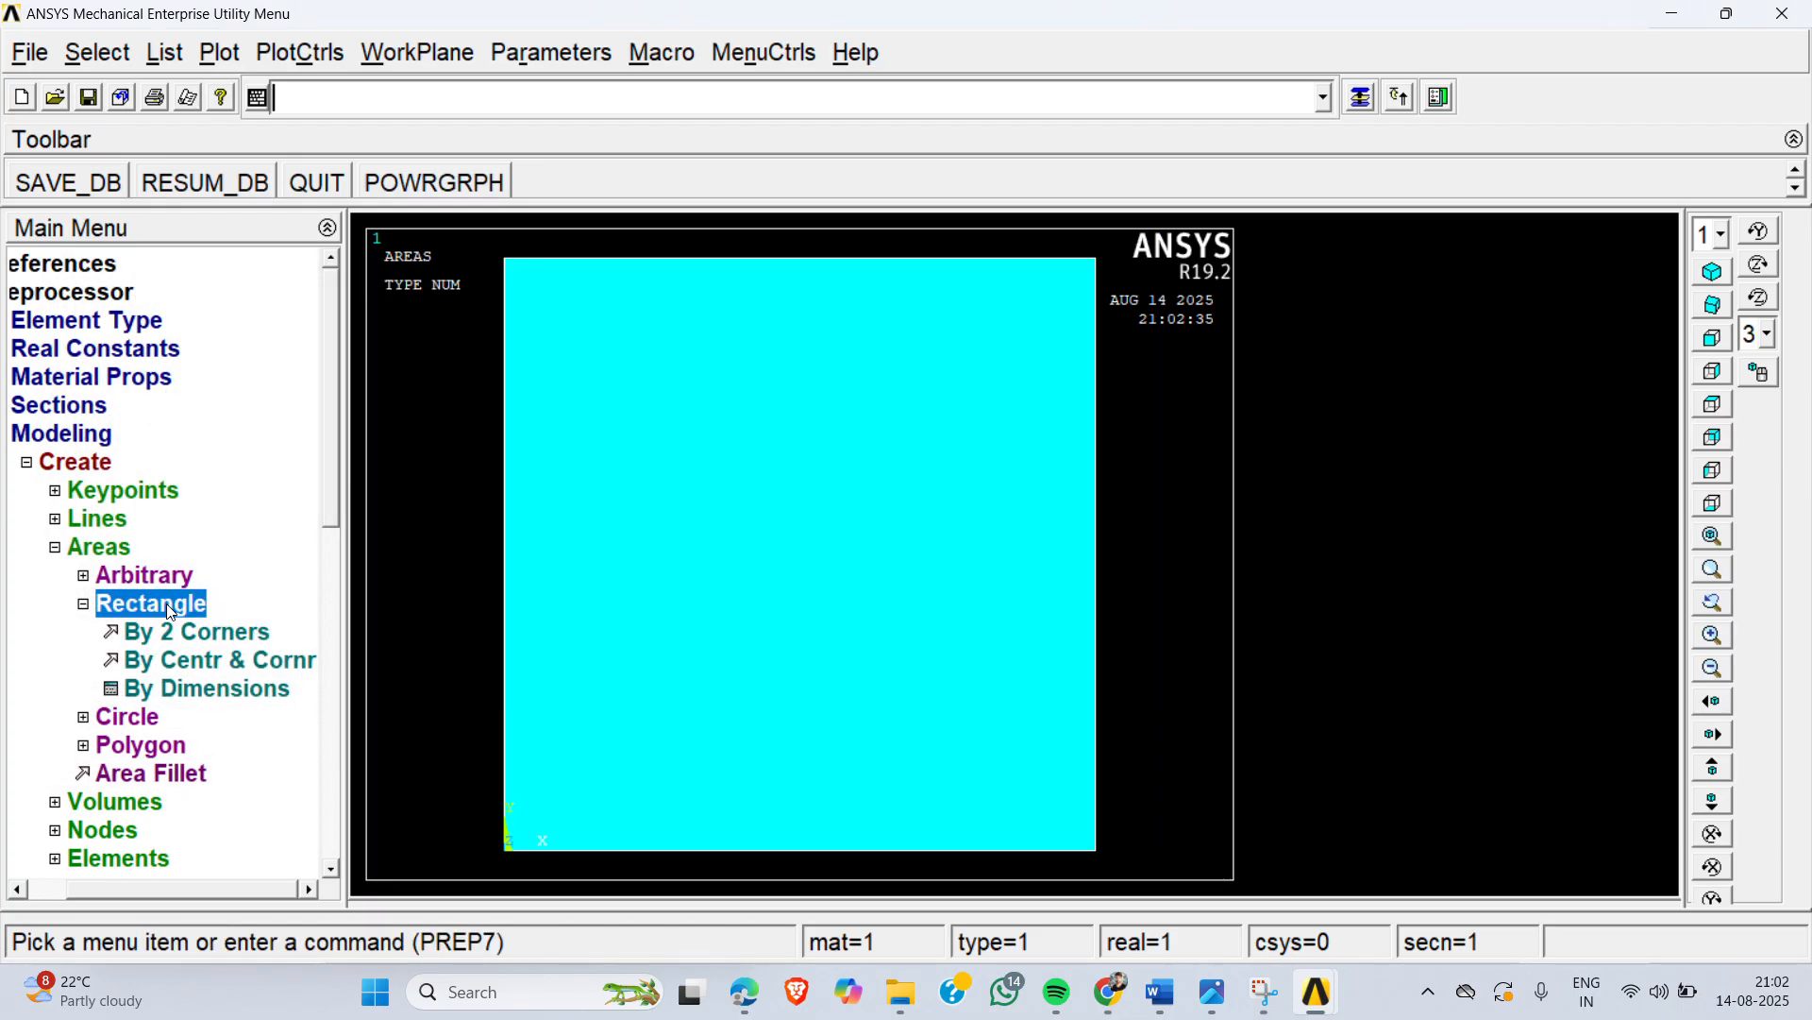
{"action": "left_click", "coordinate": [125, 441]}
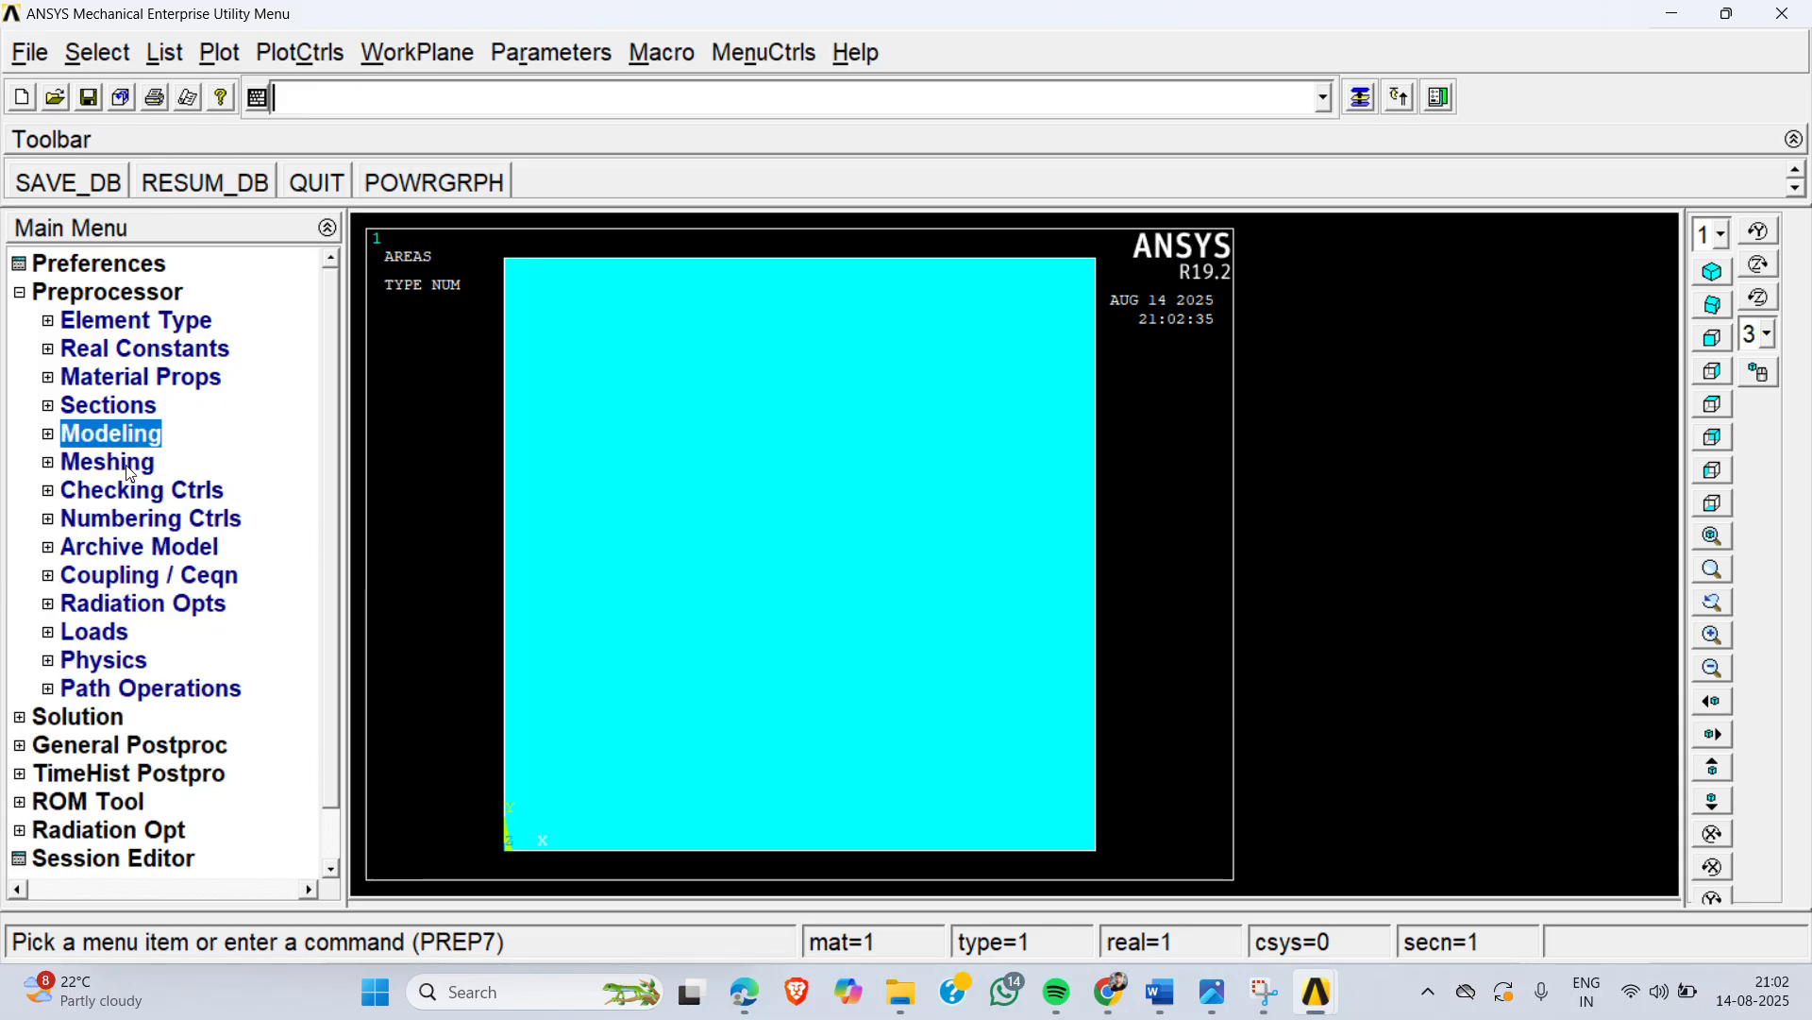
Step: Open the MeshTool and enable Smart Size at level 4
{"action": "left_click", "coordinate": [126, 463]}
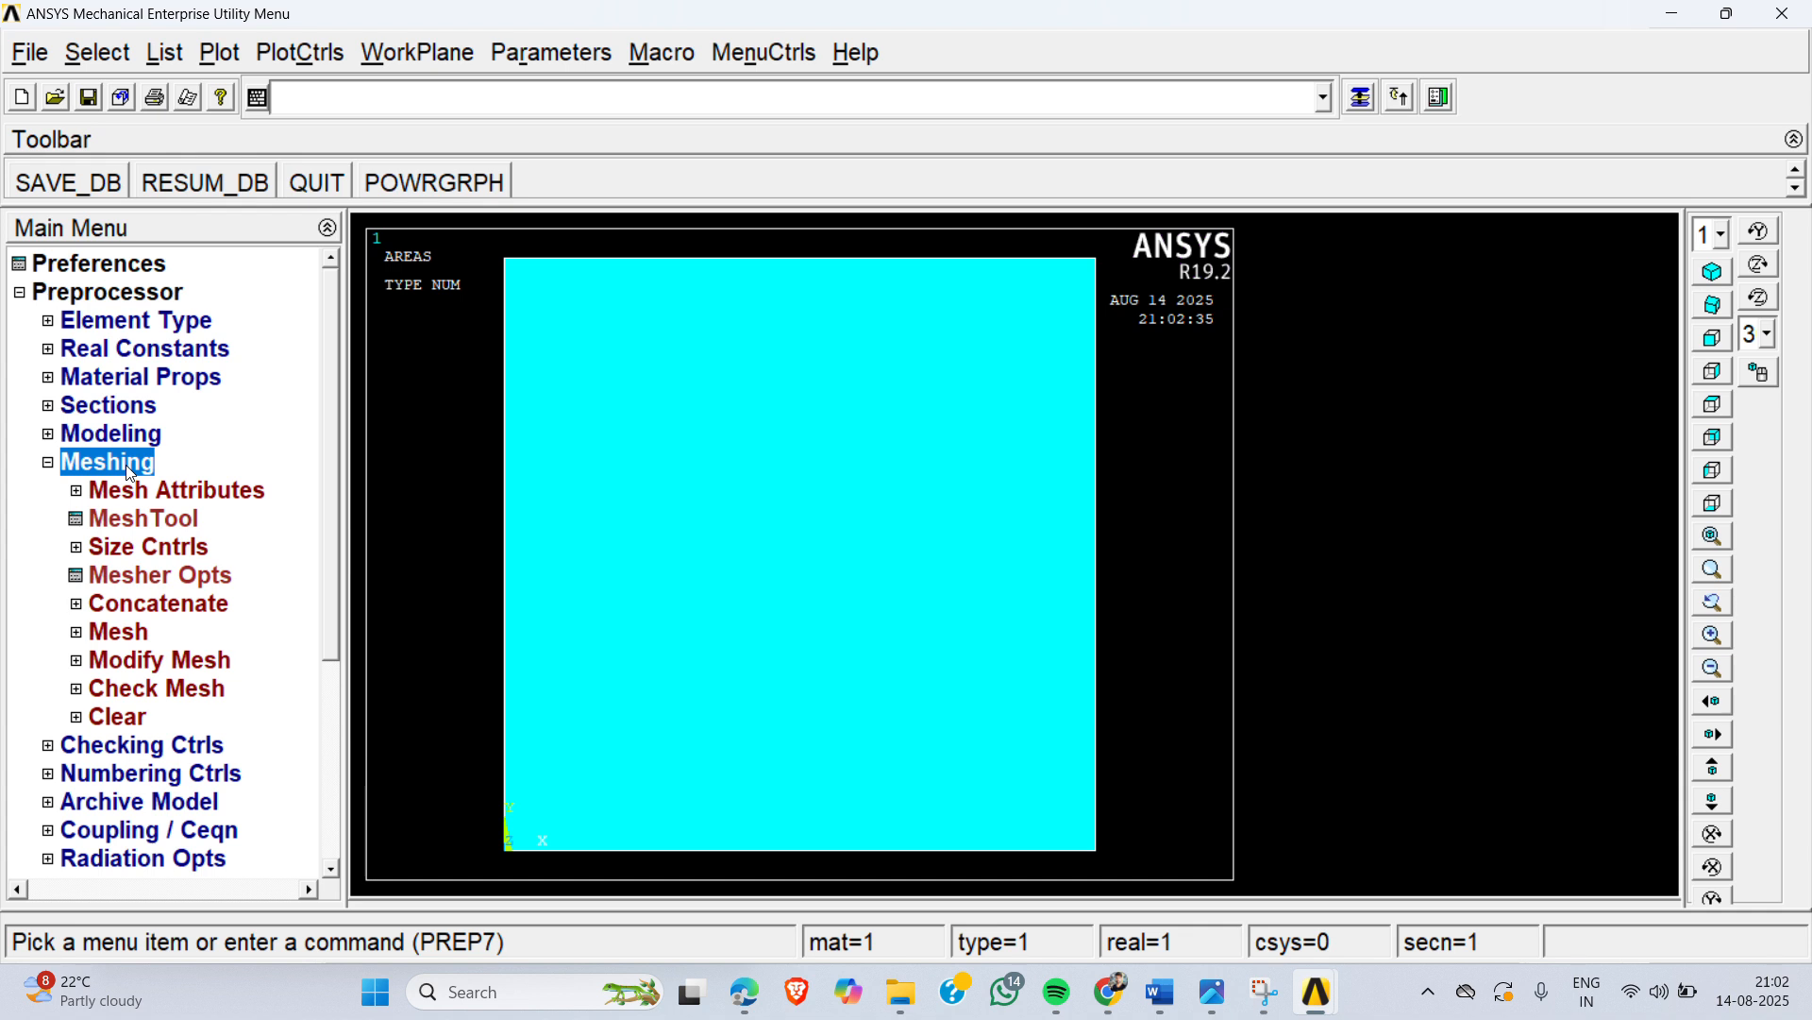
{"action": "left_click", "coordinate": [158, 524]}
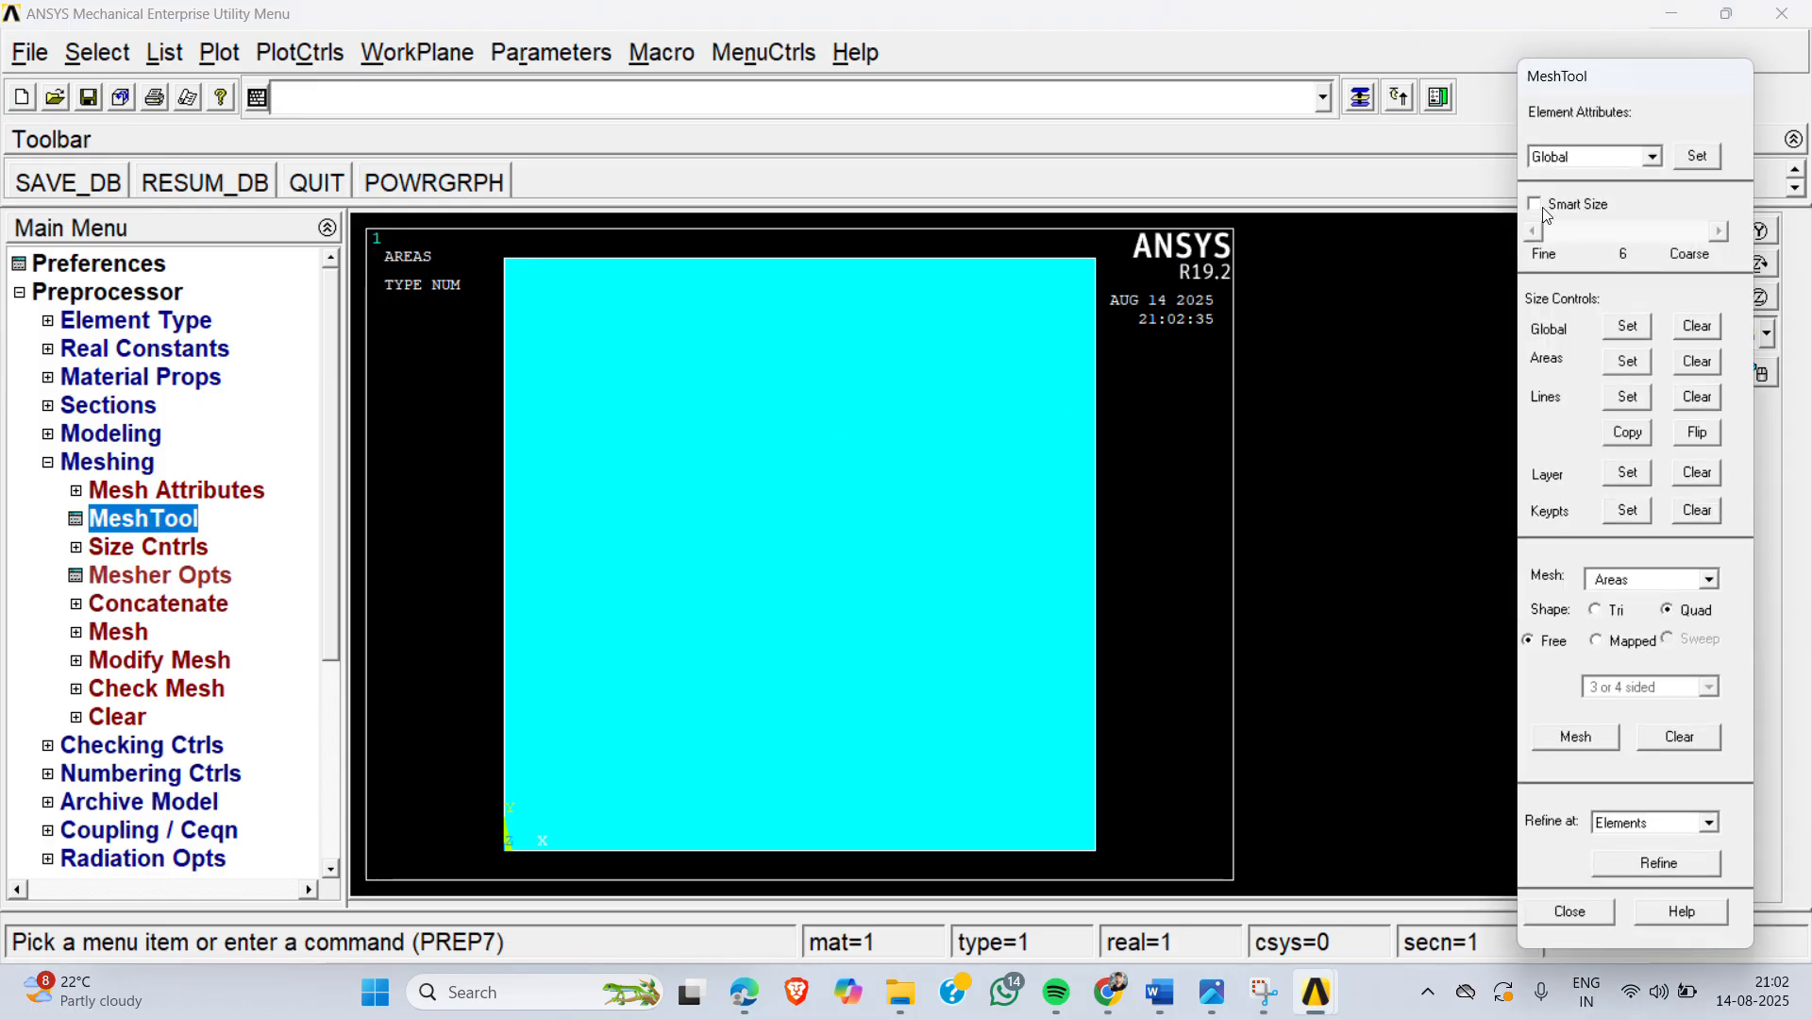
{"action": "left_click", "coordinate": [1535, 204]}
{"action": "left_click", "coordinate": [1533, 231]}
{"action": "left_click", "coordinate": [1534, 232]}
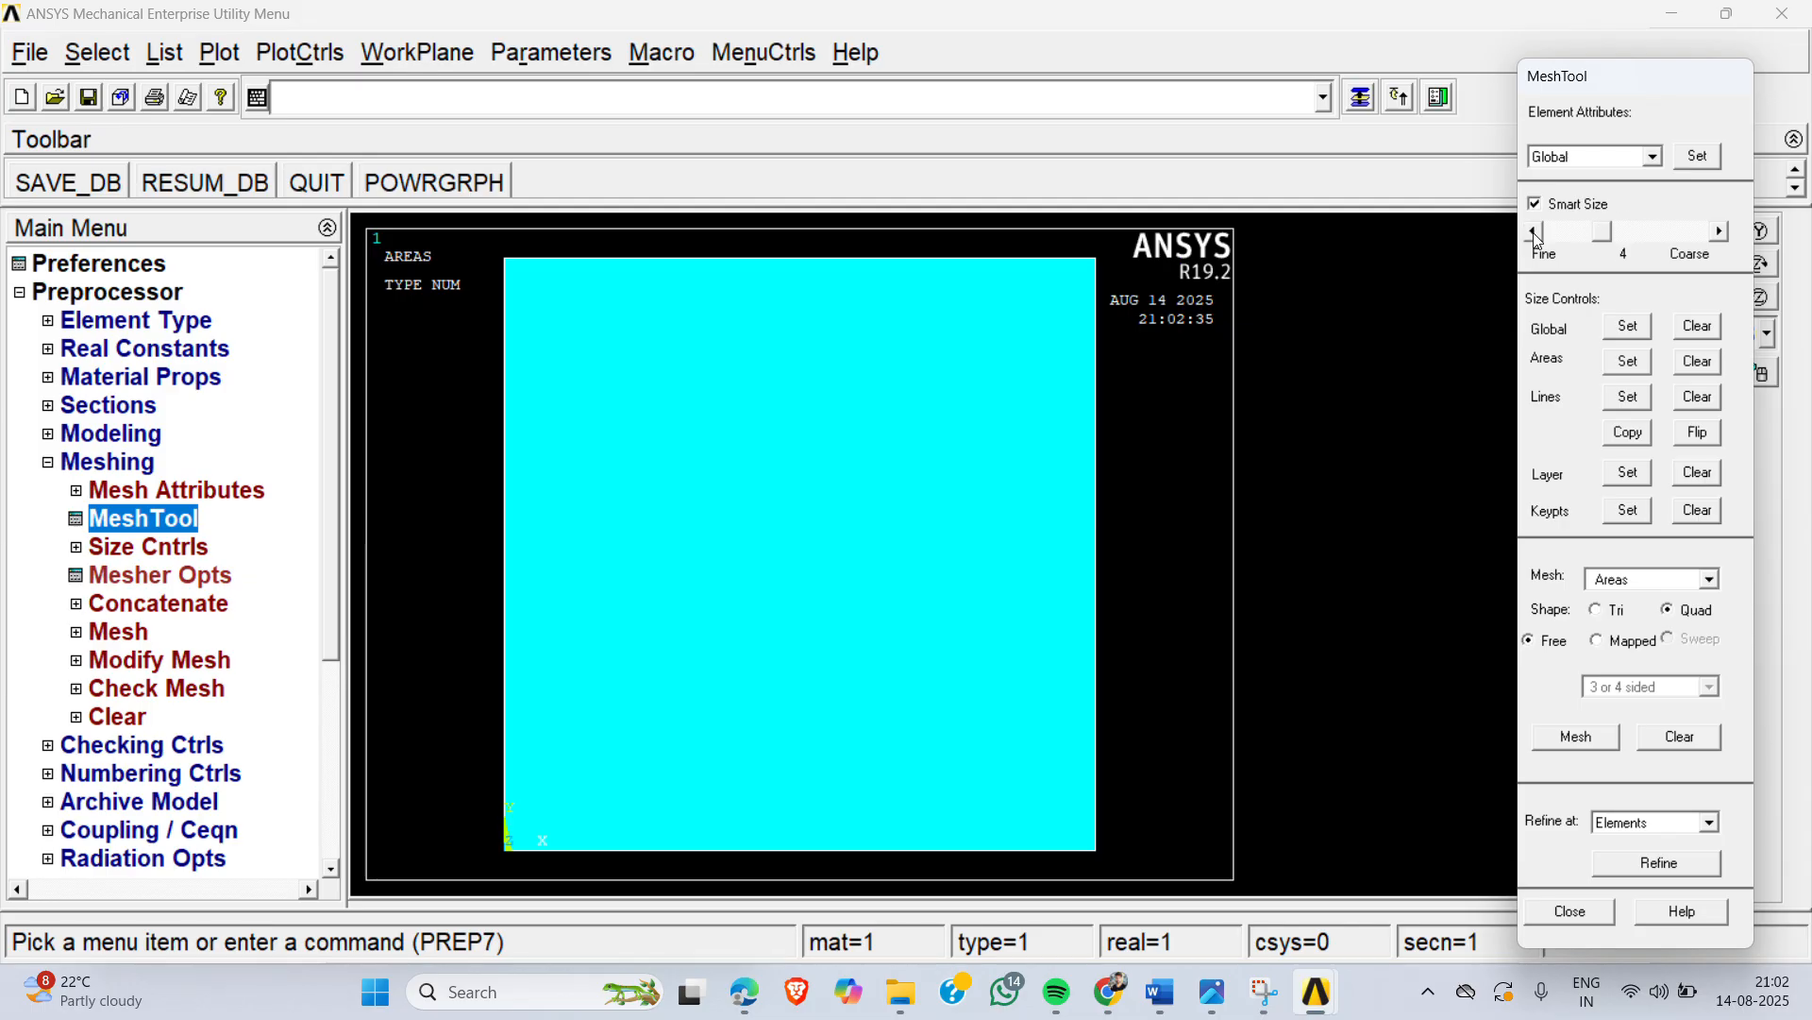
Step: Set an element edge length of 10 for all areas and bring the MeshTool back to the front
{"action": "left_click", "coordinate": [1626, 363]}
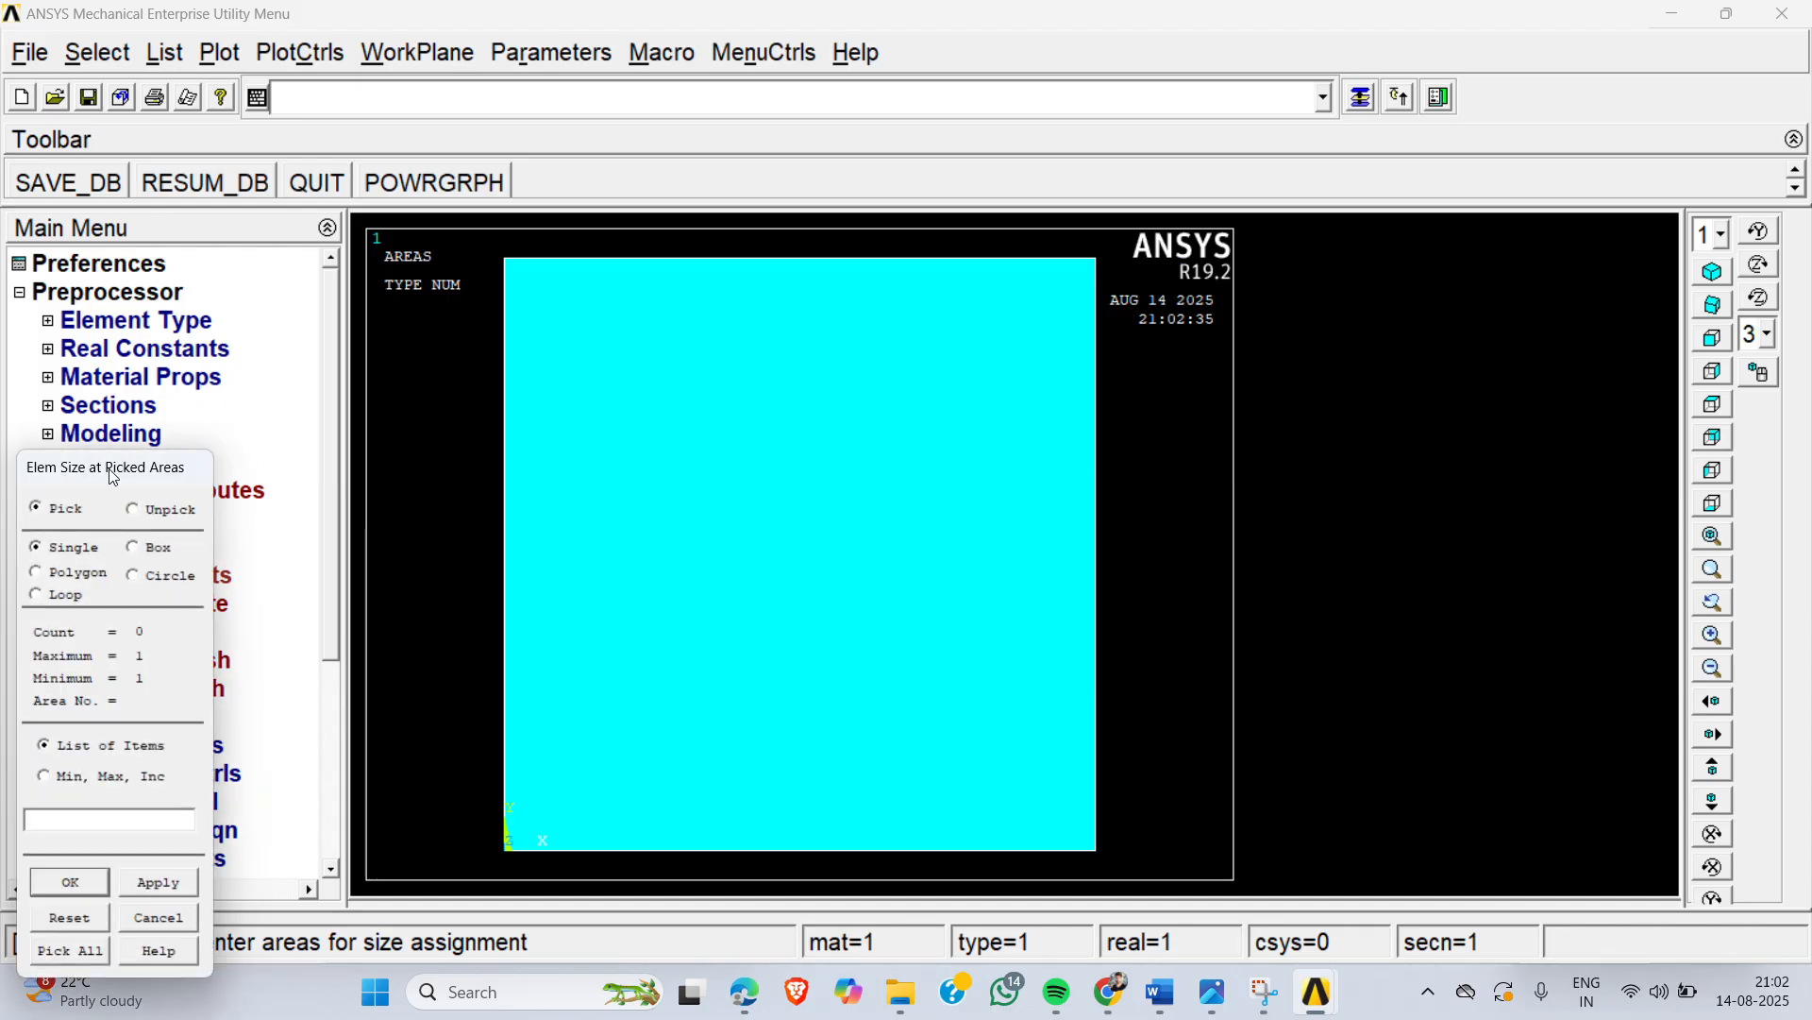
{"action": "left_click_drag", "start_coordinate": [112, 472], "coordinate": [359, 197]}
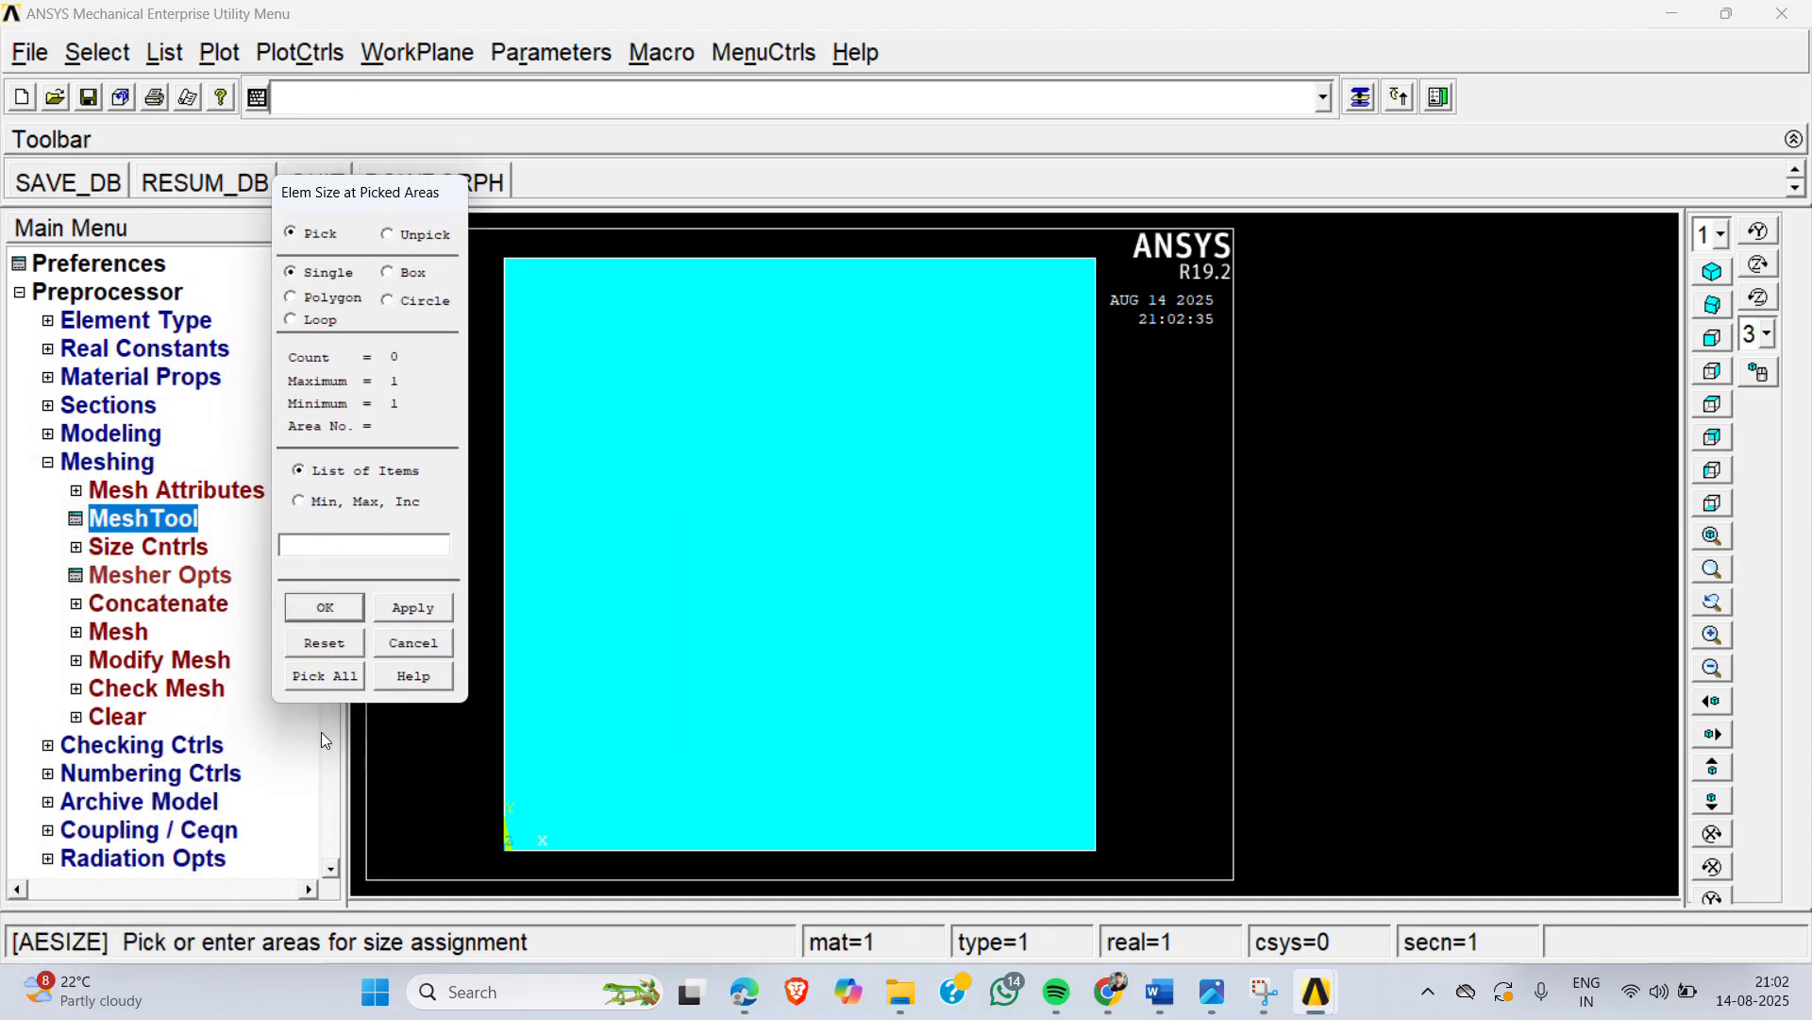
{"action": "left_click", "coordinate": [316, 676]}
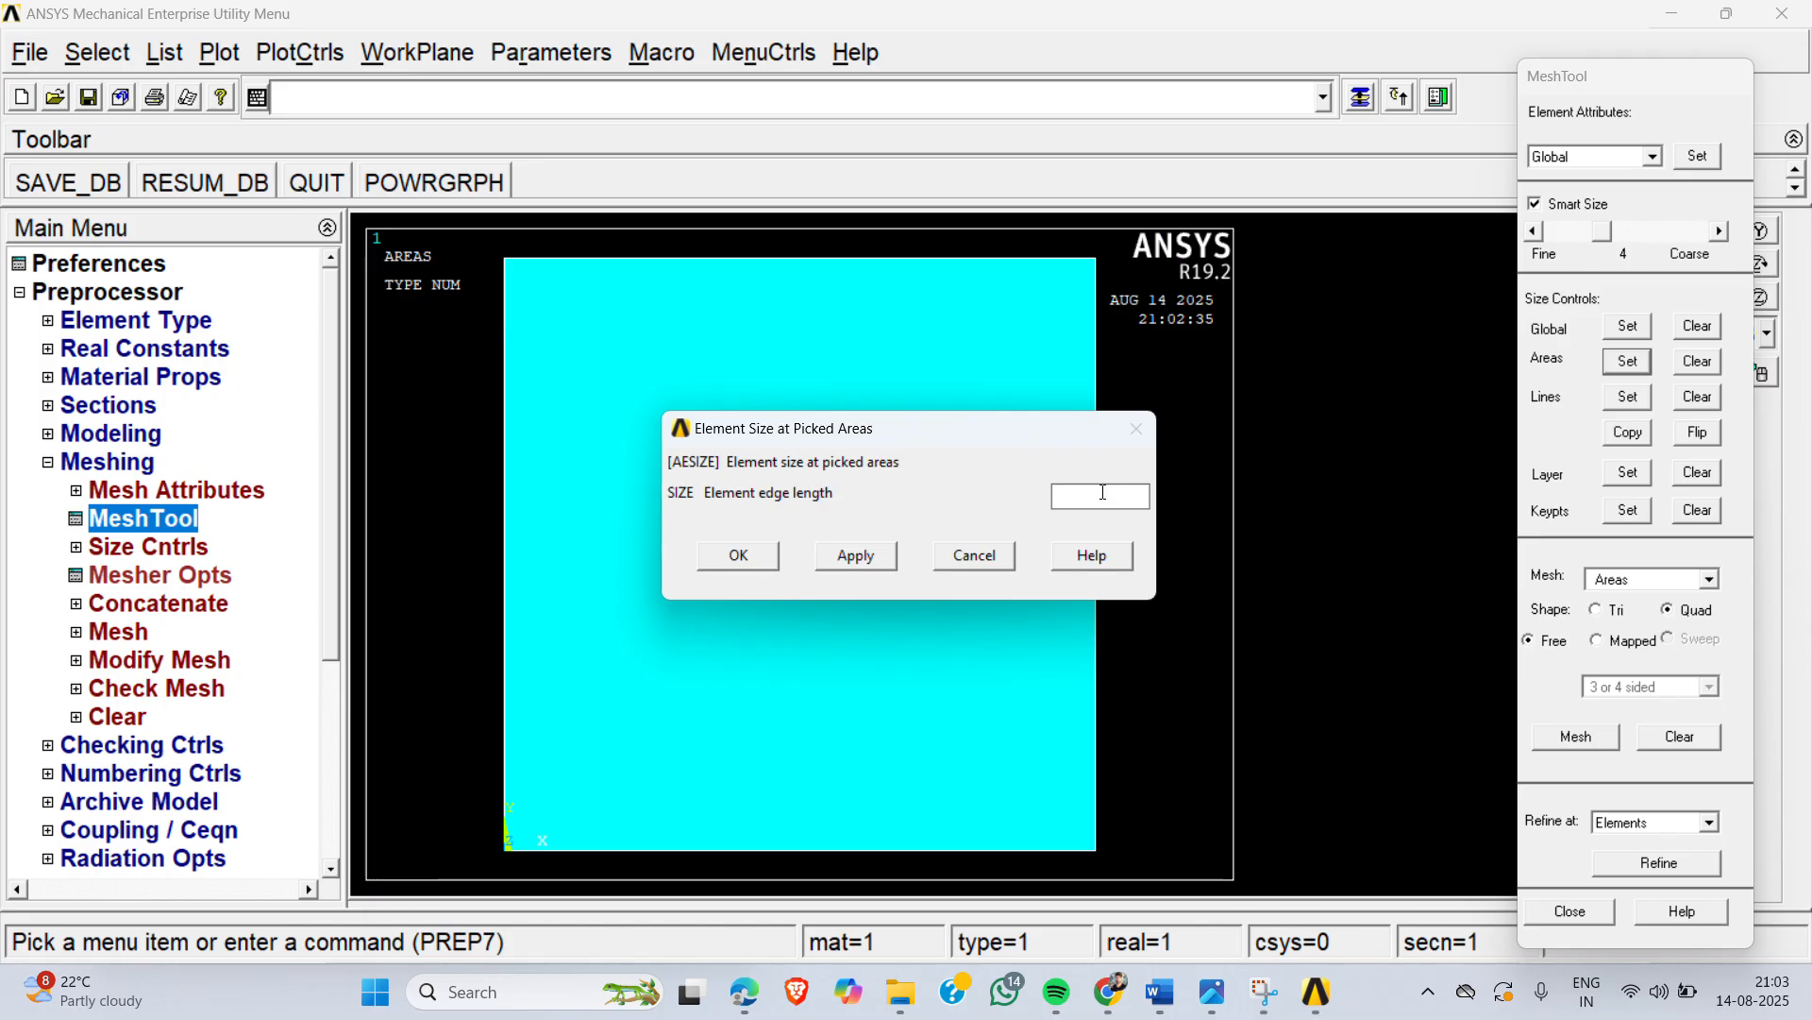
{"action": "type", "text": "10"}
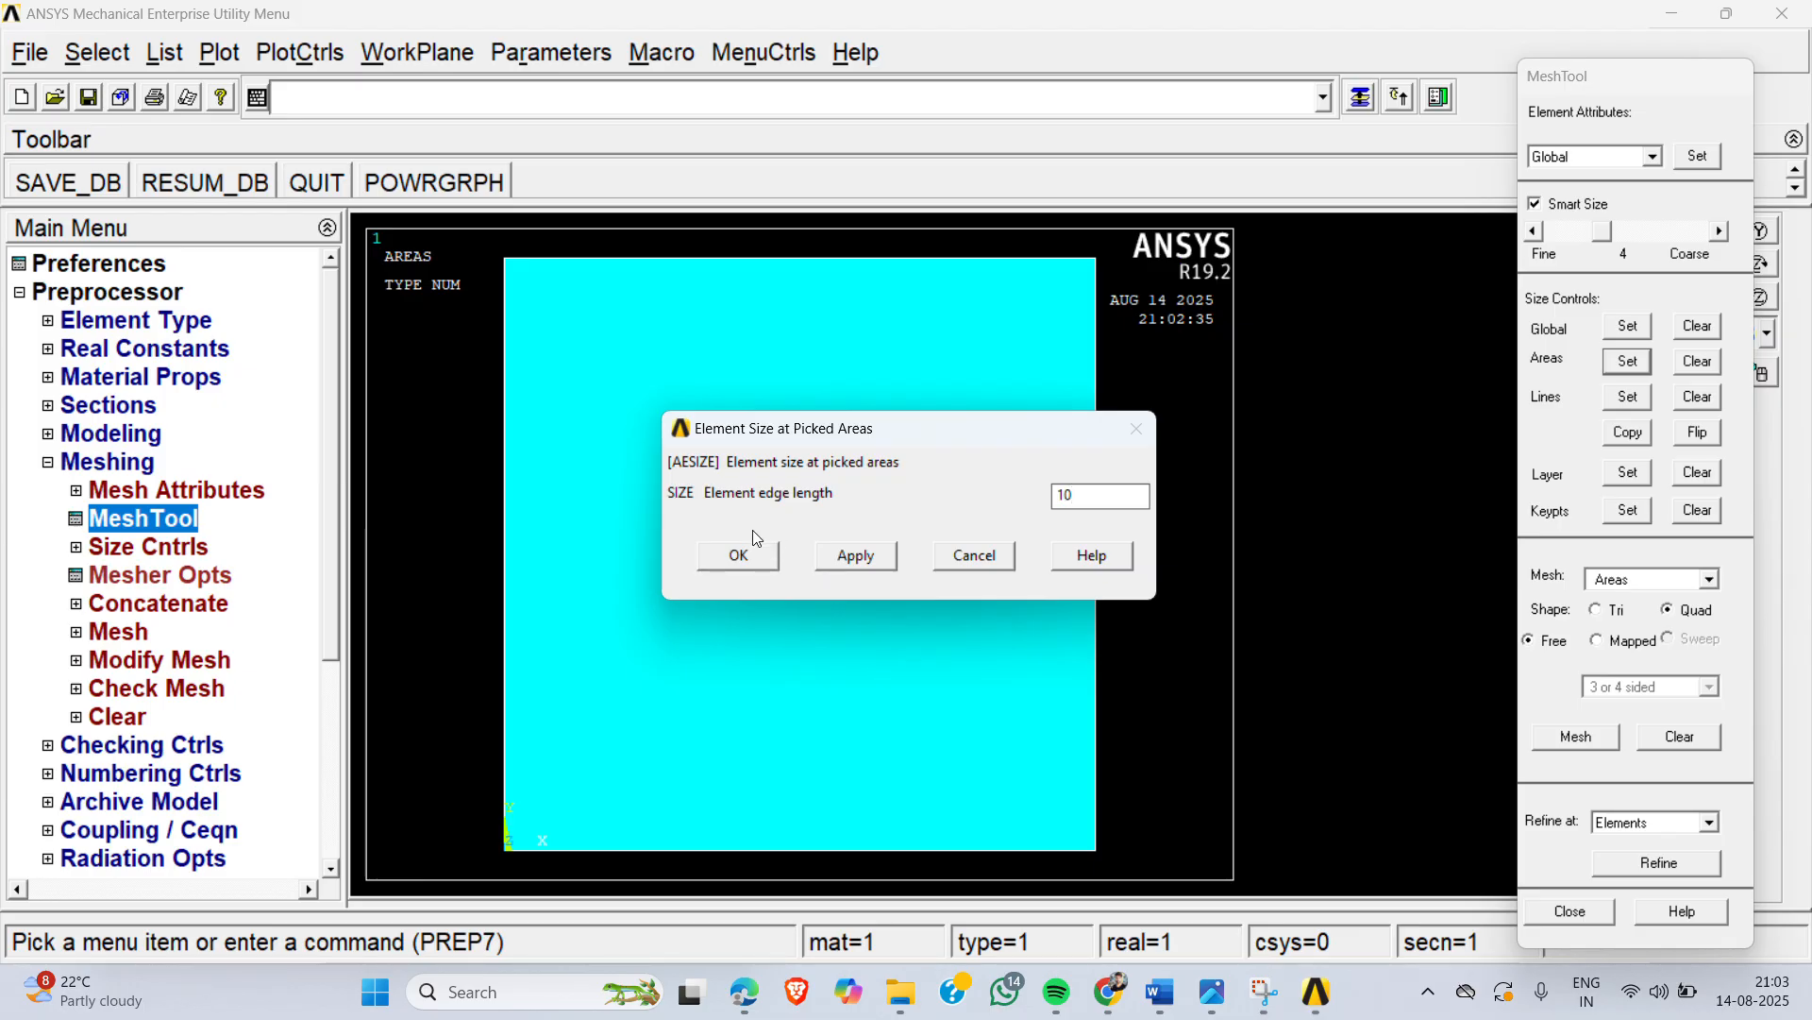
{"action": "left_click", "coordinate": [753, 562]}
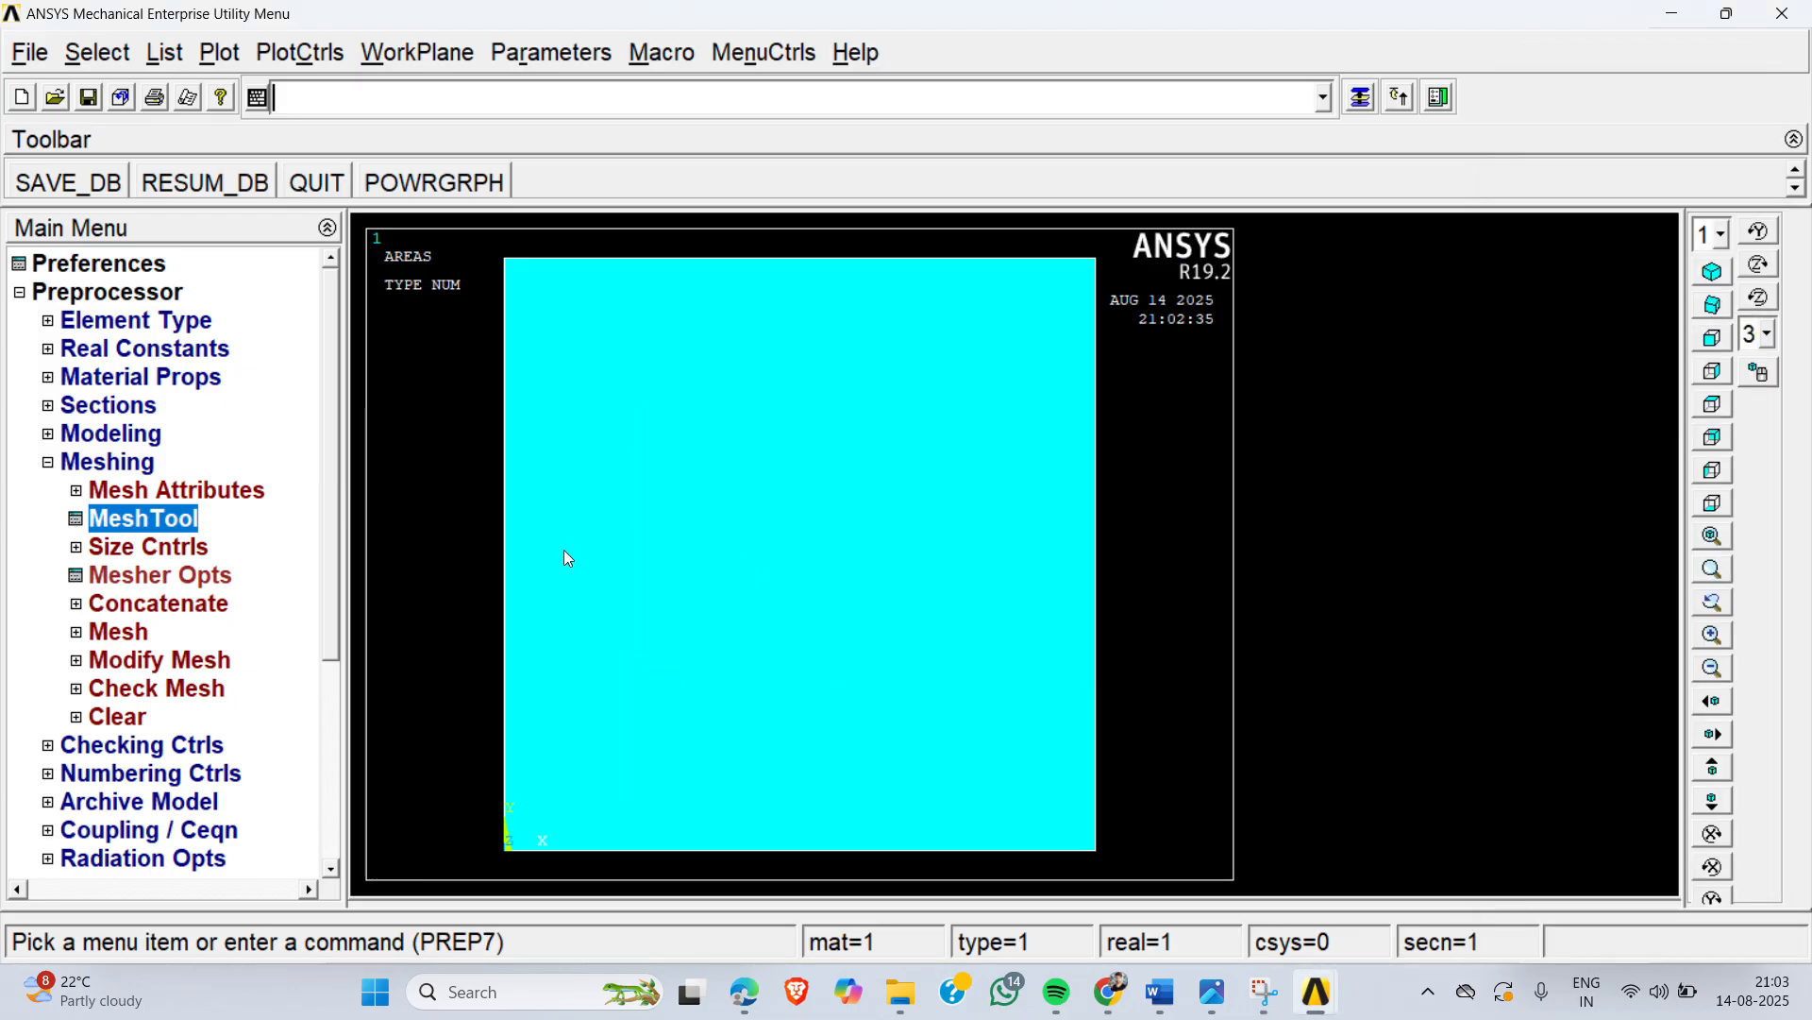
{"action": "left_click", "coordinate": [1360, 96]}
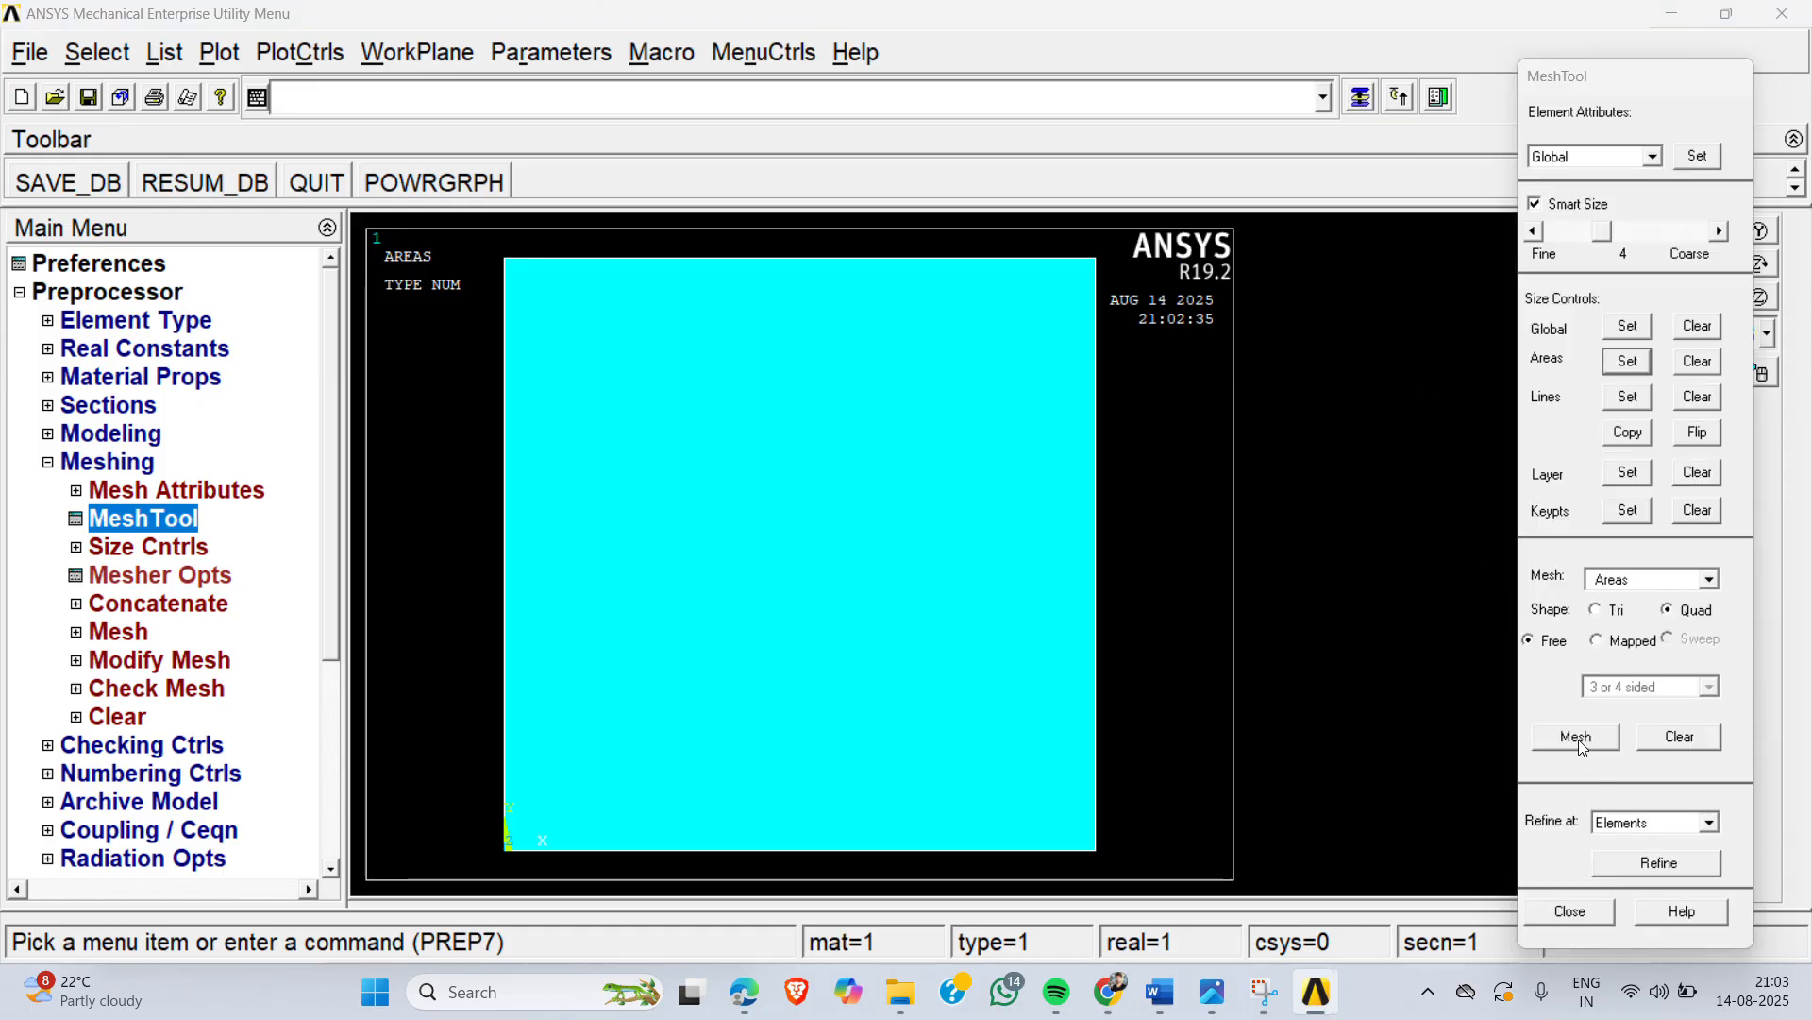
Step: Mesh the whole square plate area with free quad elements and close the meshing commands
{"action": "left_click", "coordinate": [1576, 738]}
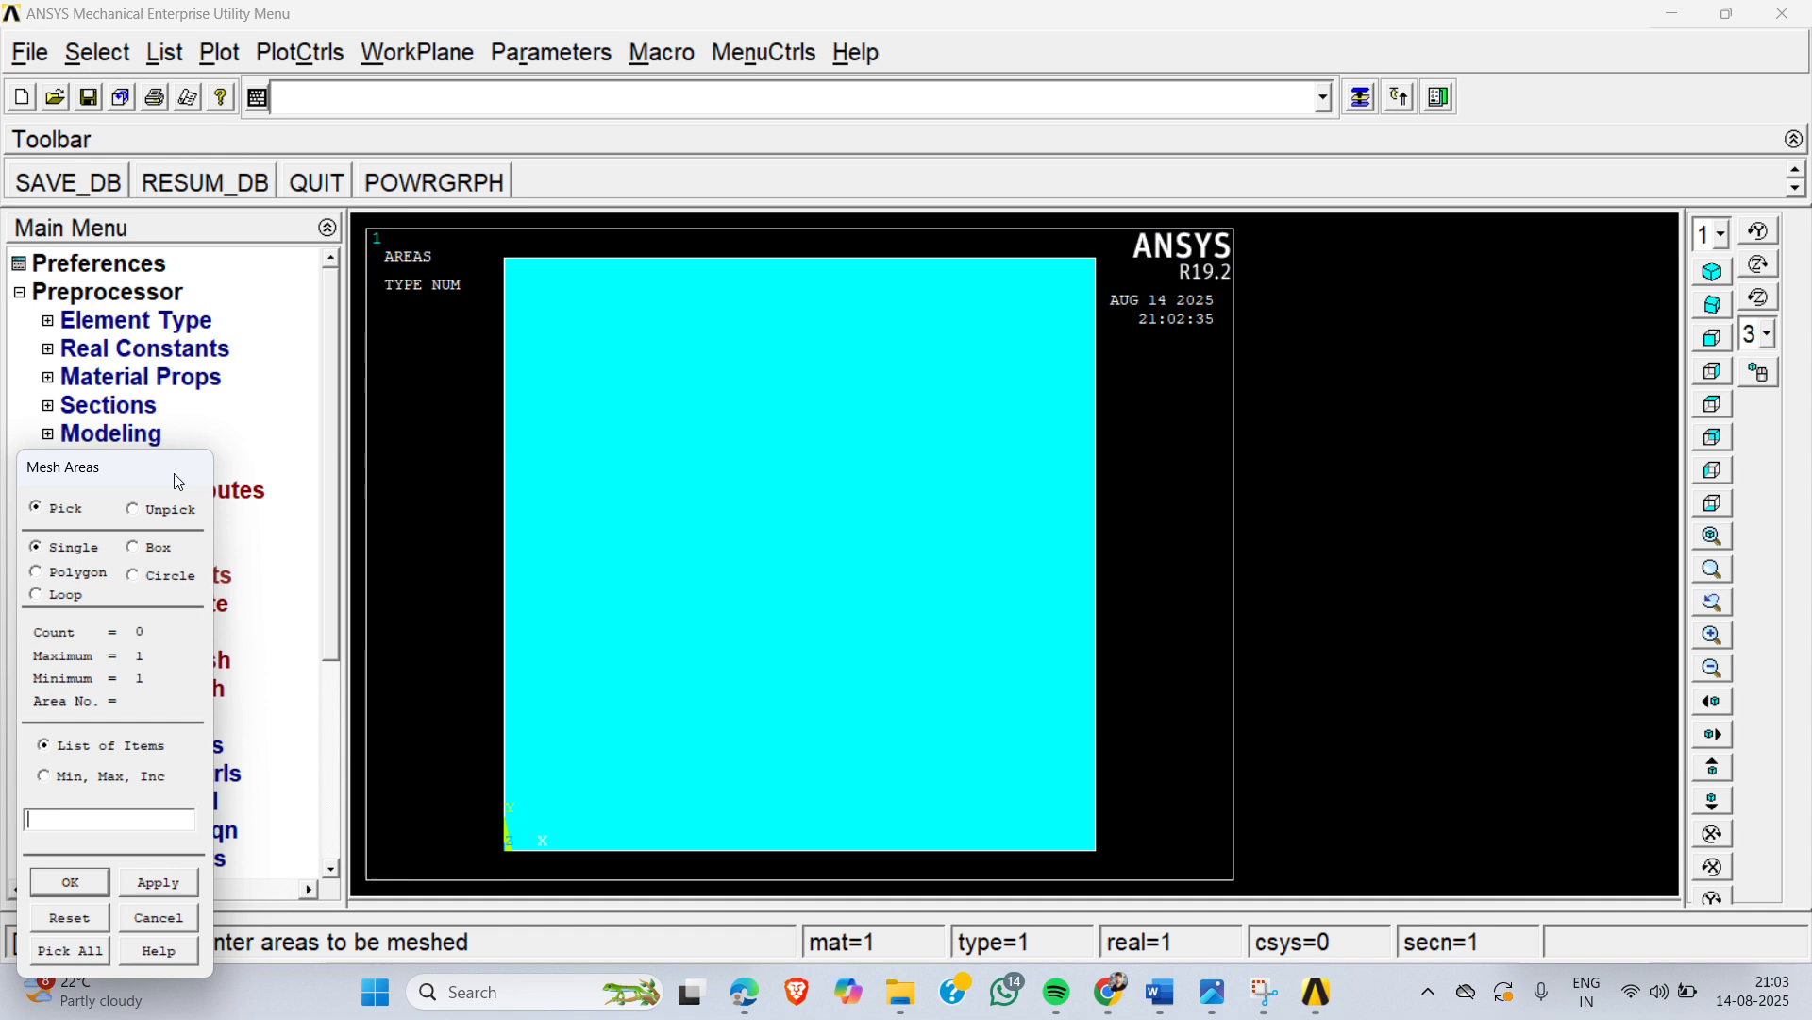
{"action": "left_click_drag", "start_coordinate": [179, 482], "coordinate": [481, 211]}
{"action": "left_click", "coordinate": [385, 680]}
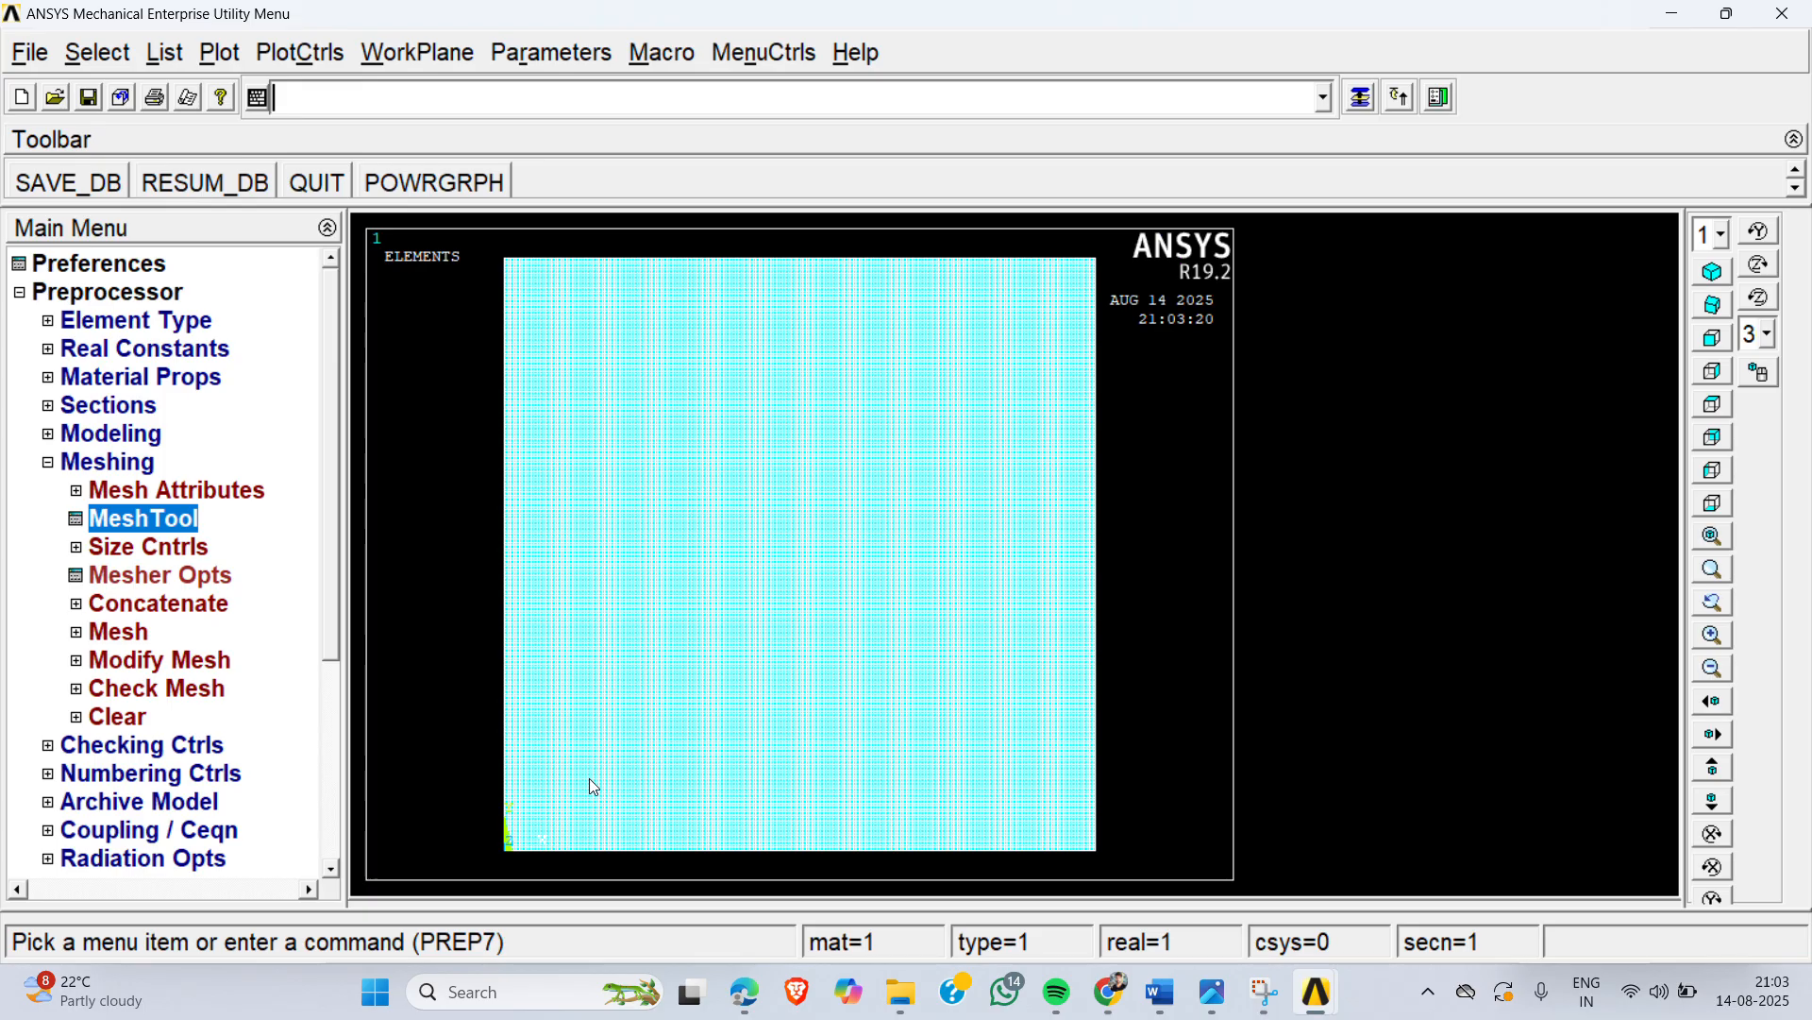
{"action": "left_click", "coordinate": [151, 465]}
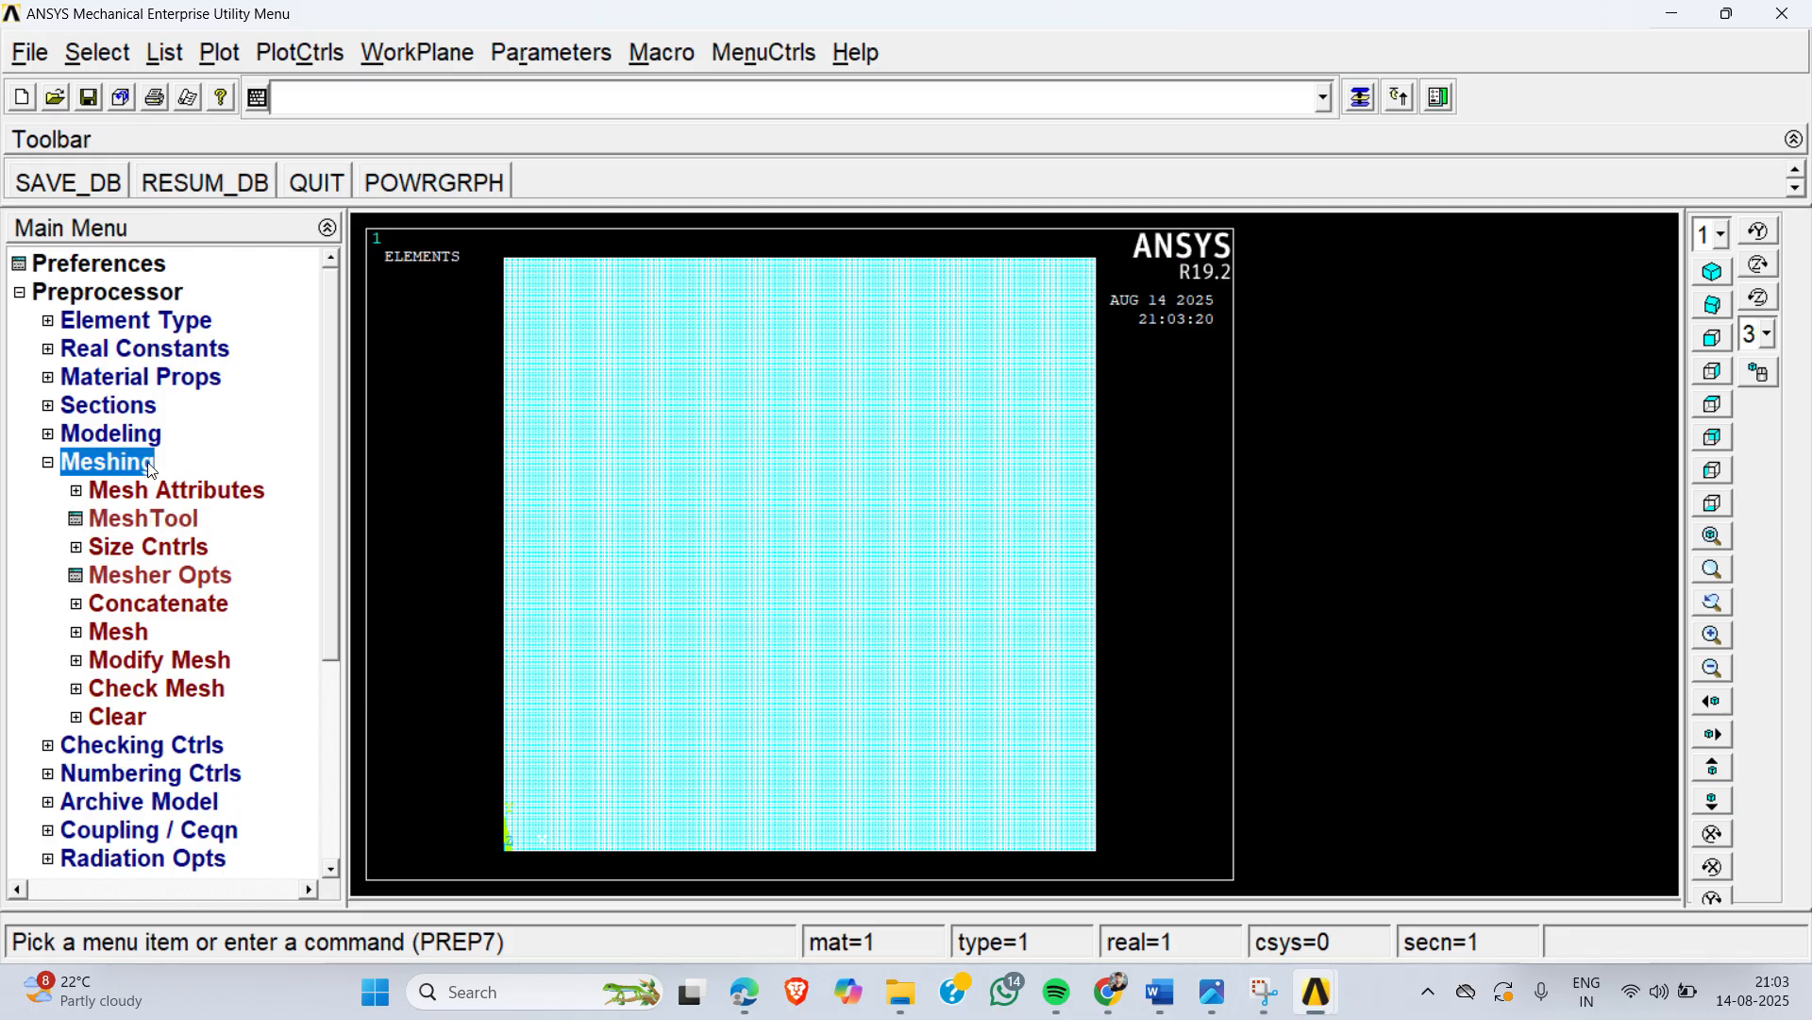
{"action": "left_click", "coordinate": [150, 464]}
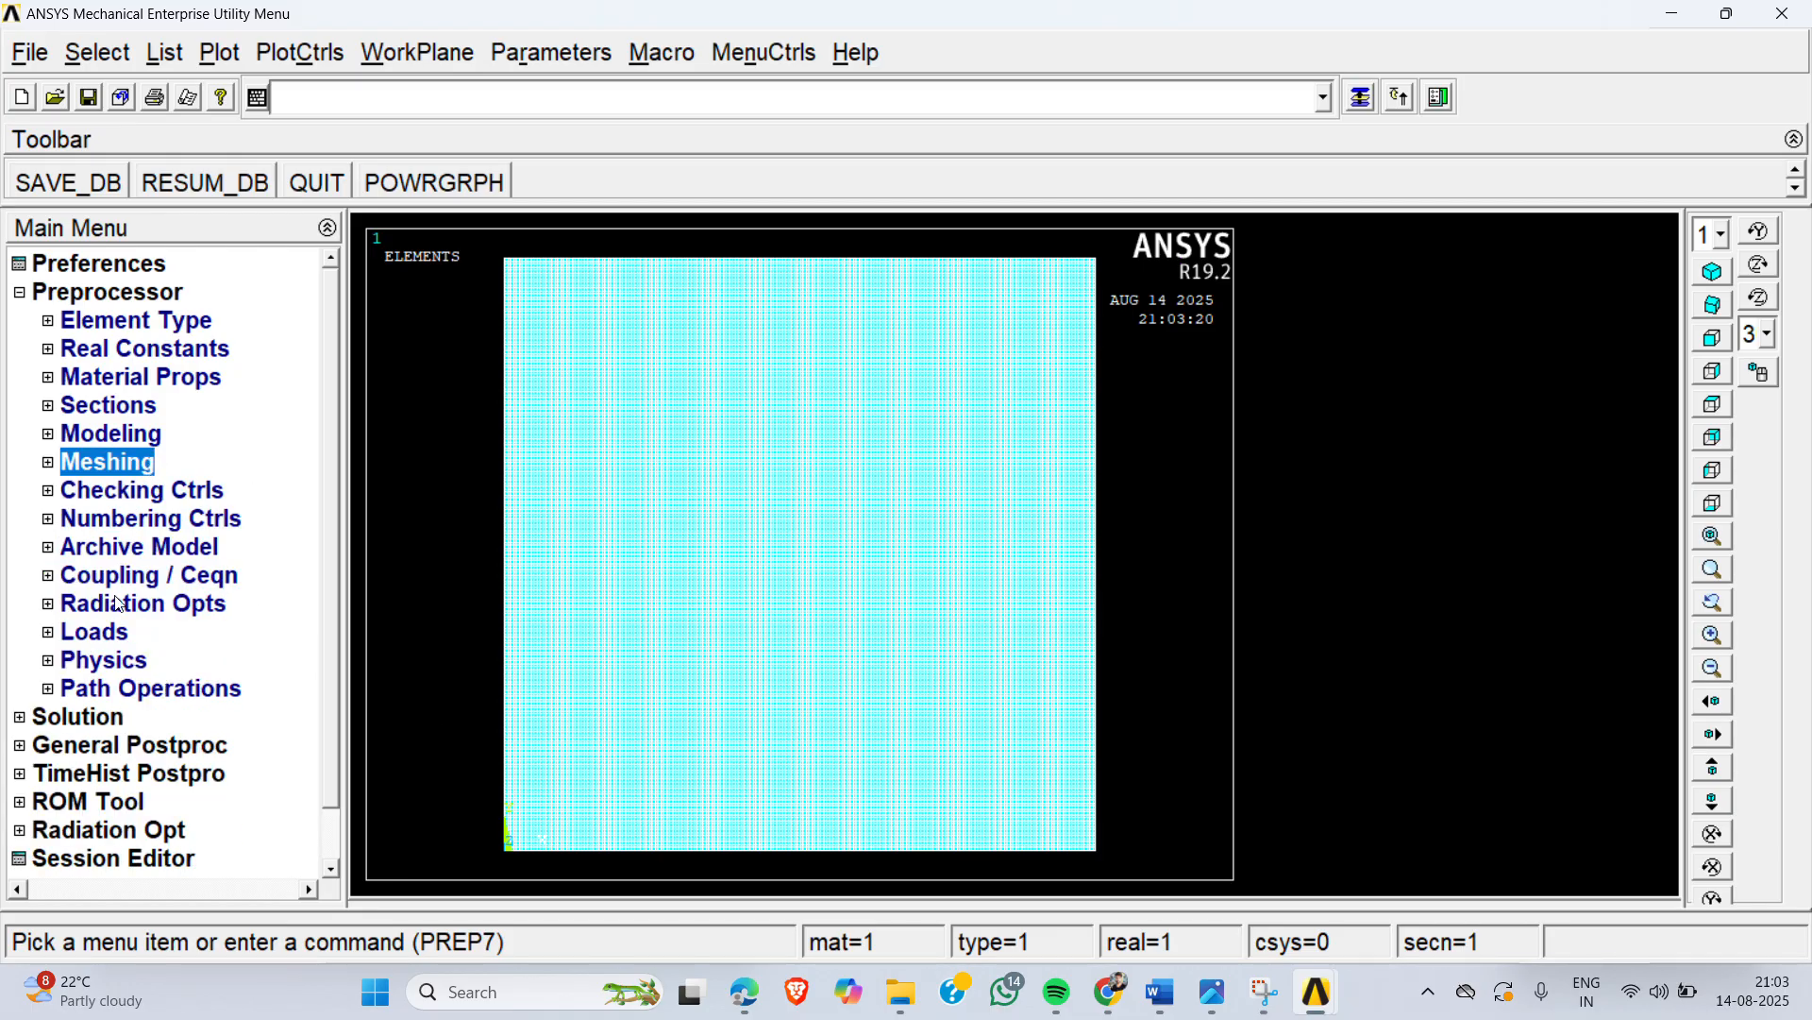
Step: Start a uniform temperature load among the thermal loads to apply and enter 50 as its value
{"action": "left_click", "coordinate": [104, 633]}
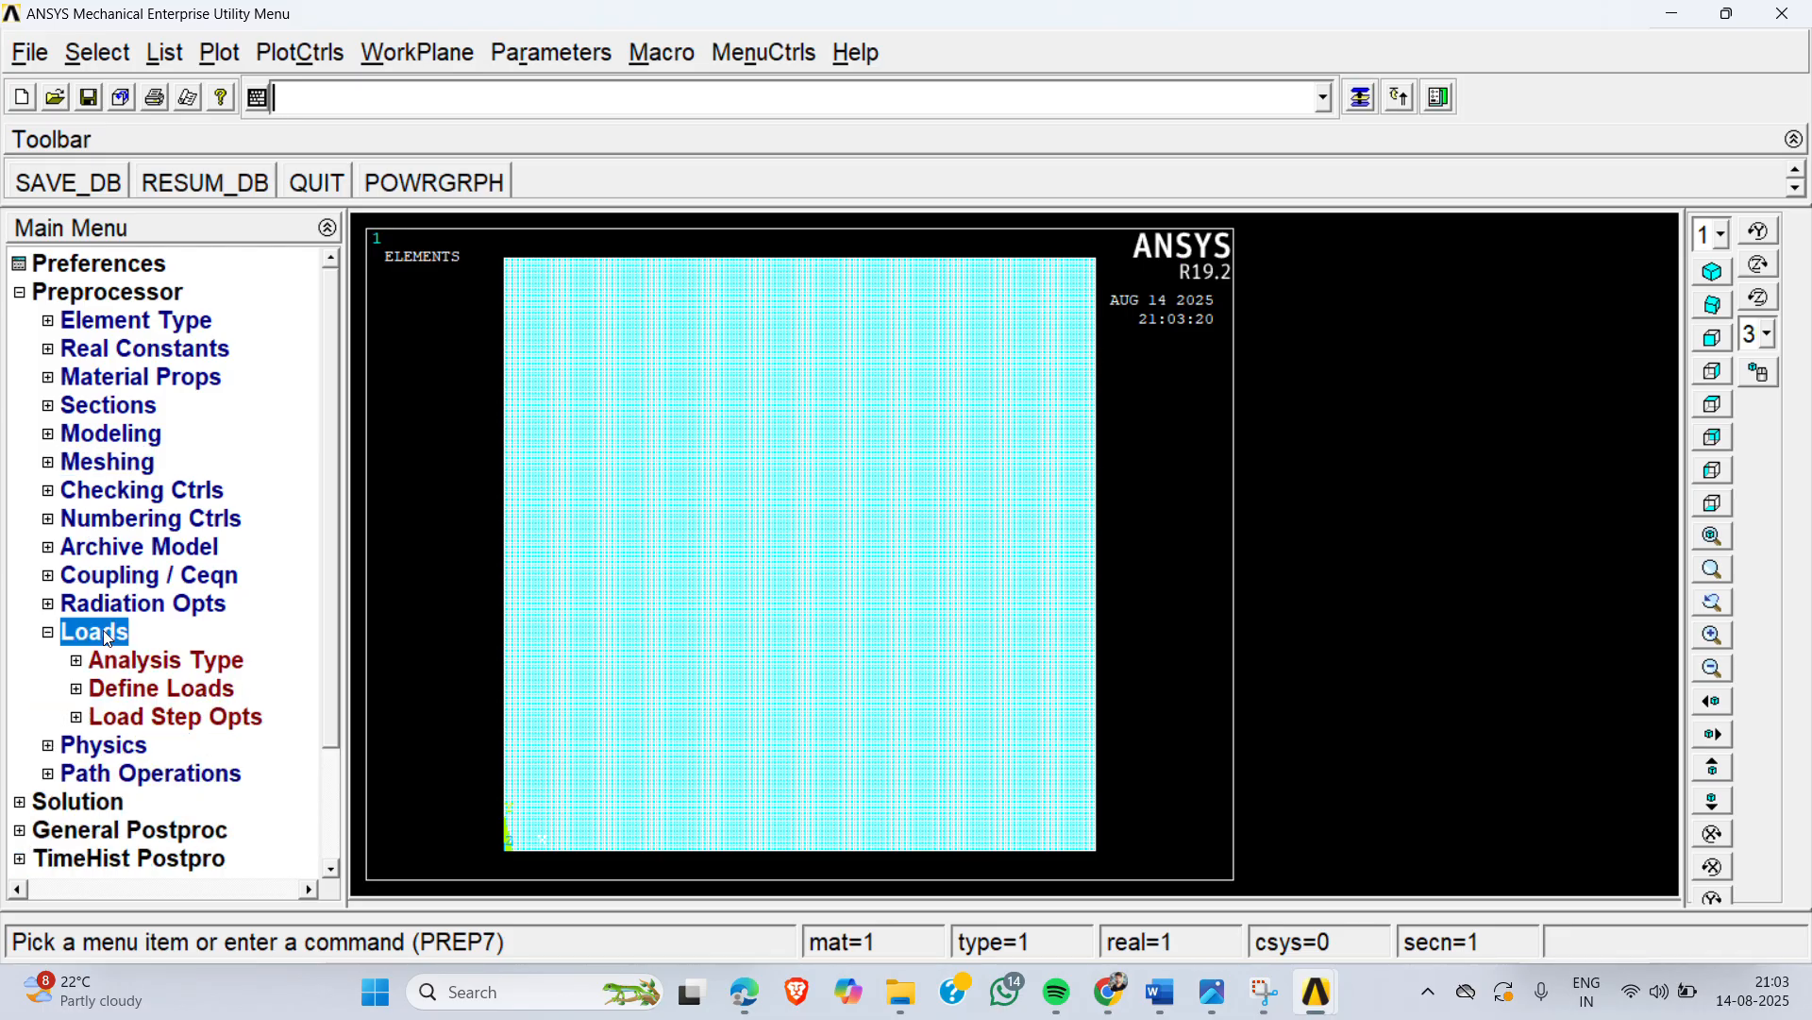
{"action": "left_click", "coordinate": [160, 689]}
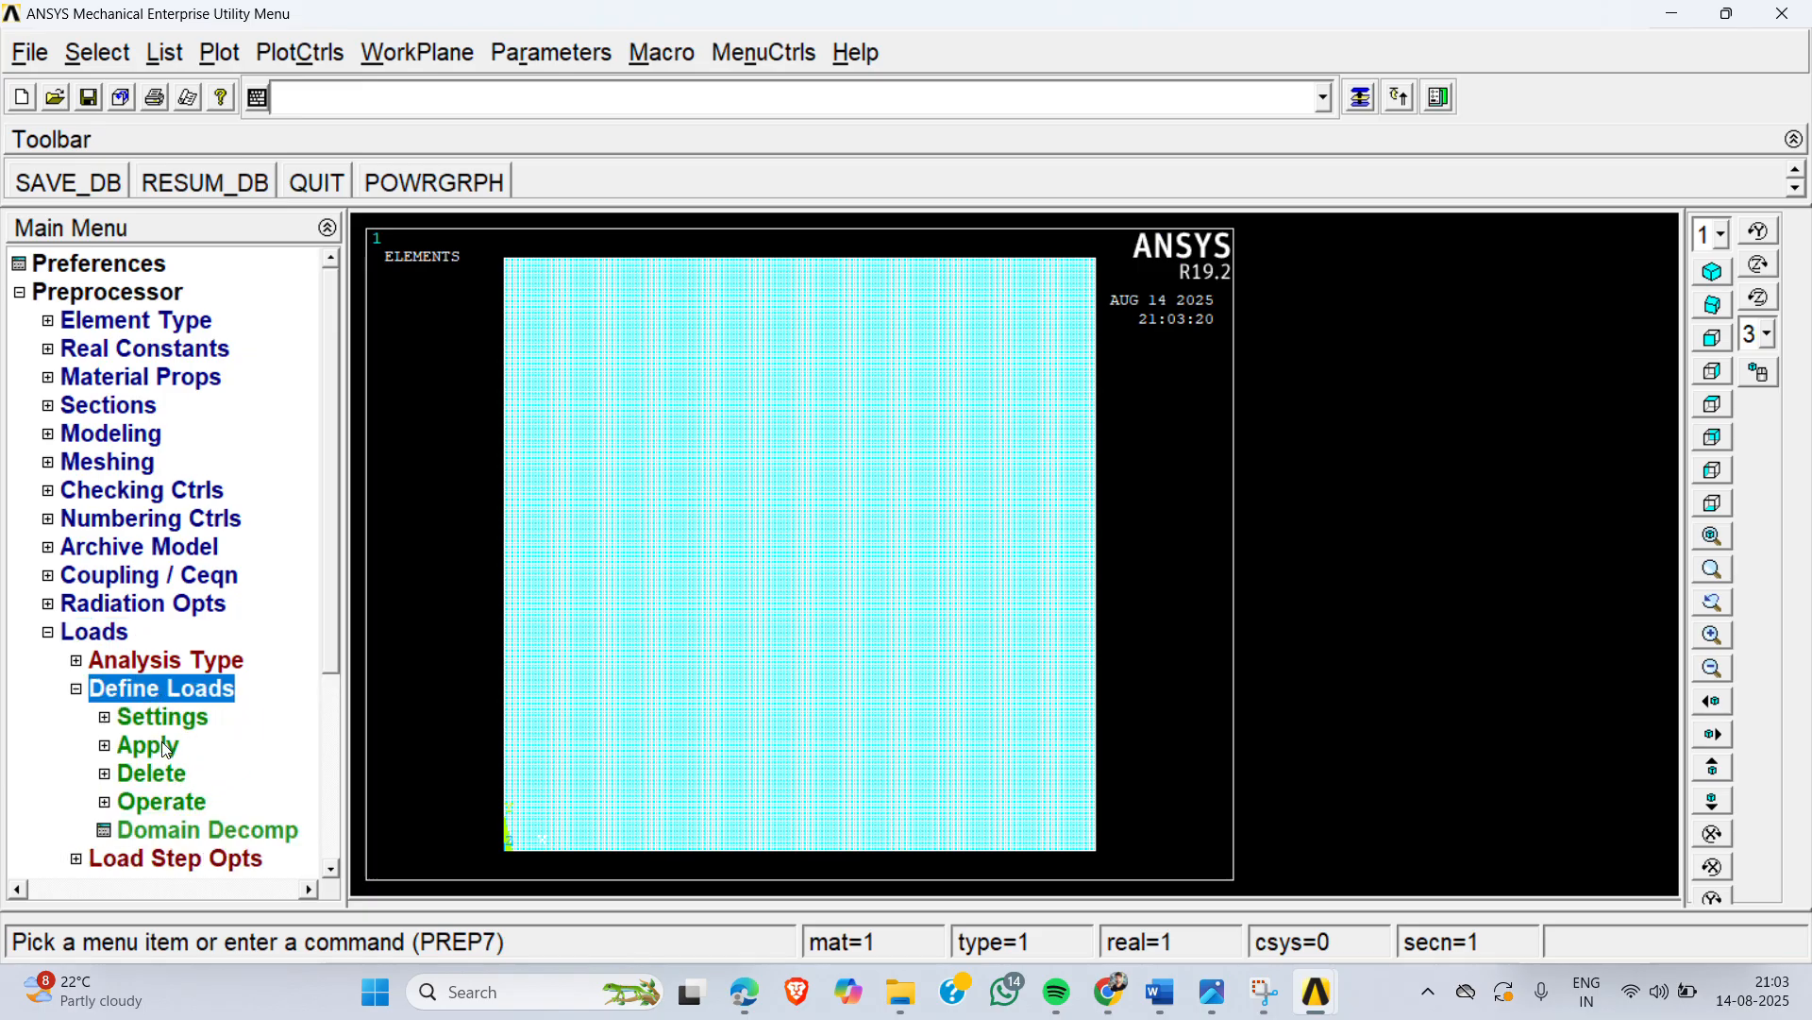
{"action": "left_click", "coordinate": [162, 744]}
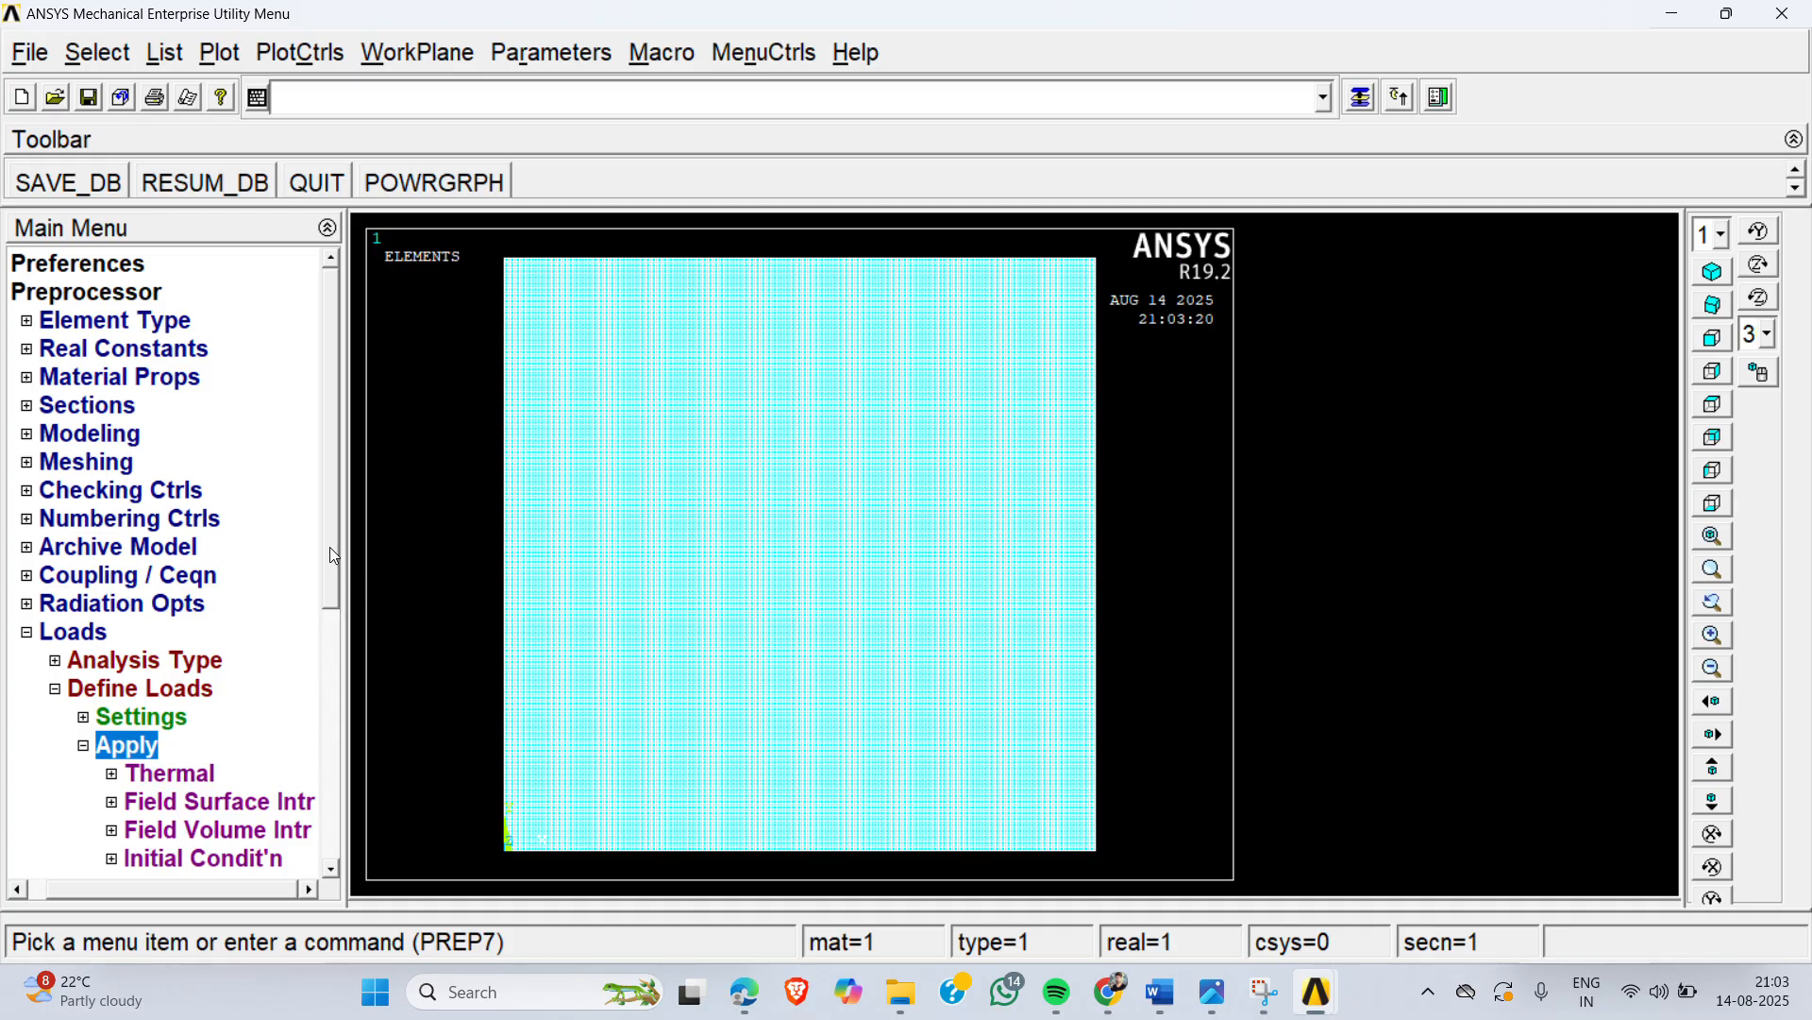
{"action": "left_click_drag", "start_coordinate": [332, 547], "coordinate": [346, 656]}
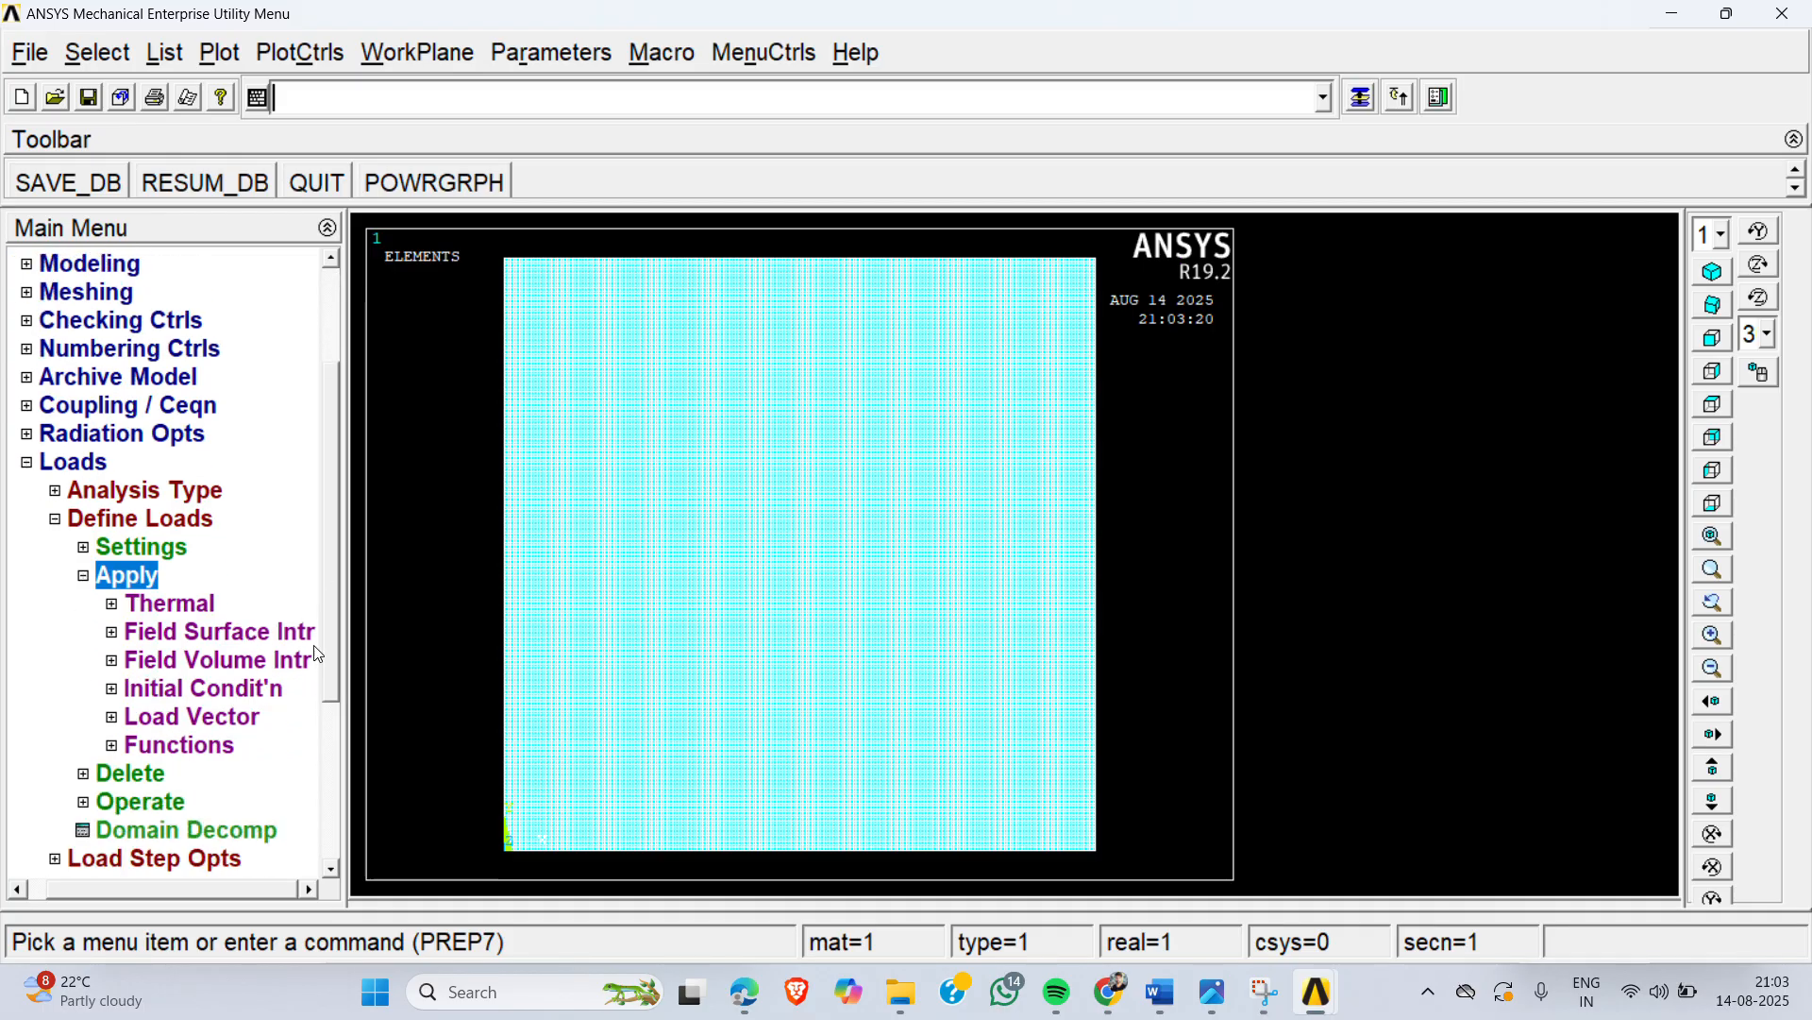
{"action": "left_click", "coordinate": [185, 604]}
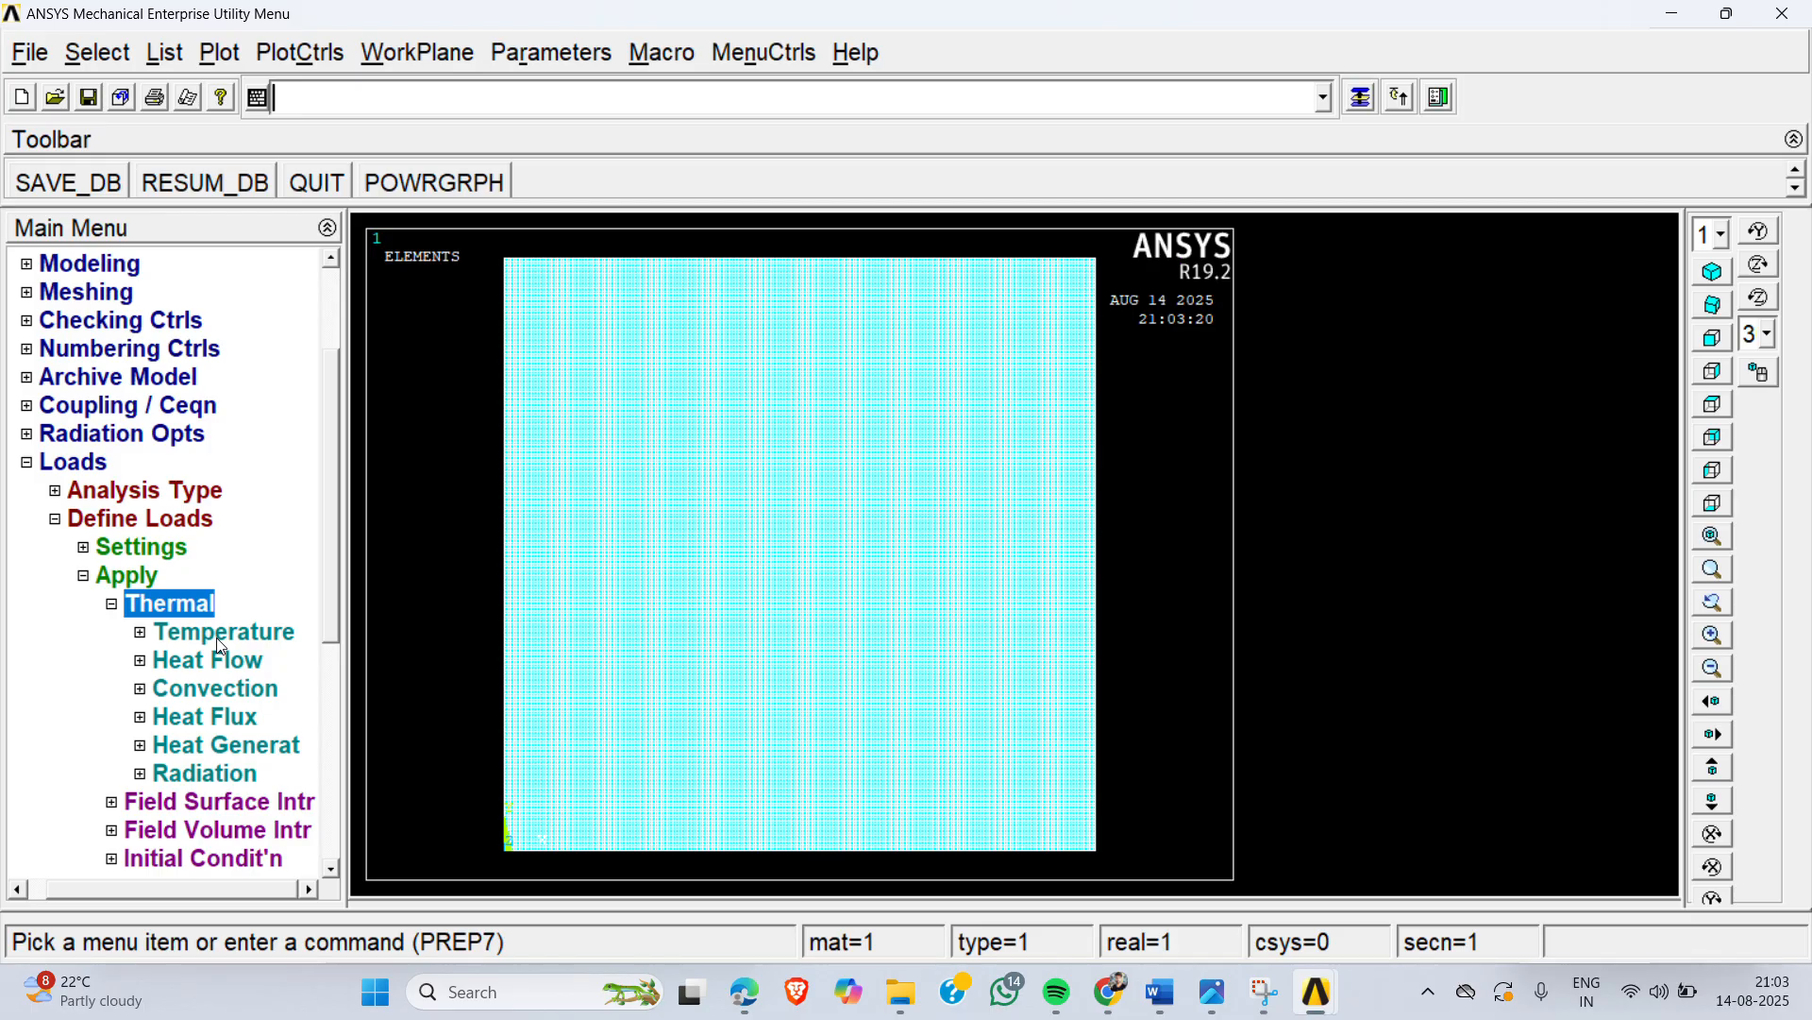
{"action": "left_click", "coordinate": [218, 635]}
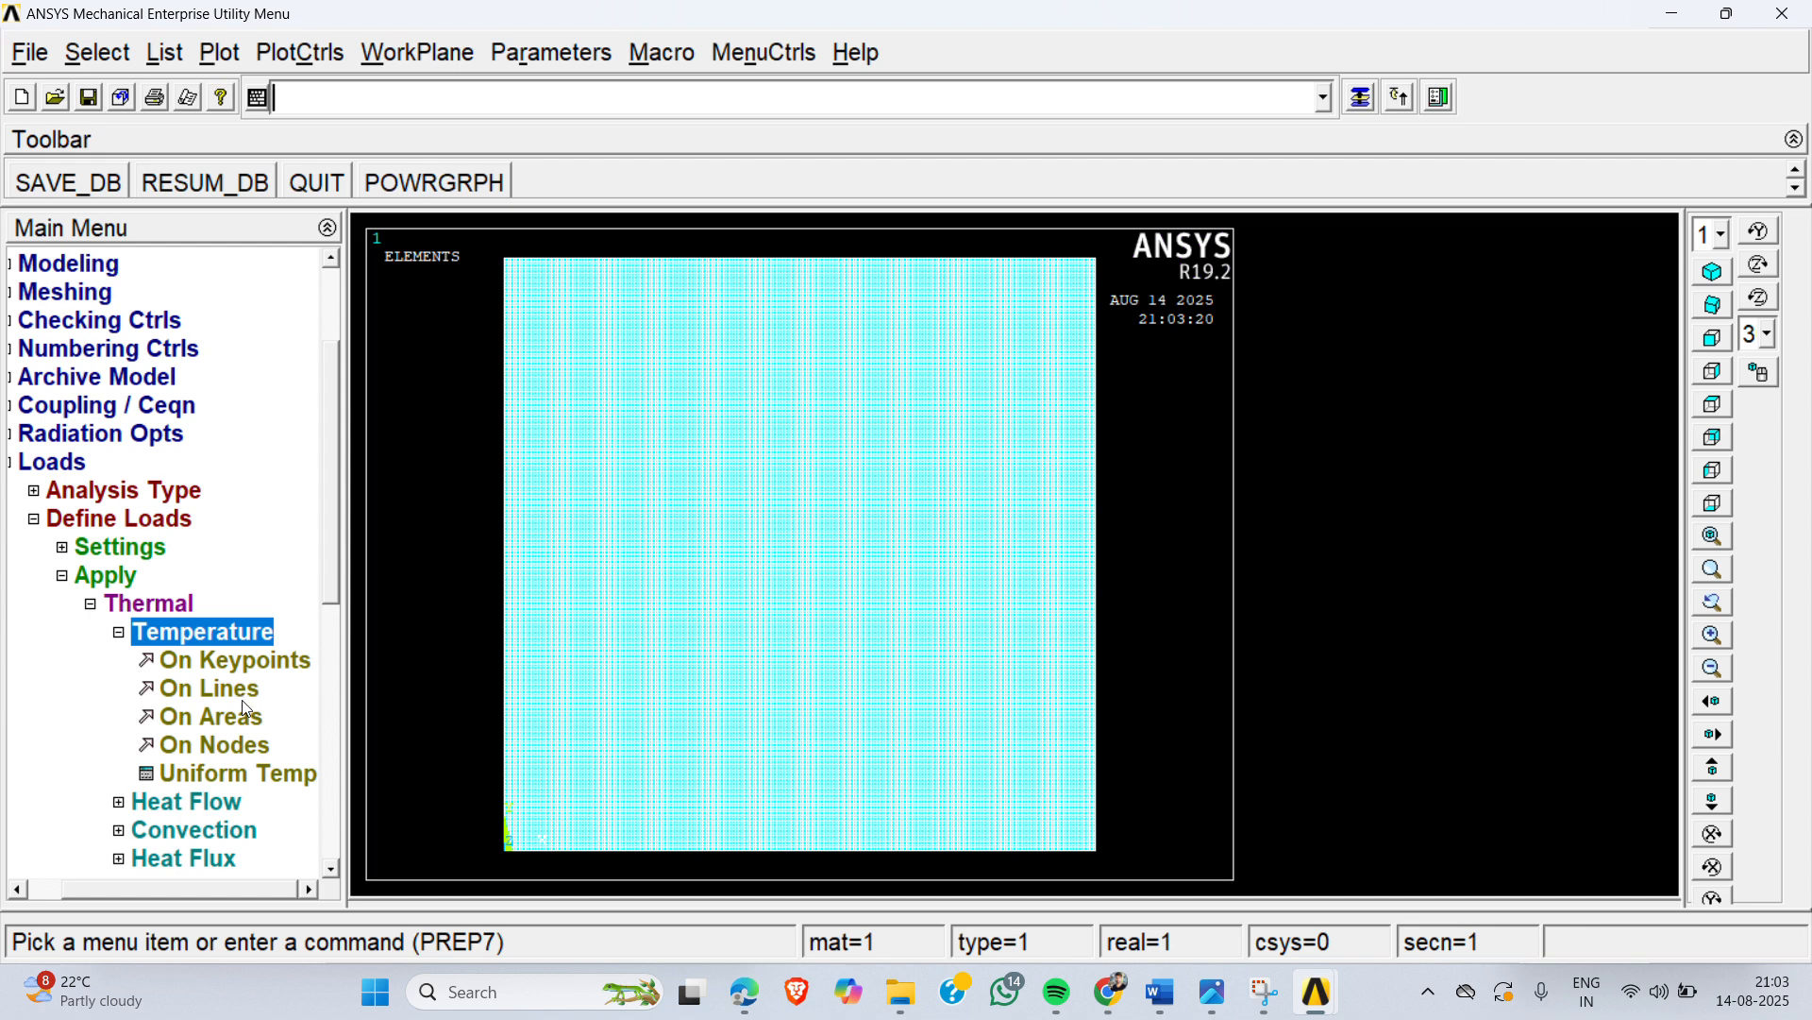
{"action": "left_click", "coordinate": [217, 776]}
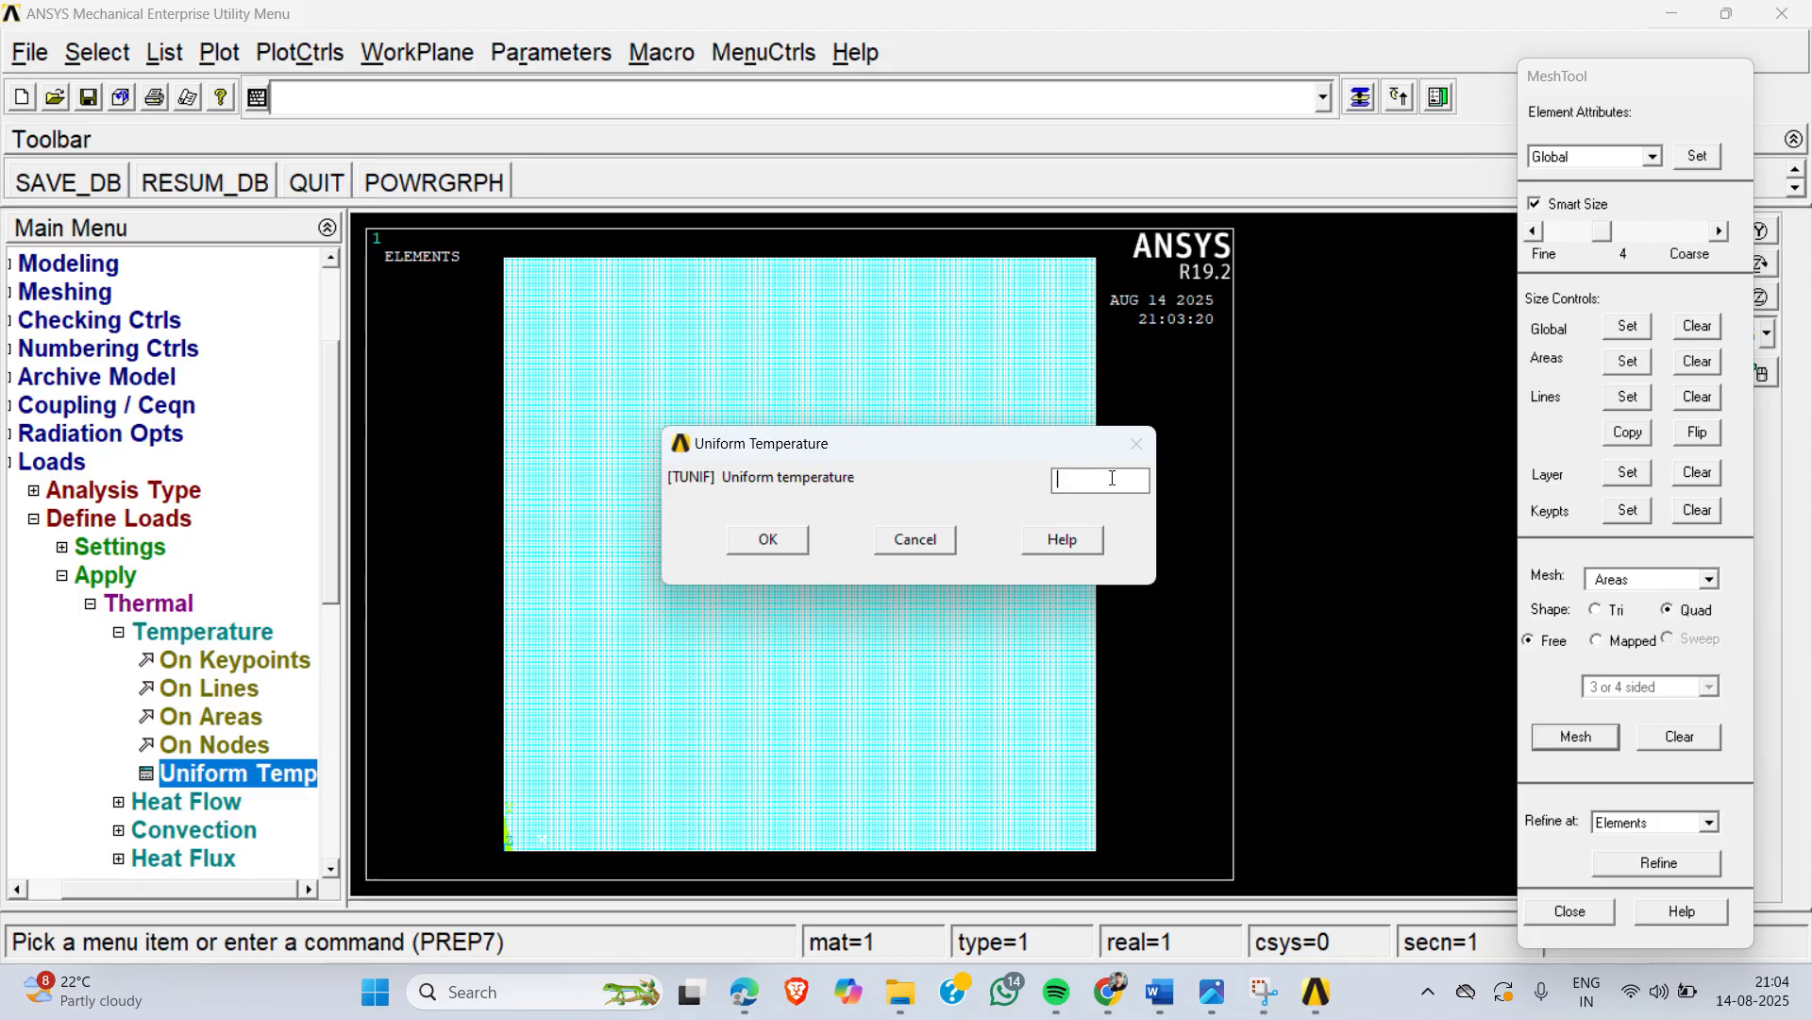
{"action": "type", "text": "50"}
Step: Switch to the lab manual PDF in Chrome and check the plate's edge temperatures on page 34 and the load instructions on page 33
{"action": "left_click", "coordinate": [1104, 996]}
{"action": "scroll", "coordinate": [1036, 793], "scroll_direction": "up", "scroll_amount": 5}
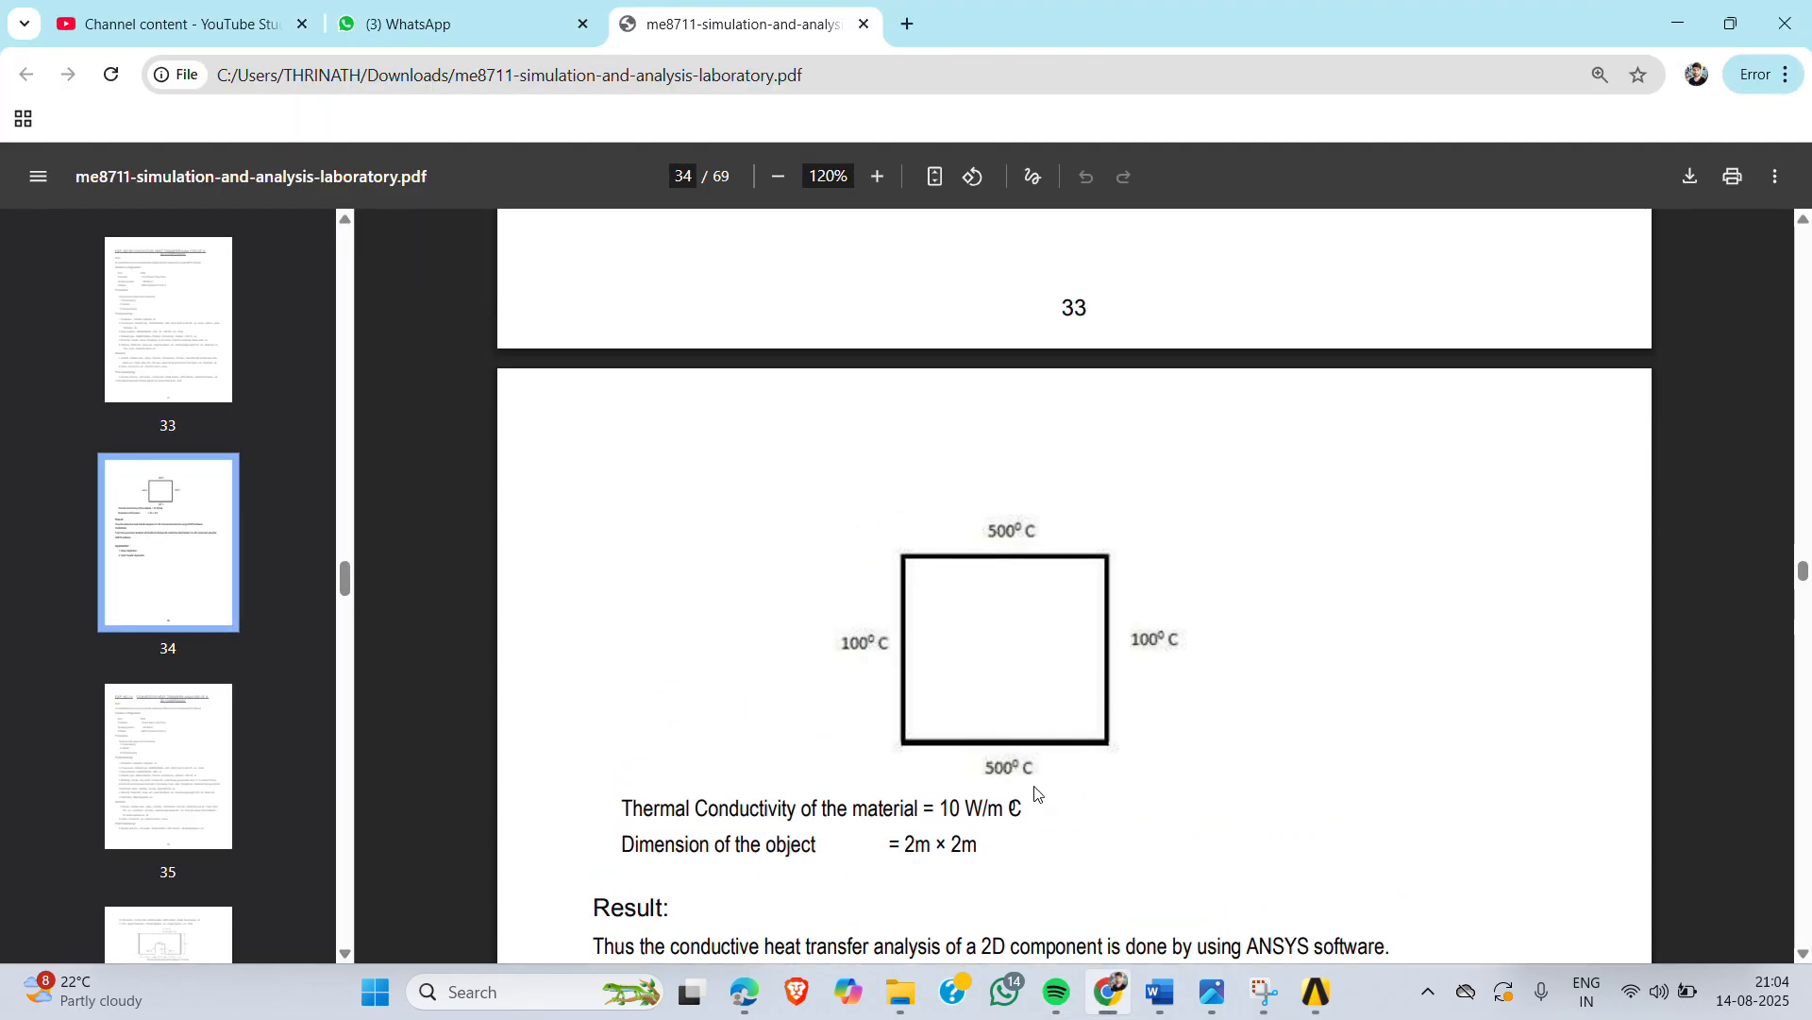
{"action": "scroll", "coordinate": [1036, 793], "scroll_direction": "up", "scroll_amount": 2}
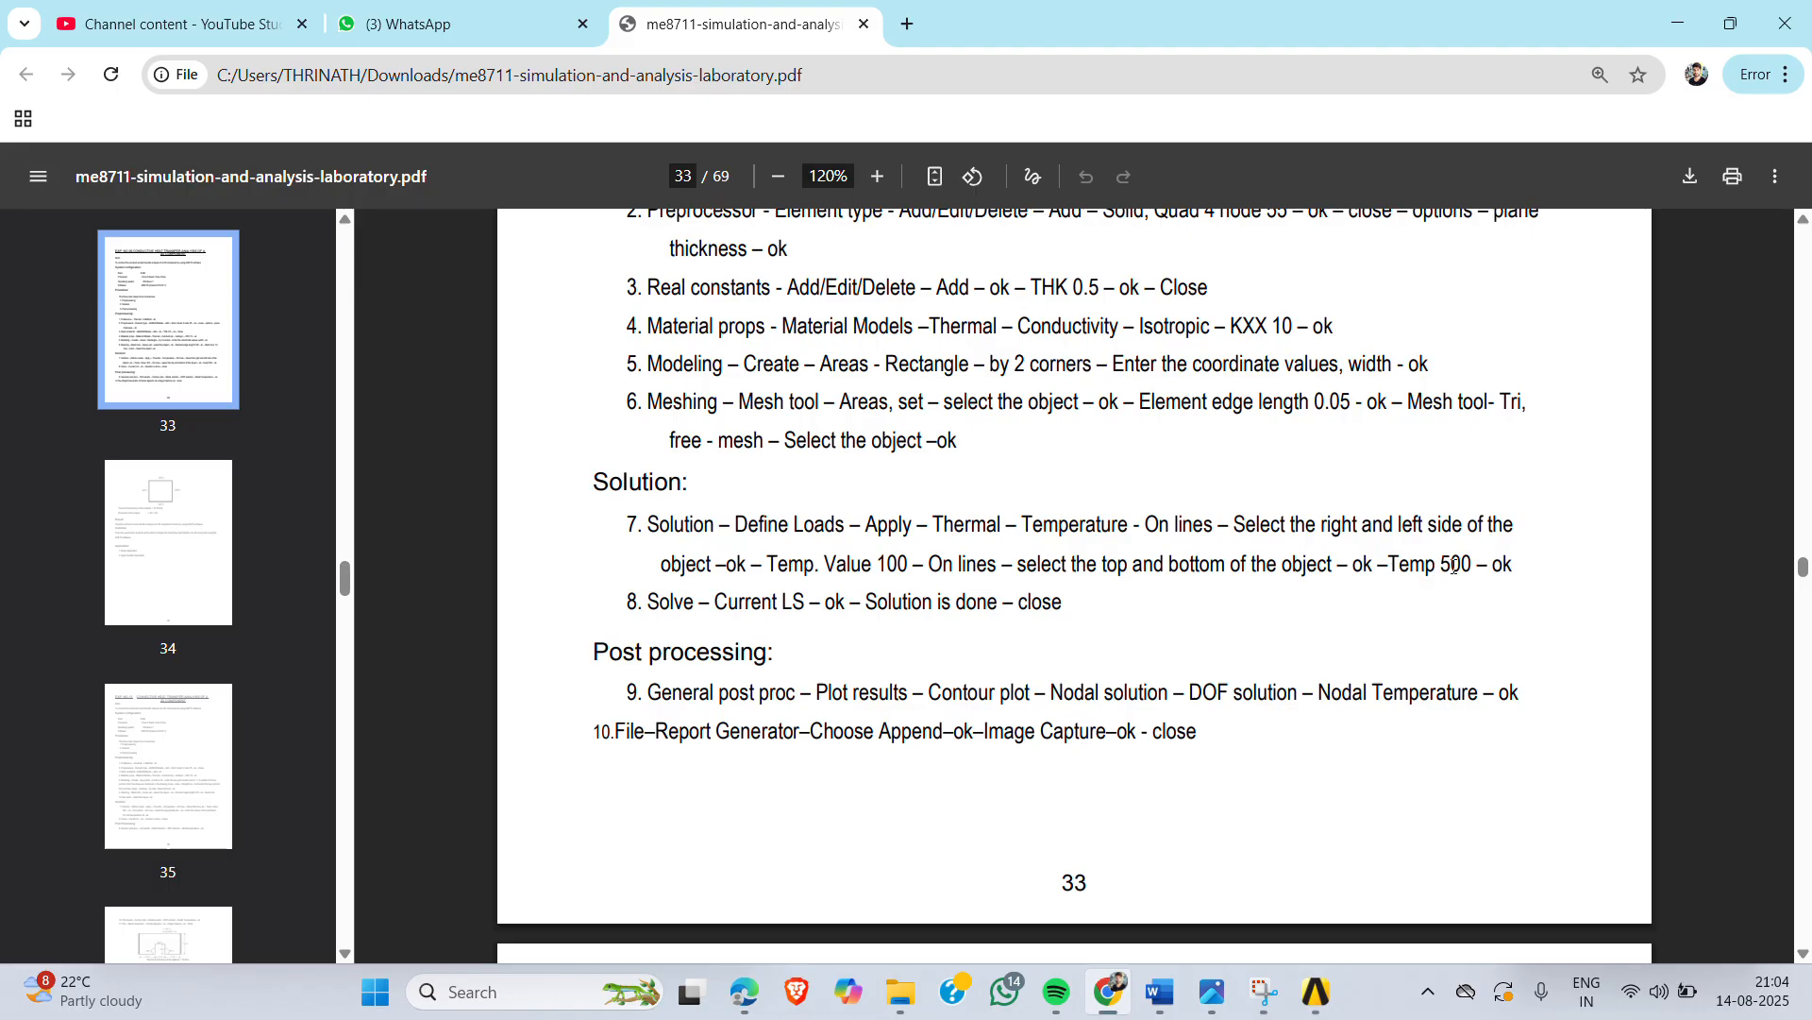
{"action": "left_click_drag", "start_coordinate": [1449, 565], "coordinate": [1496, 561]}
{"action": "scroll", "coordinate": [977, 564], "scroll_direction": "up", "scroll_amount": 4}
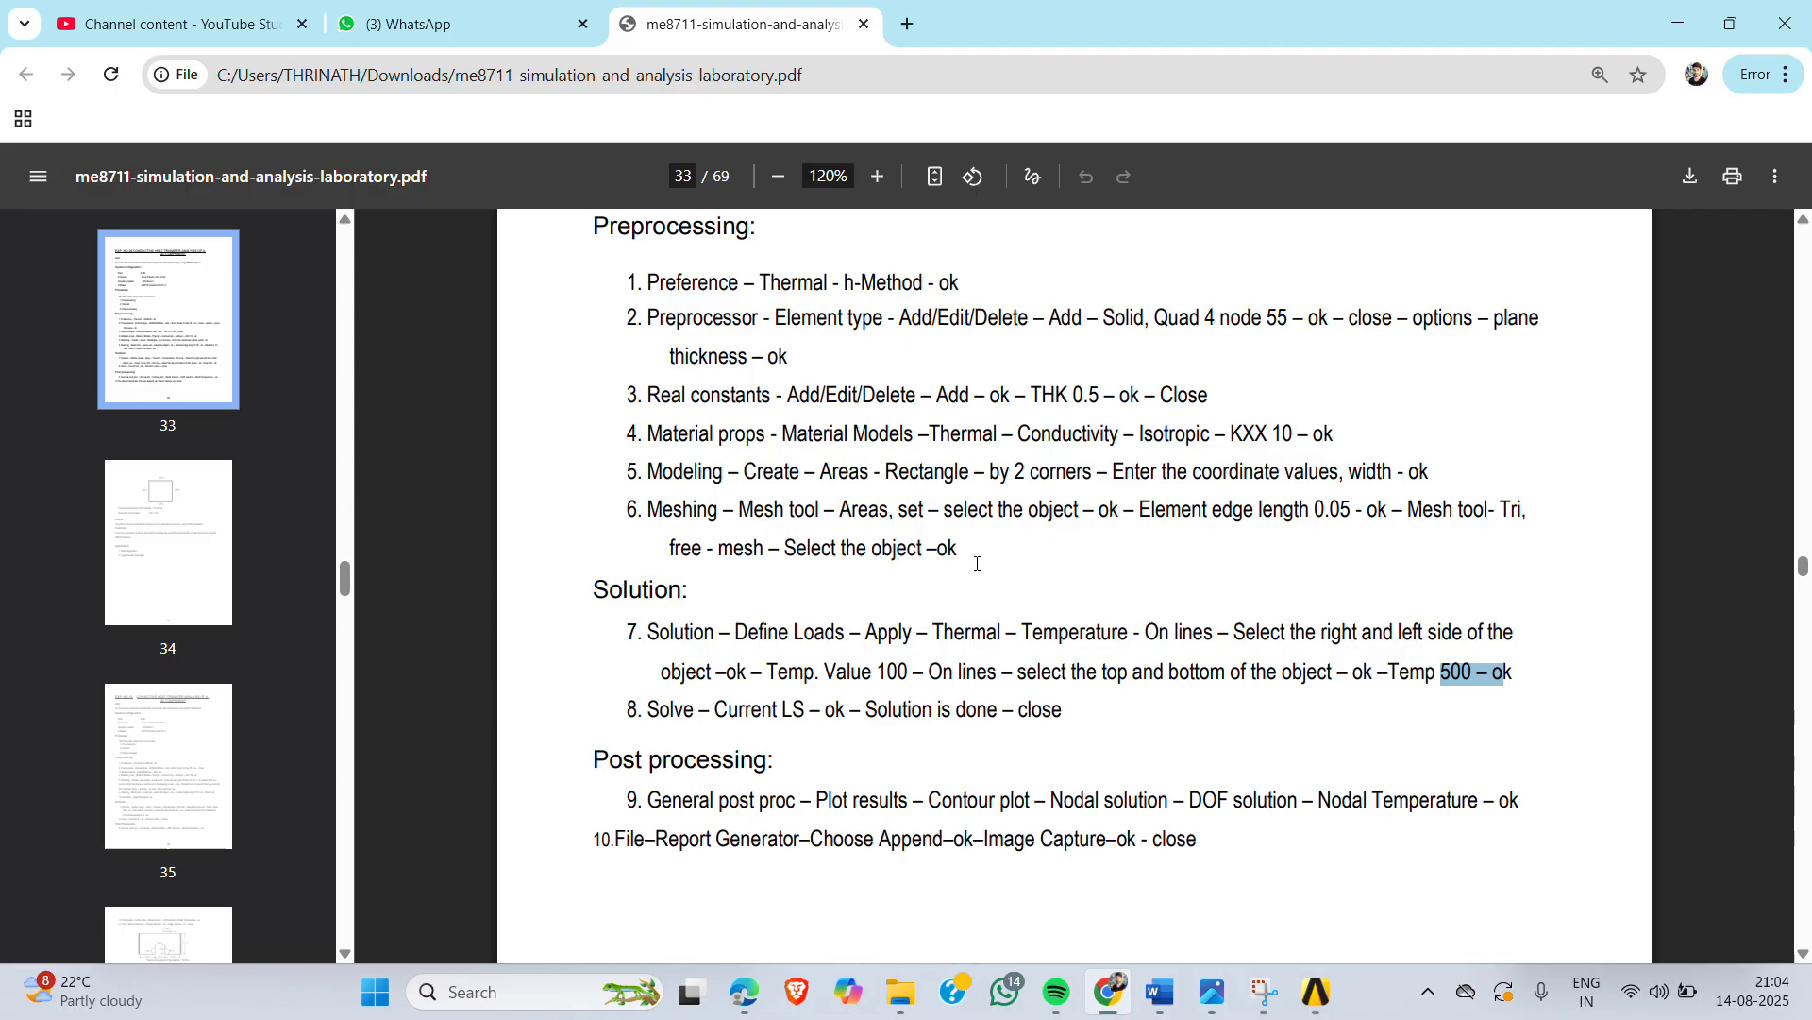
Step: Look up the uniform temperature instruction in Exp. No. 08 on page 31 of the manual and return to ANSYS
{"action": "scroll", "coordinate": [977, 564], "scroll_direction": "up", "scroll_amount": 6}
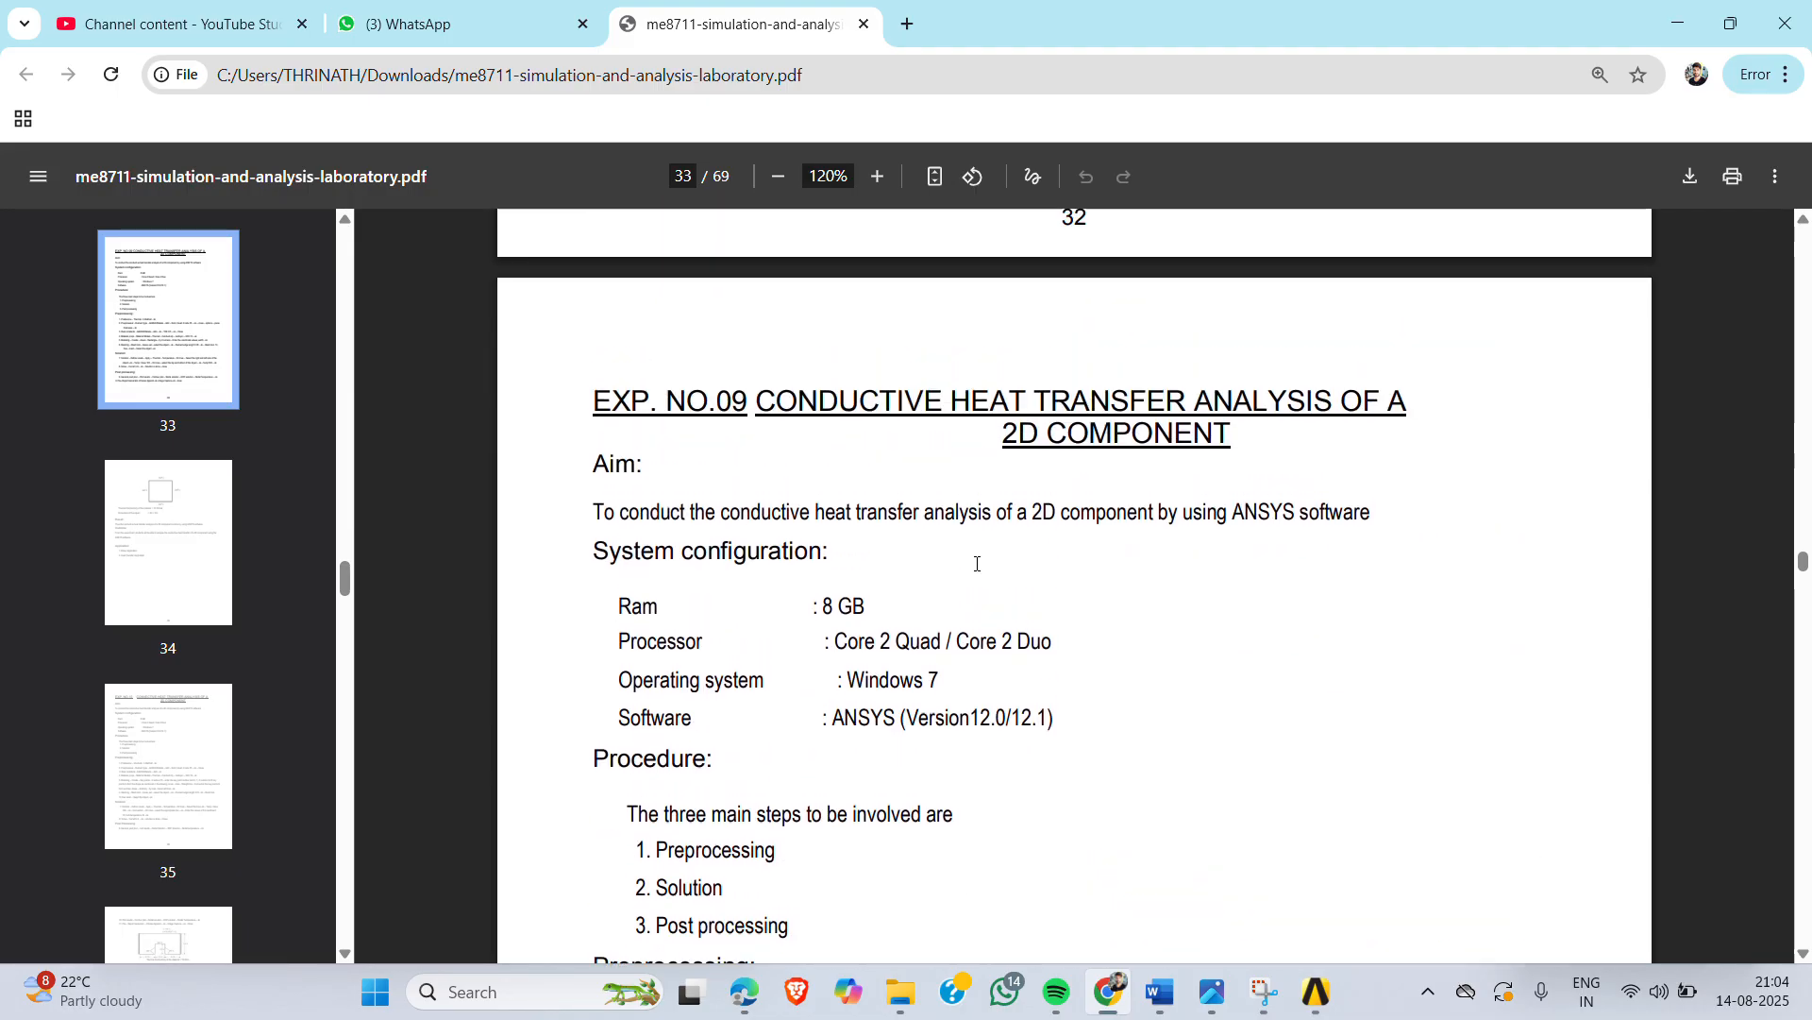
{"action": "scroll", "coordinate": [977, 564], "scroll_direction": "up", "scroll_amount": 13}
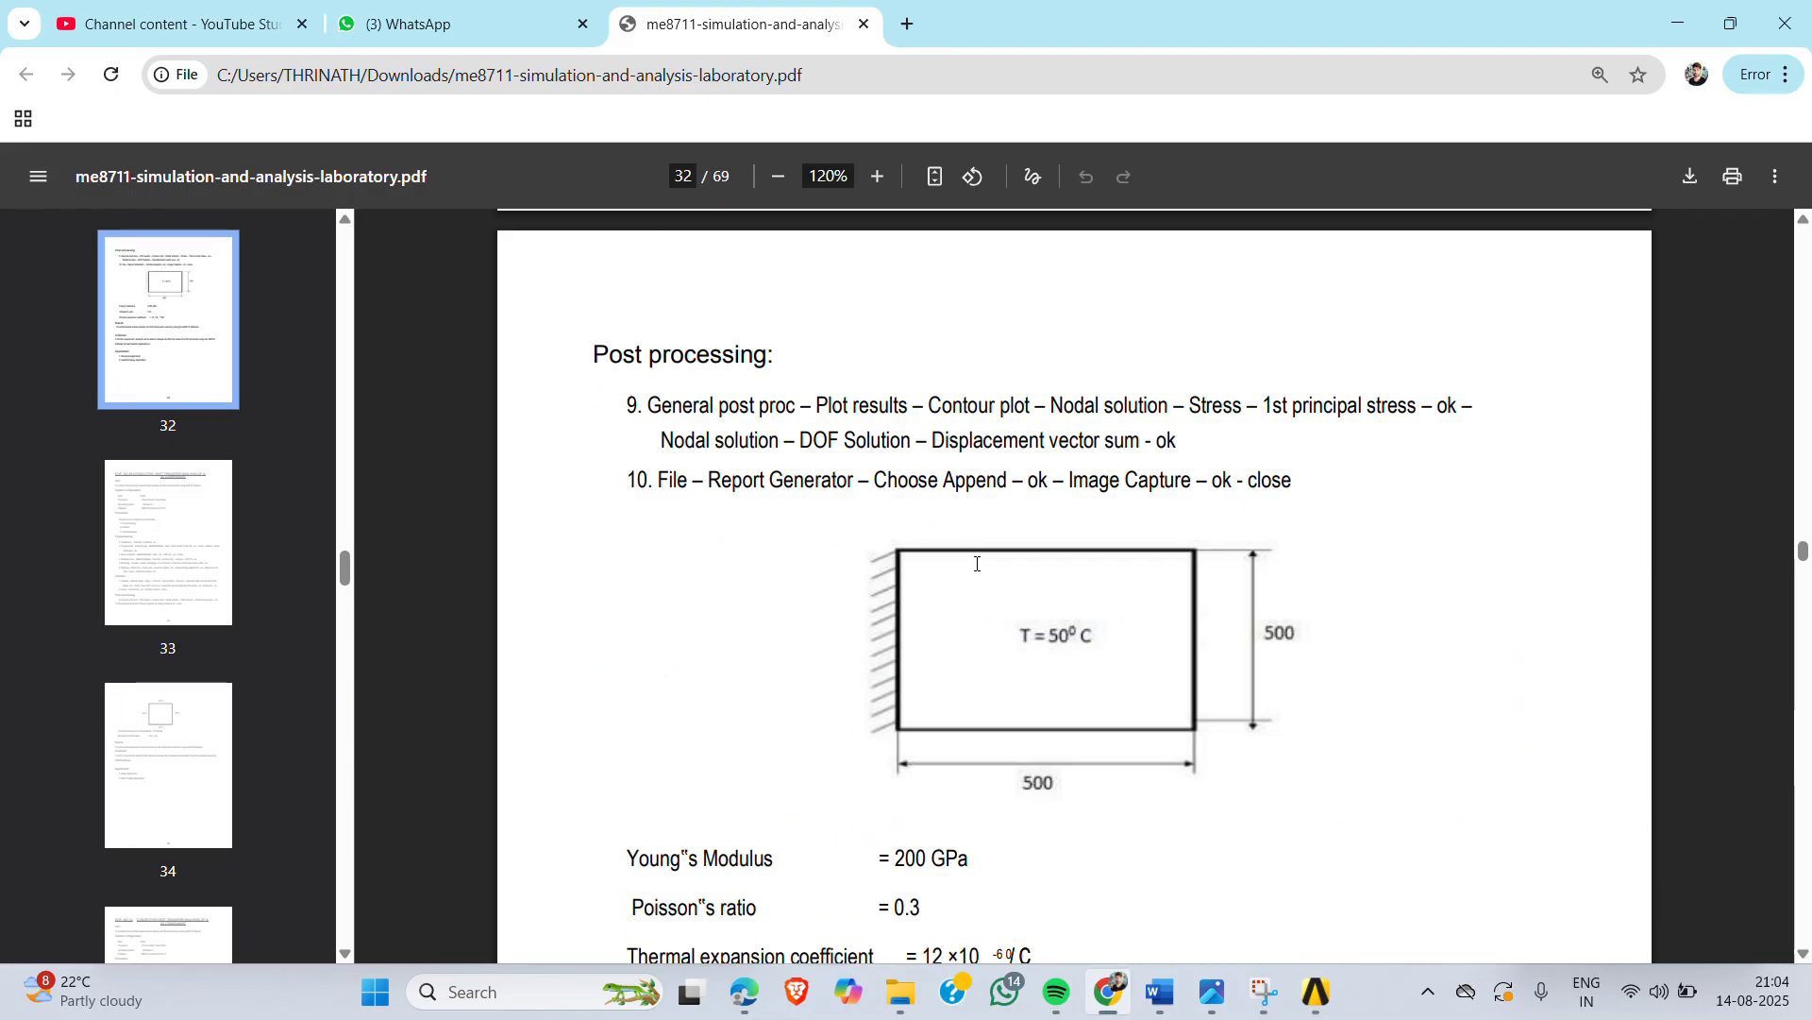
{"action": "scroll", "coordinate": [977, 564], "scroll_direction": "up", "scroll_amount": 15}
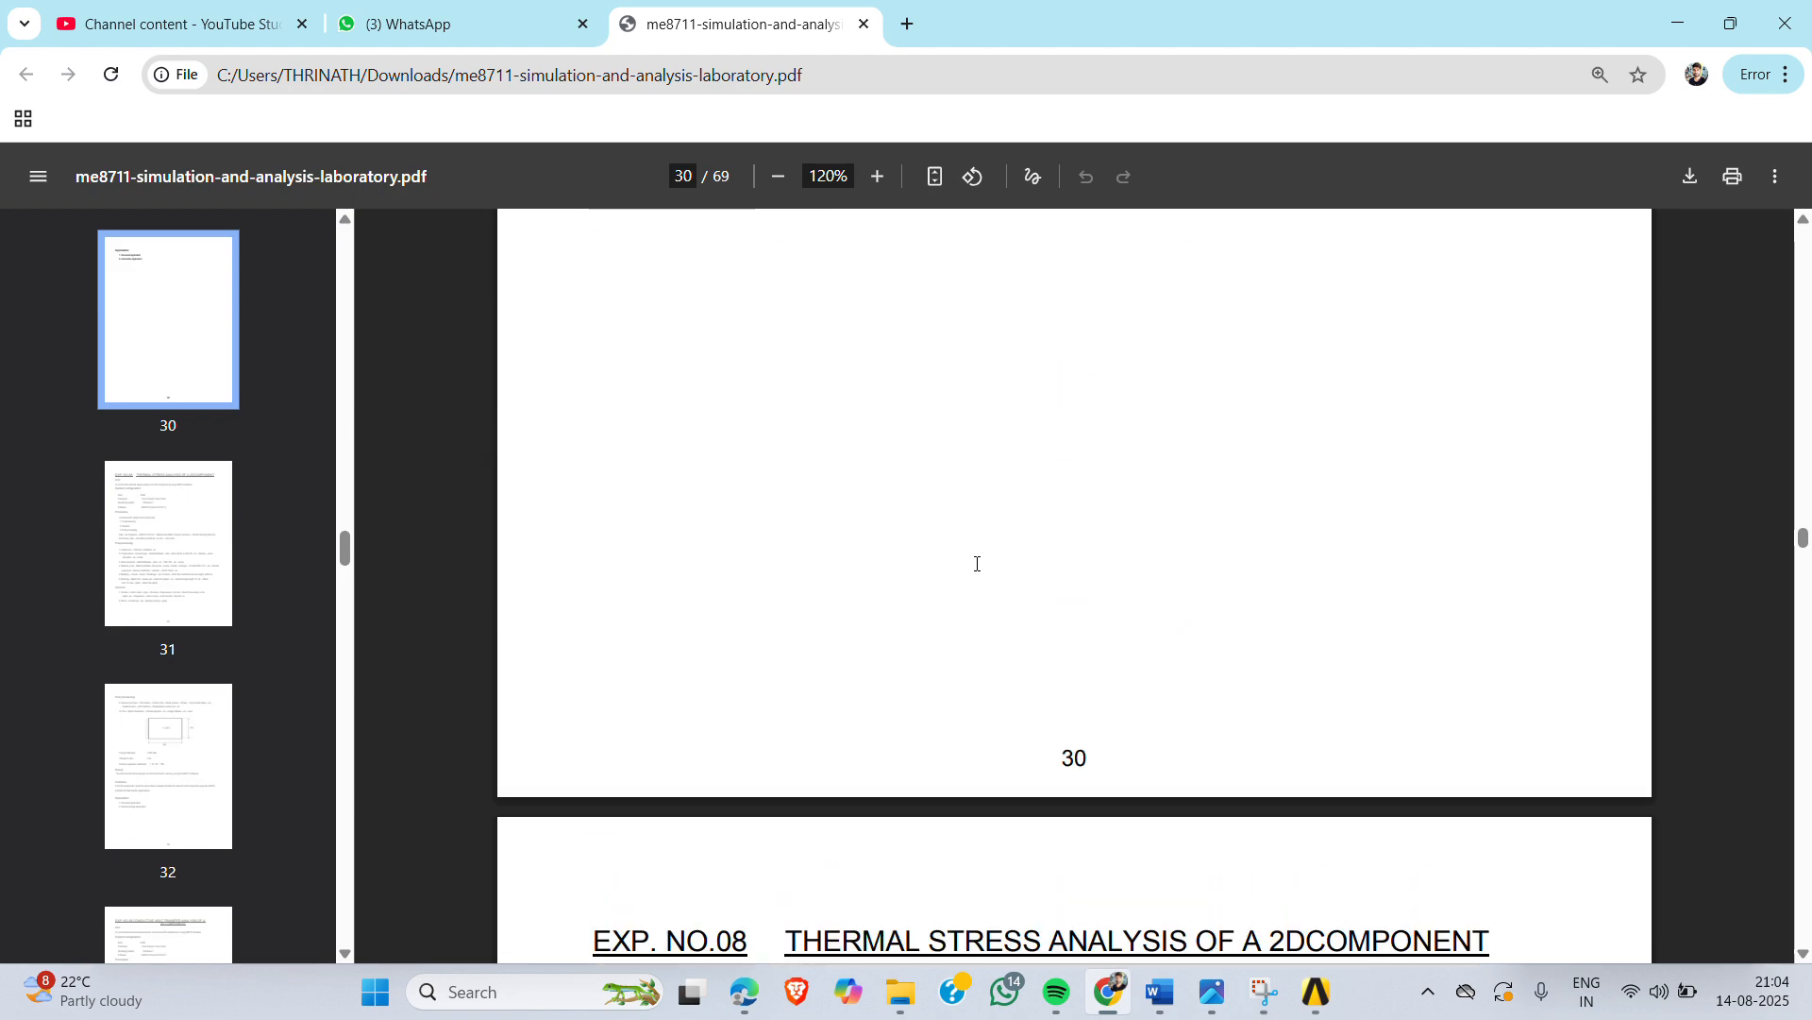
{"action": "scroll", "coordinate": [977, 563], "scroll_direction": "up", "scroll_amount": 12}
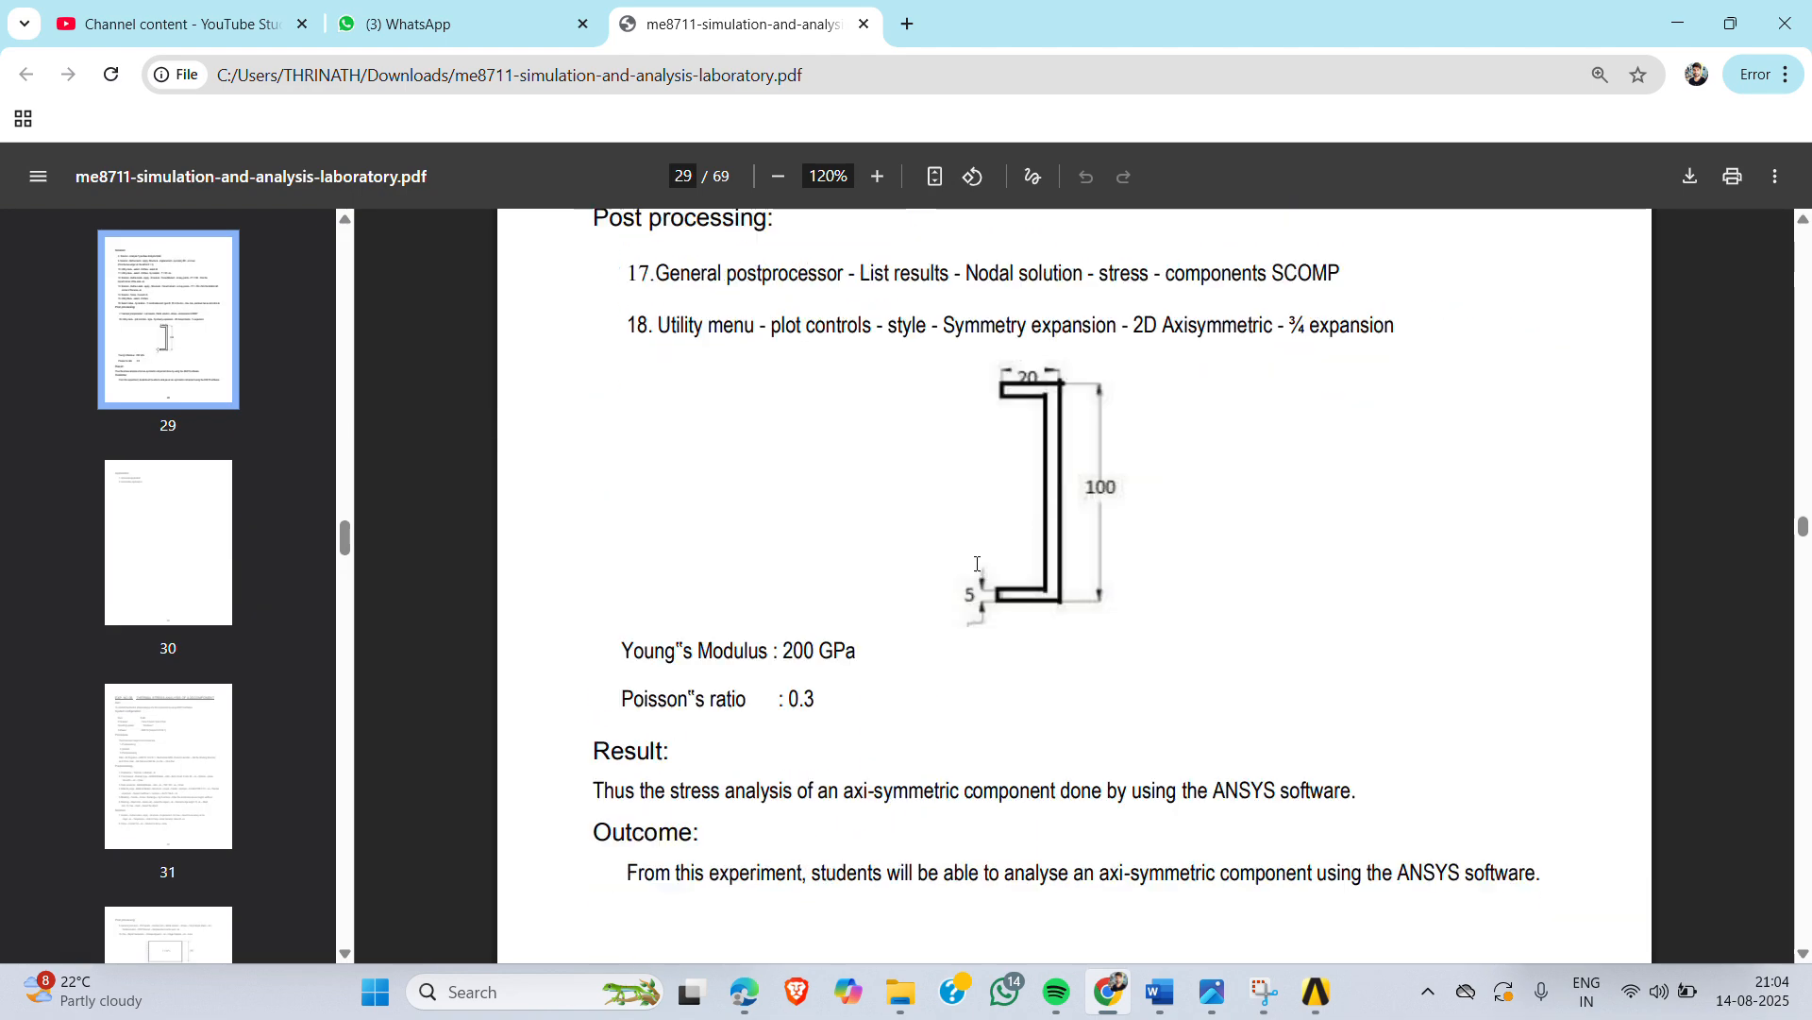
{"action": "scroll", "coordinate": [977, 563], "scroll_direction": "down", "scroll_amount": 9}
{"action": "scroll", "coordinate": [977, 564], "scroll_direction": "down", "scroll_amount": 15}
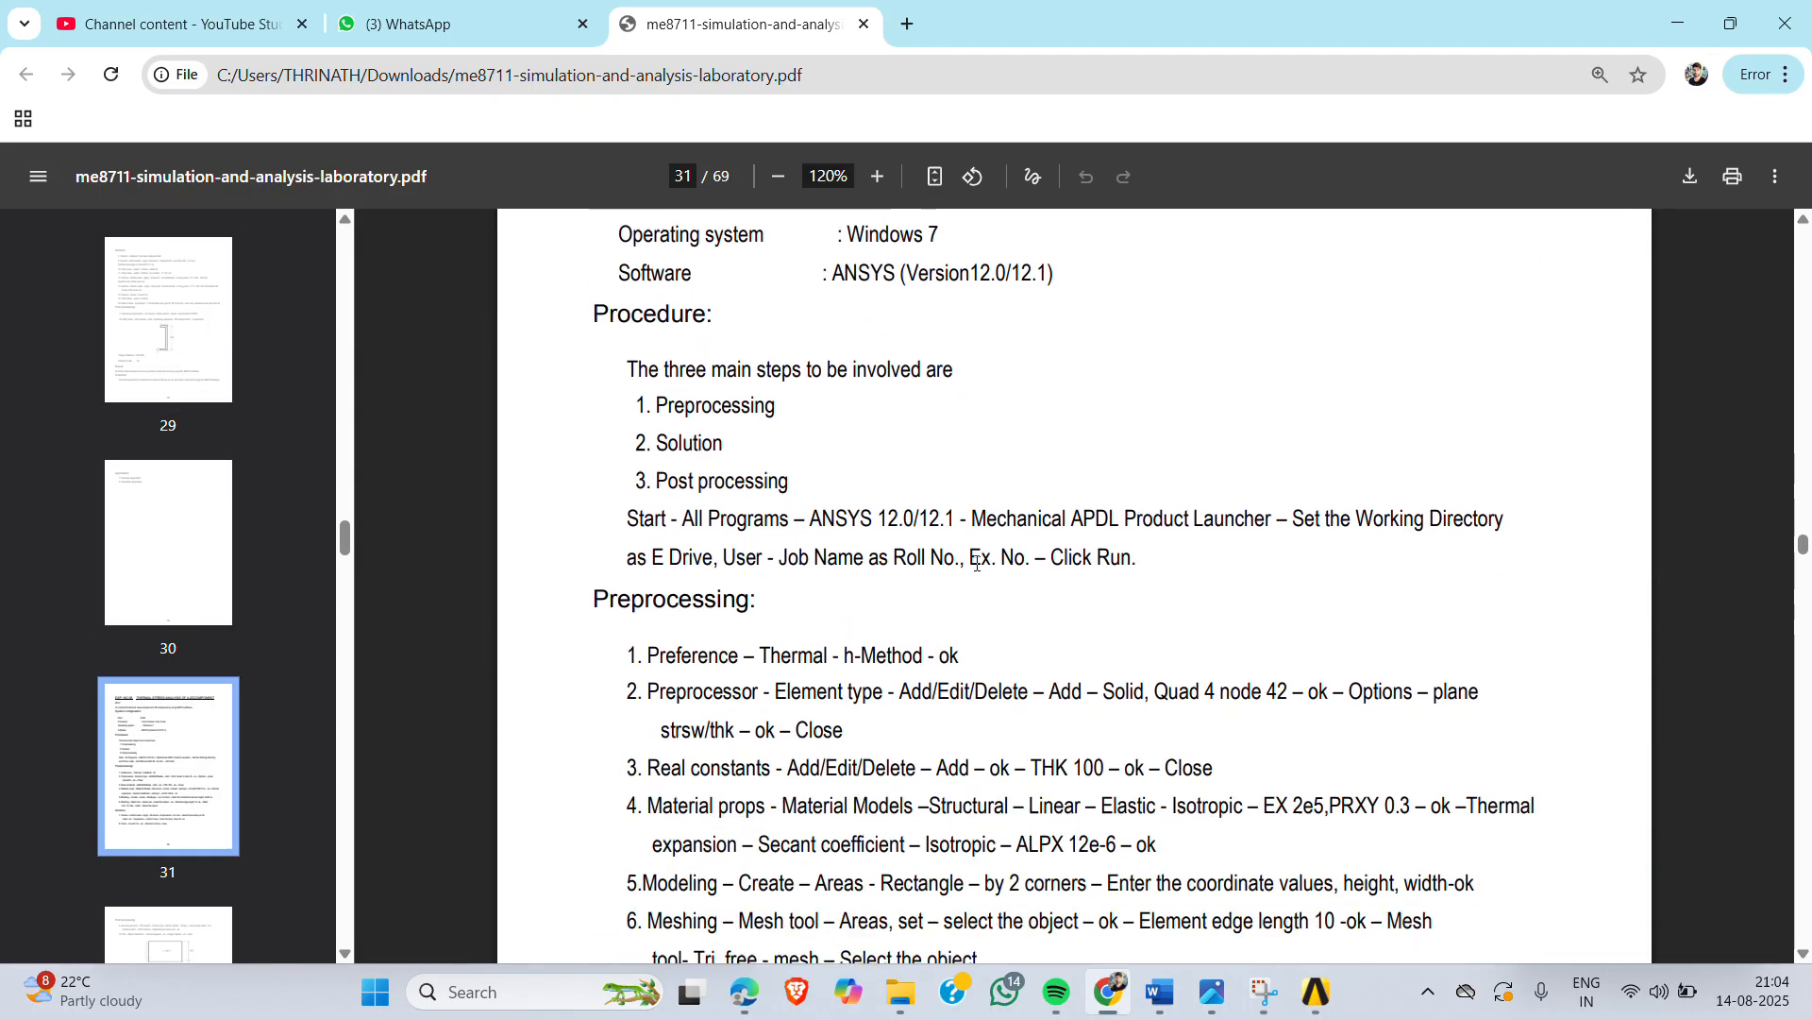
{"action": "scroll", "coordinate": [977, 563], "scroll_direction": "down", "scroll_amount": 3}
{"action": "scroll", "coordinate": [977, 563], "scroll_direction": "up", "scroll_amount": 3}
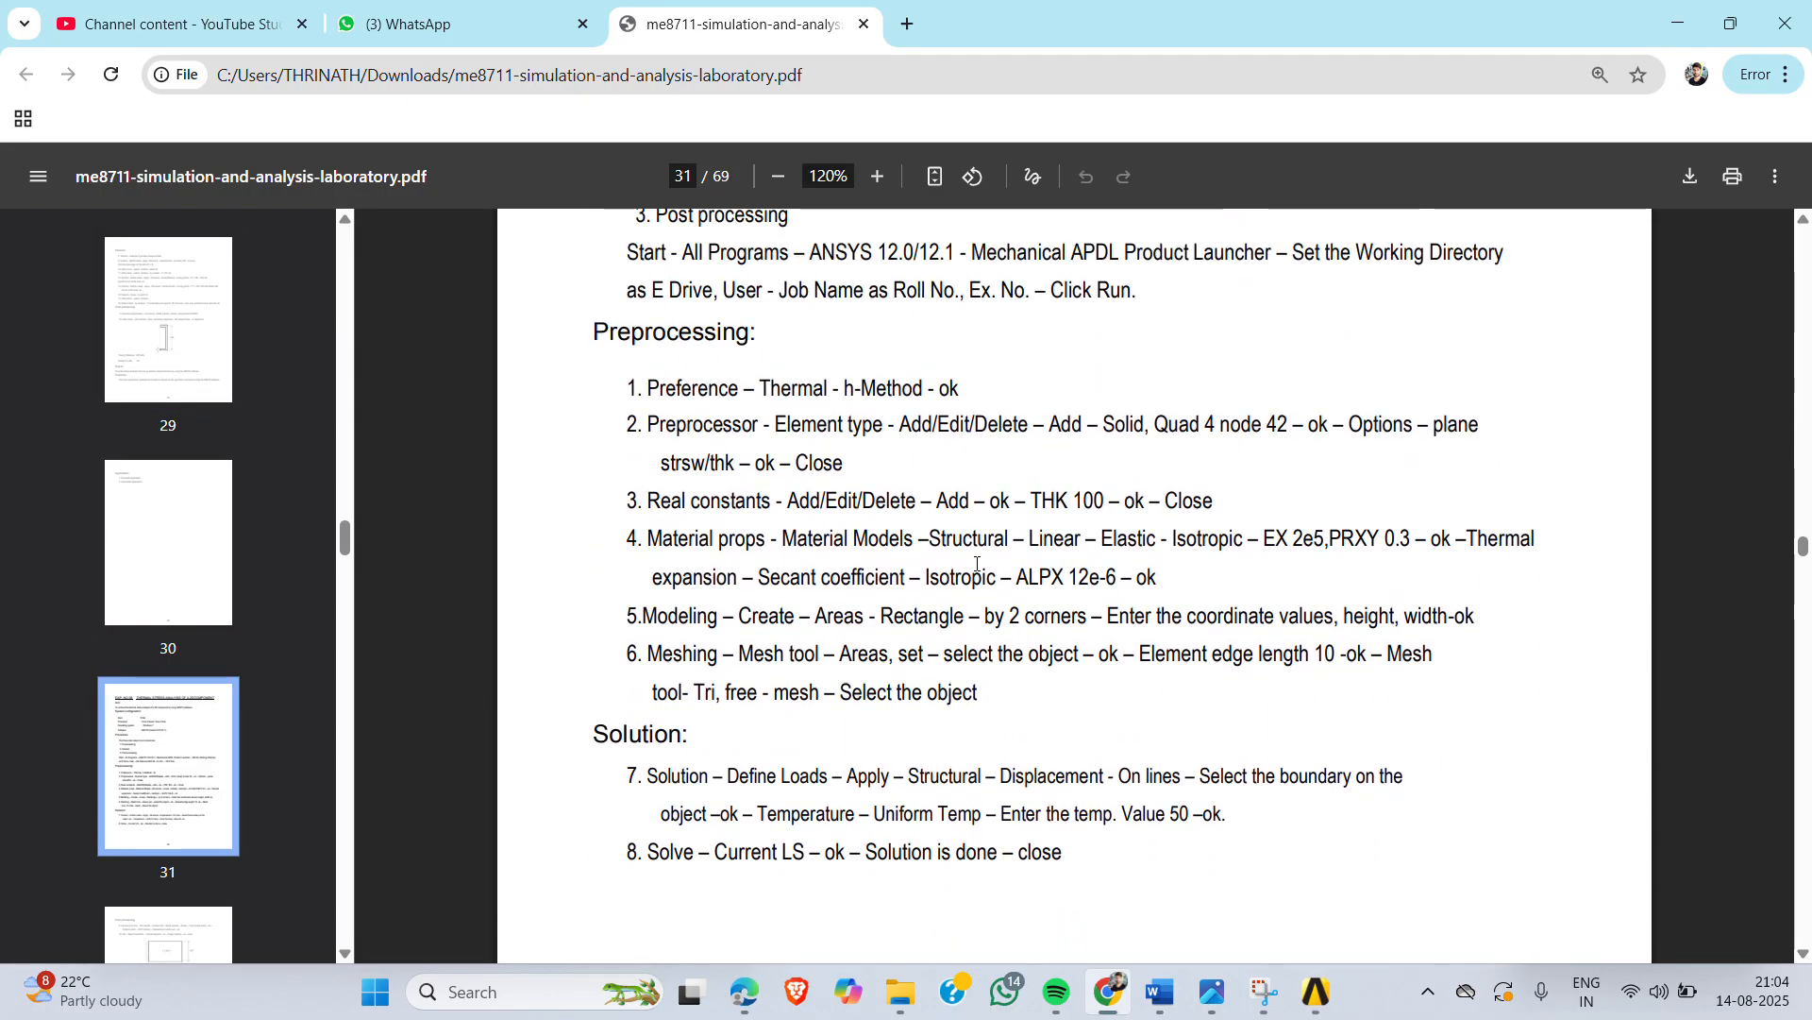
{"action": "scroll", "coordinate": [977, 564], "scroll_direction": "down", "scroll_amount": 1}
{"action": "scroll", "coordinate": [977, 564], "scroll_direction": "down", "scroll_amount": 1}
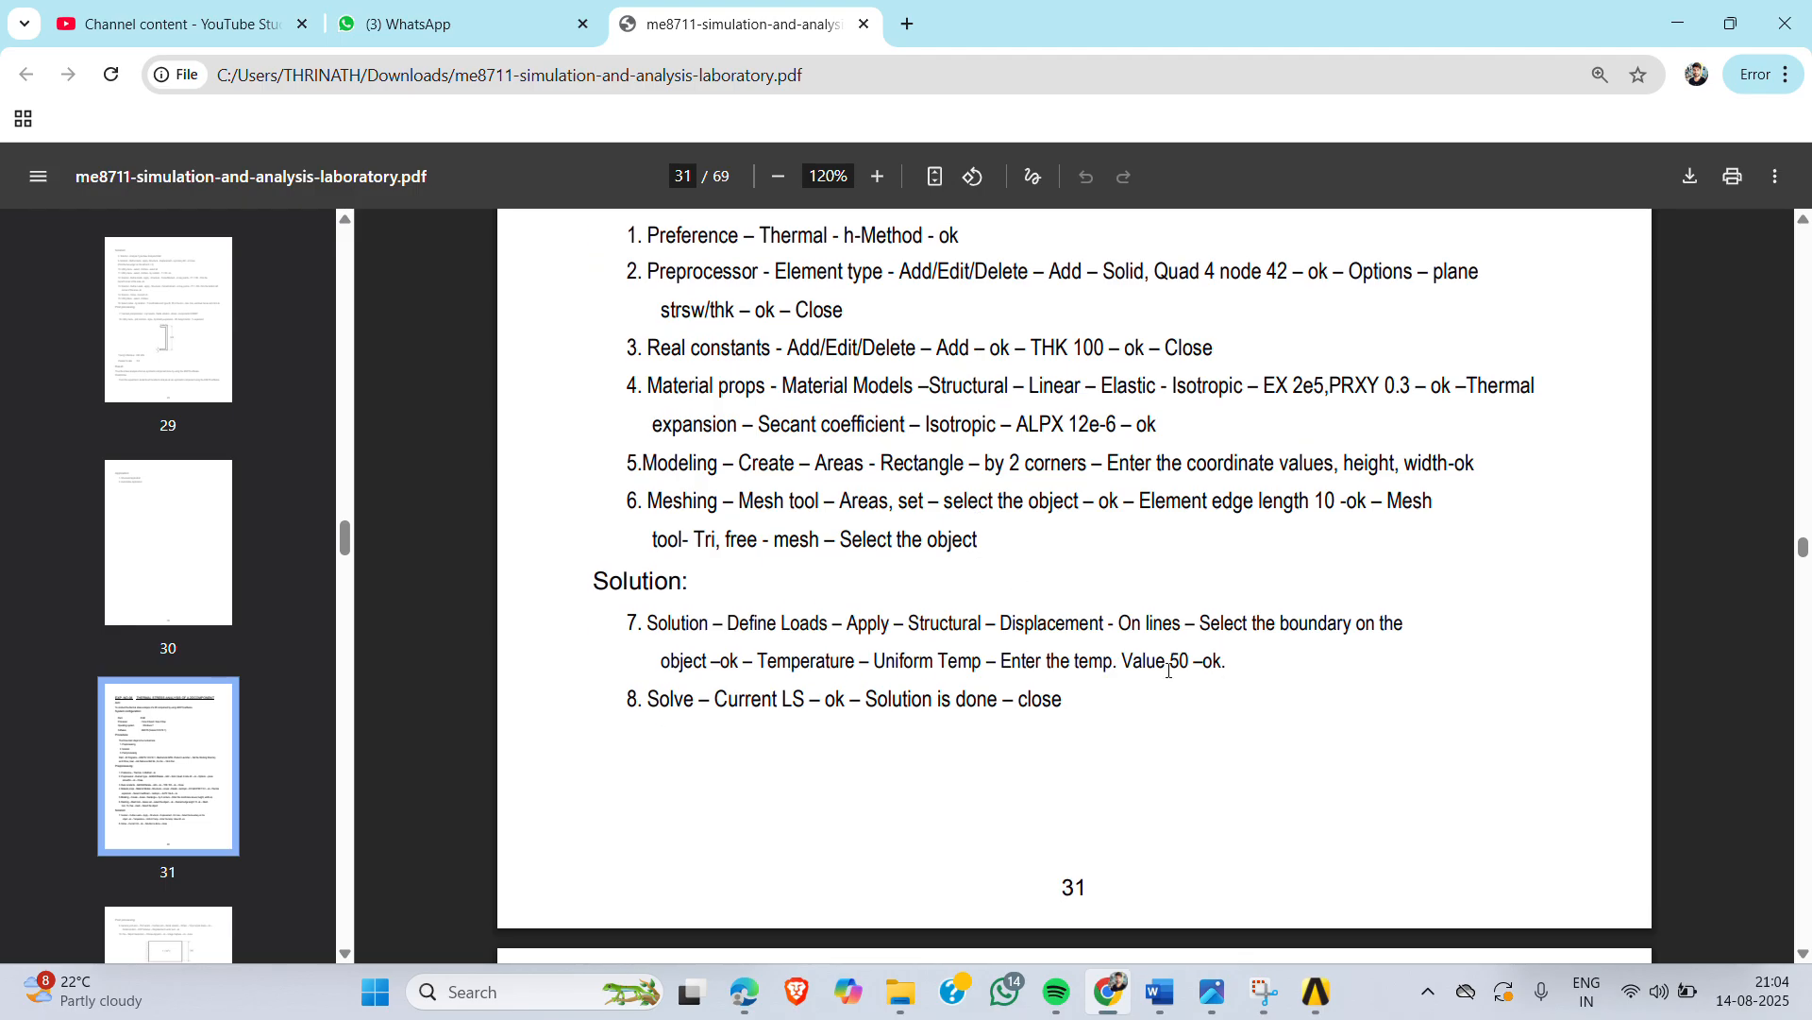
{"action": "left_click_drag", "start_coordinate": [1159, 668], "coordinate": [1239, 665]}
{"action": "mouse_move", "coordinate": [1317, 991]}
{"action": "left_click", "coordinate": [1403, 869]}
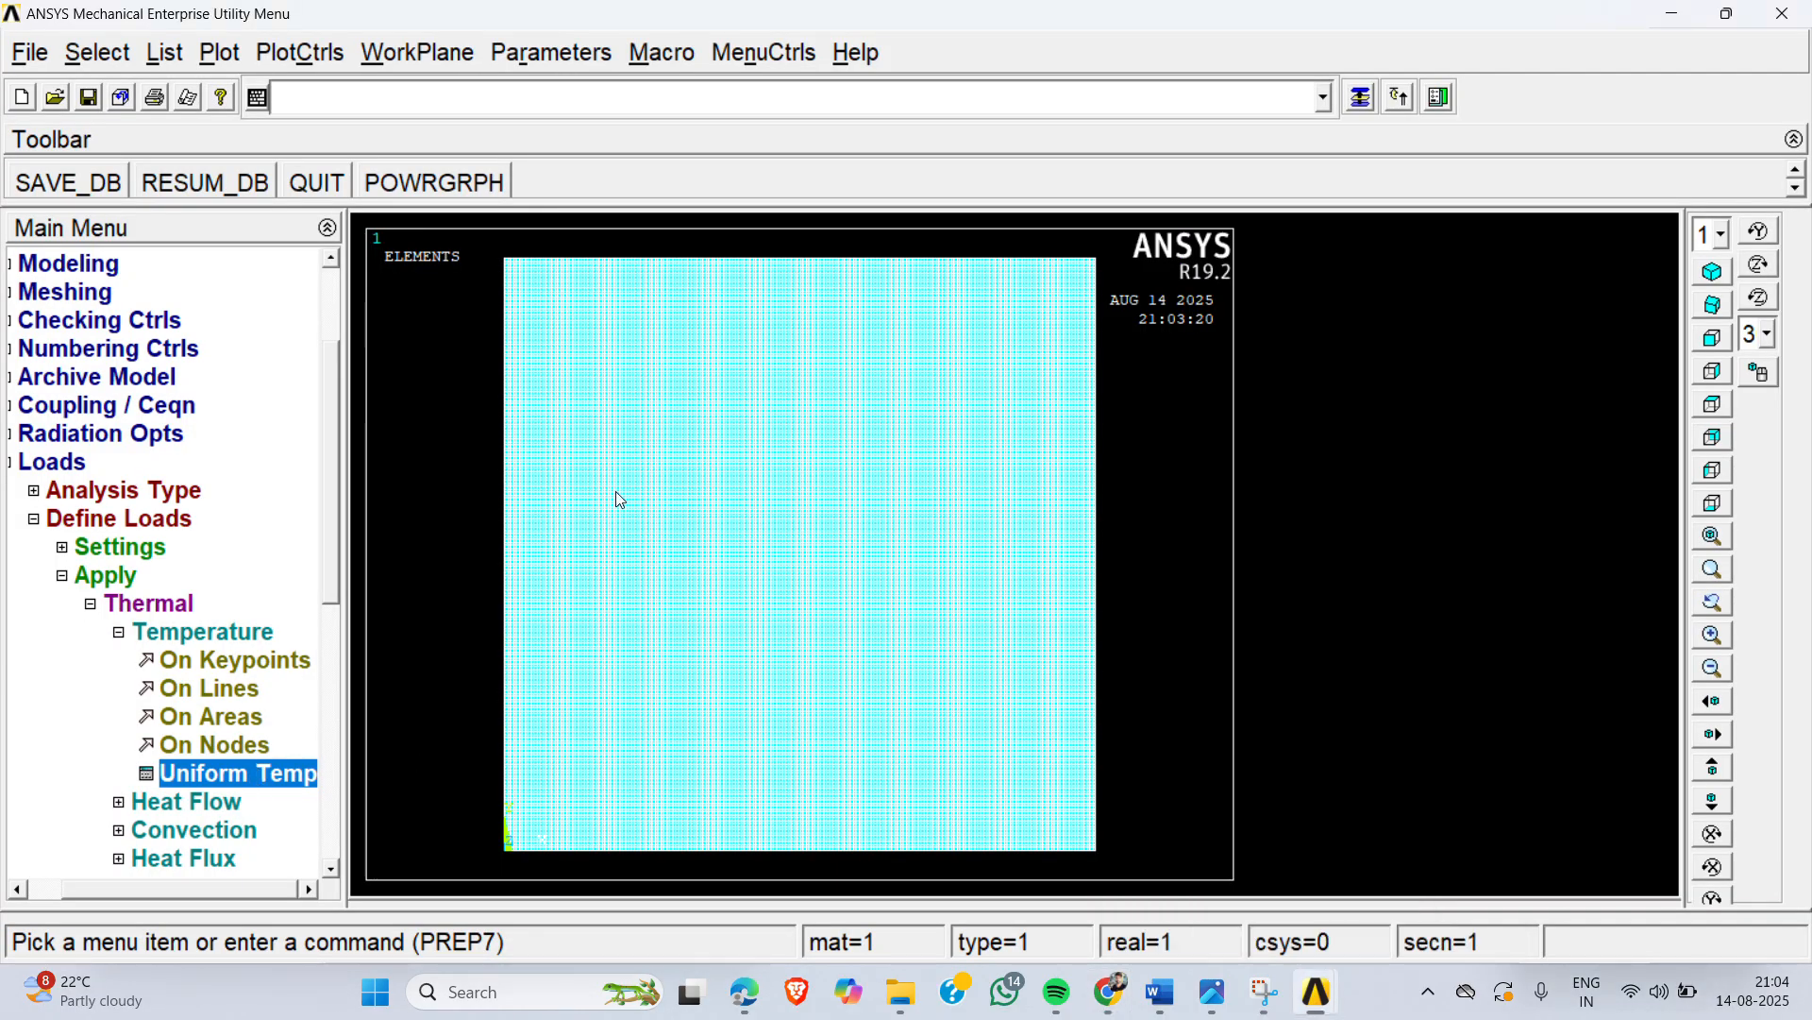
Step: Bring the hidden Uniform Temperature dialog back to the front and confirm the load
{"action": "left_click", "coordinate": [1364, 97]}
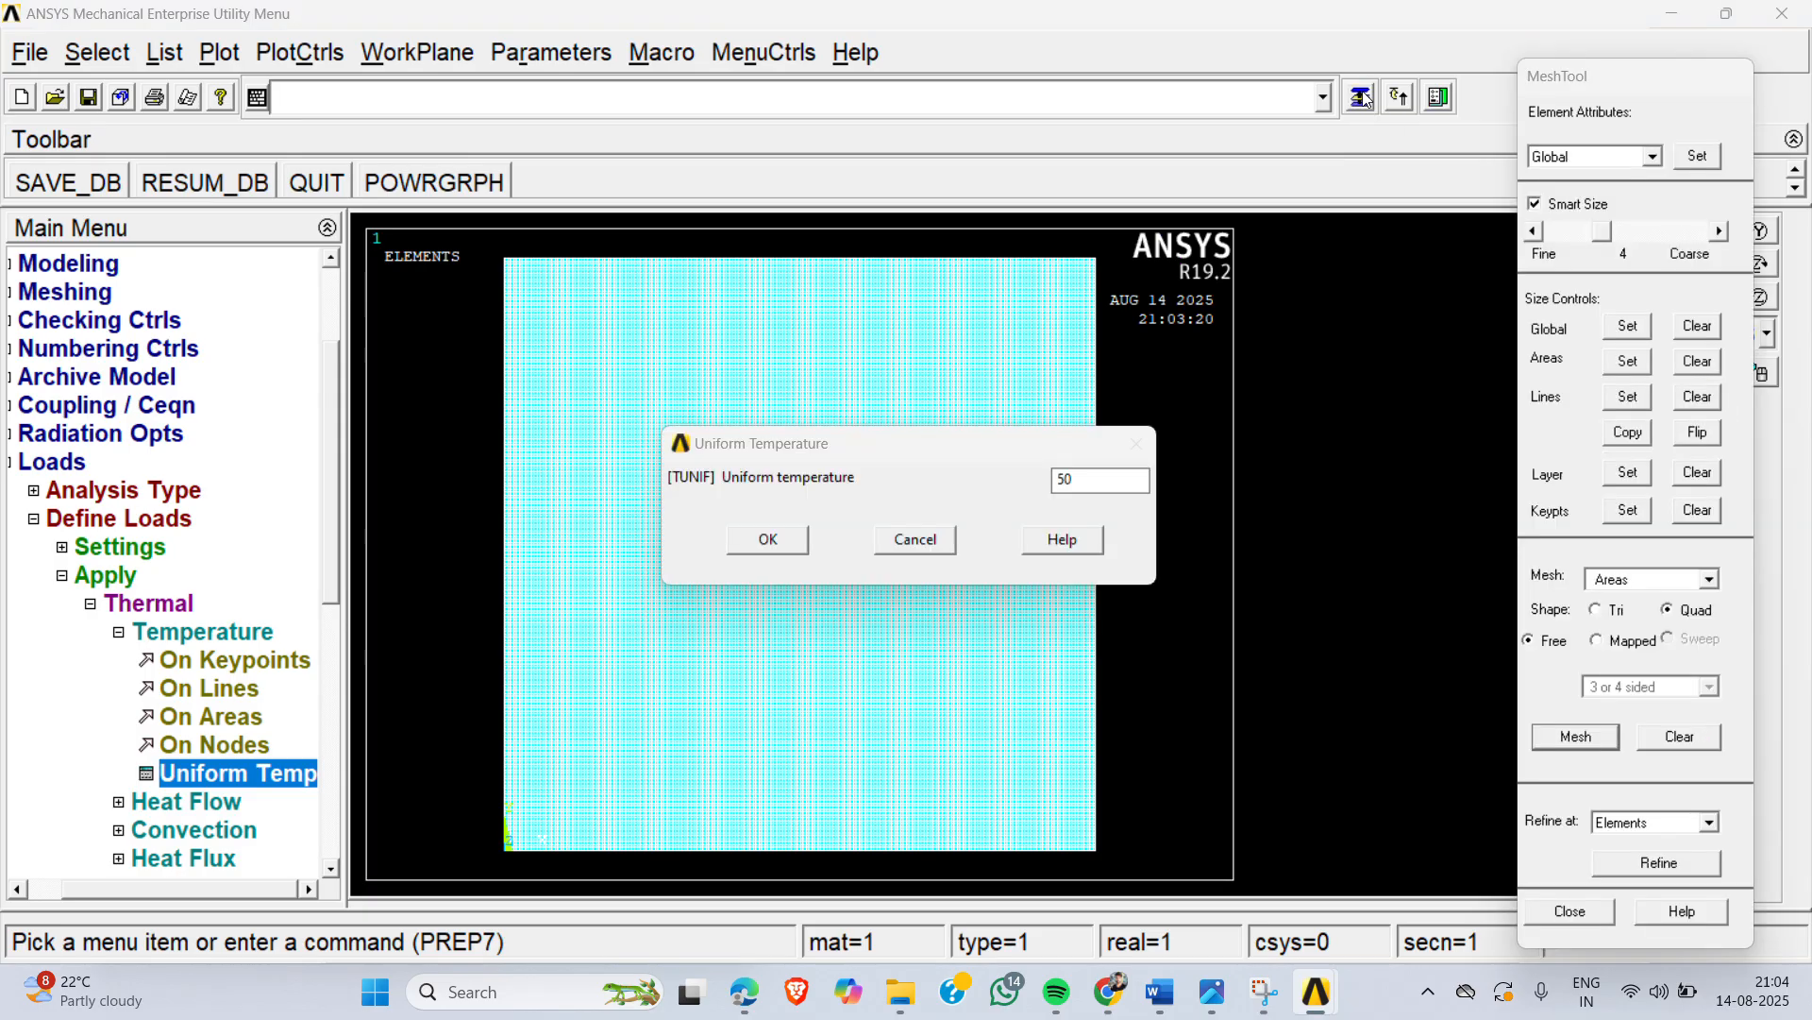
{"action": "left_click_drag", "start_coordinate": [1083, 486], "coordinate": [937, 517]}
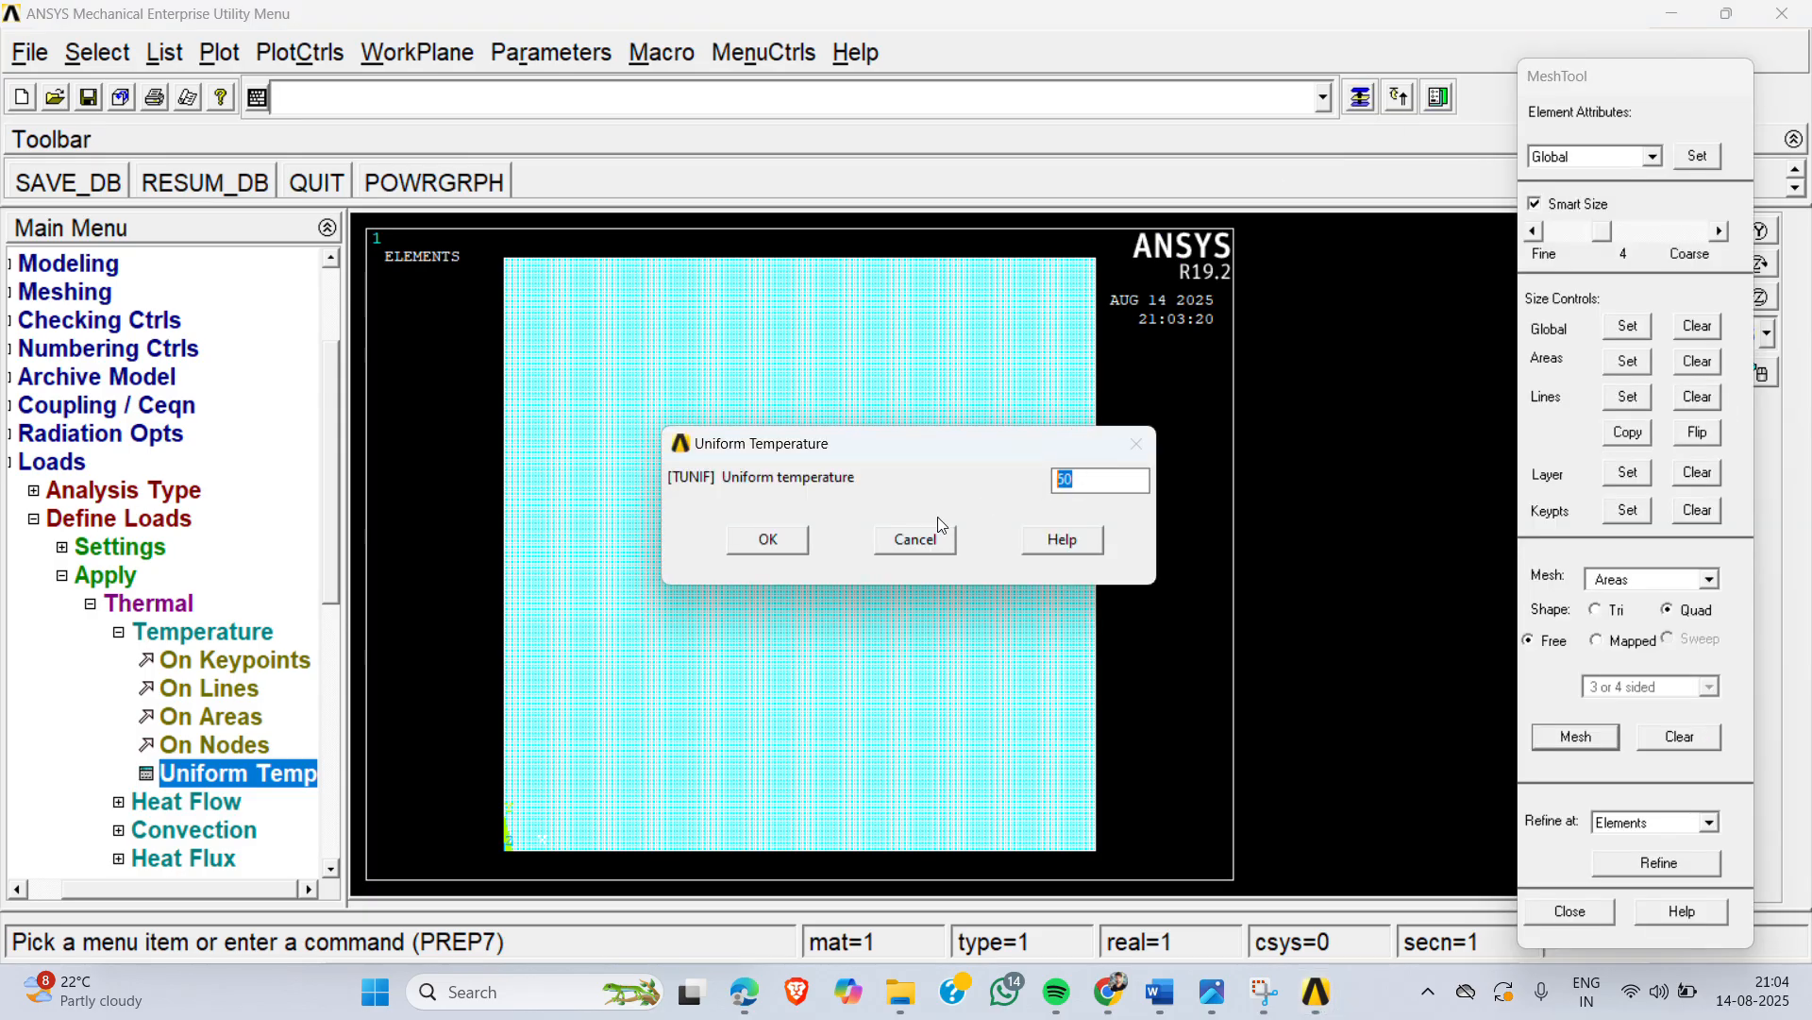
{"action": "left_click", "coordinate": [737, 536]}
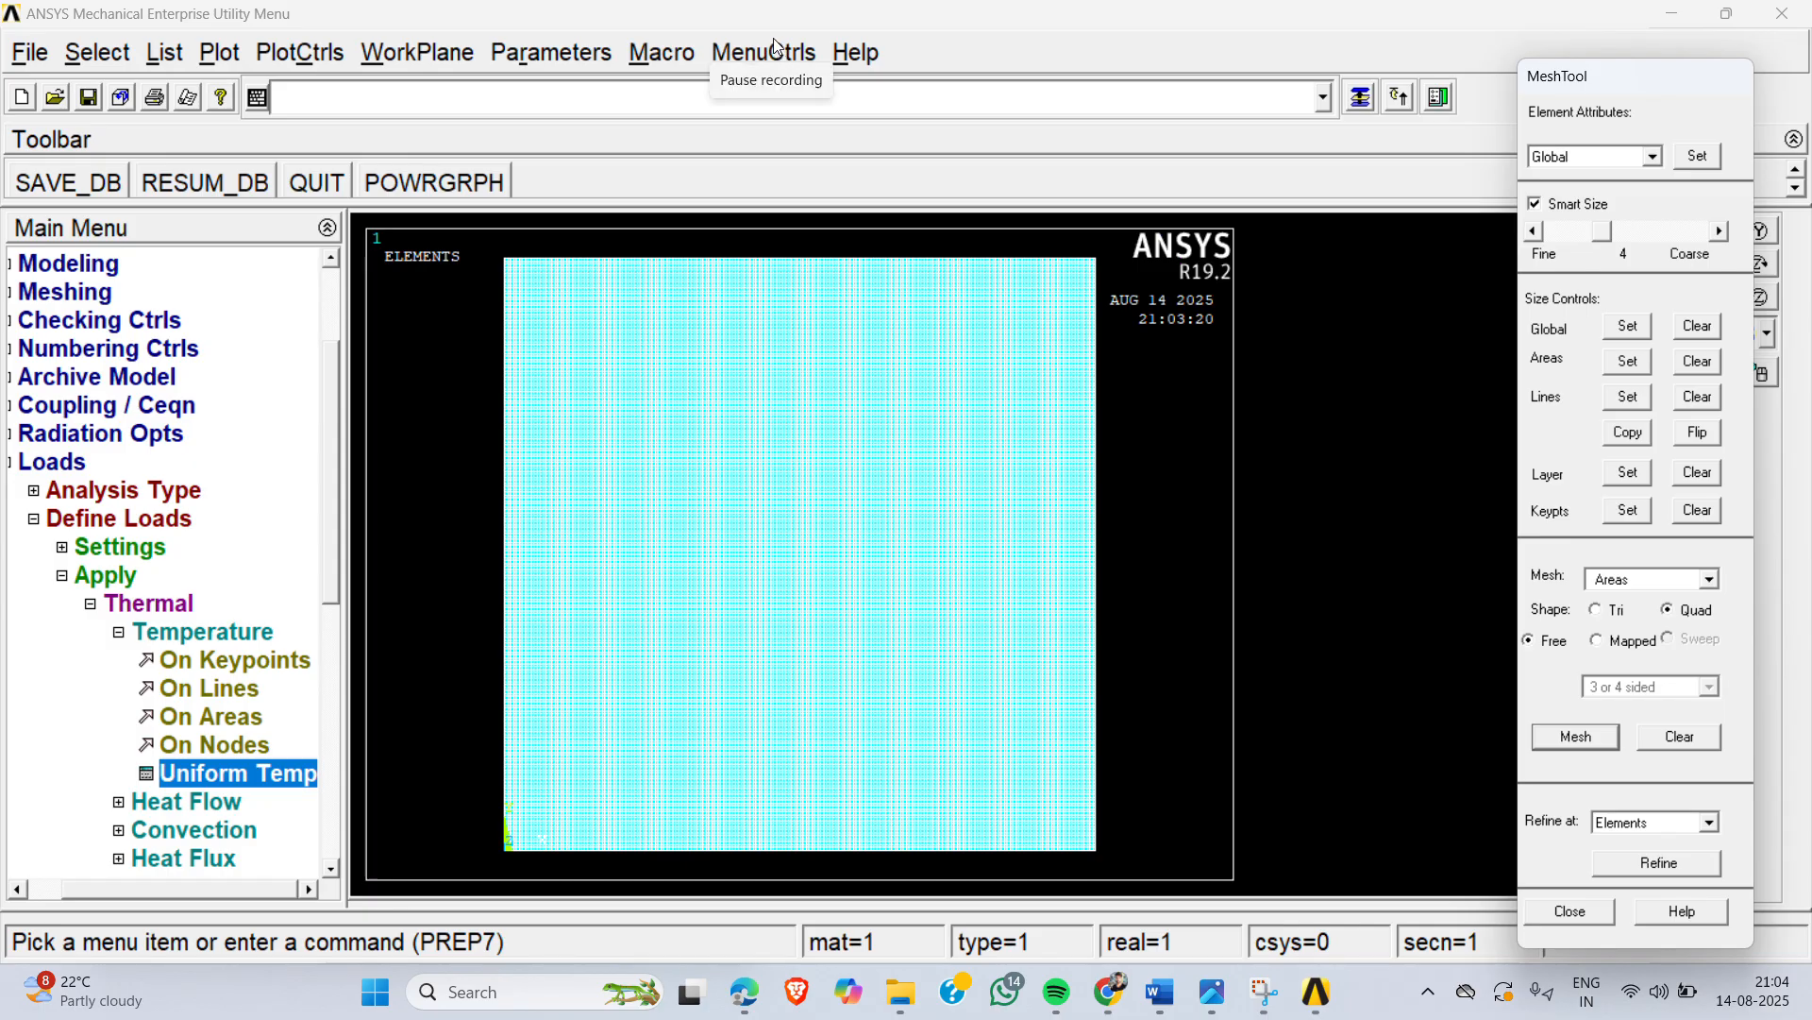
{"action": "left_click", "coordinate": [773, 38]}
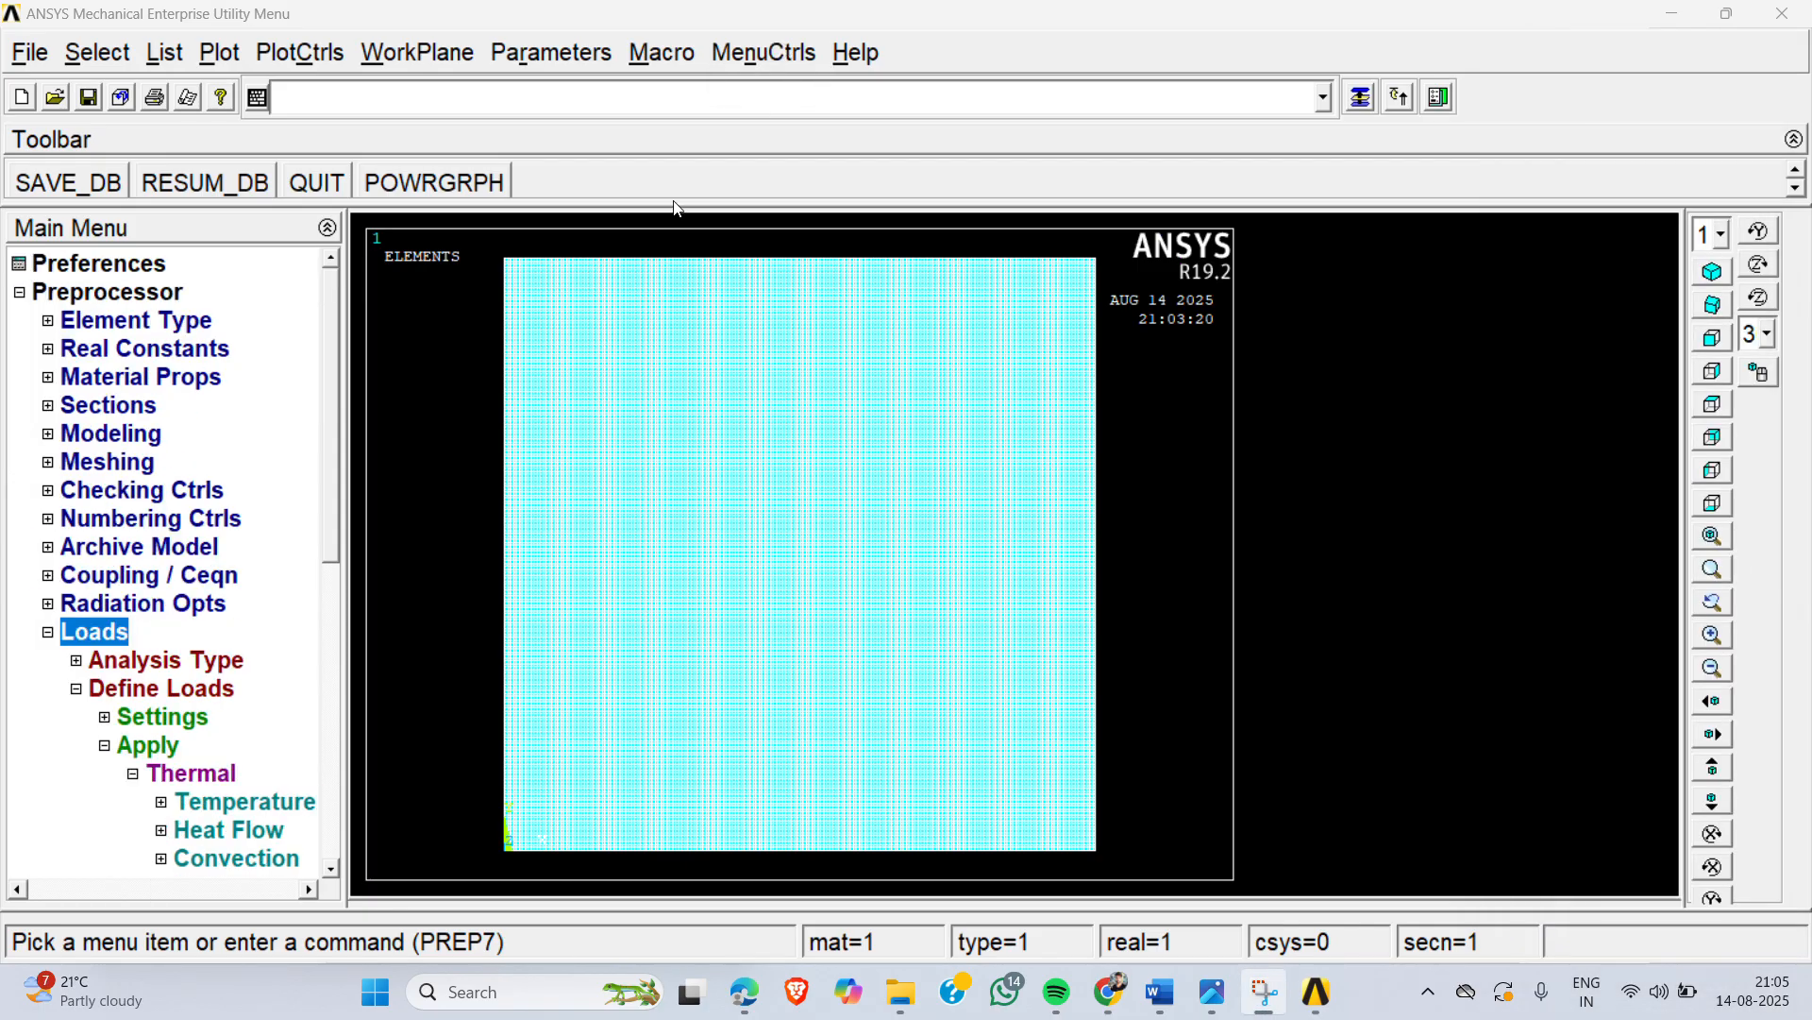
Step: Apply a temperature constraint on the left edge line of the plate with All DOF as a constant value
{"action": "left_click", "coordinate": [261, 806]}
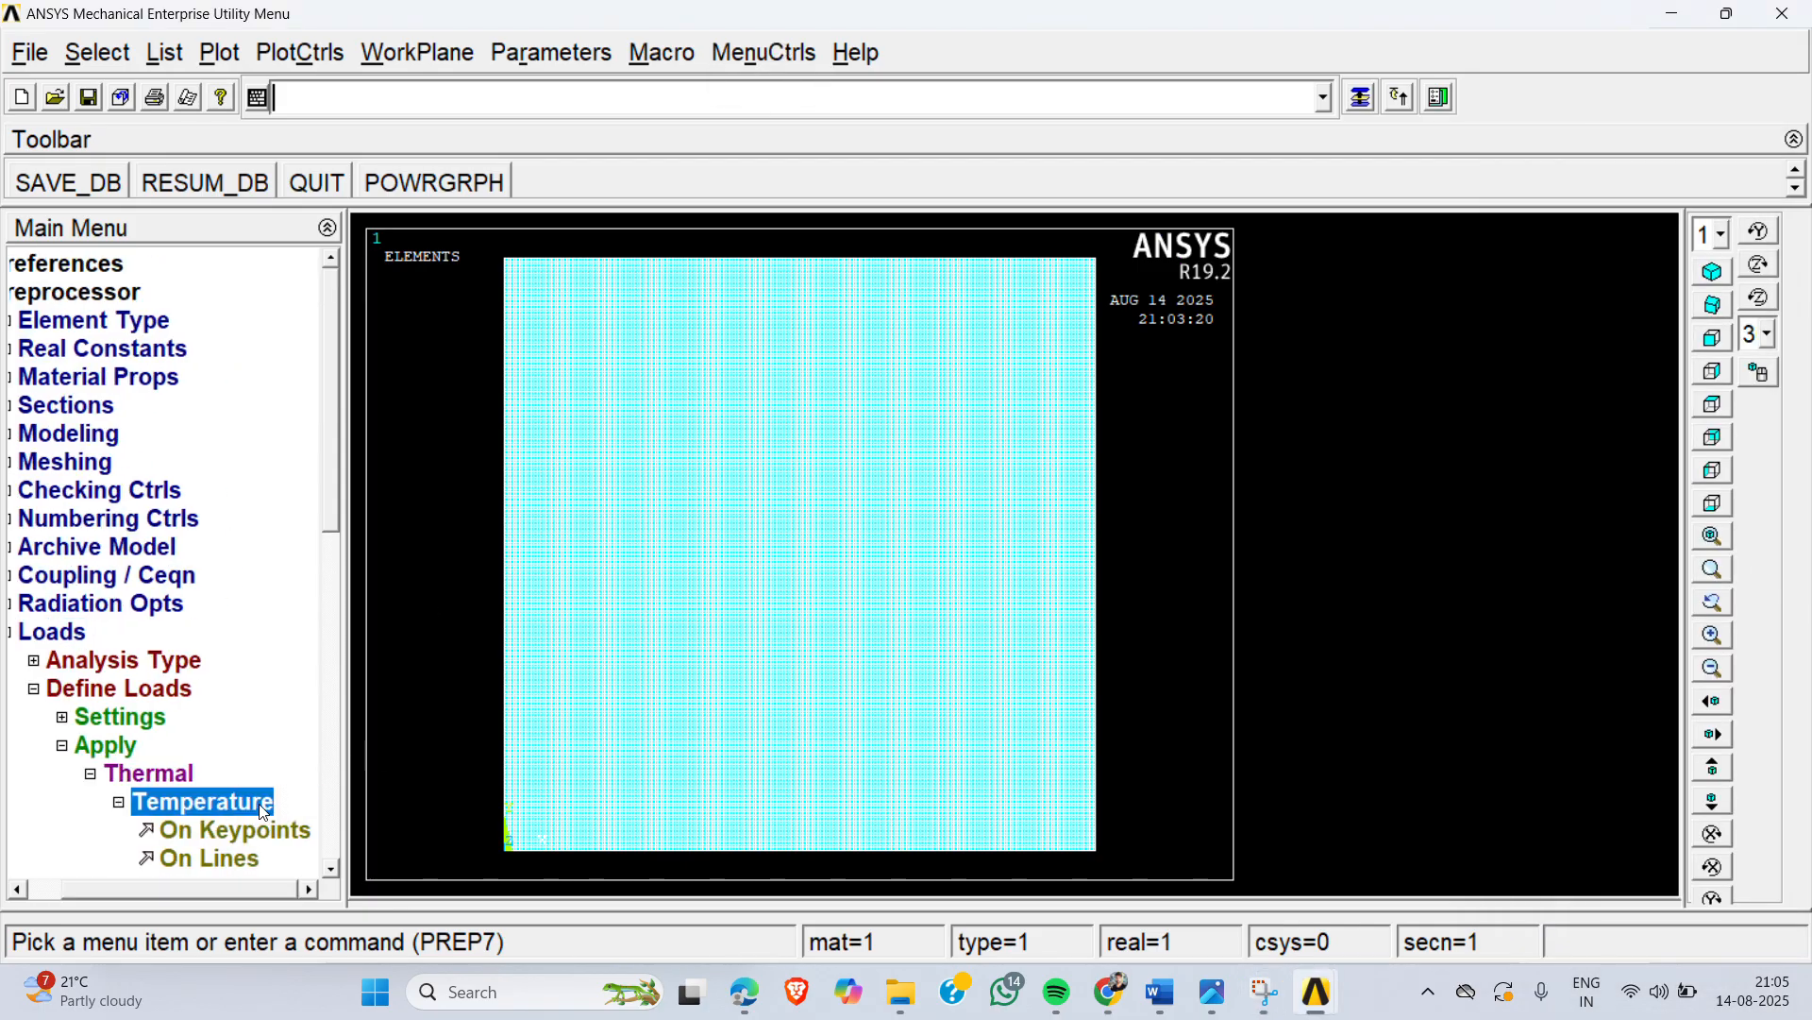
{"action": "left_click", "coordinate": [235, 865]}
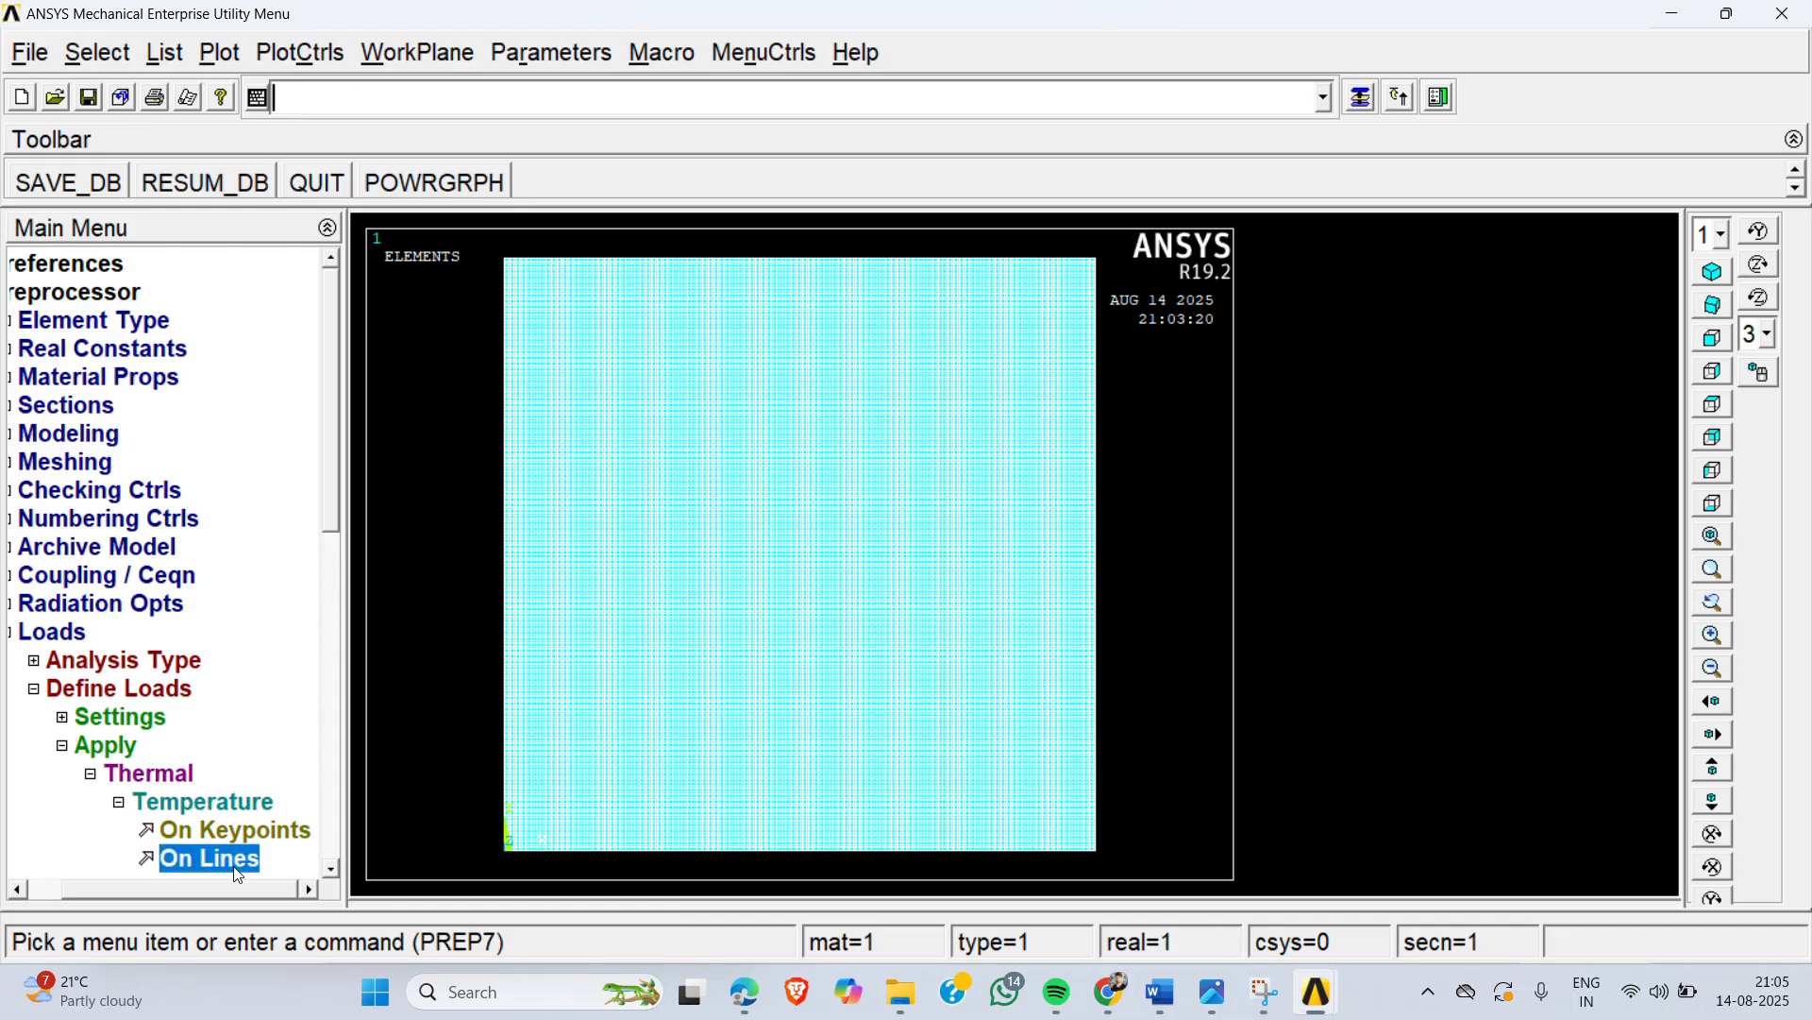
{"action": "left_click", "coordinate": [506, 590]}
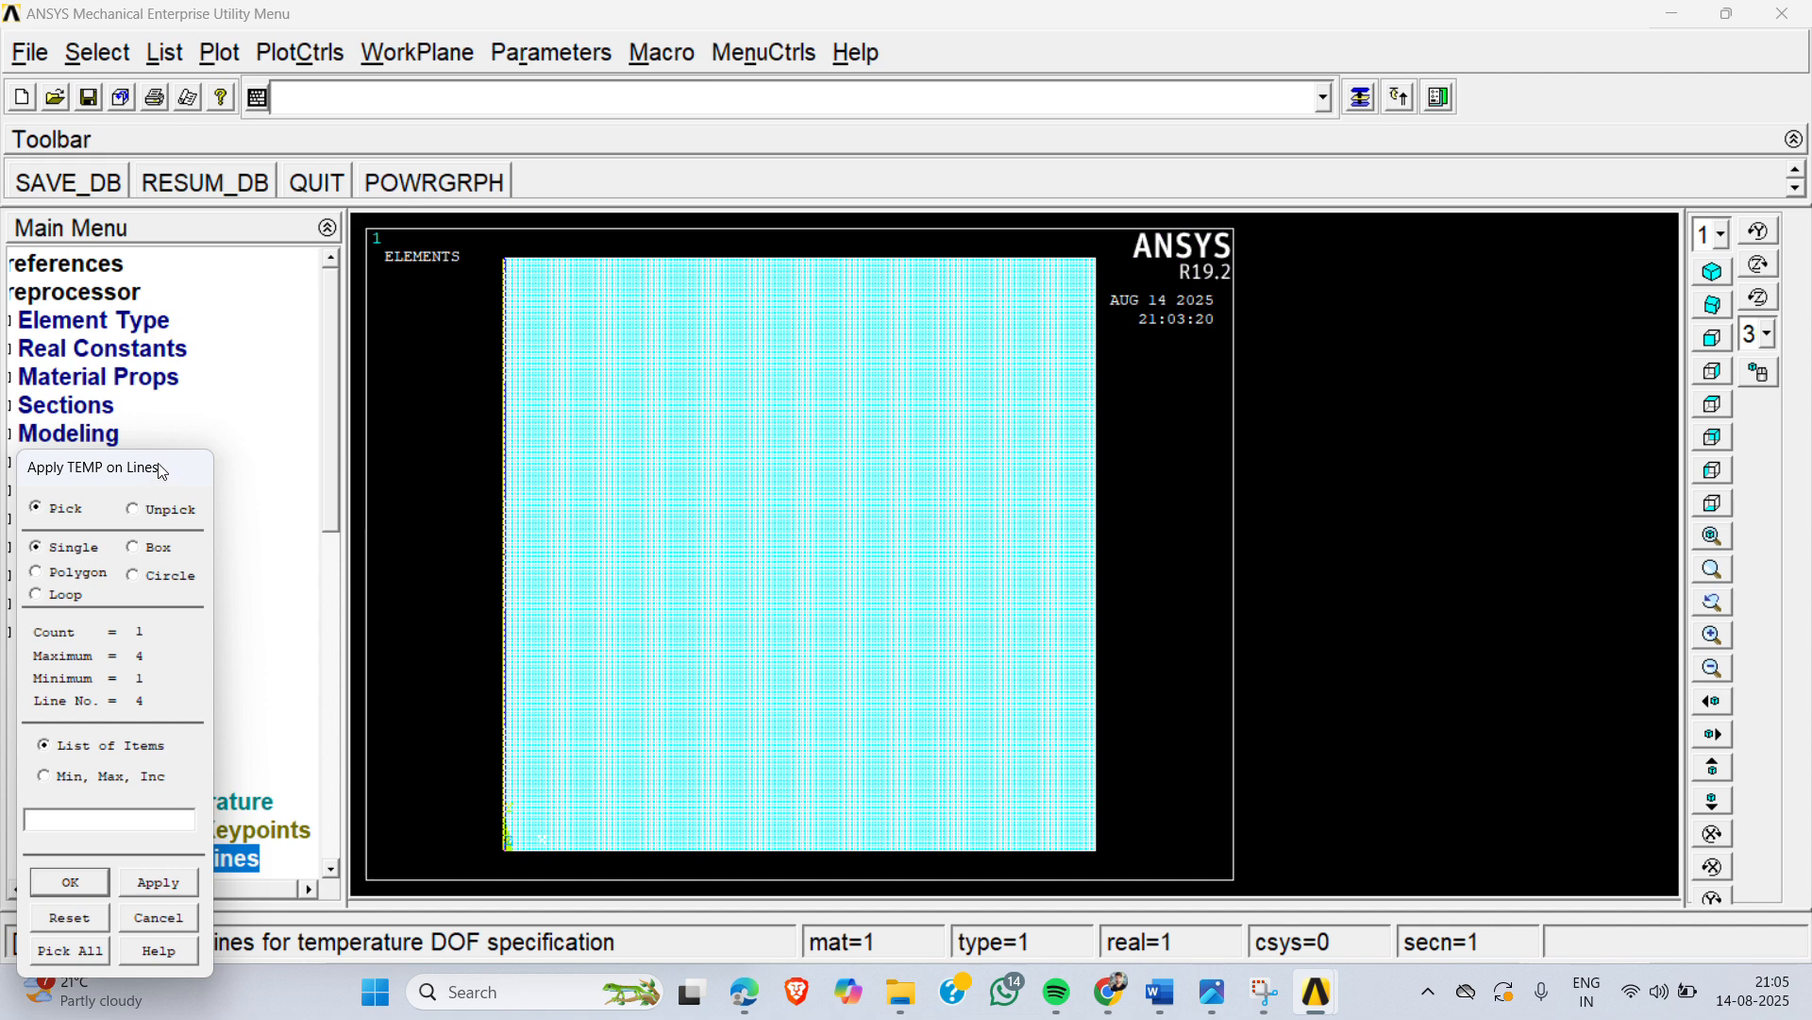
{"action": "left_click_drag", "start_coordinate": [159, 465], "coordinate": [294, 196]}
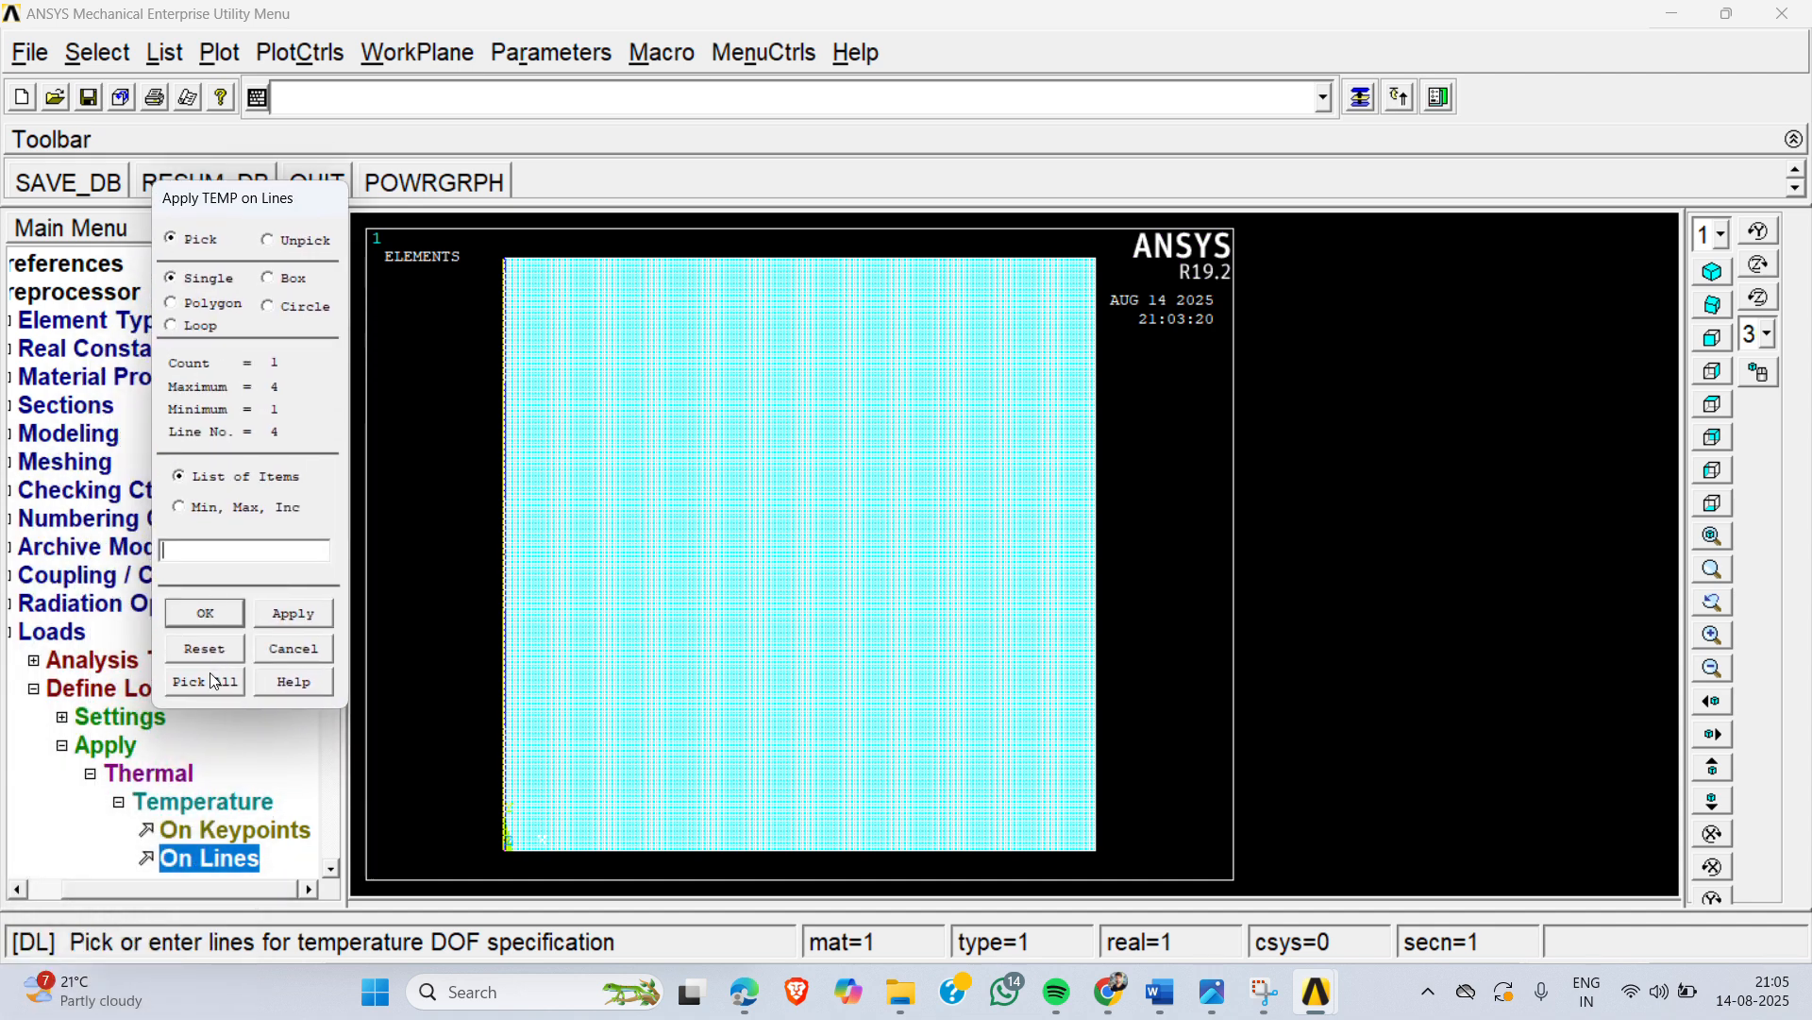
{"action": "left_click", "coordinate": [205, 614]}
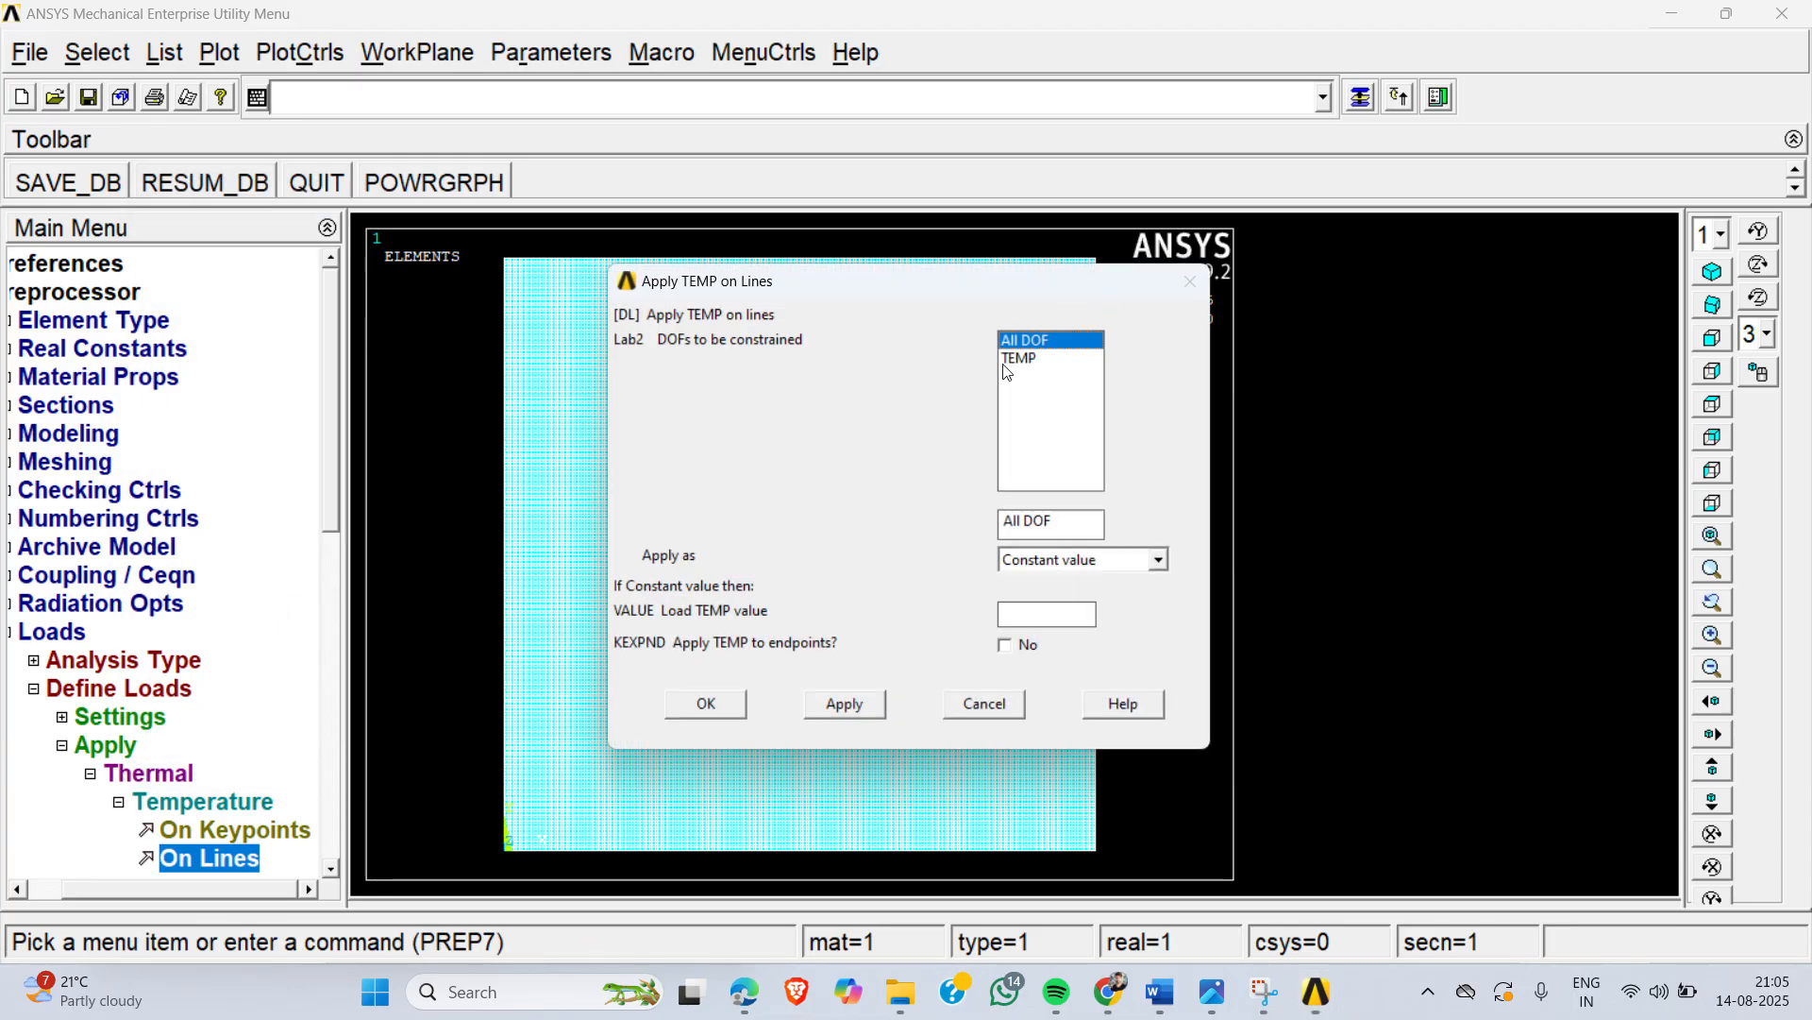
{"action": "left_click", "coordinate": [716, 704]}
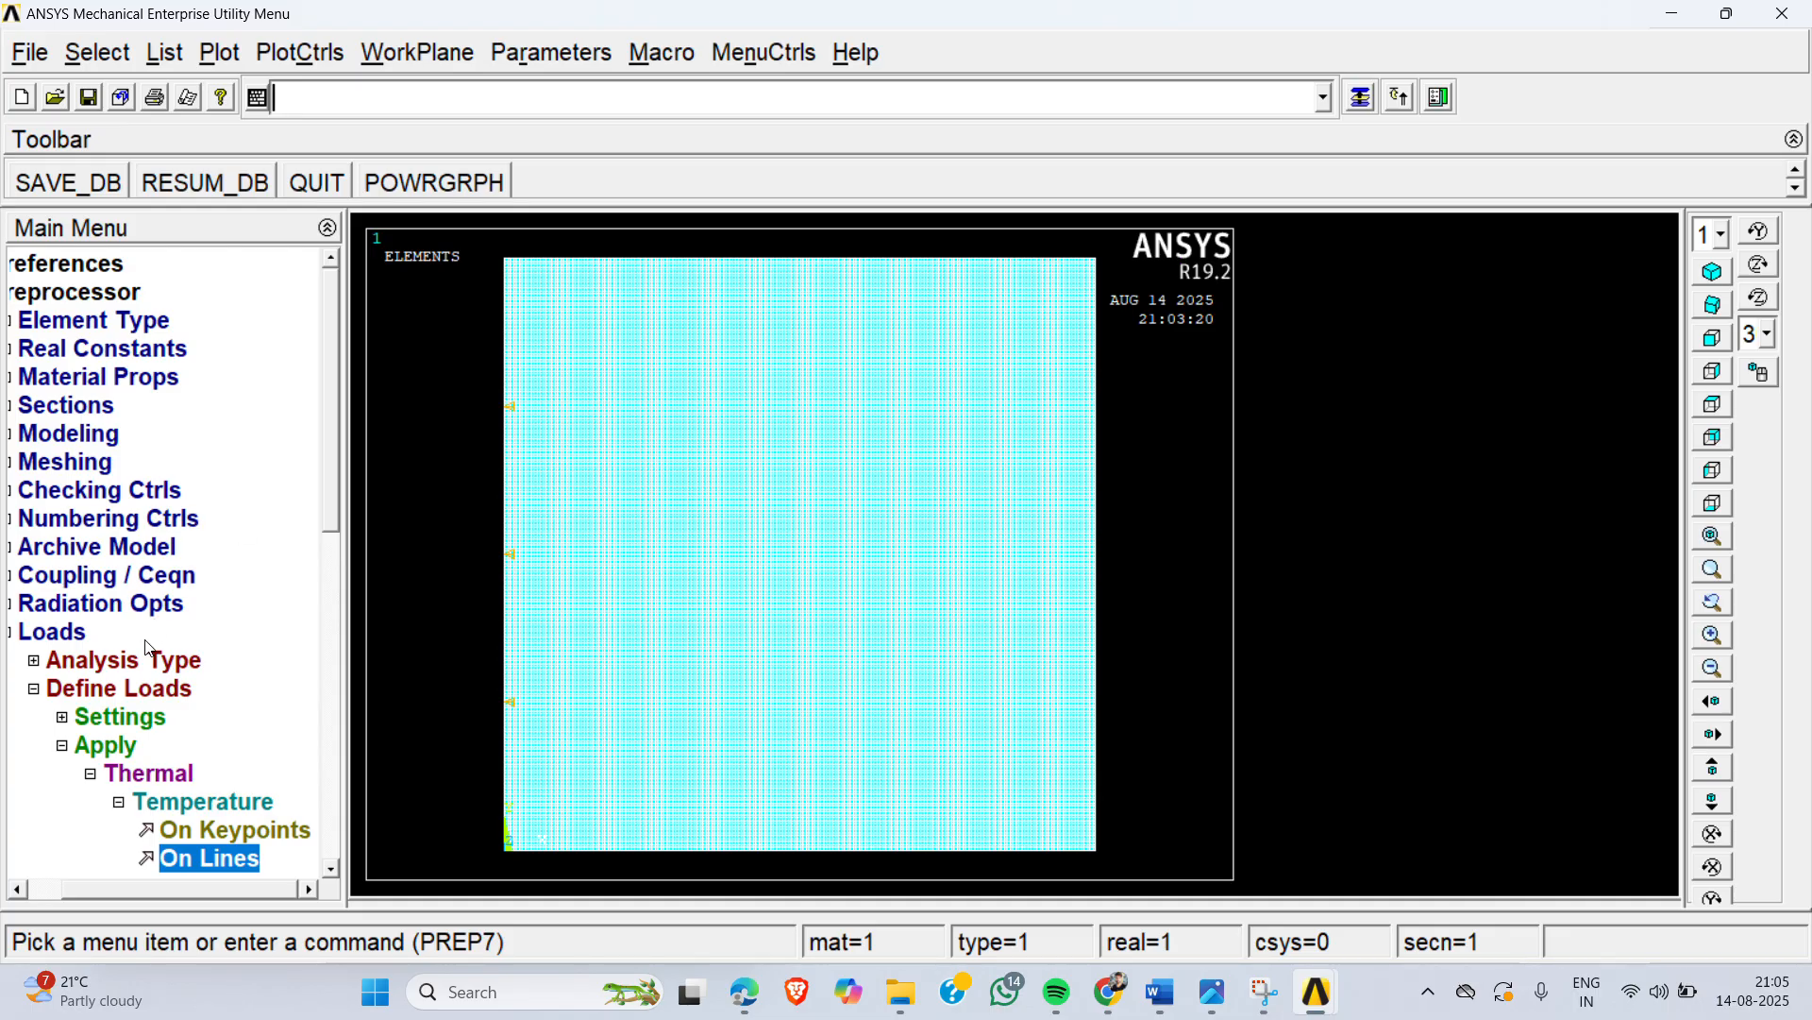
Step: Solve the current load step for the plate and close the solution note and status listing
{"action": "left_click", "coordinate": [75, 629]}
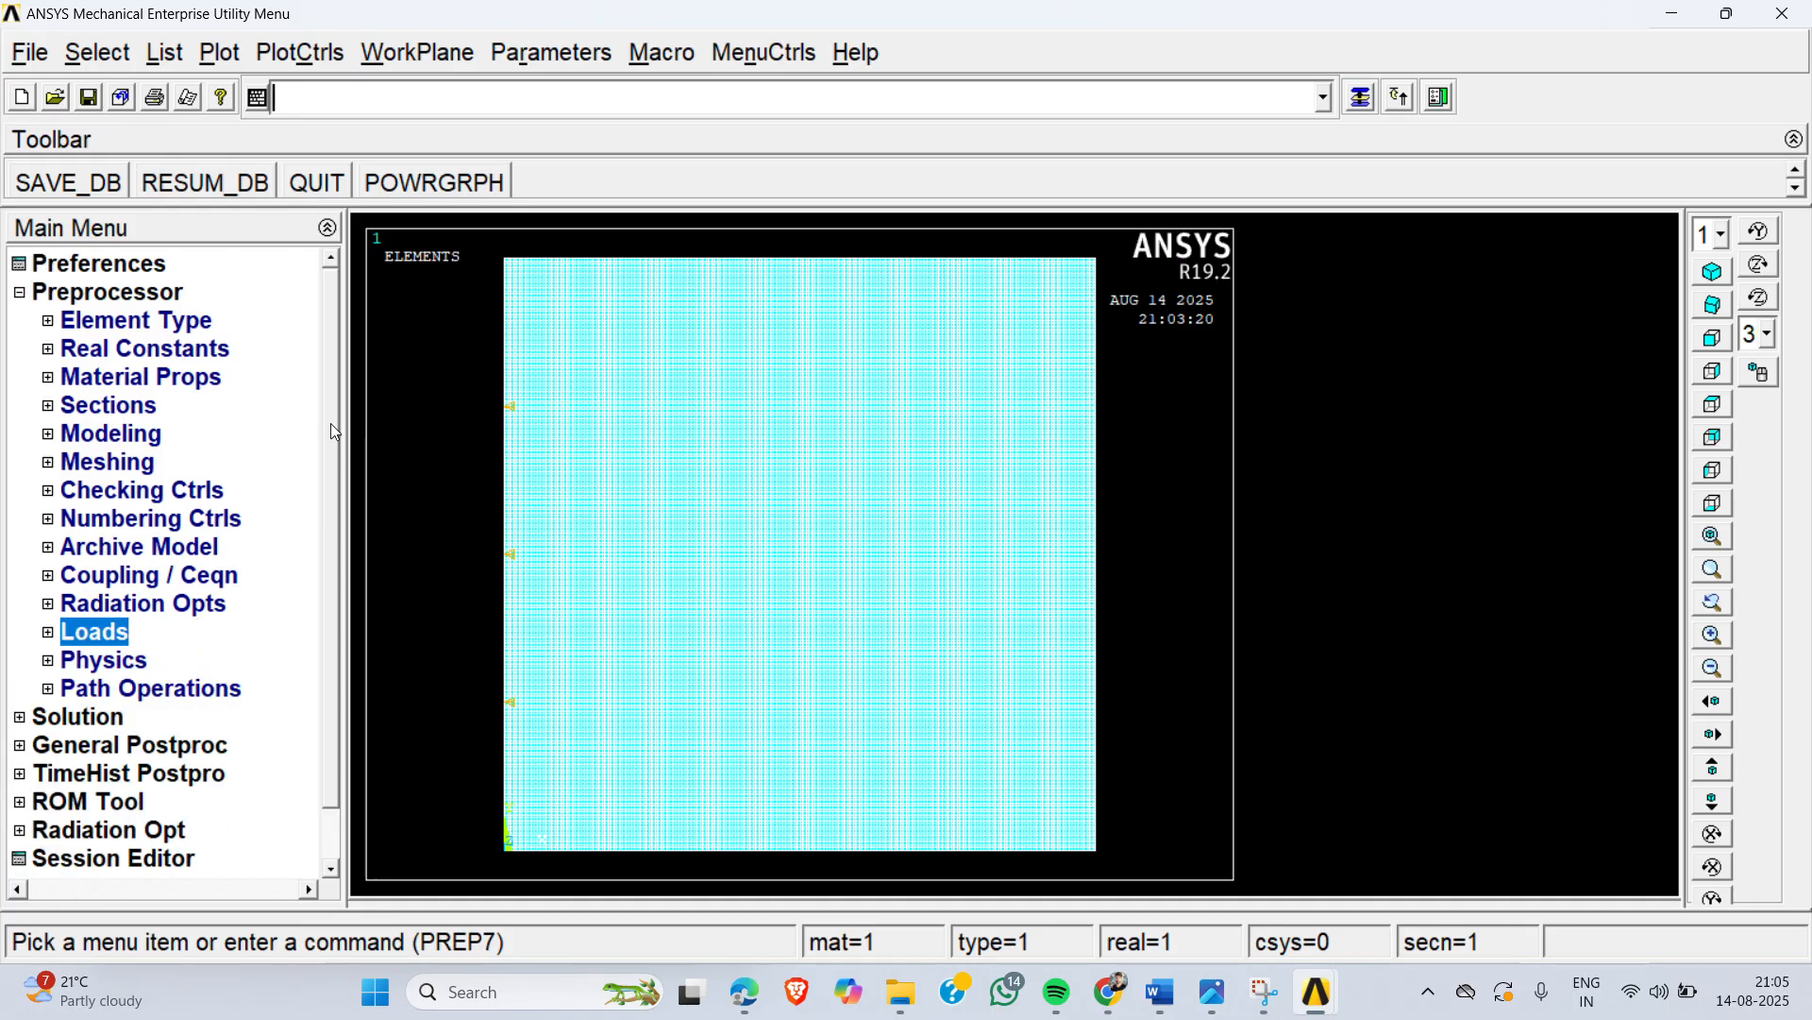
{"action": "scroll", "coordinate": [331, 426], "scroll_direction": "down", "scroll_amount": 1}
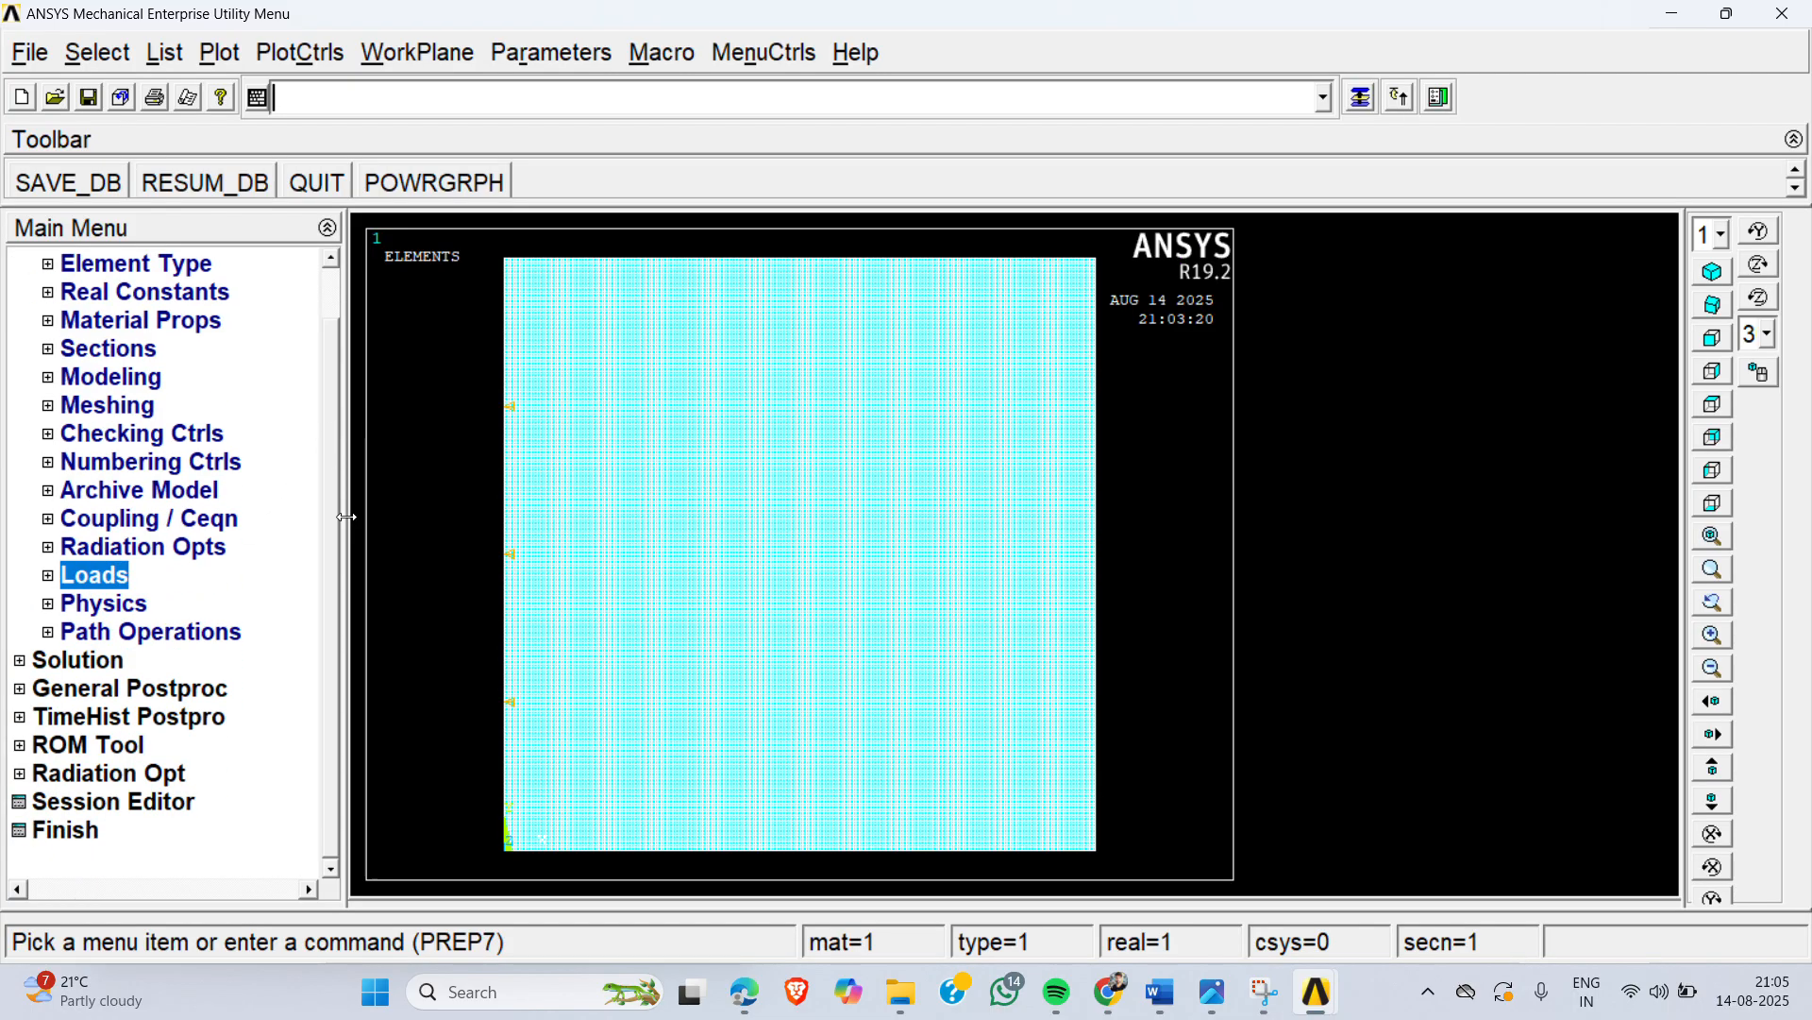
{"action": "left_click", "coordinate": [94, 663]}
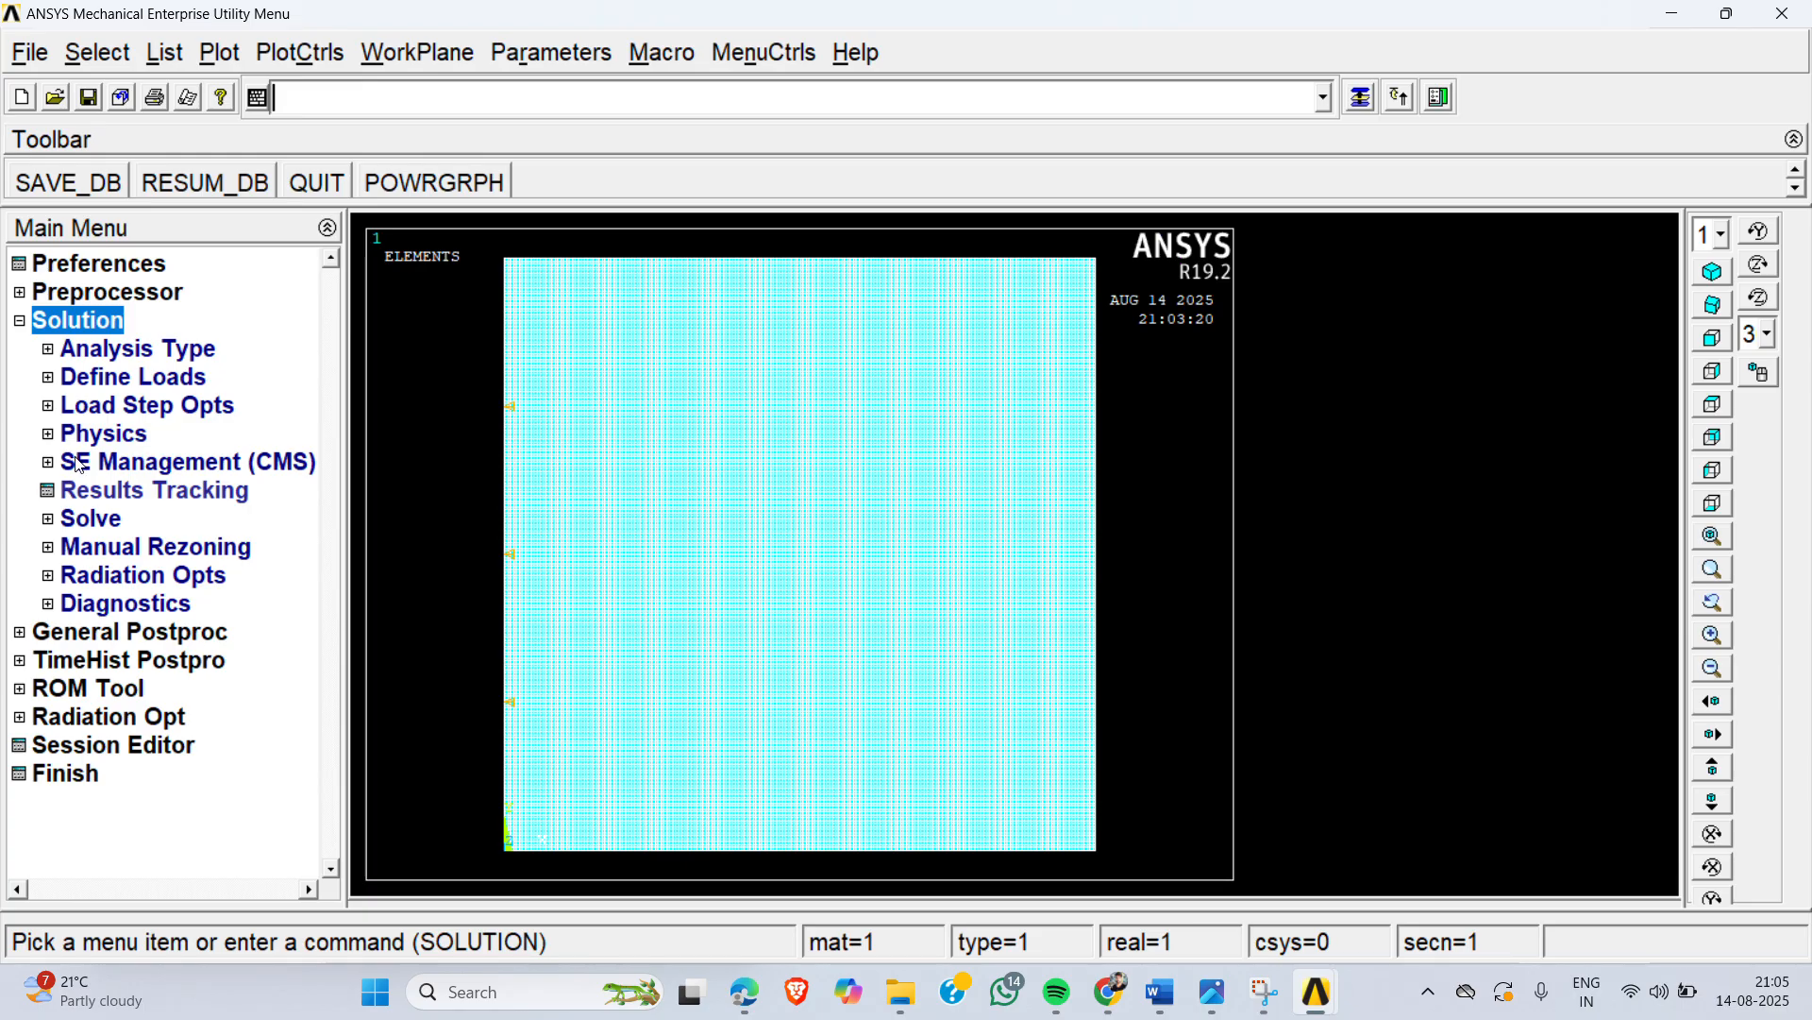
{"action": "left_click", "coordinate": [105, 525]}
{"action": "left_click", "coordinate": [179, 551]}
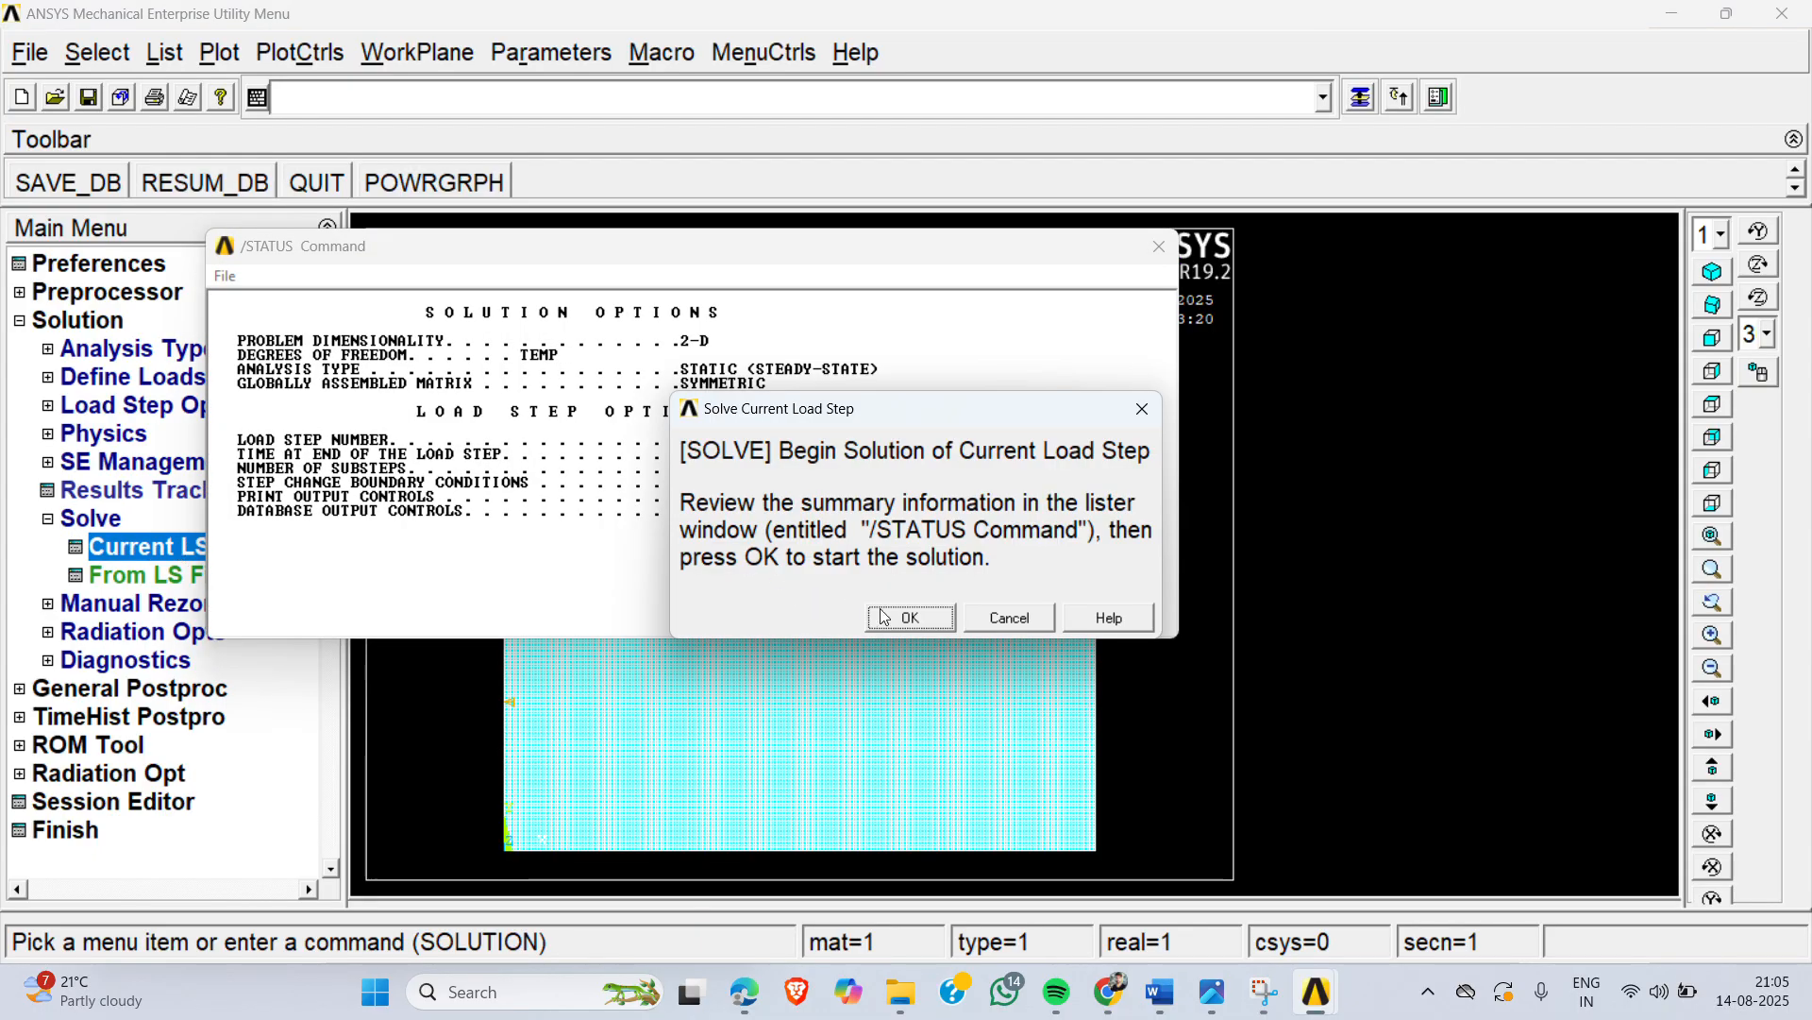
{"action": "left_click", "coordinate": [883, 616]}
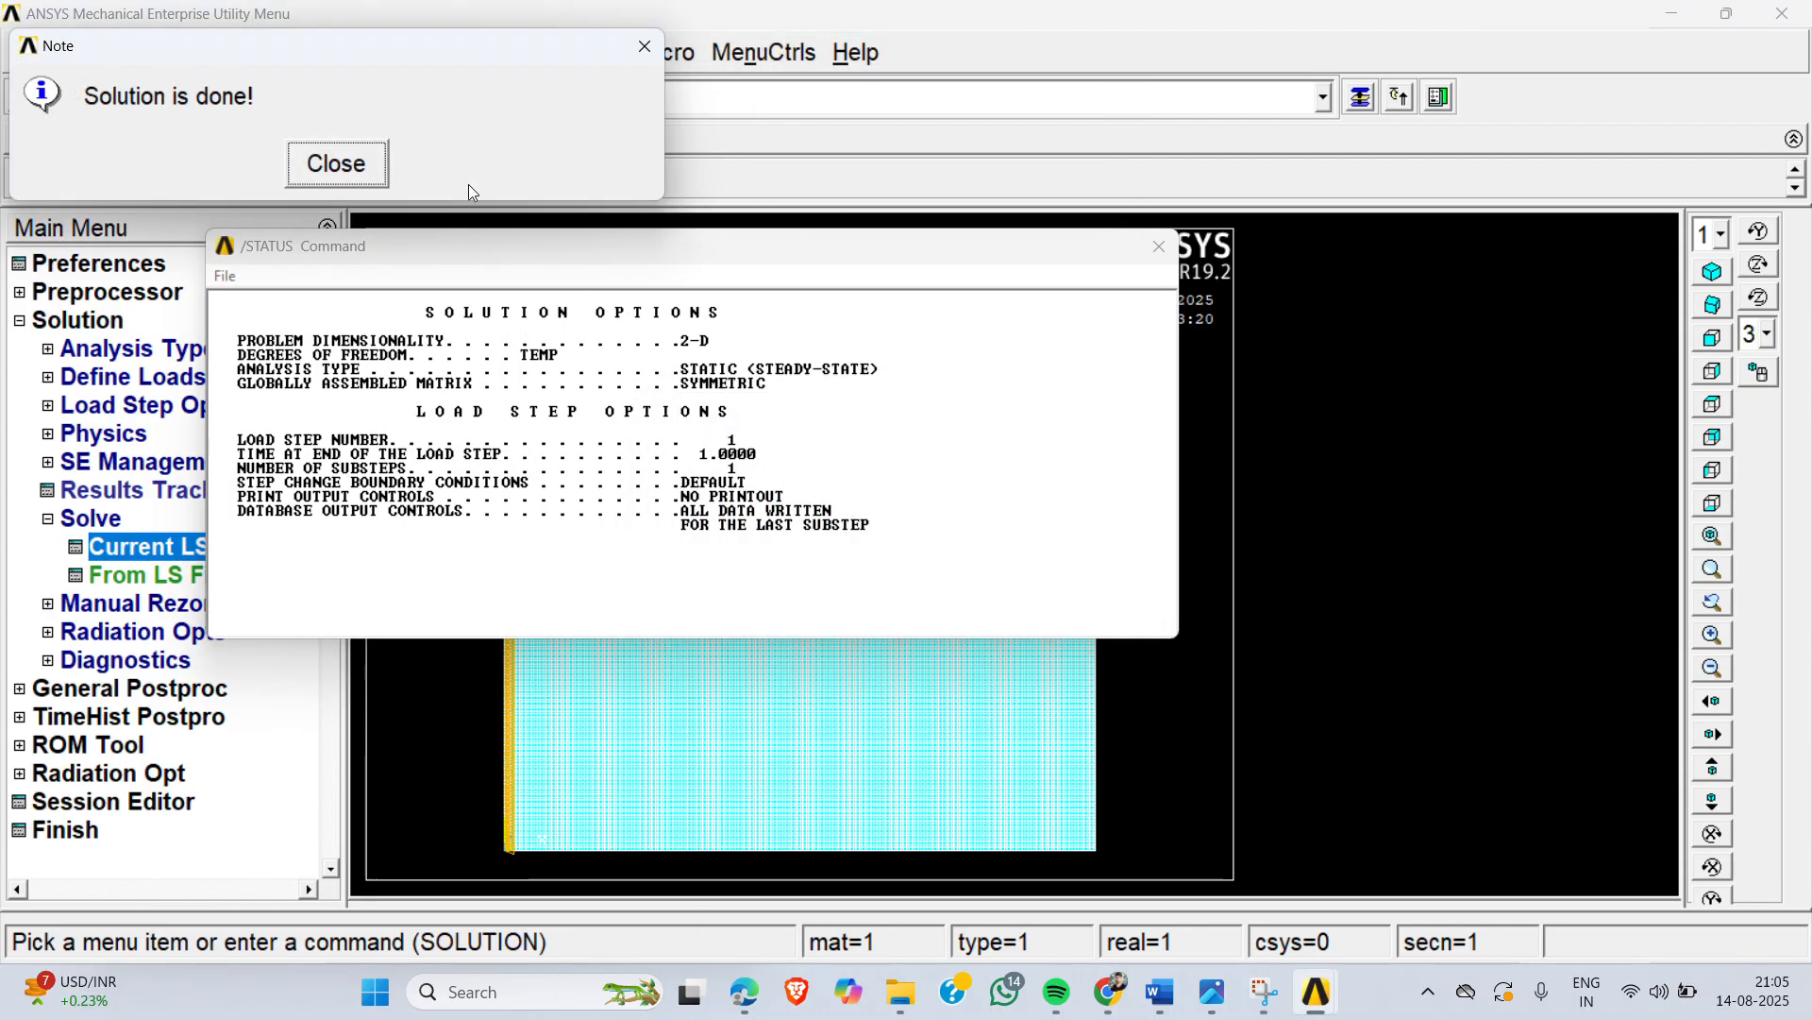
{"action": "left_click", "coordinate": [352, 175]}
{"action": "left_click", "coordinate": [1160, 248]}
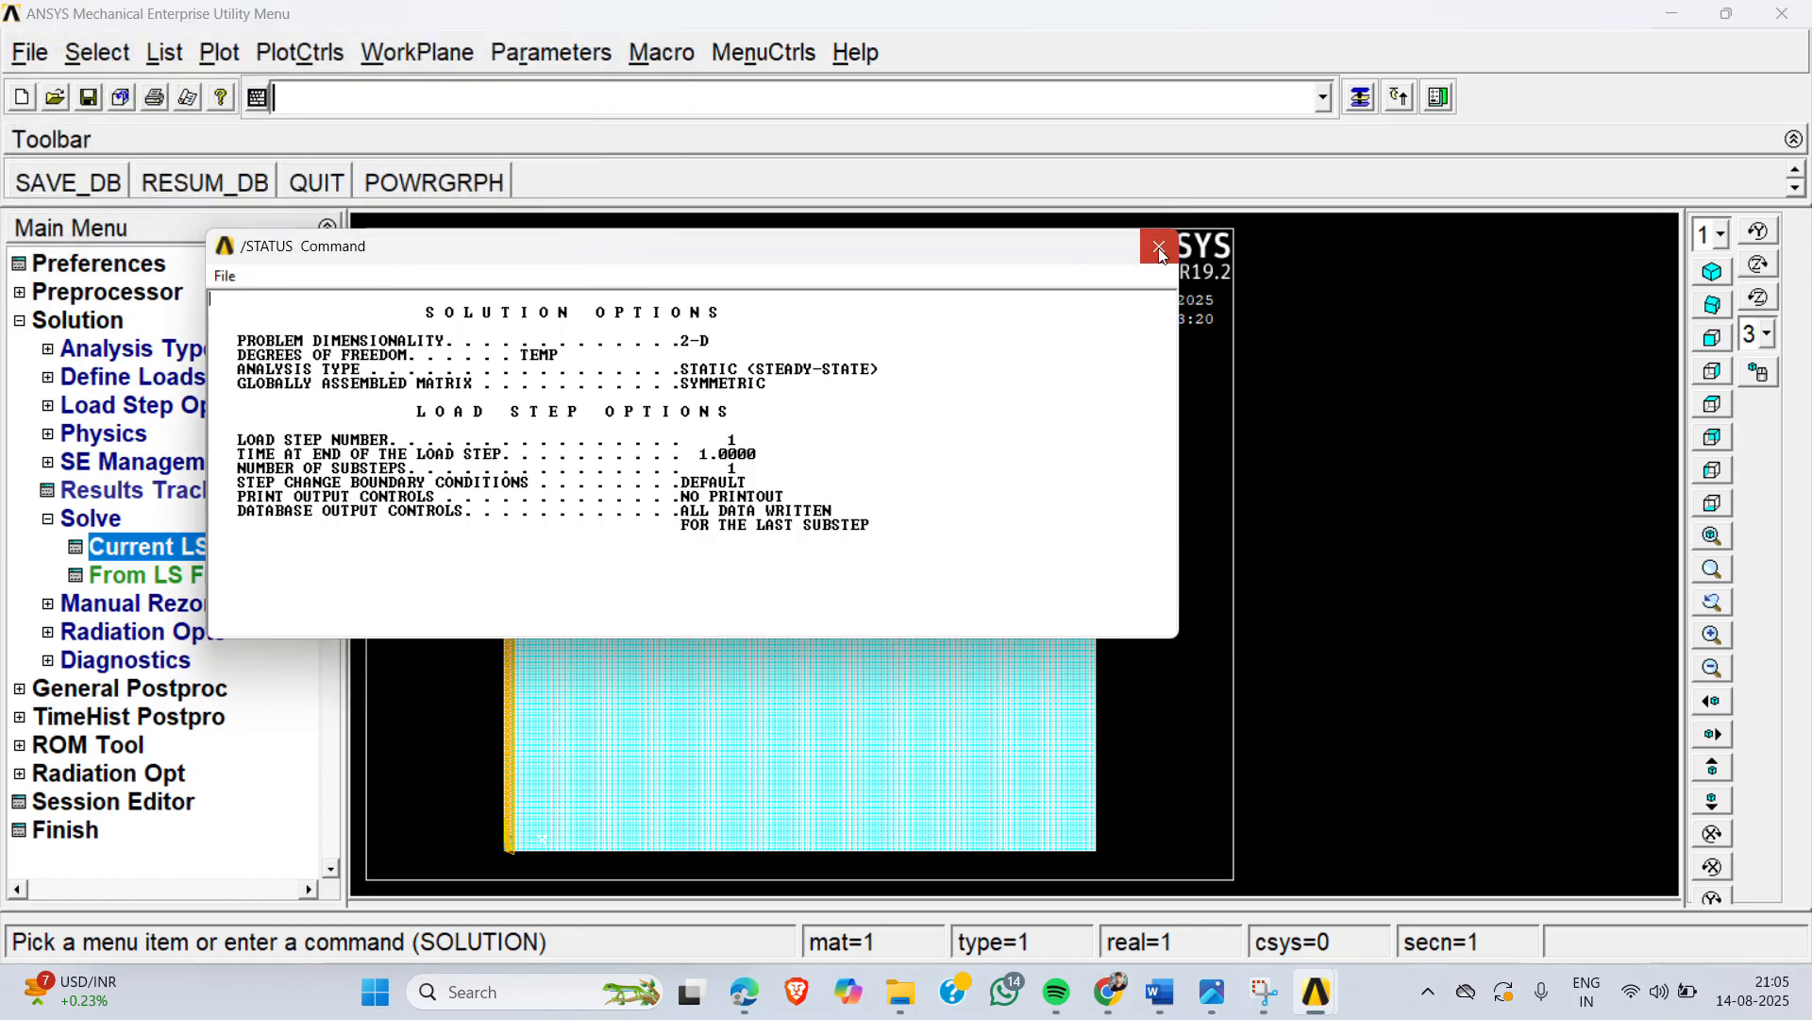
Step: Switch to the lab manual PDF in Chrome, review the load definition instructions in step 7 on page 31, and return to ANSYS
{"action": "mouse_move", "coordinate": [1319, 1000]}
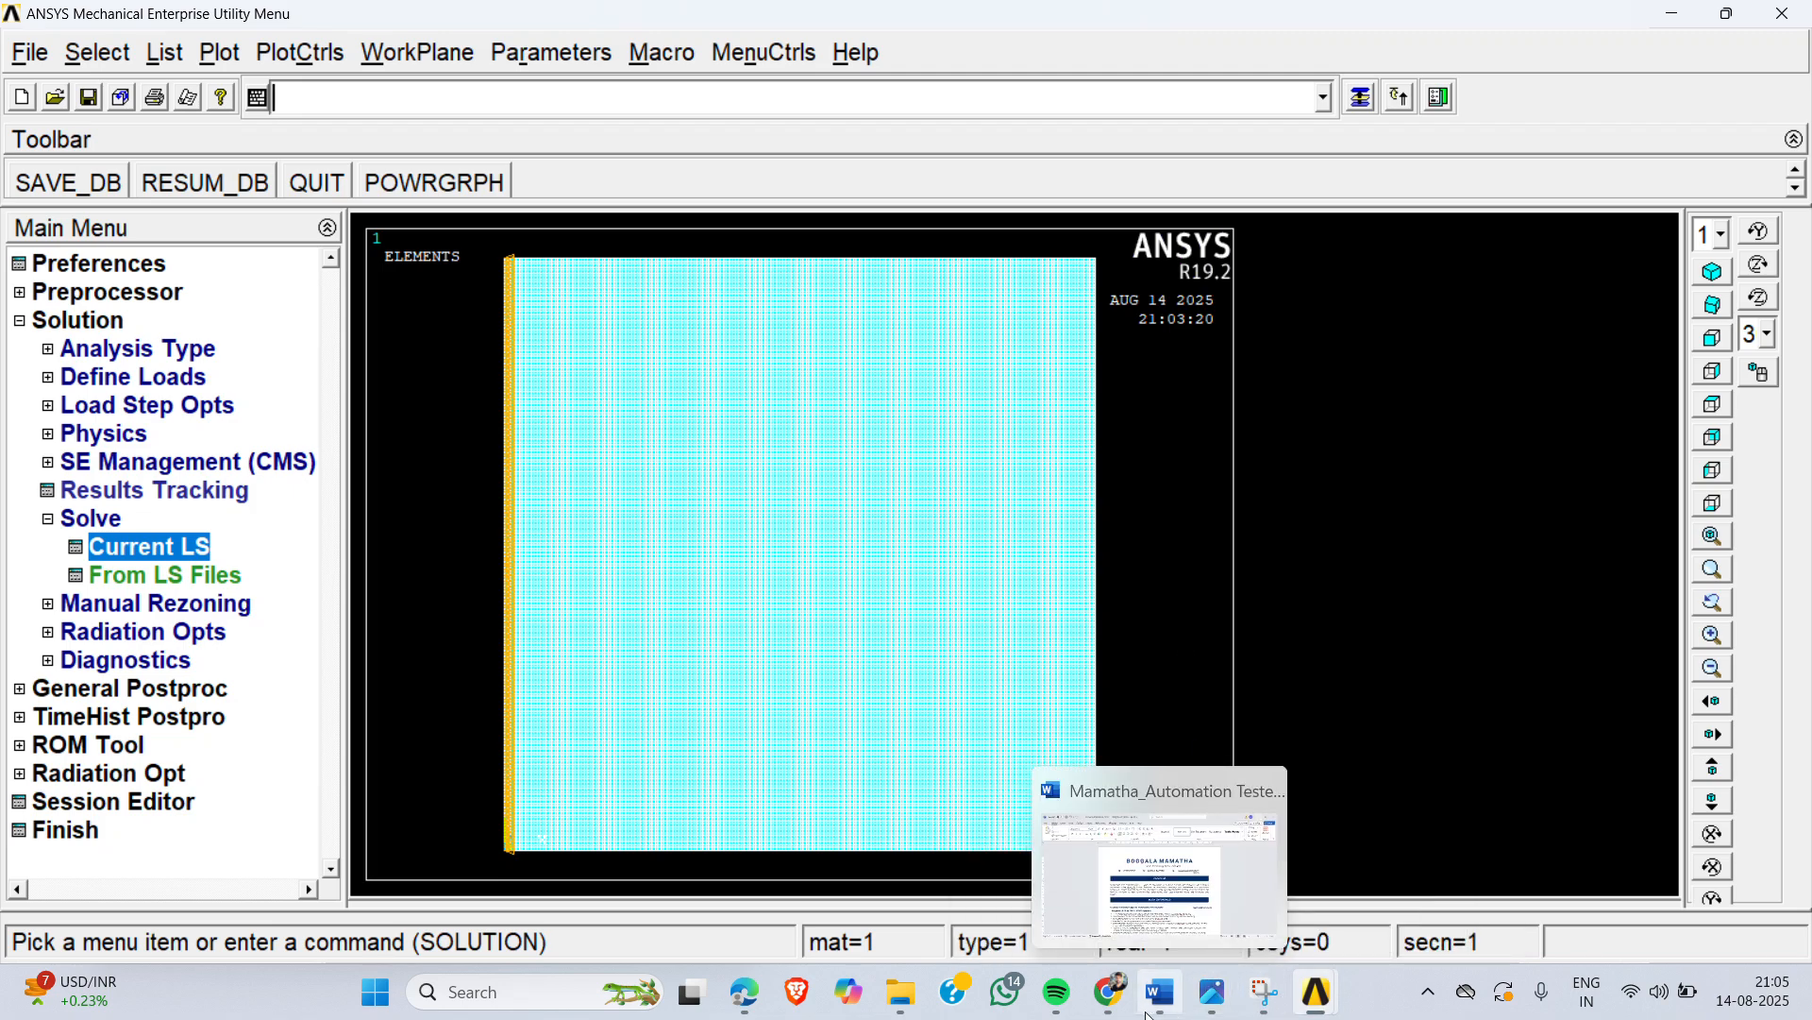
{"action": "mouse_move", "coordinate": [1114, 850]}
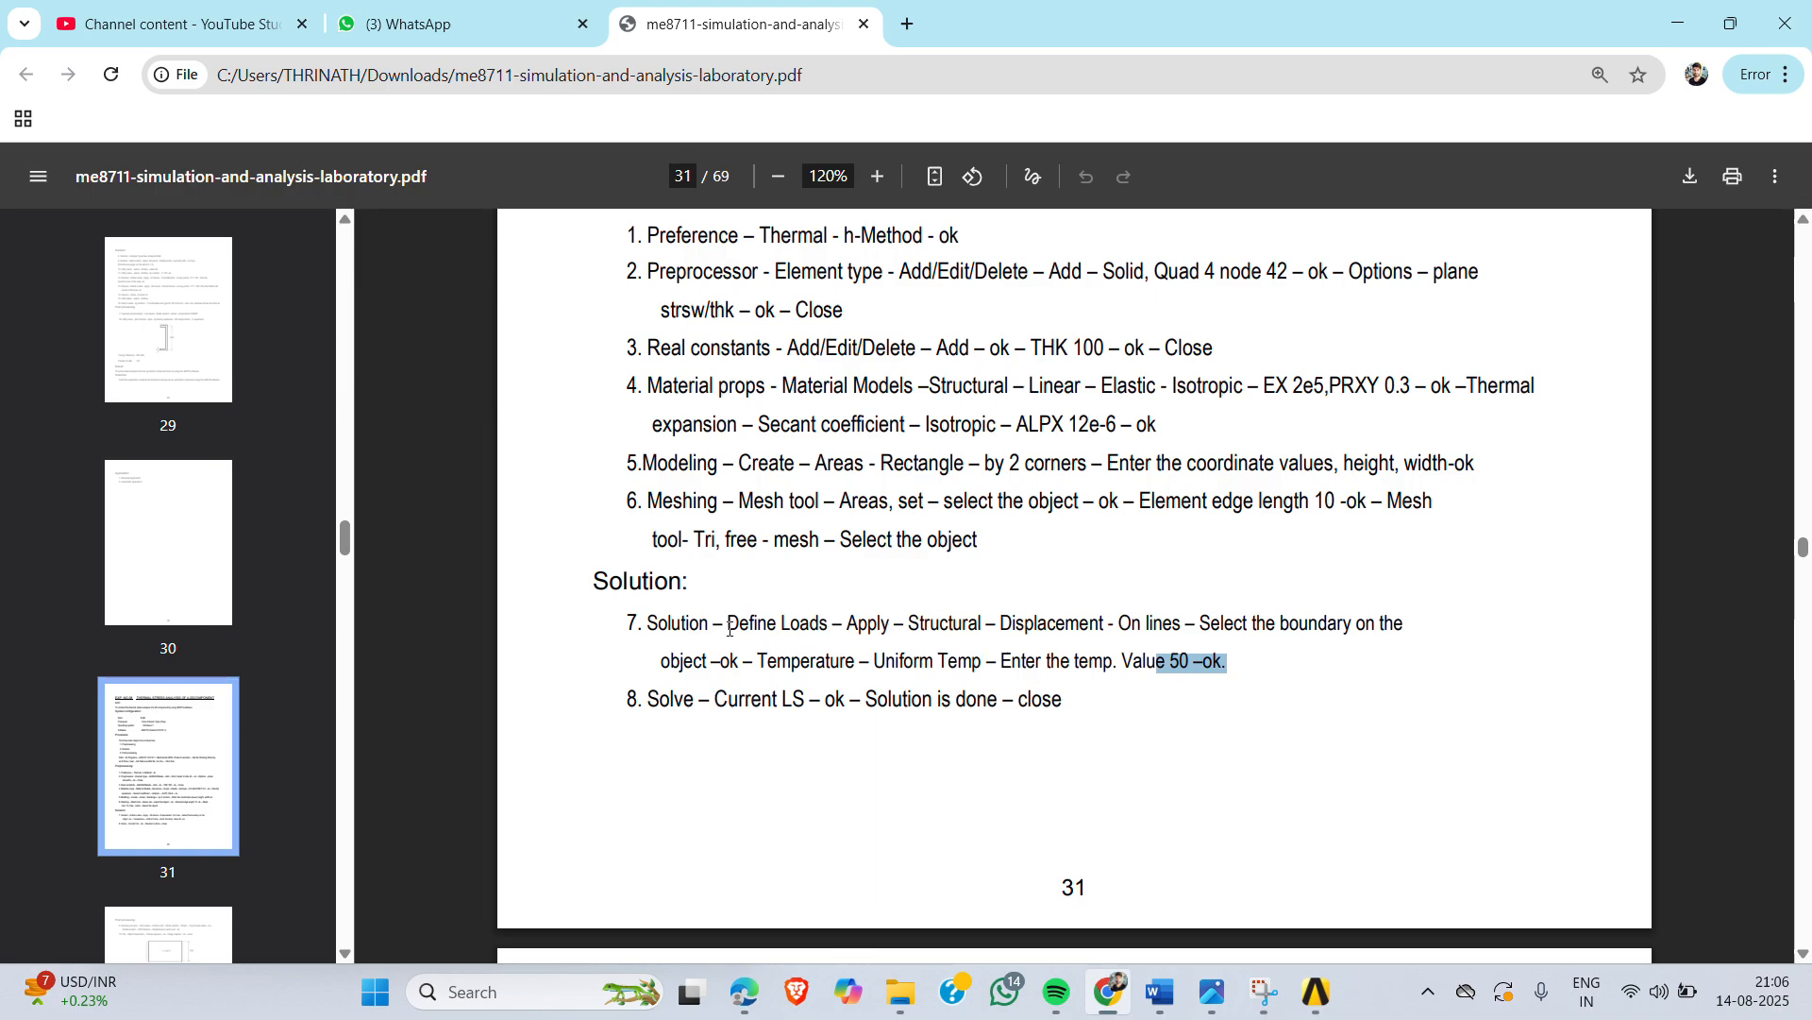
{"action": "left_click_drag", "start_coordinate": [719, 627], "coordinate": [1227, 657]}
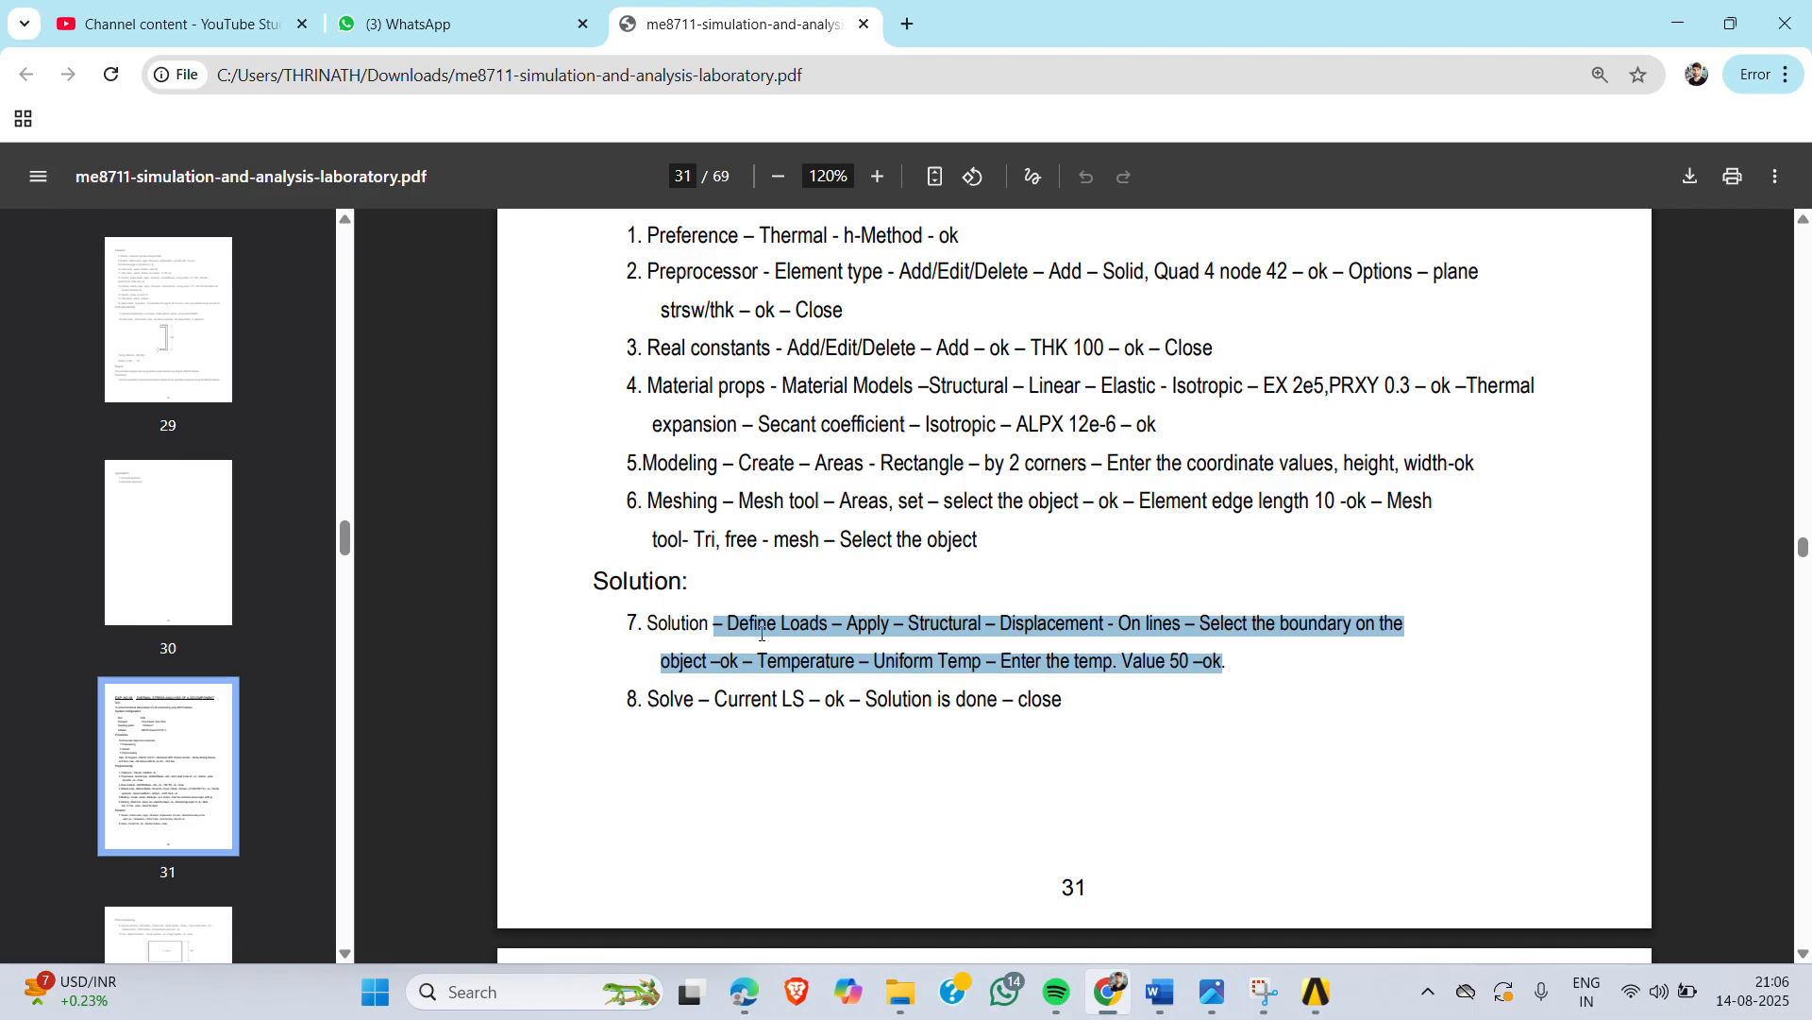
{"action": "left_click_drag", "start_coordinate": [722, 625], "coordinate": [911, 623]}
{"action": "double_click", "coordinate": [914, 623]}
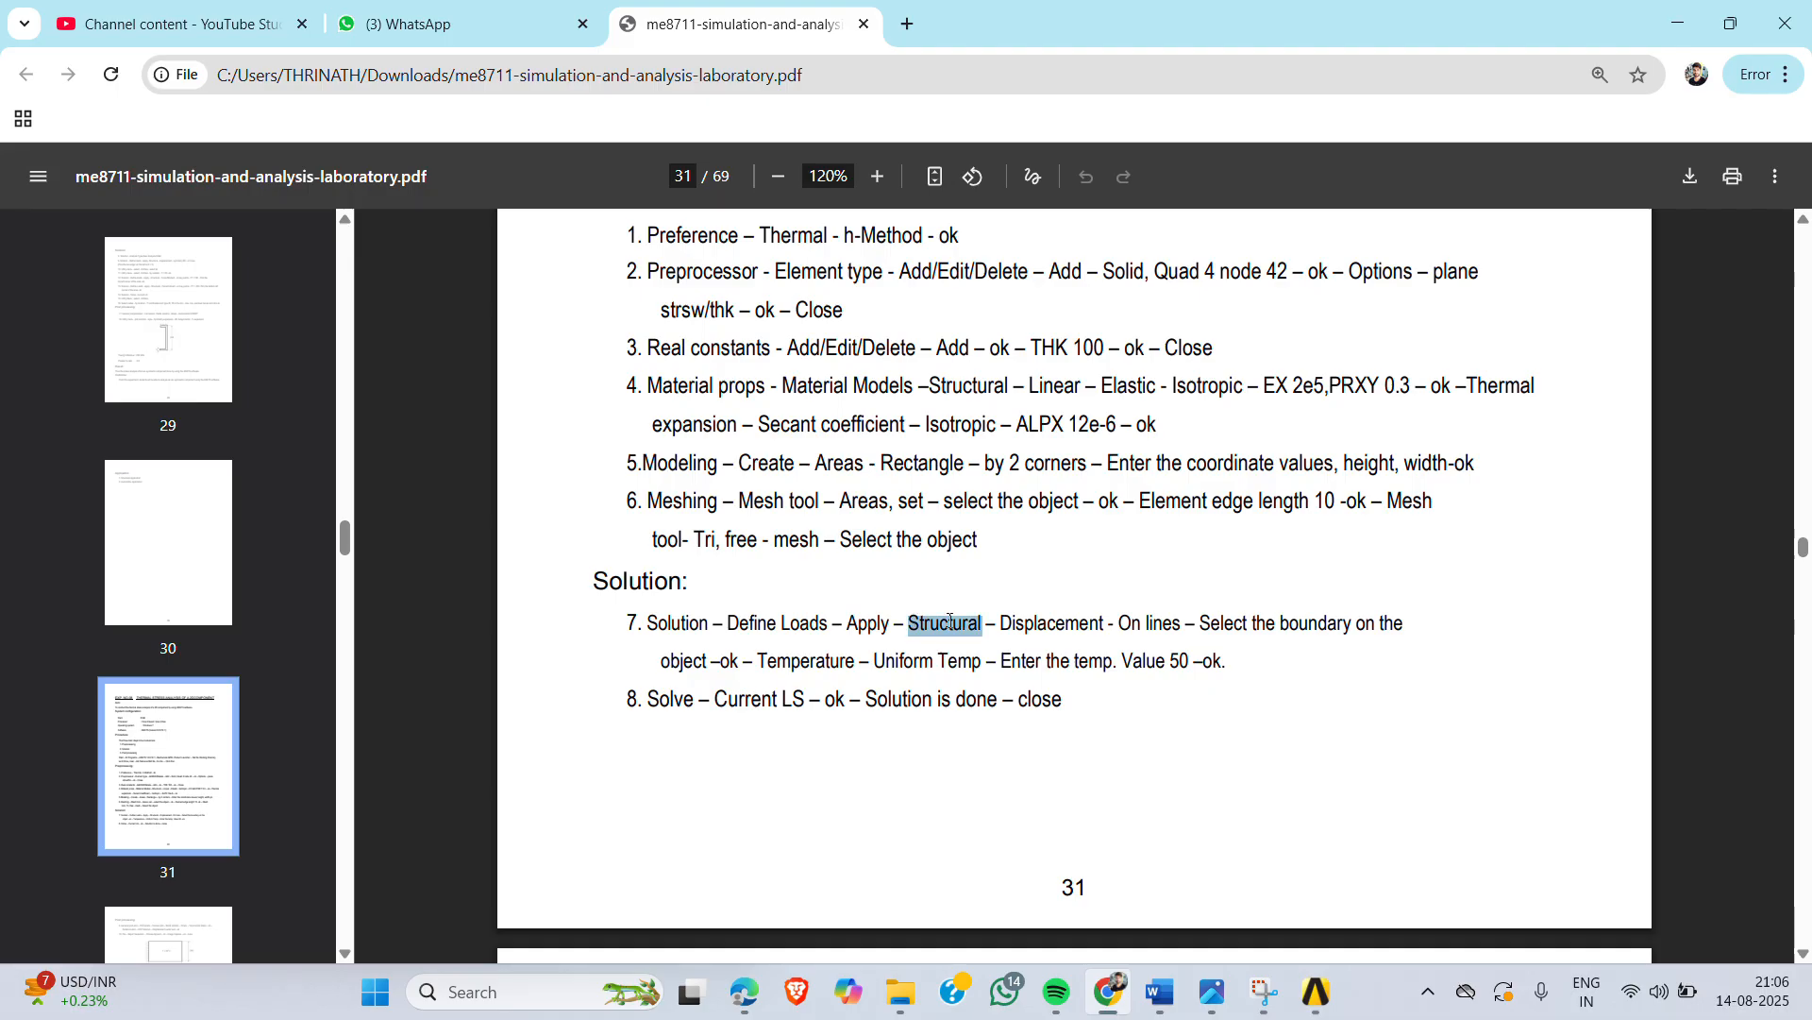
{"action": "left_click_drag", "start_coordinate": [1113, 624], "coordinate": [916, 621]}
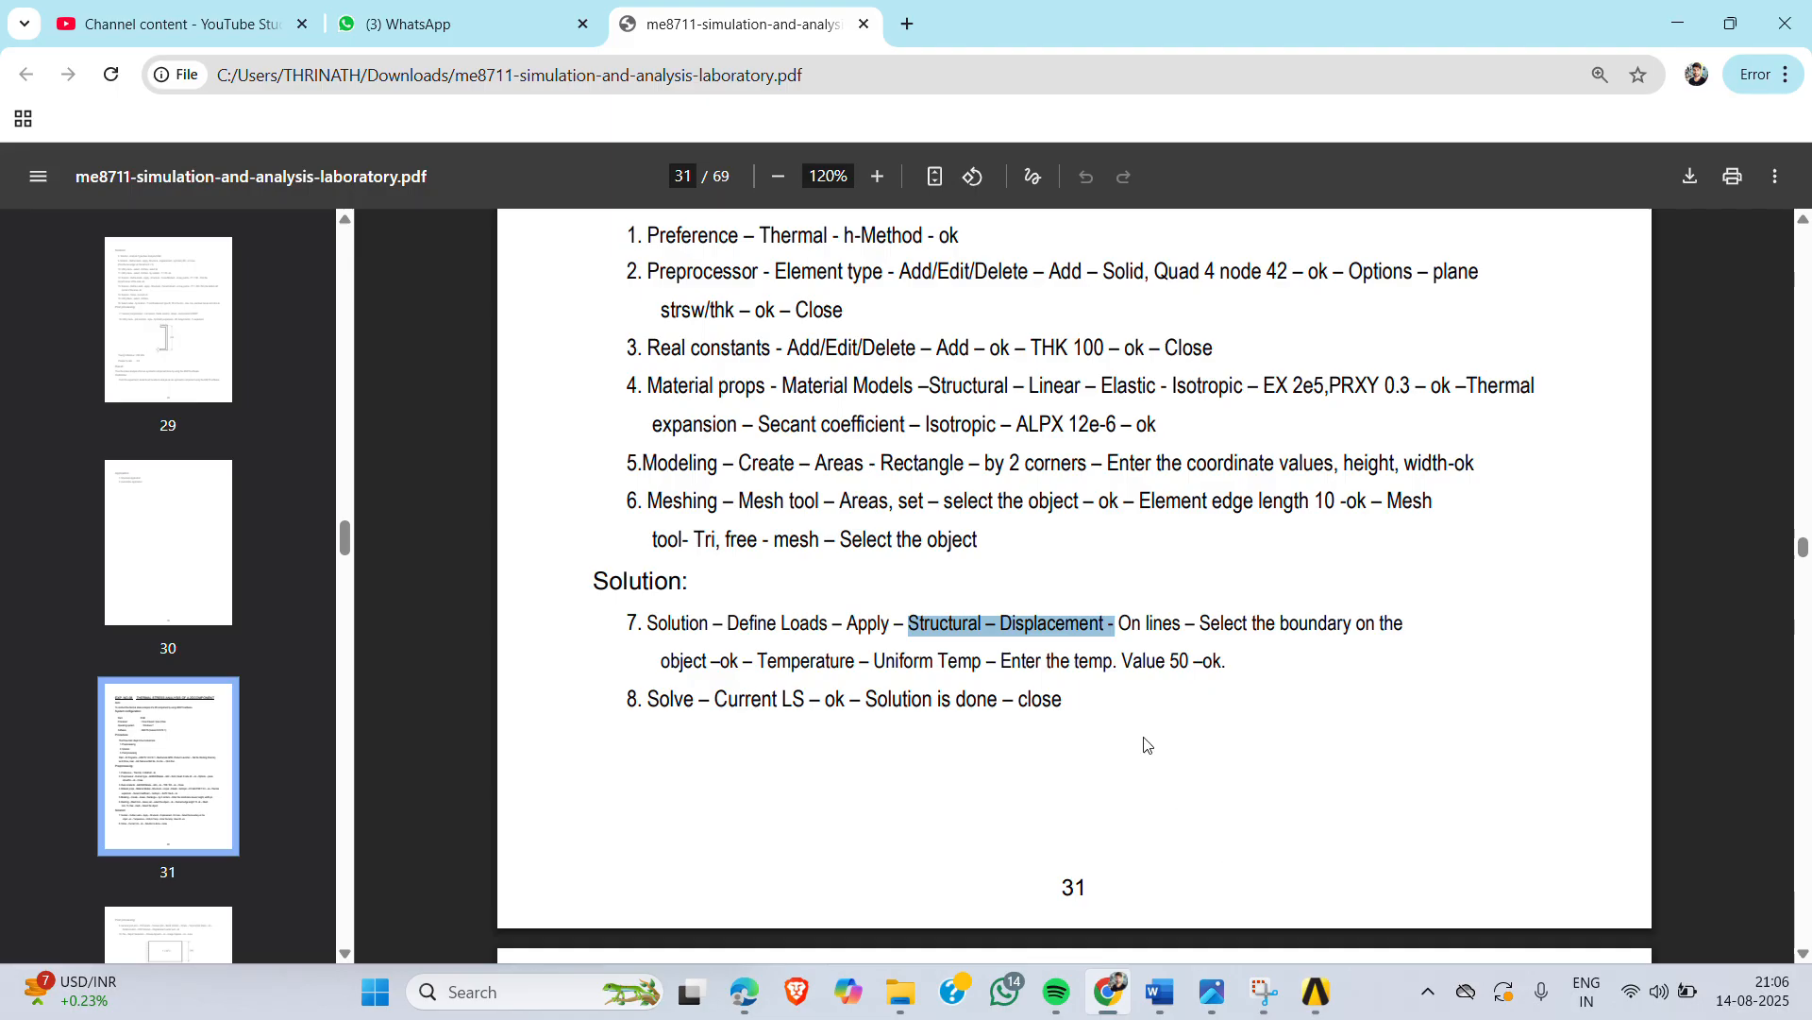
{"action": "left_click_drag", "start_coordinate": [895, 623], "coordinate": [1400, 614]}
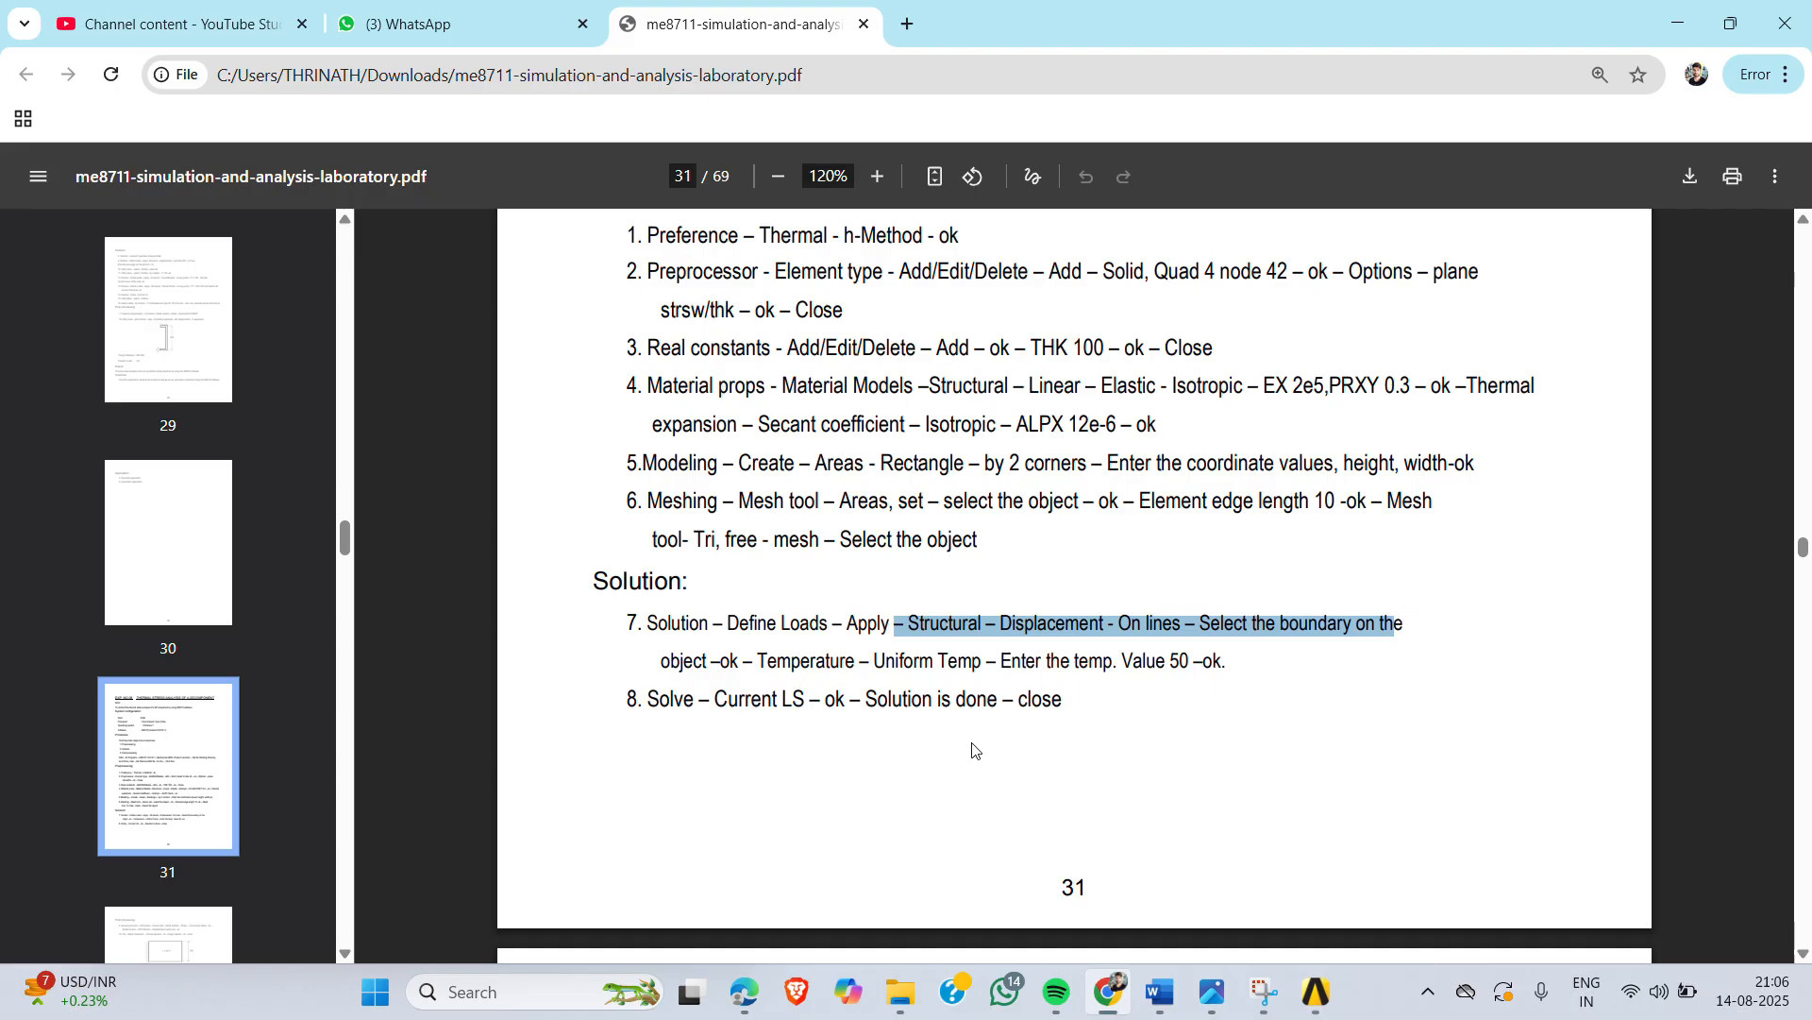
{"action": "left_click", "coordinate": [1679, 13]}
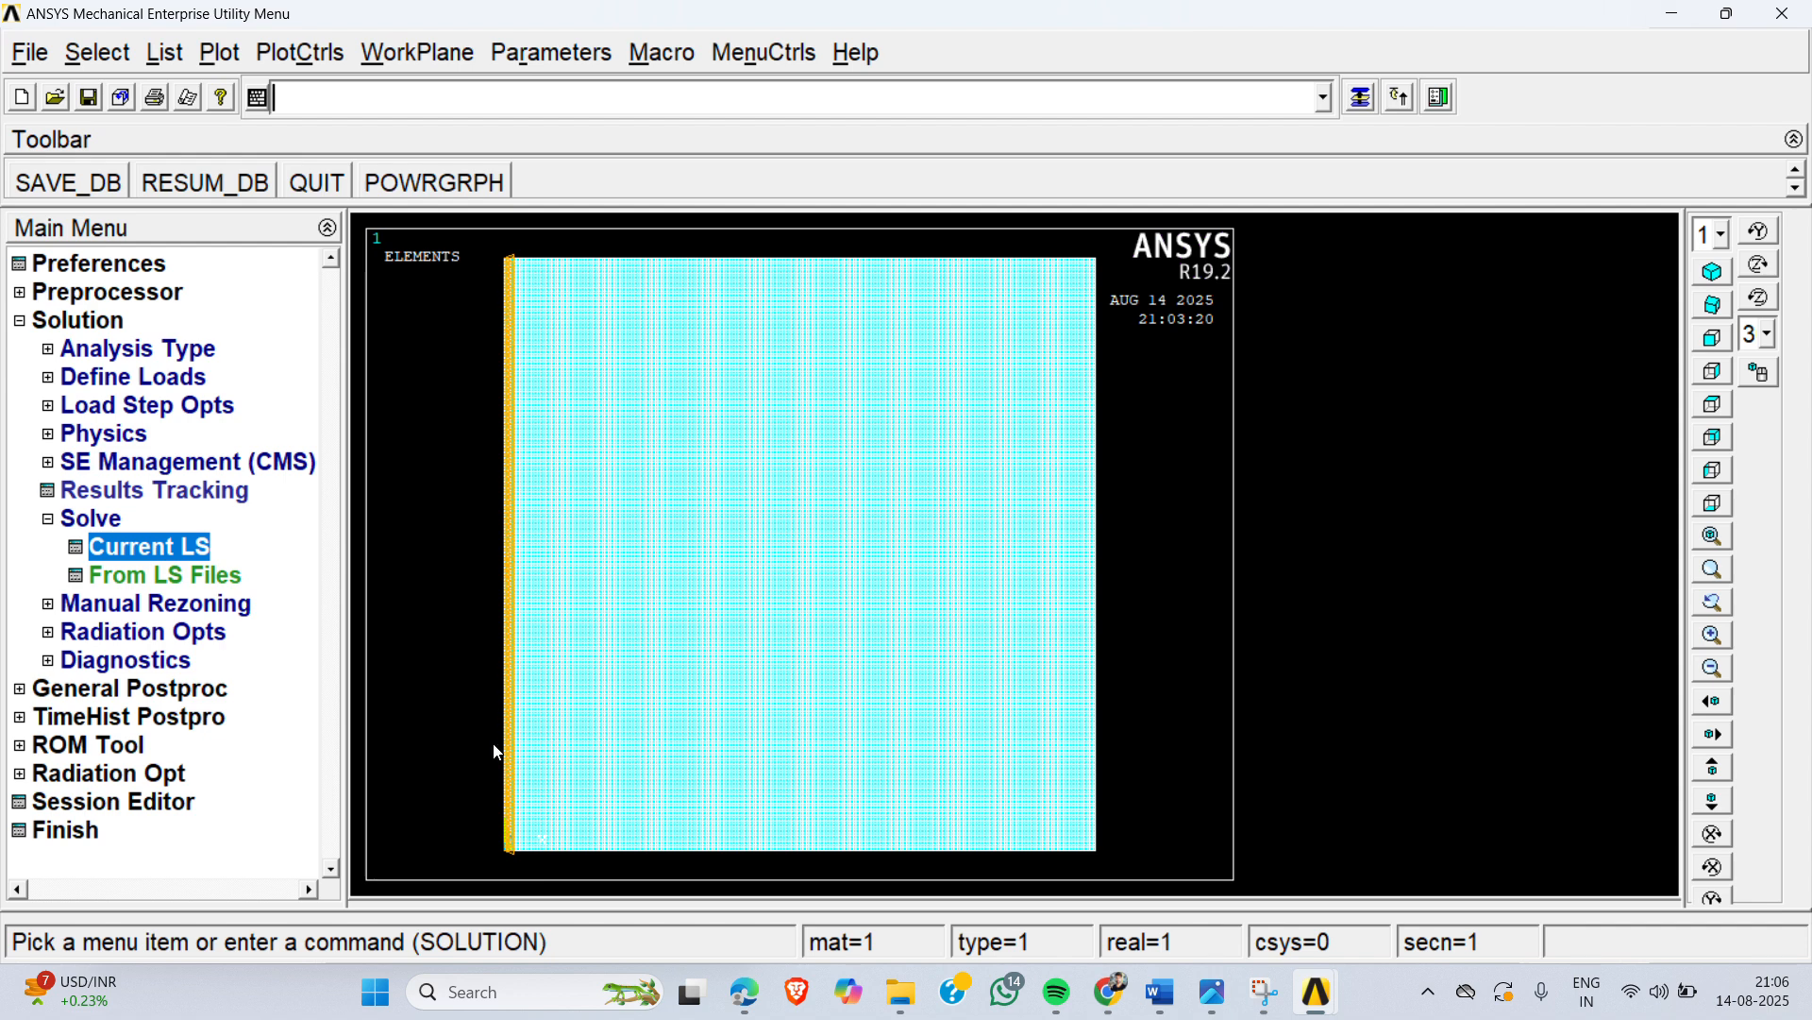
Step: Plot the Nodal Temperature contour from the DOF solution in general postprocessing and show it in isometric view
{"action": "left_click", "coordinate": [86, 517]}
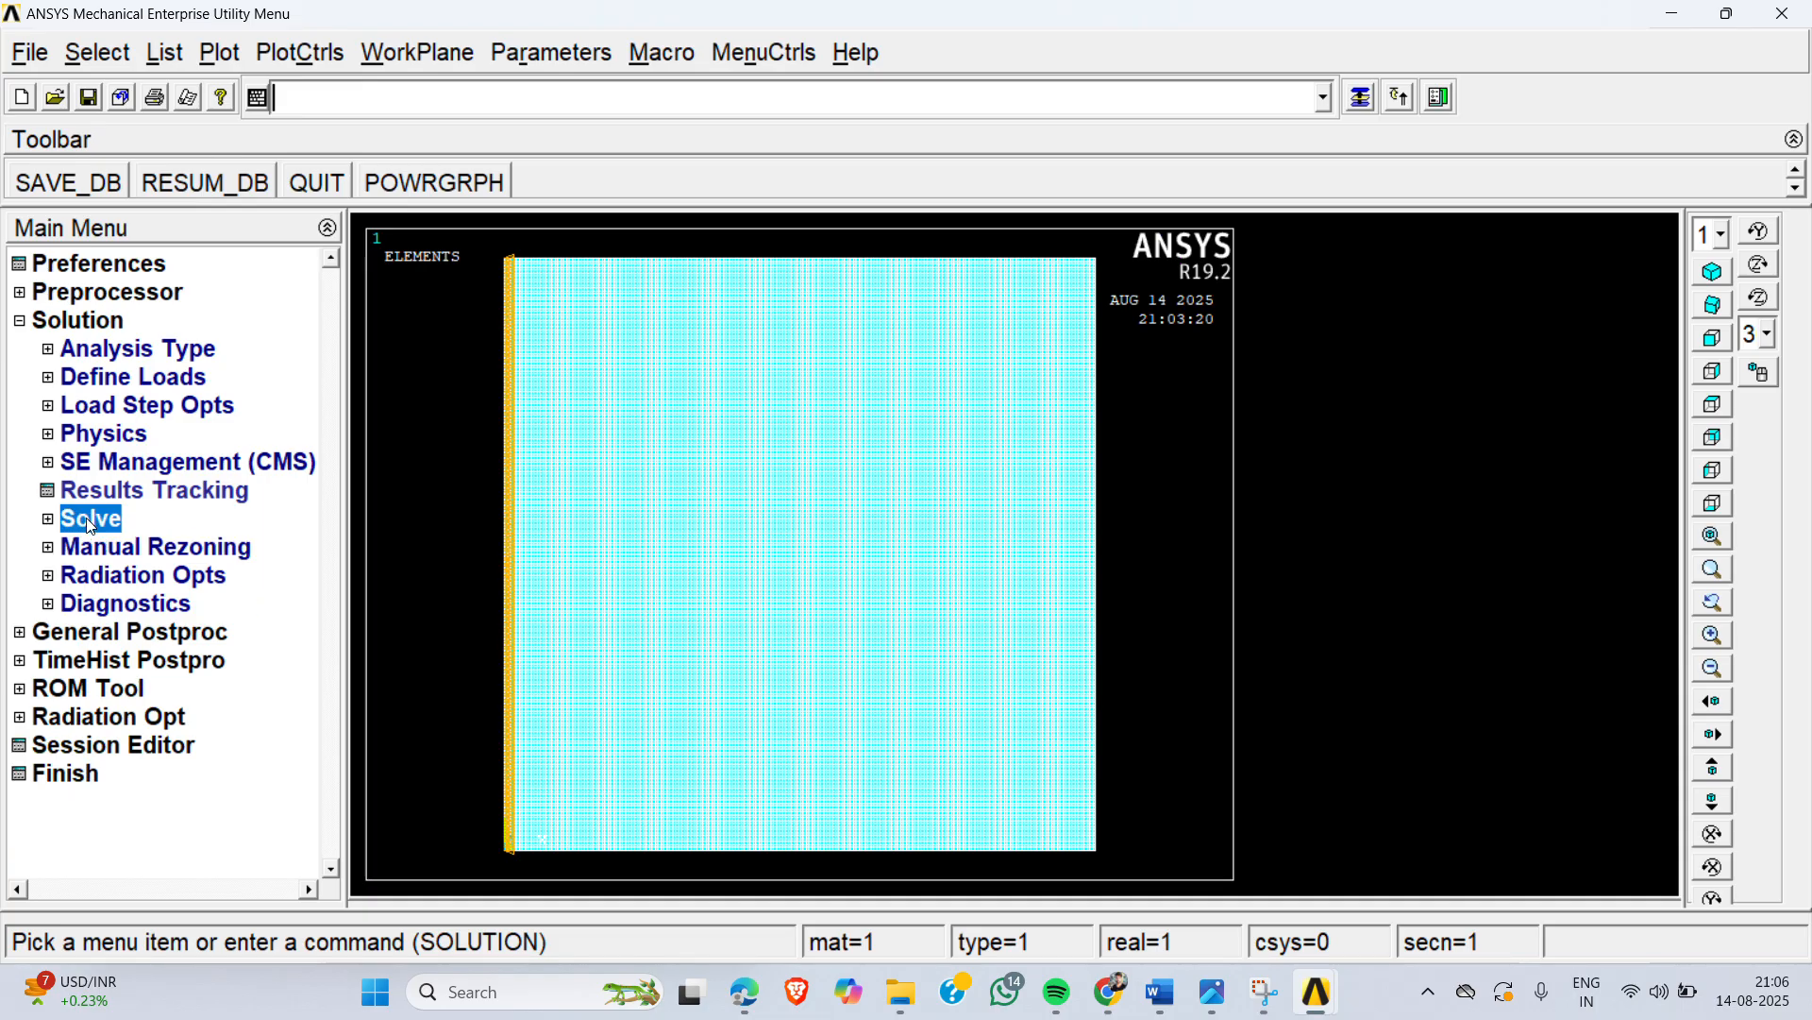
{"action": "left_click", "coordinate": [111, 633]}
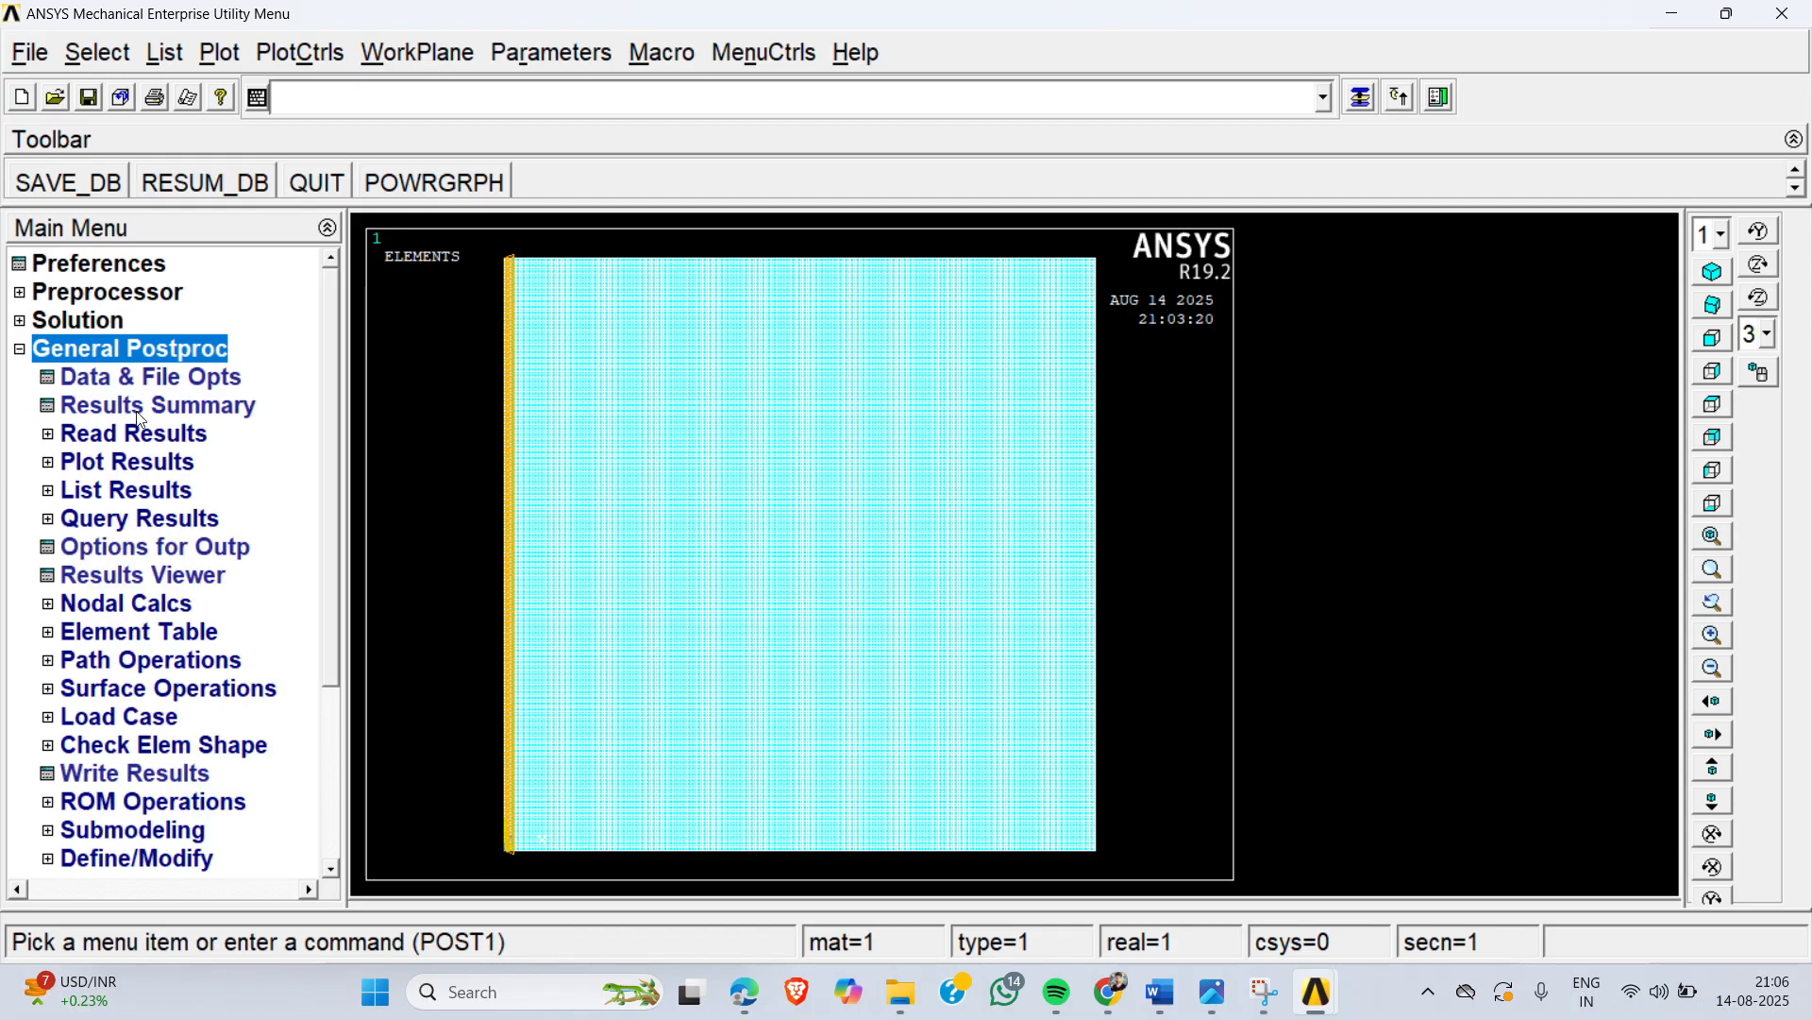
{"action": "left_click", "coordinate": [169, 462]}
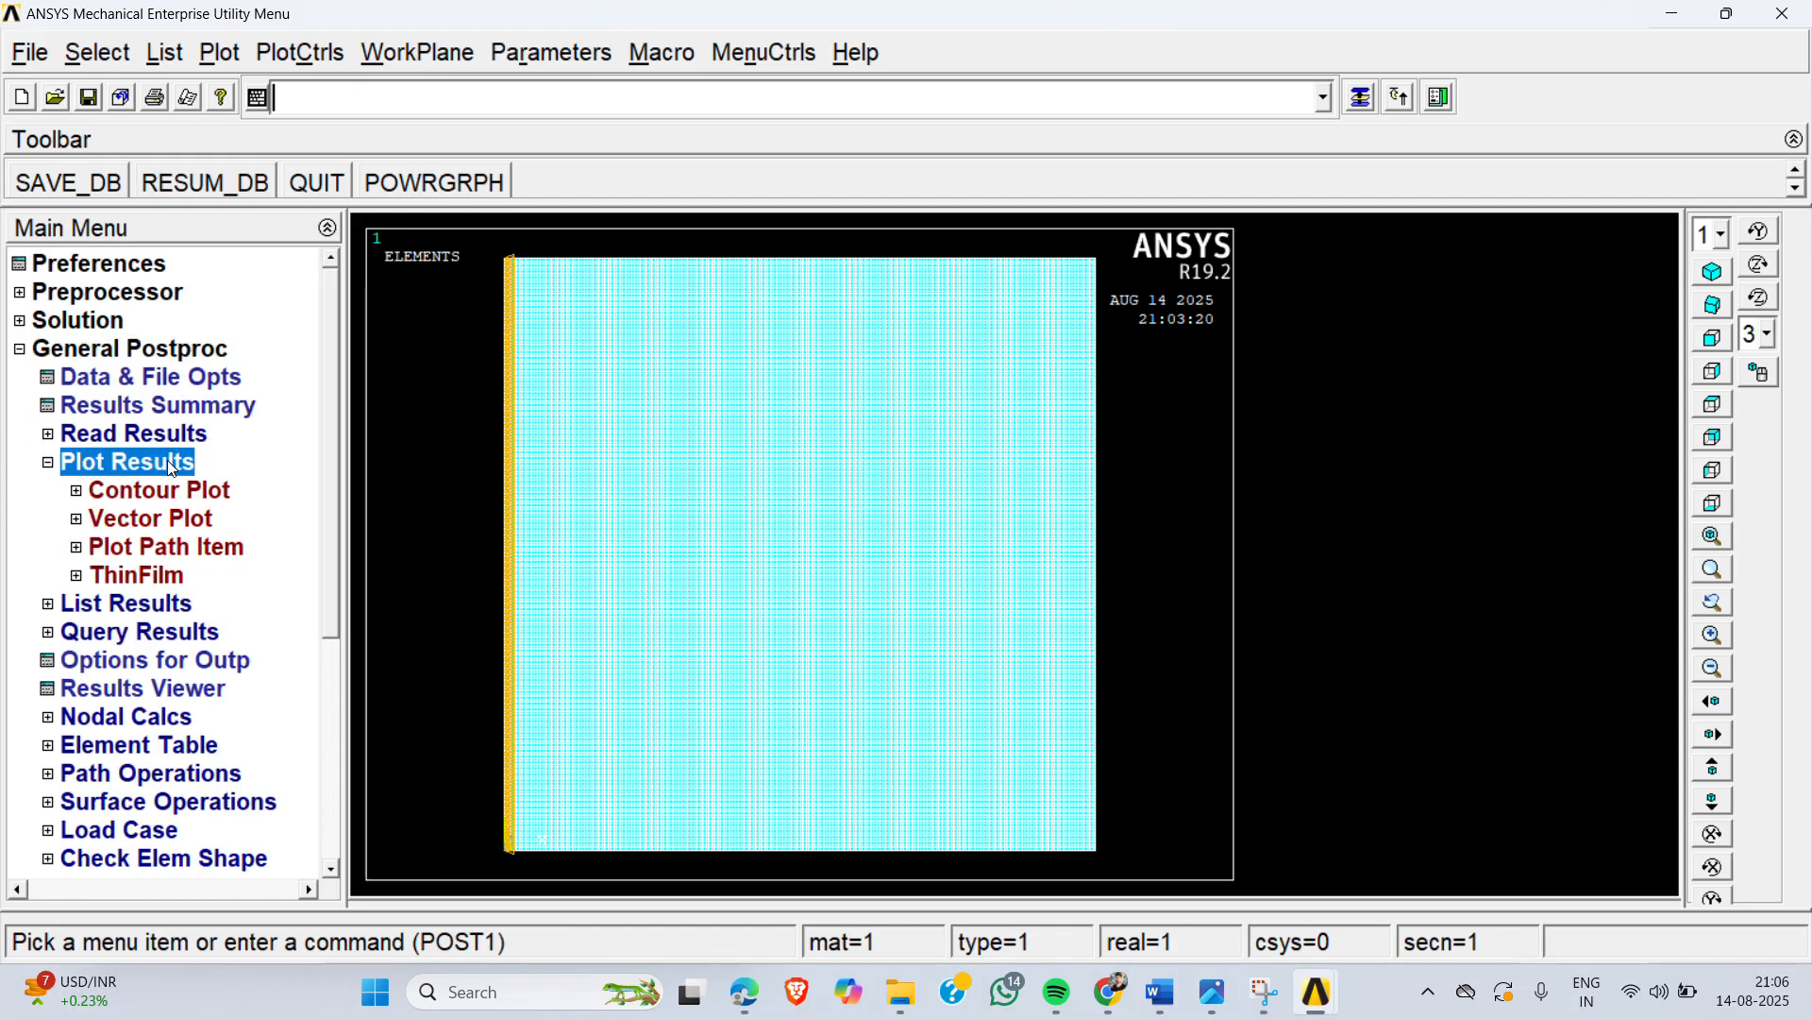
{"action": "left_click", "coordinate": [166, 491]}
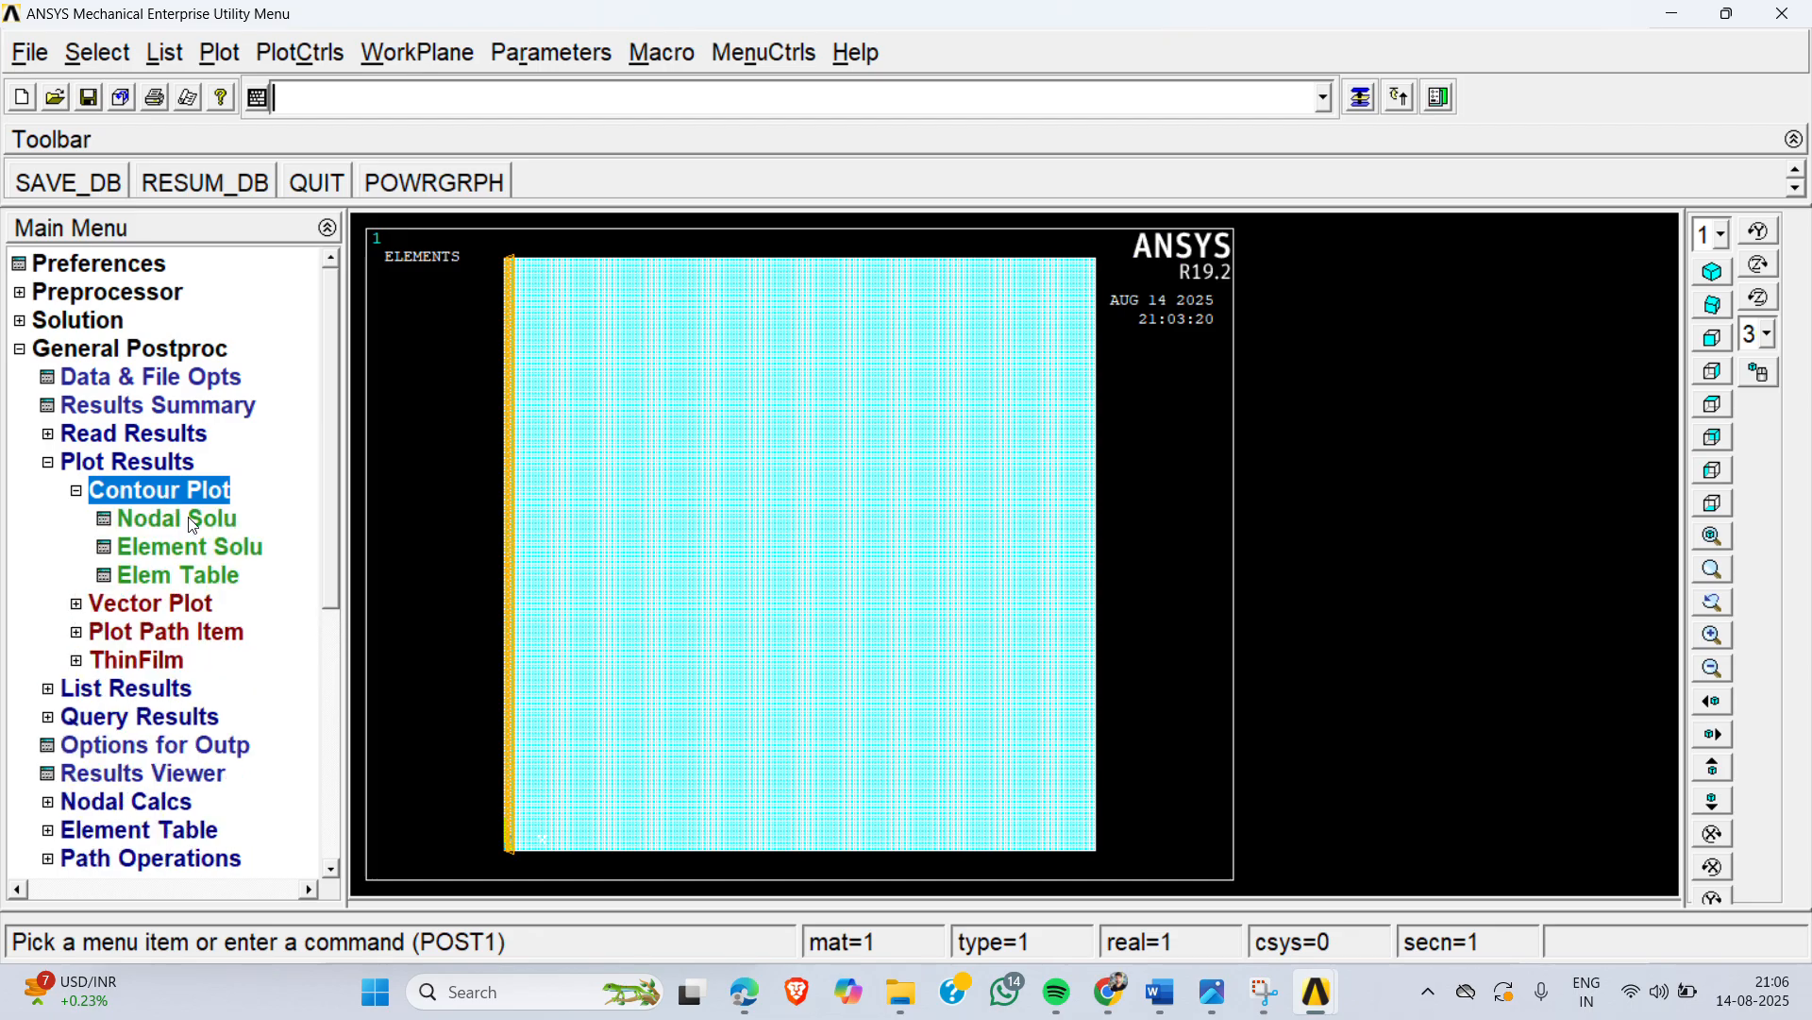
{"action": "left_click", "coordinate": [186, 519]}
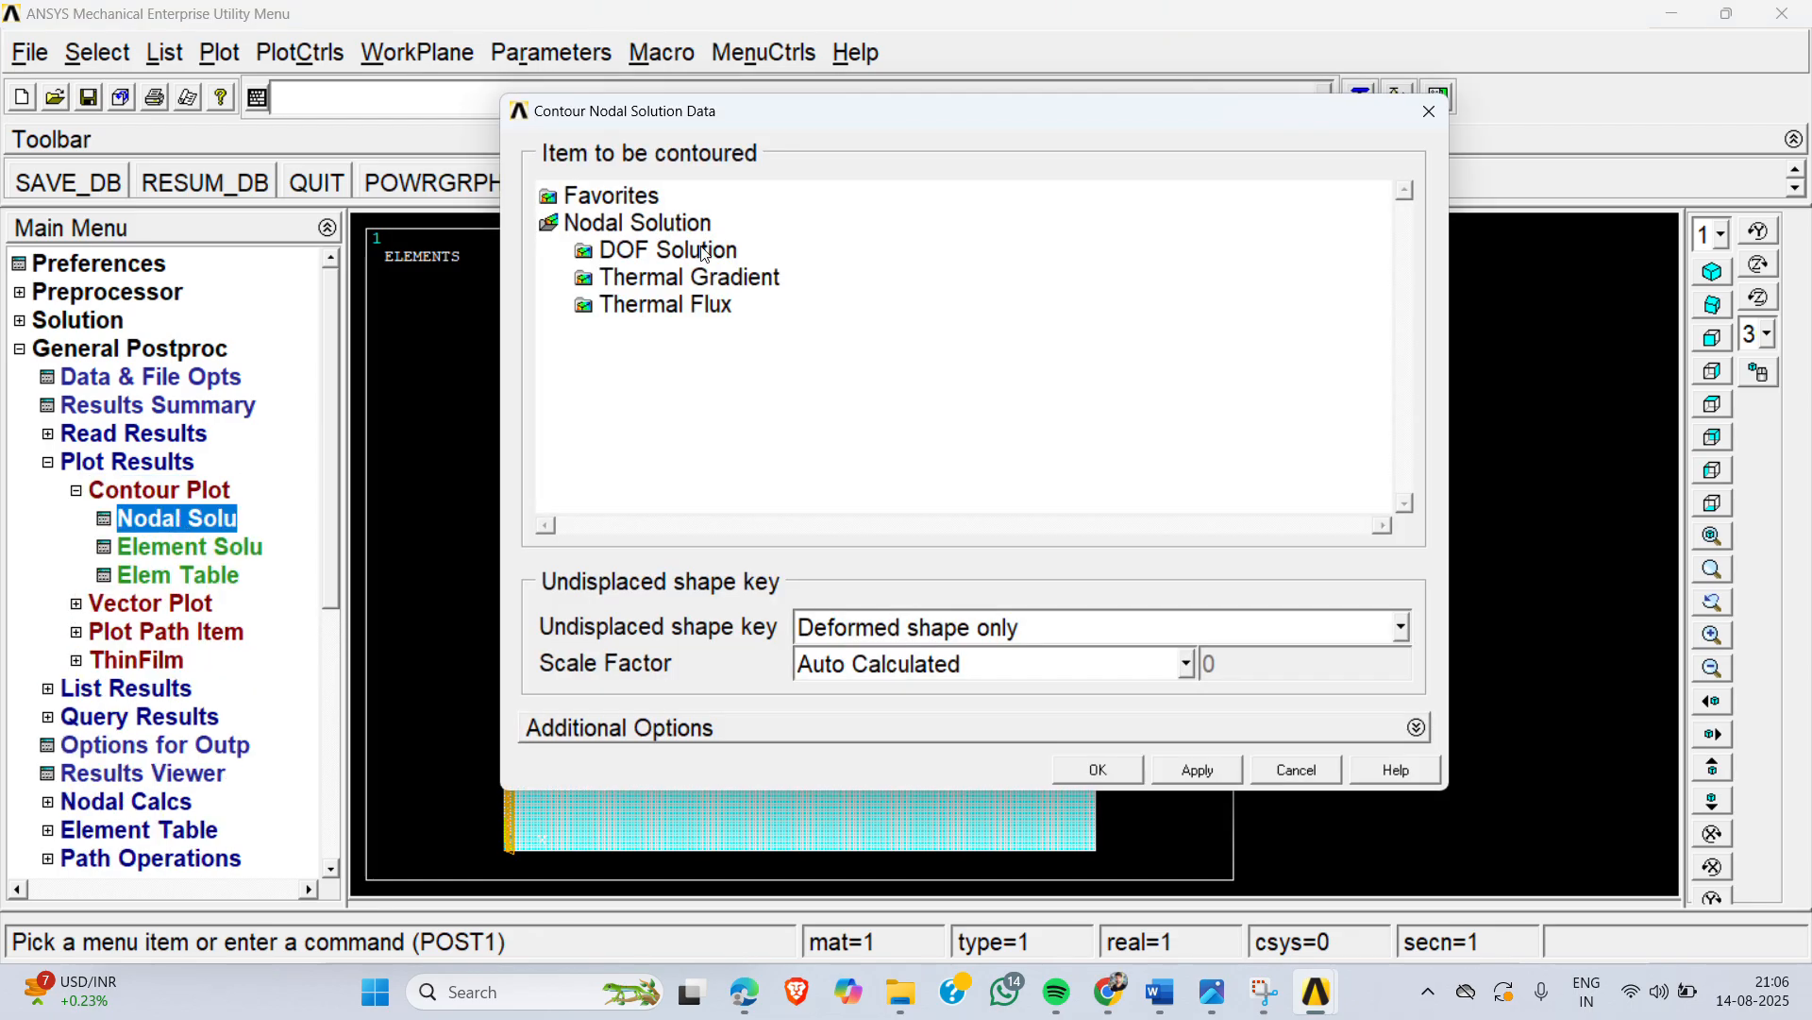
{"action": "left_click", "coordinate": [704, 251]}
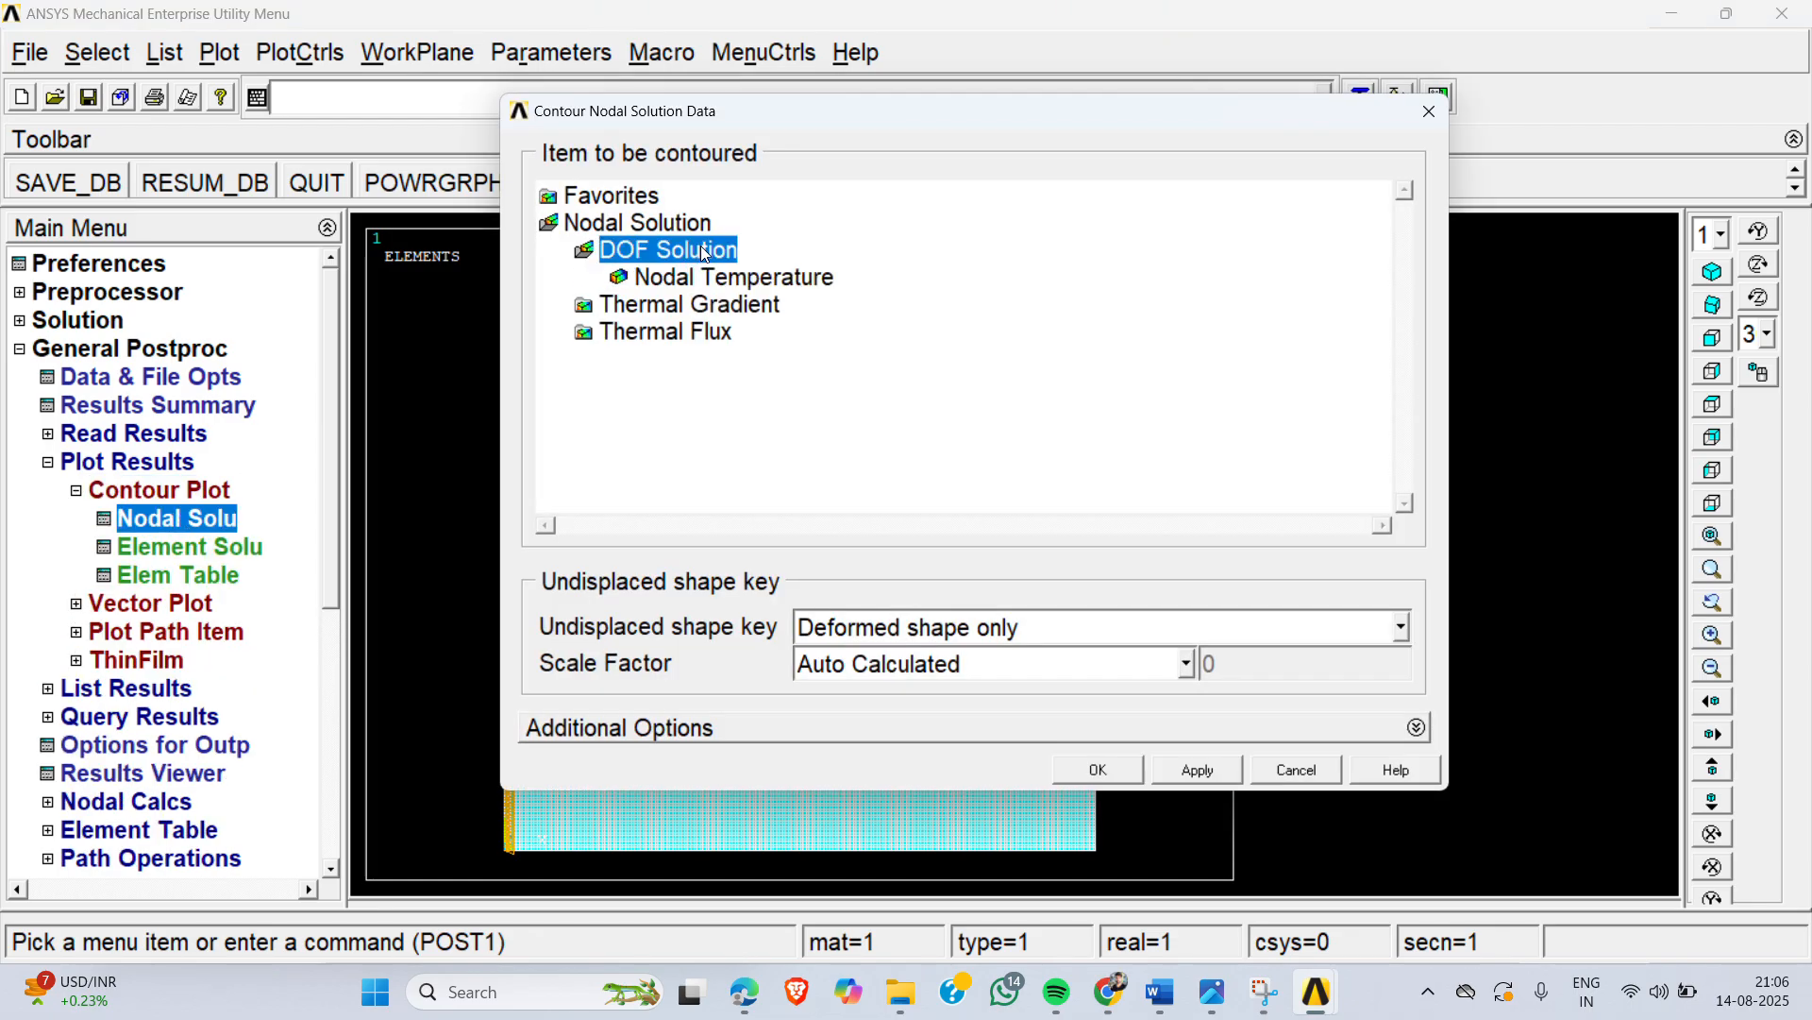
{"action": "left_click", "coordinate": [761, 281]}
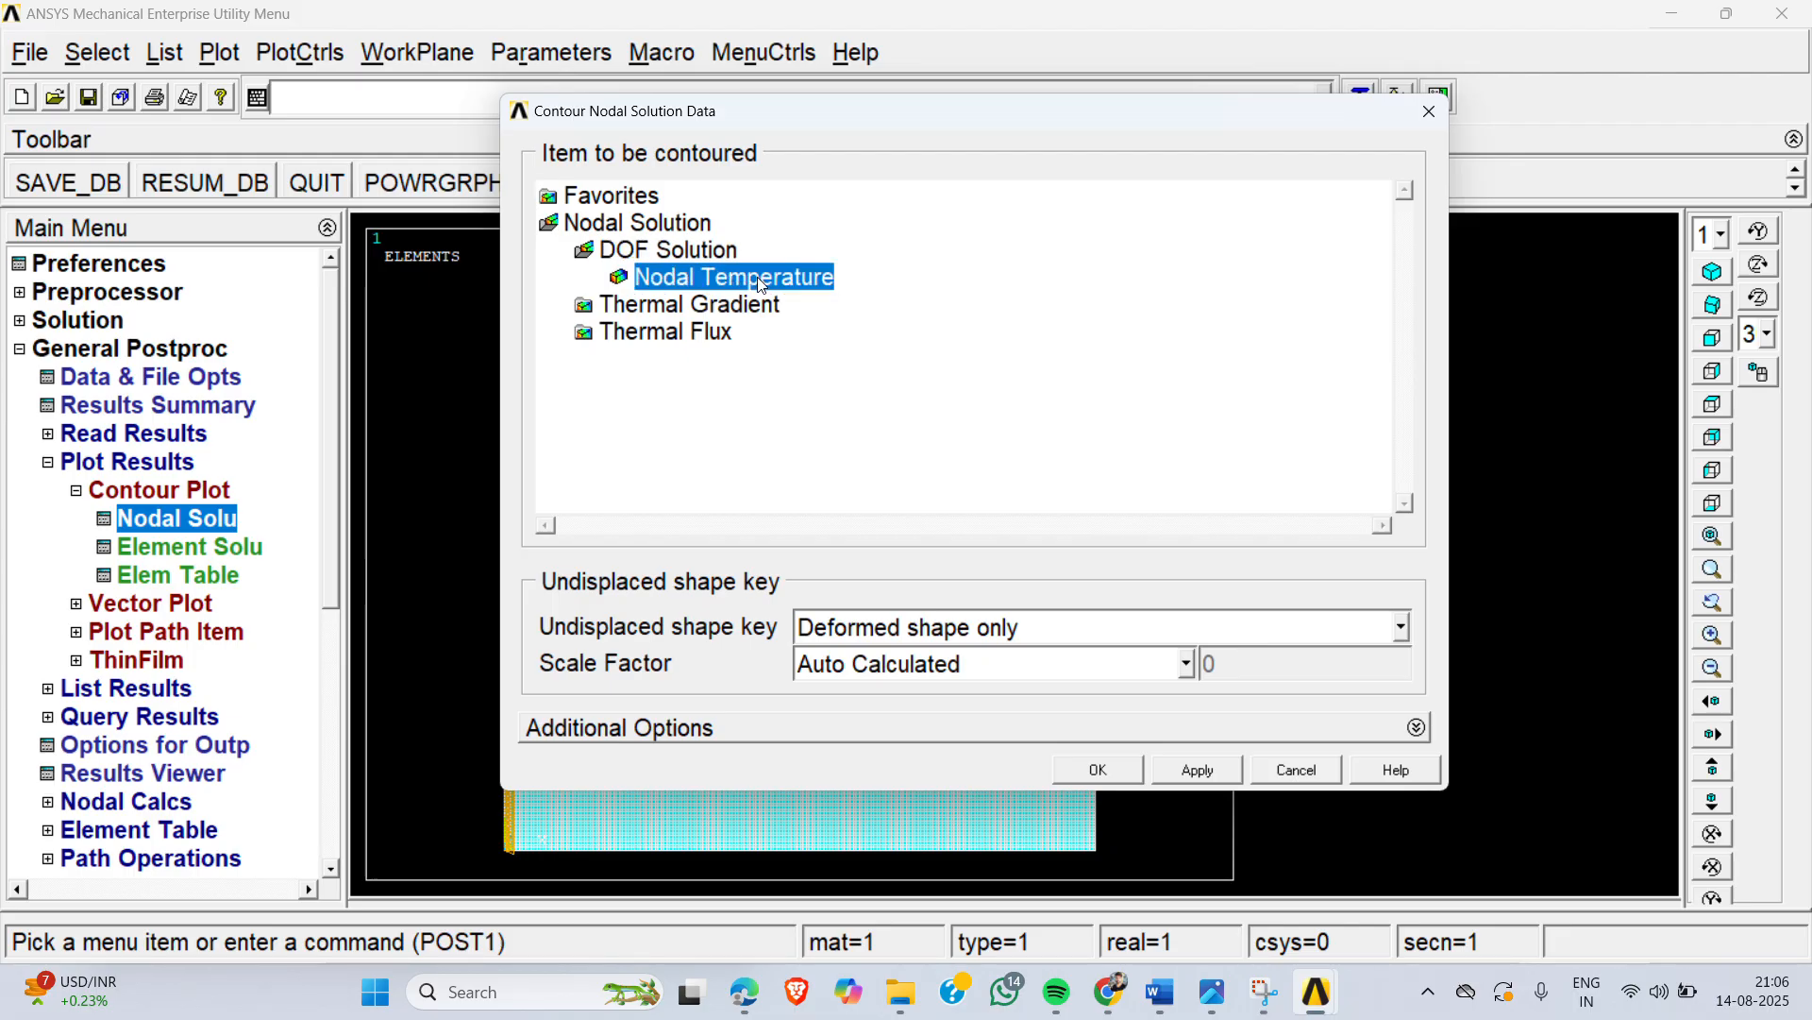
{"action": "left_click", "coordinate": [1099, 769]}
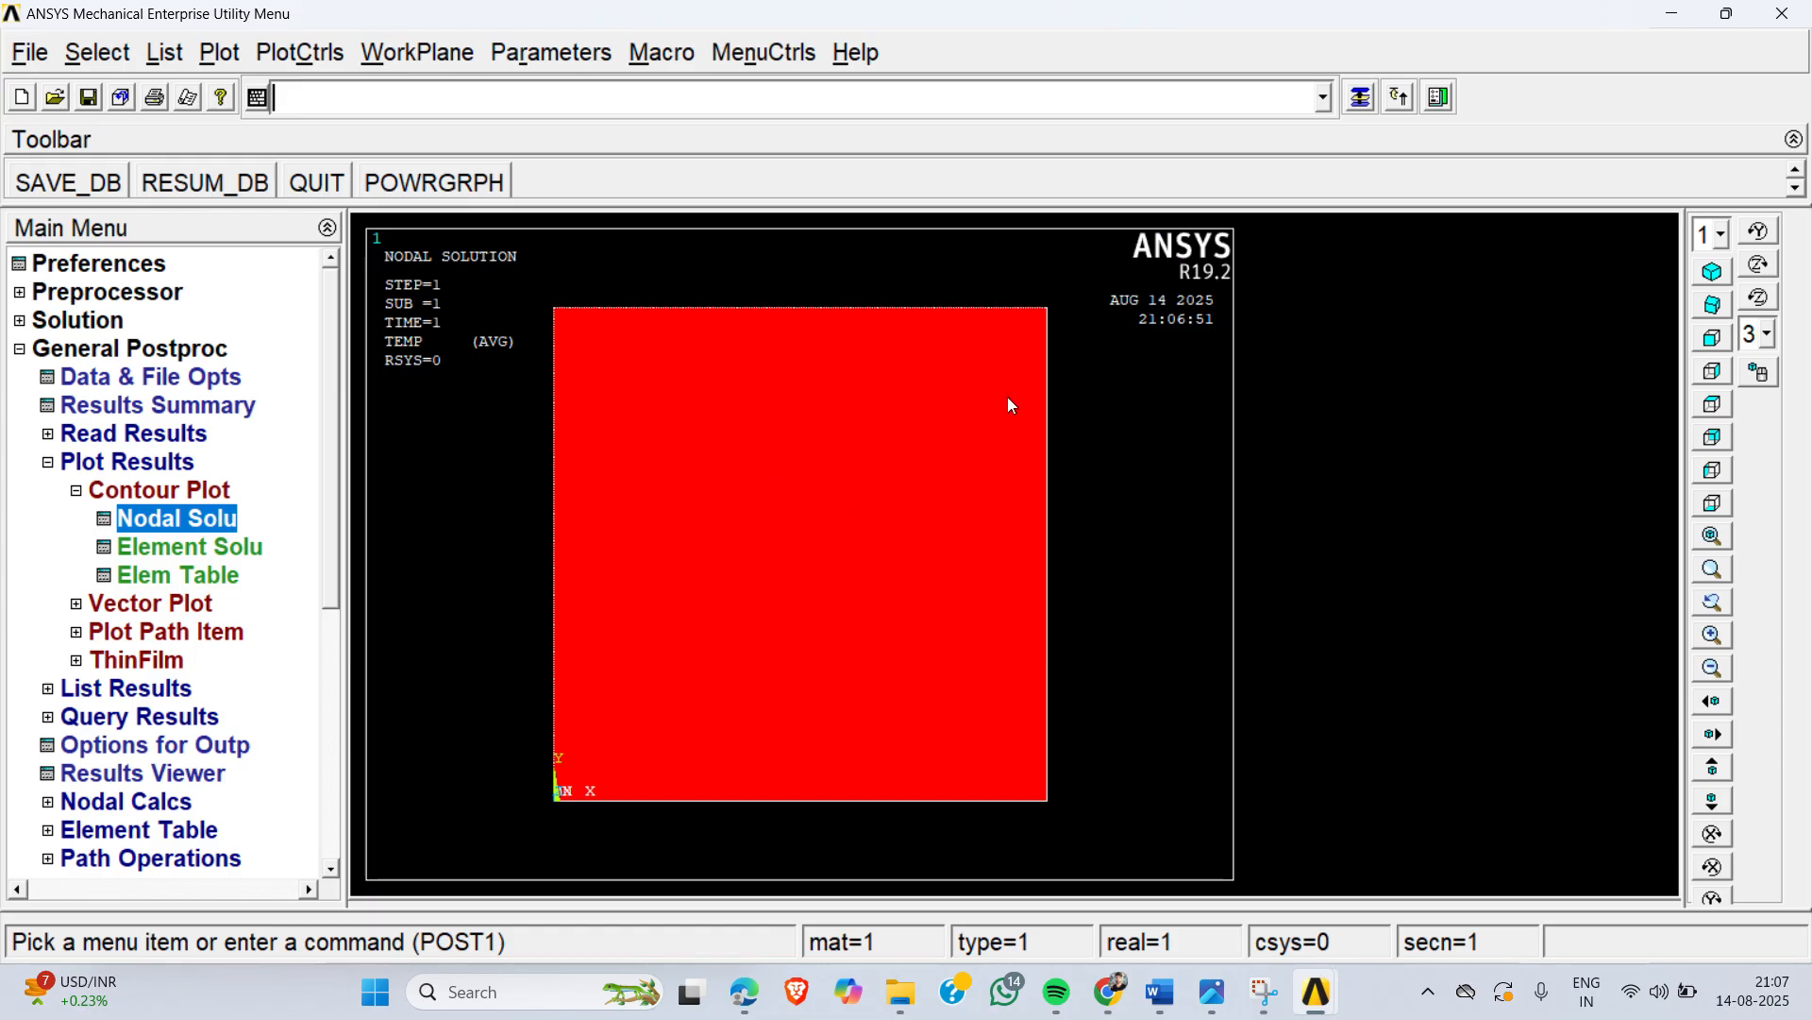
{"action": "left_click", "coordinate": [1714, 273]}
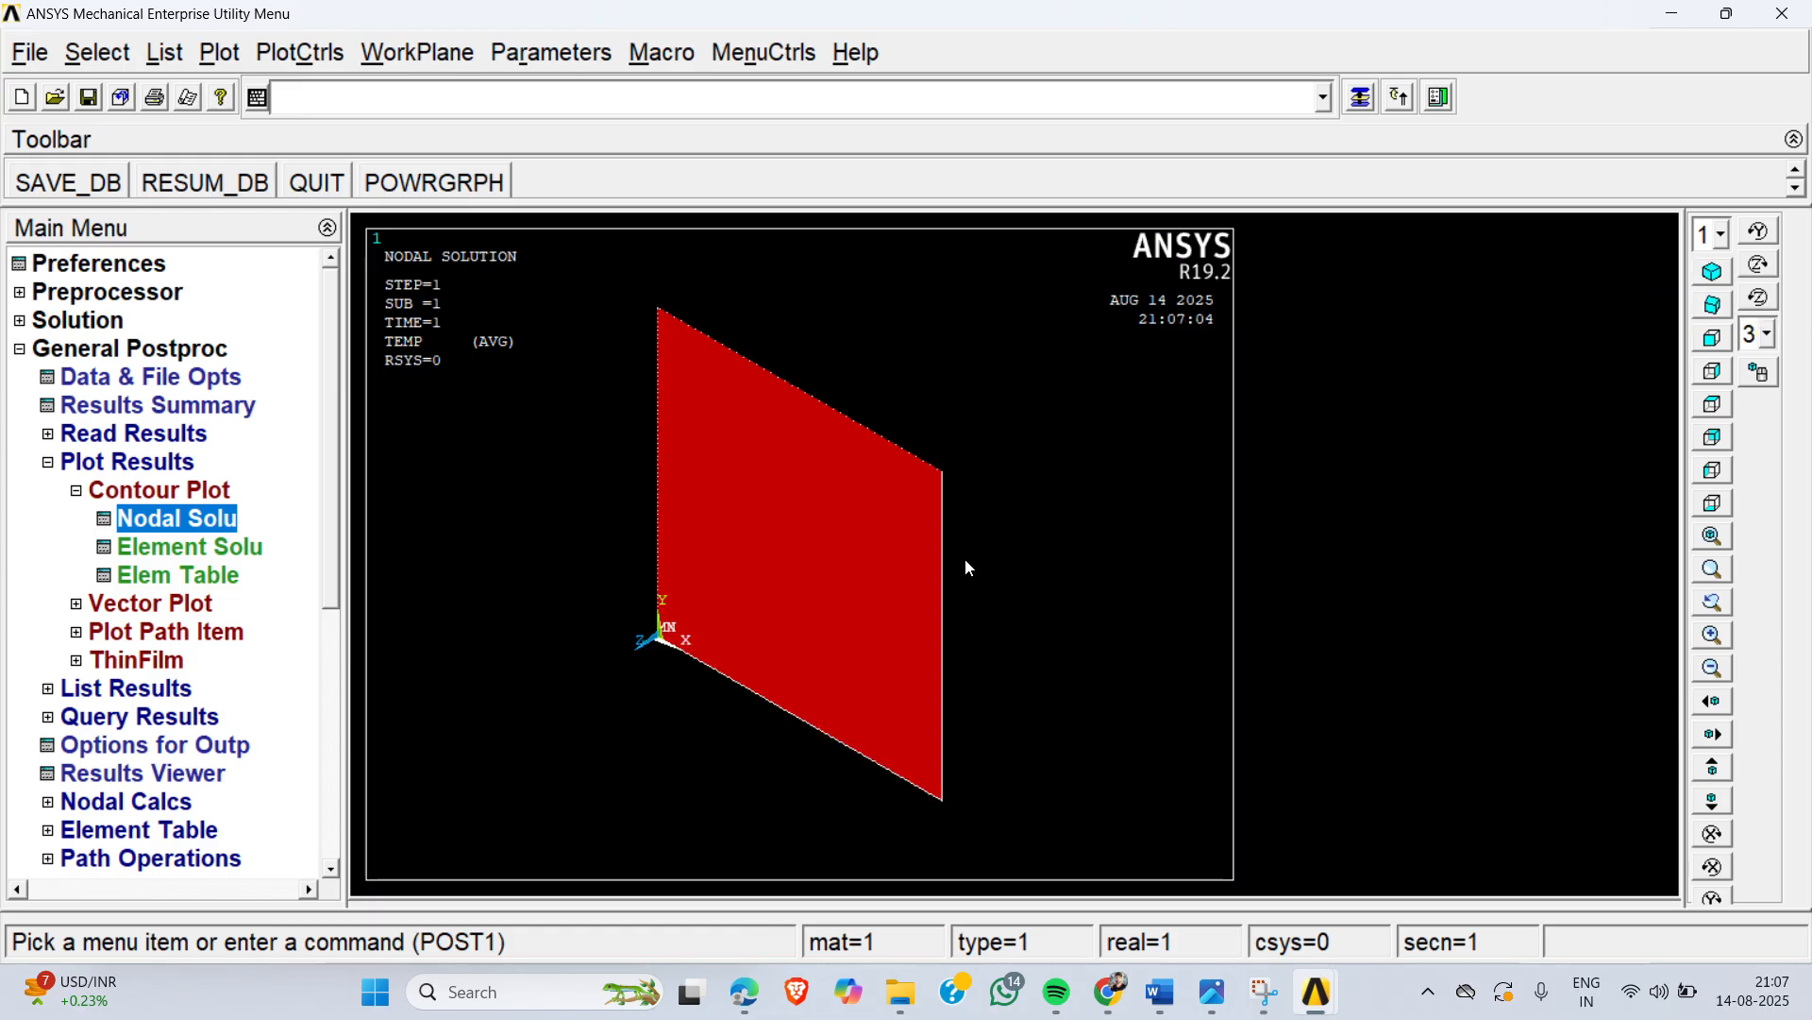
Step: Delete the thermal temperature loads on areas in the preprocessor, picking all areas
{"action": "left_click", "coordinate": [120, 462]}
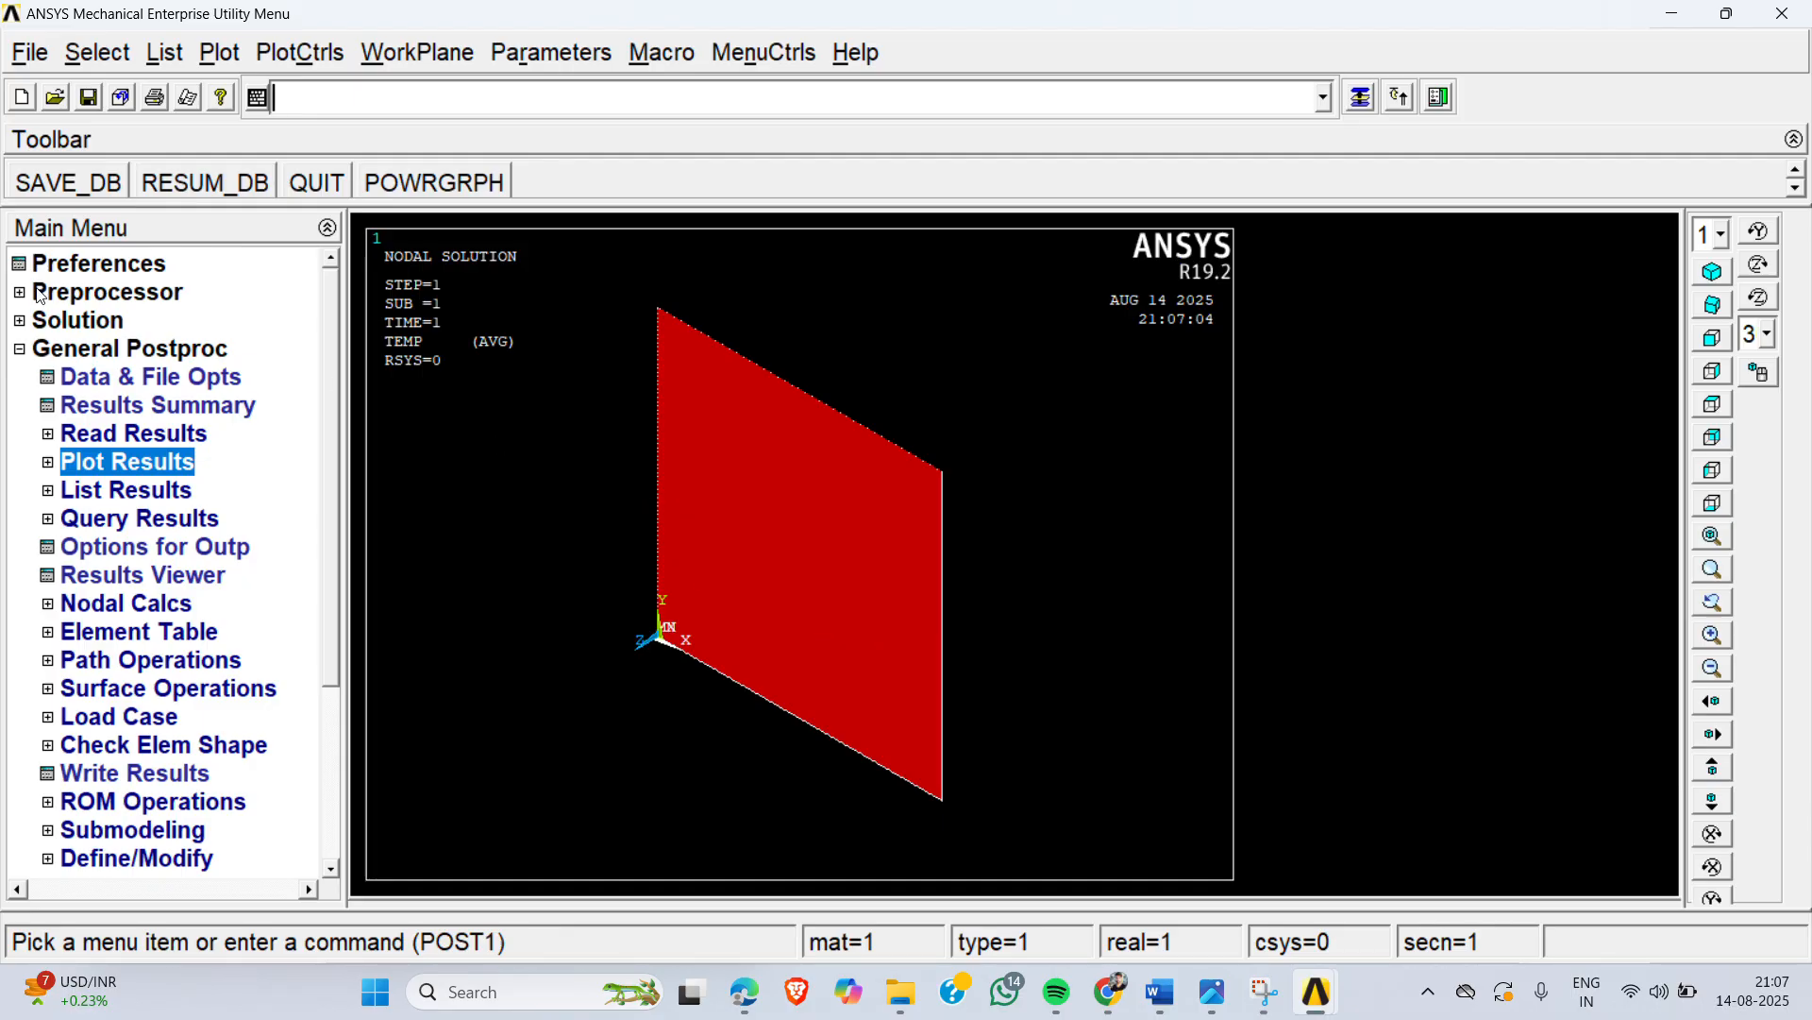
{"action": "left_click", "coordinate": [77, 349]}
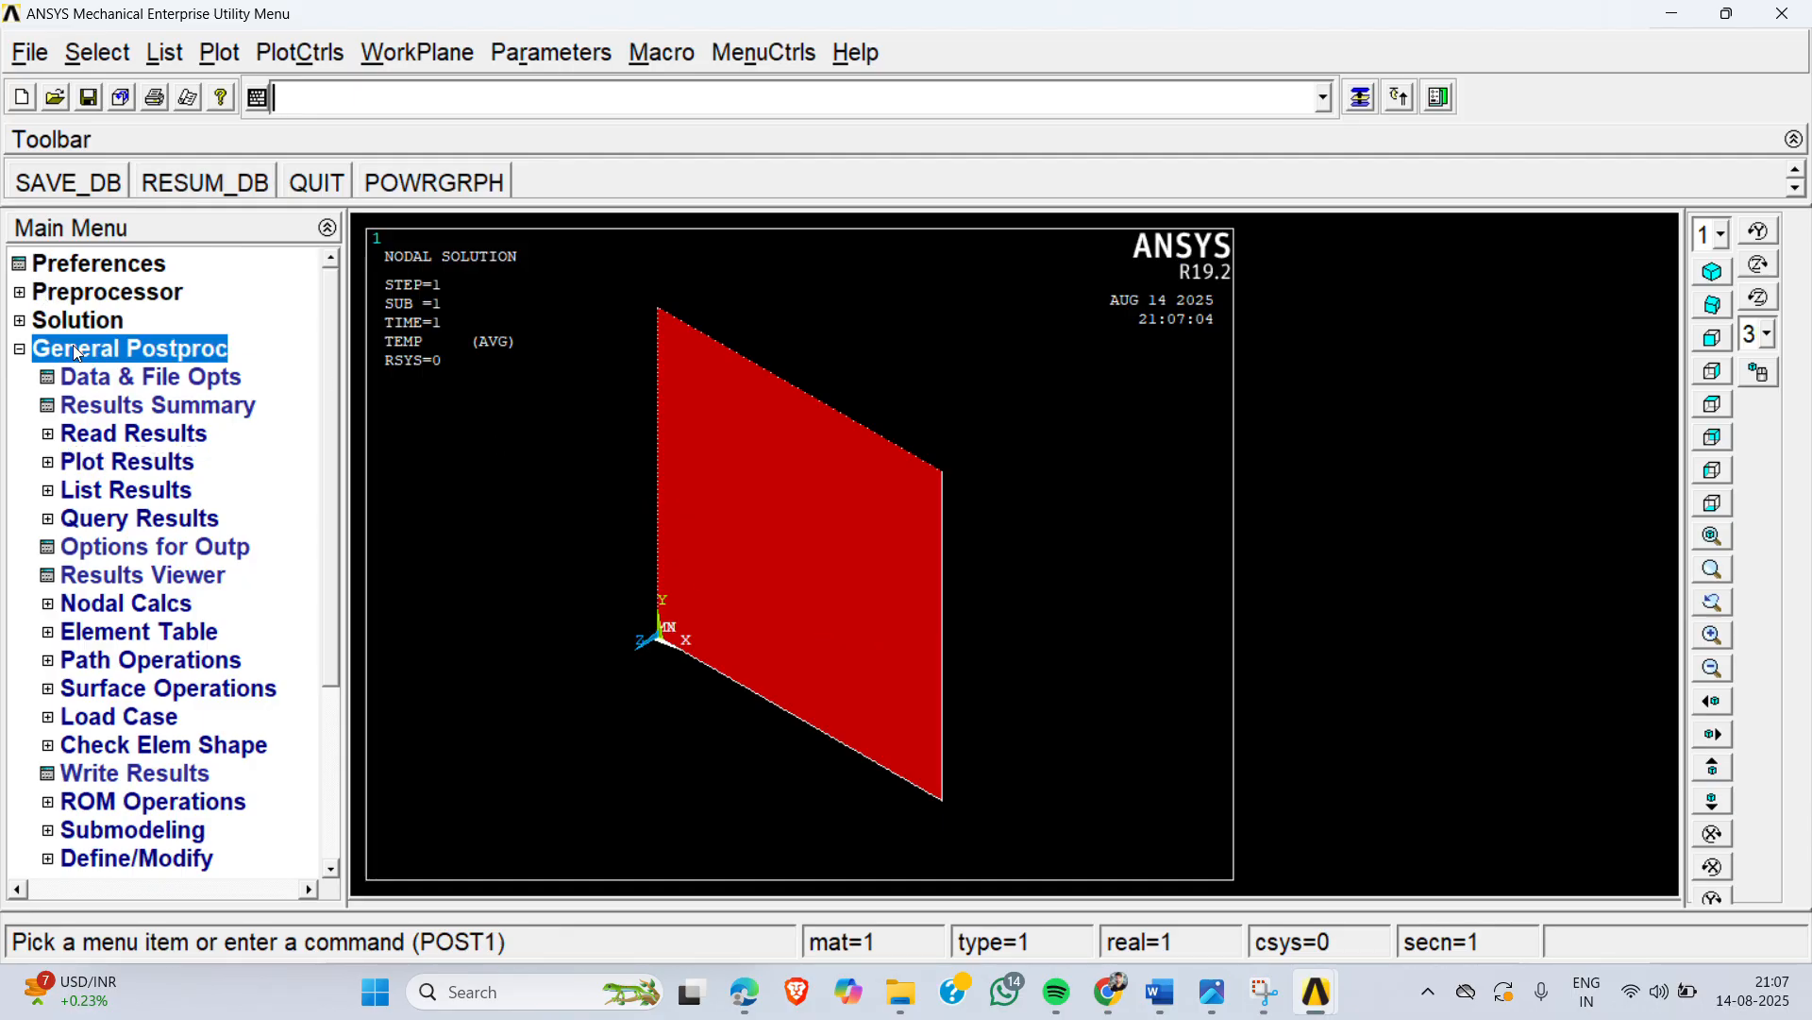
{"action": "left_click", "coordinate": [61, 296]}
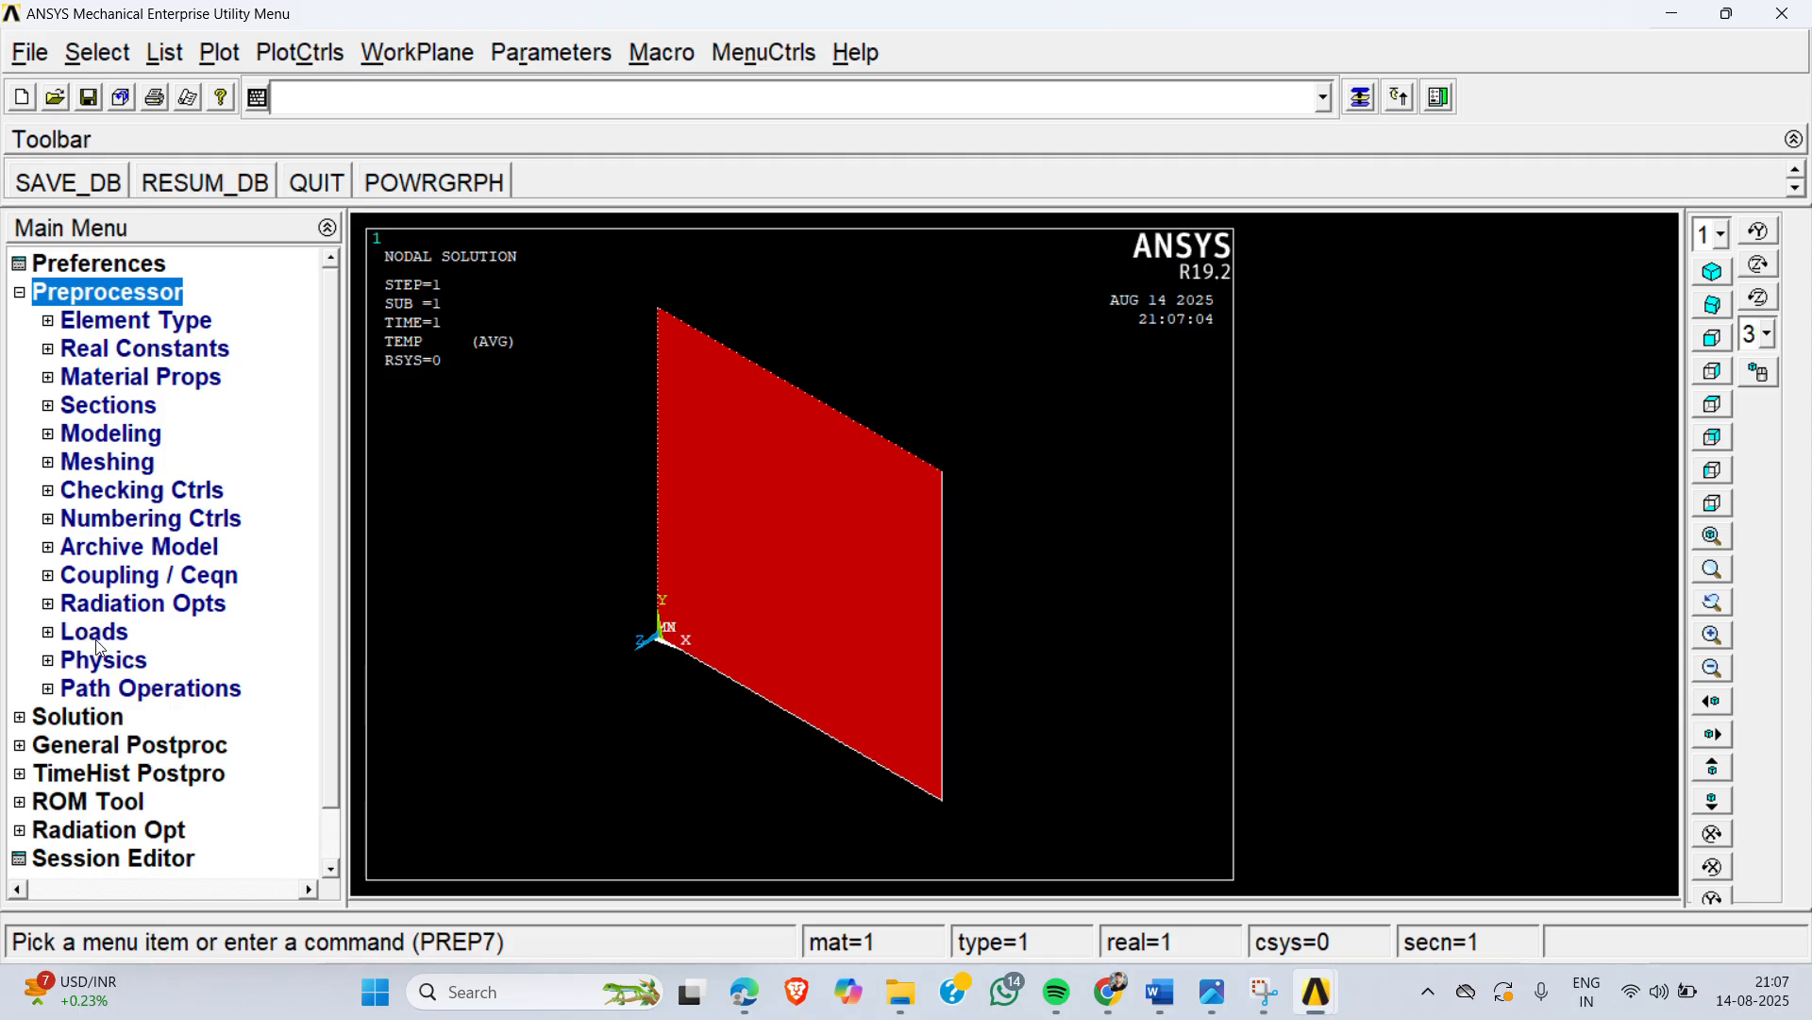
{"action": "left_click", "coordinate": [94, 637]}
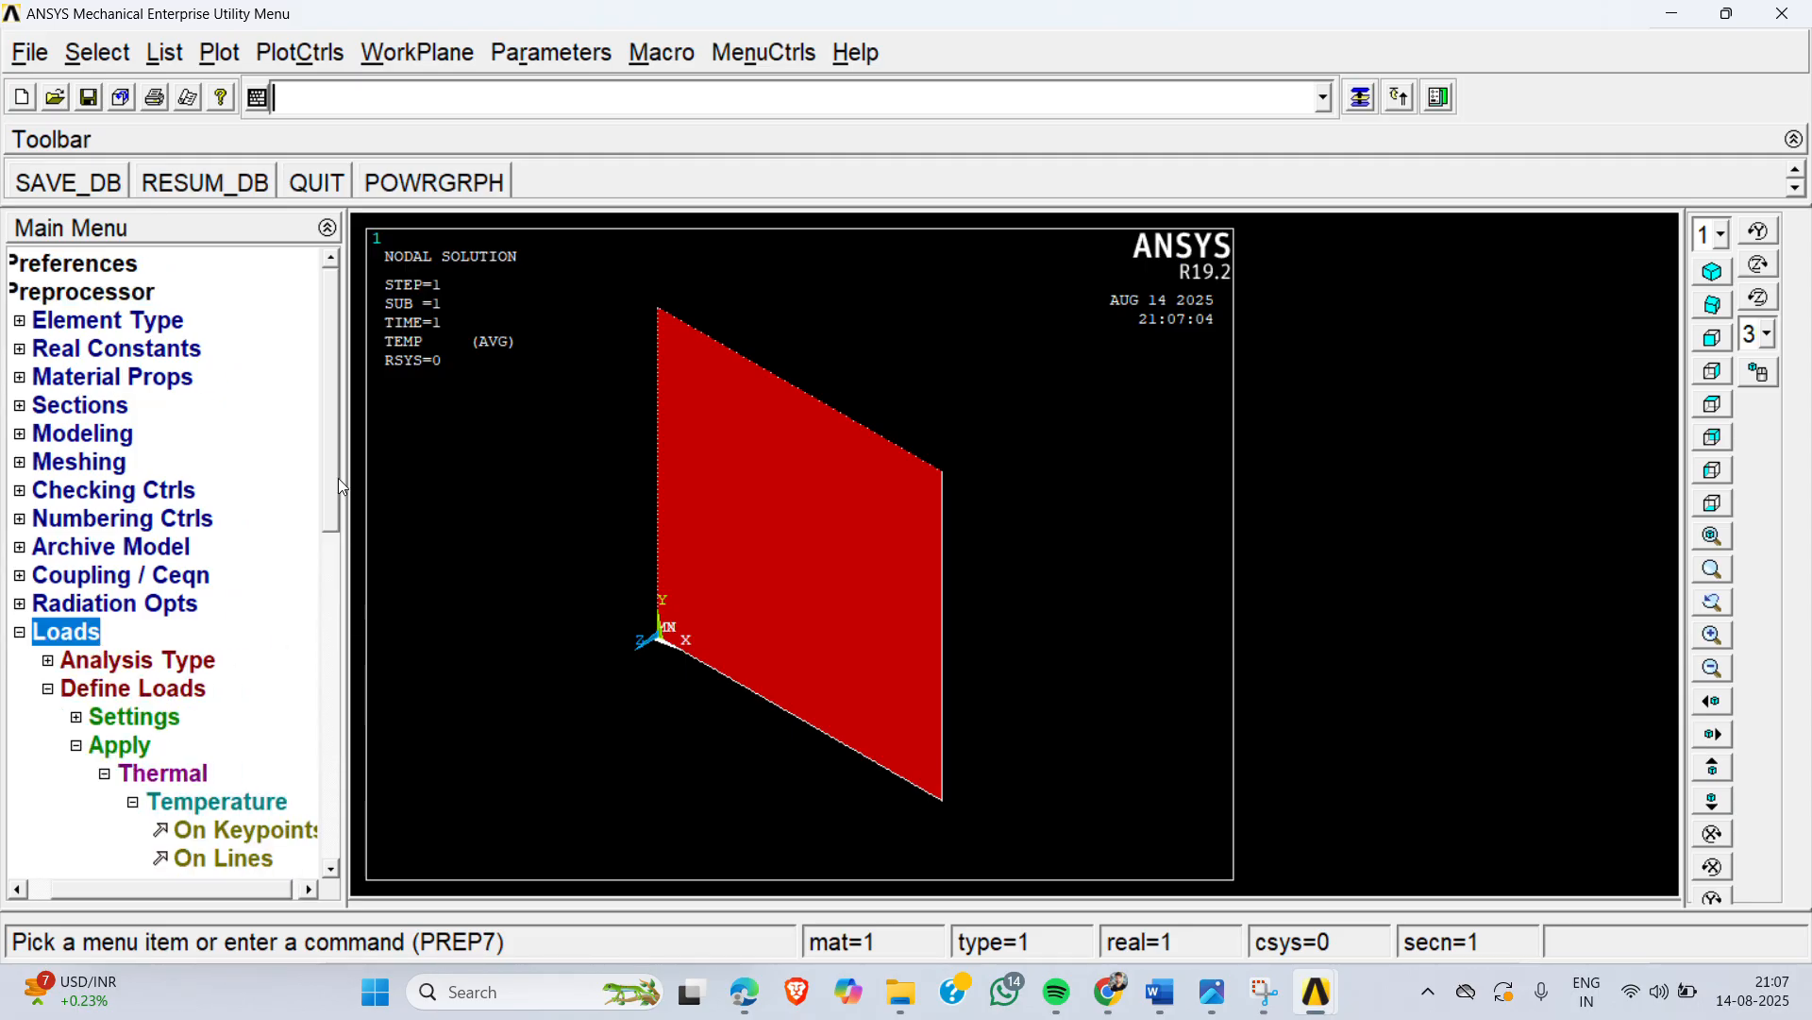
{"action": "left_click_drag", "start_coordinate": [332, 472], "coordinate": [338, 684]}
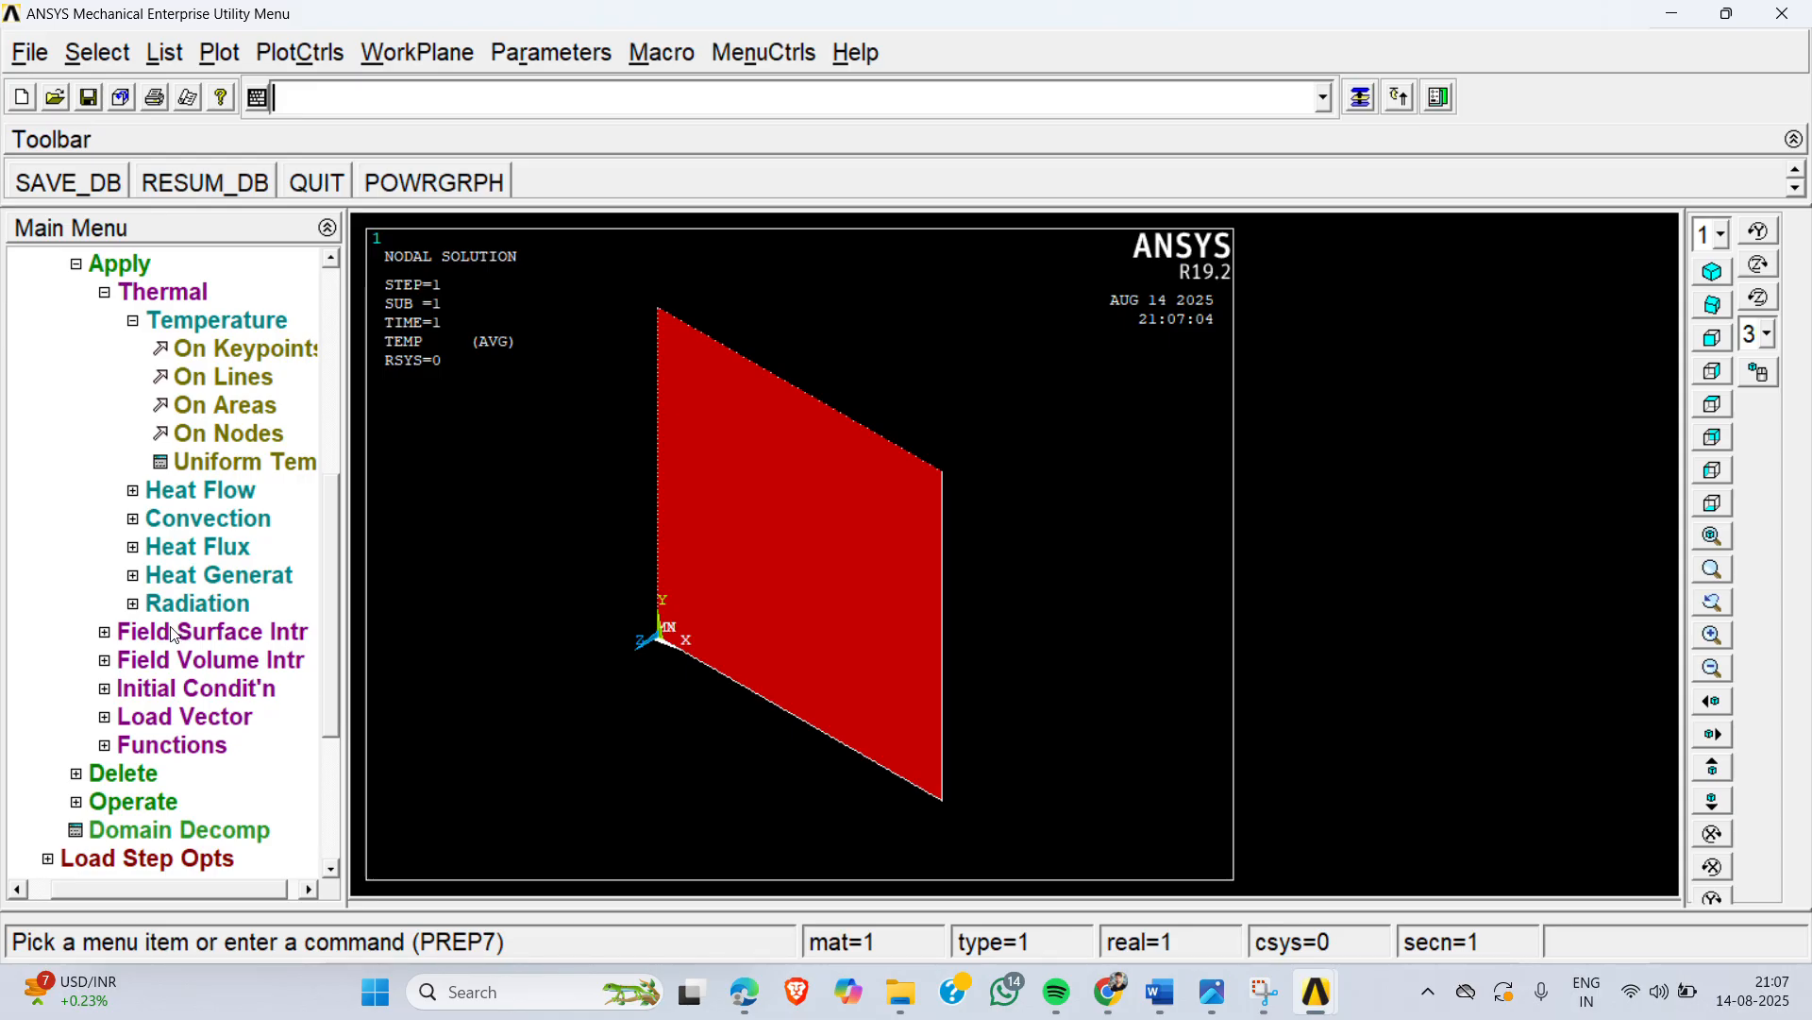
{"action": "left_click", "coordinate": [123, 775]}
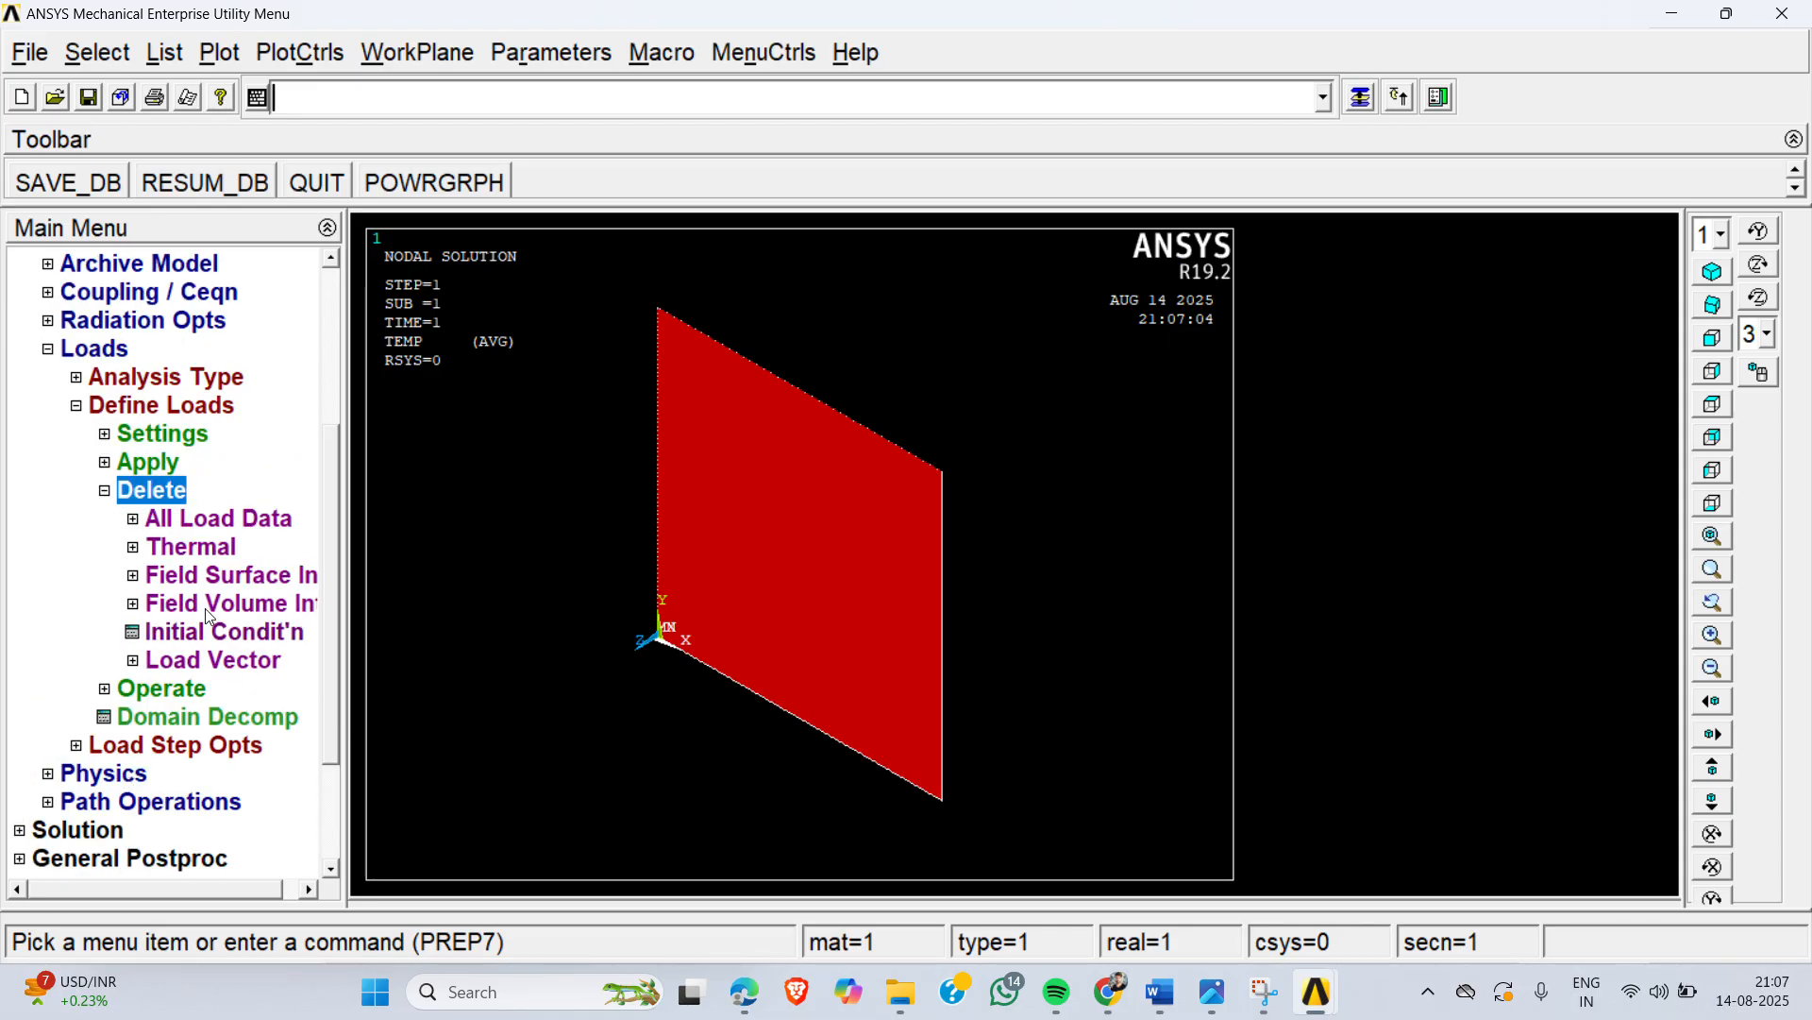
{"action": "left_click", "coordinate": [195, 525]}
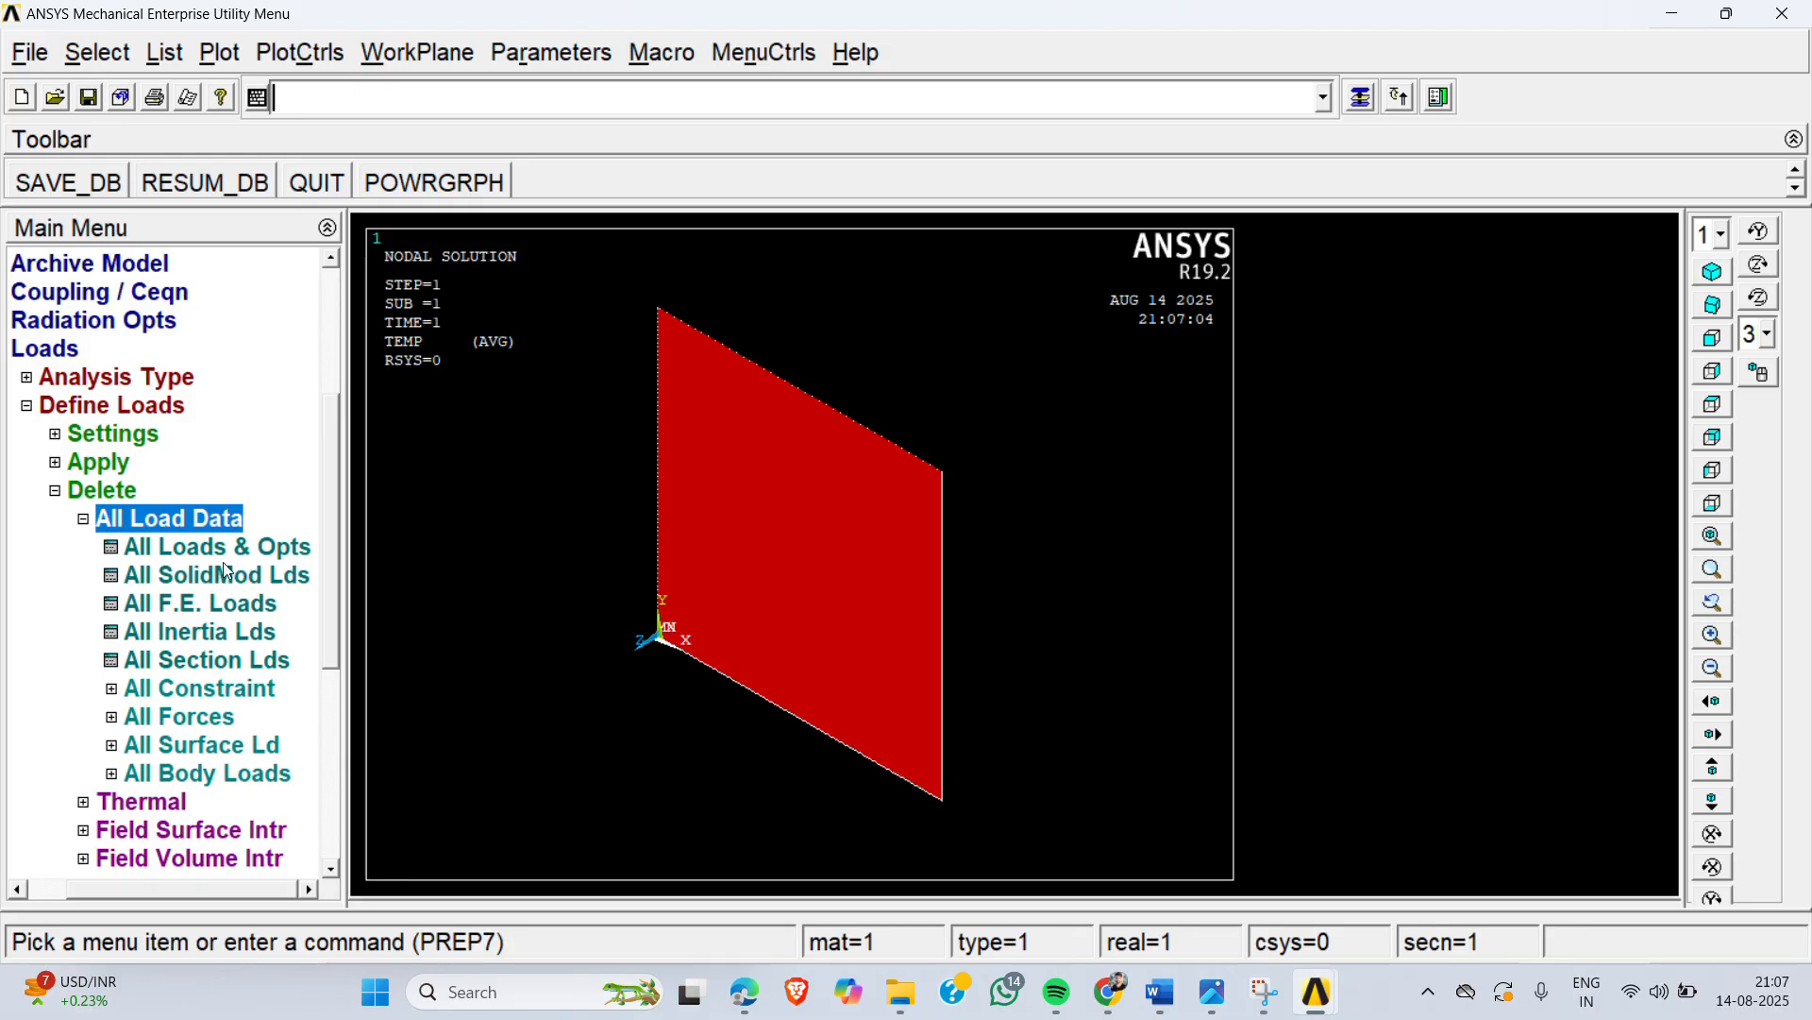
{"action": "left_click", "coordinate": [155, 803]}
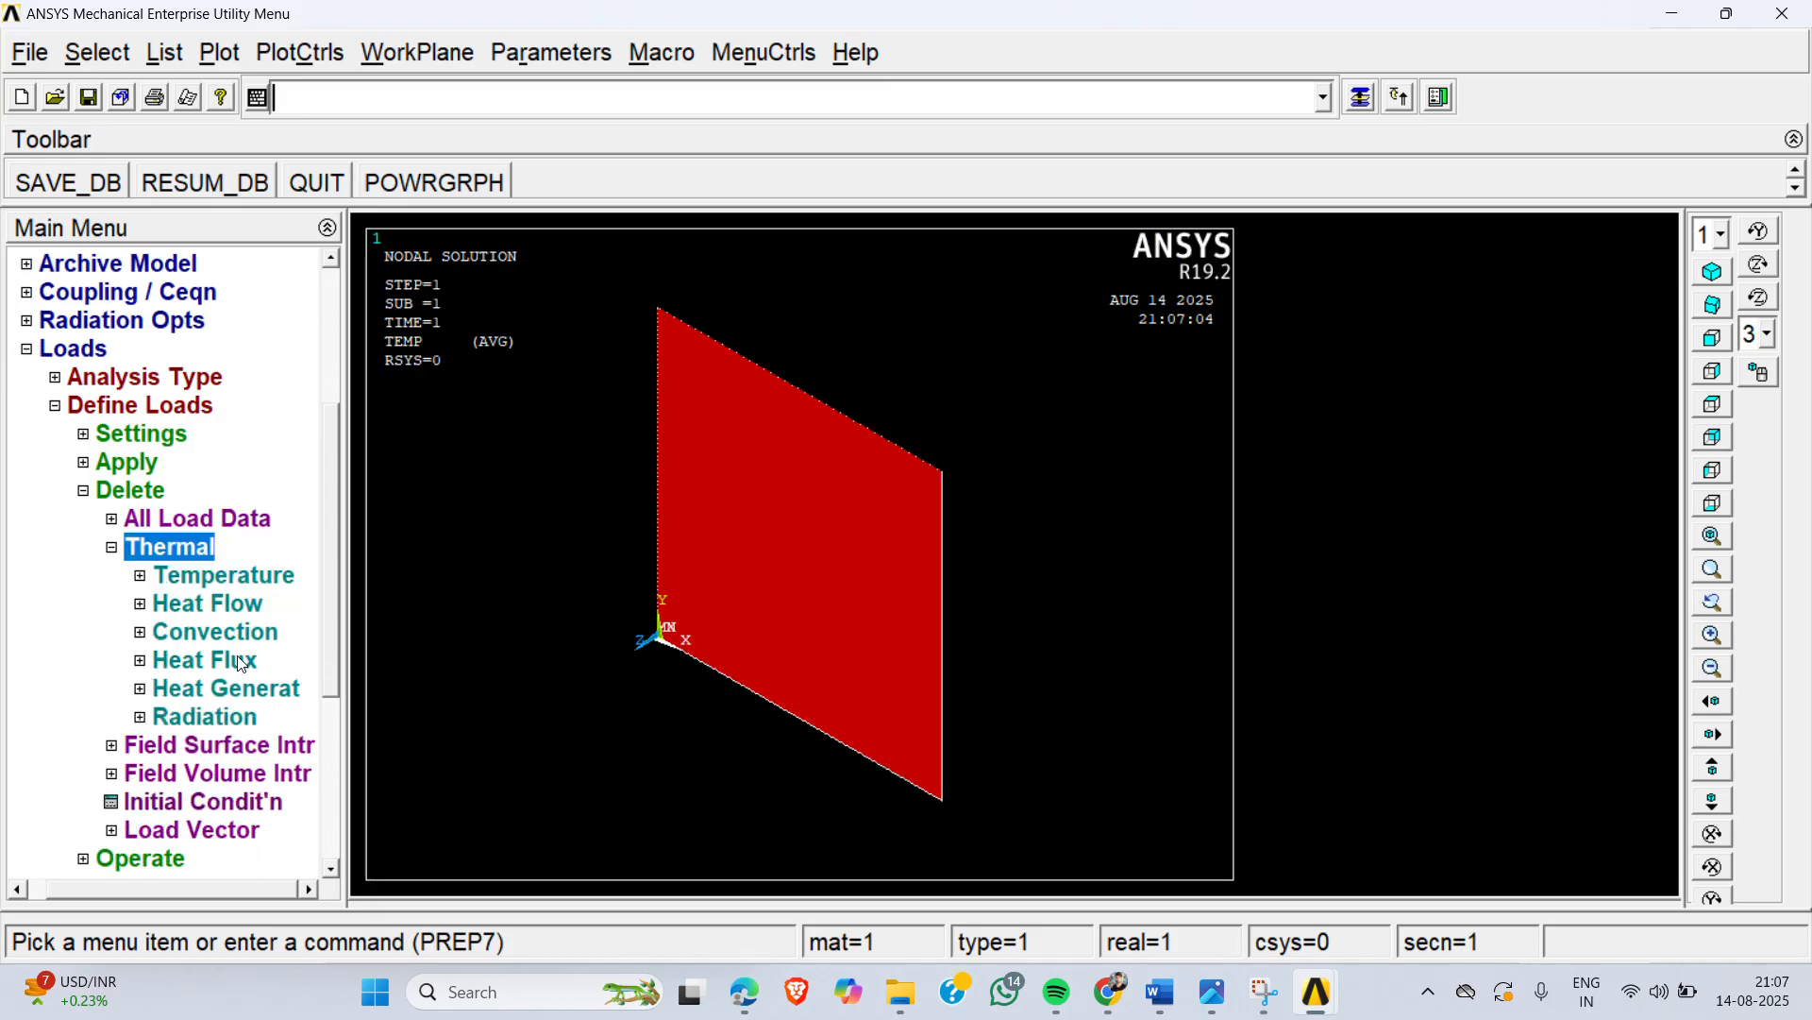
{"action": "left_click", "coordinate": [207, 575]}
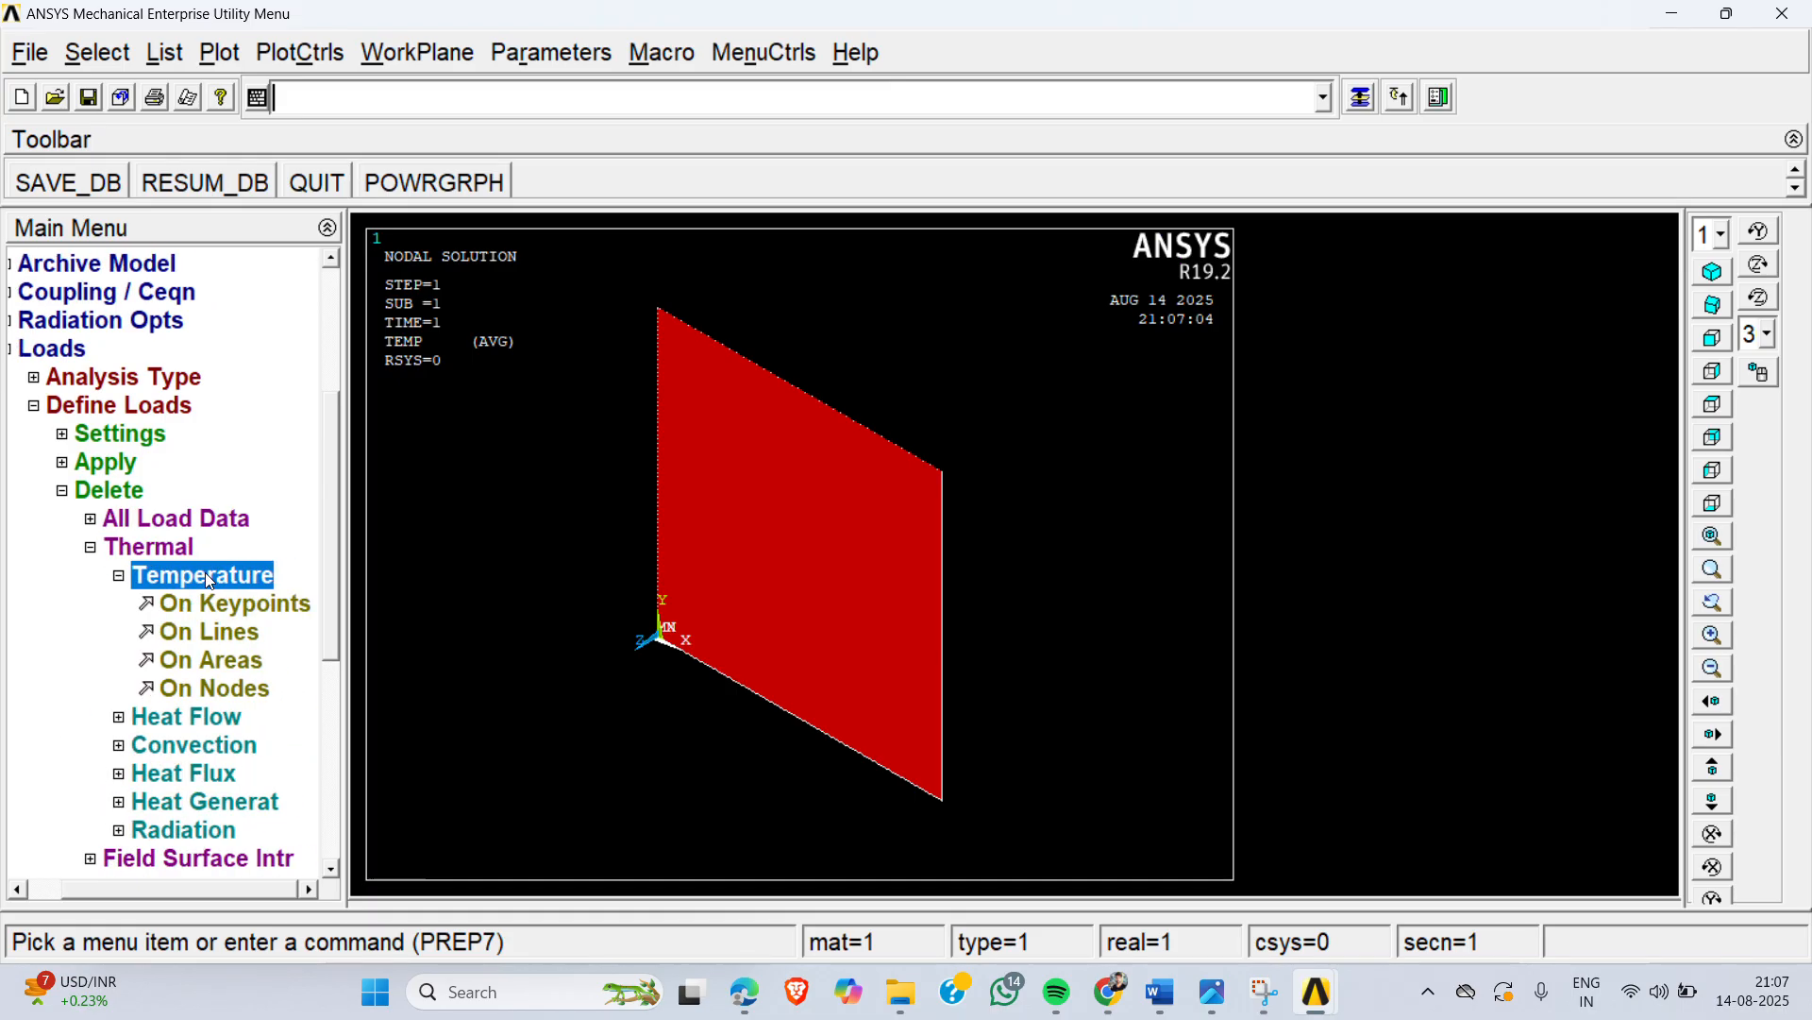
{"action": "left_click", "coordinate": [241, 660]}
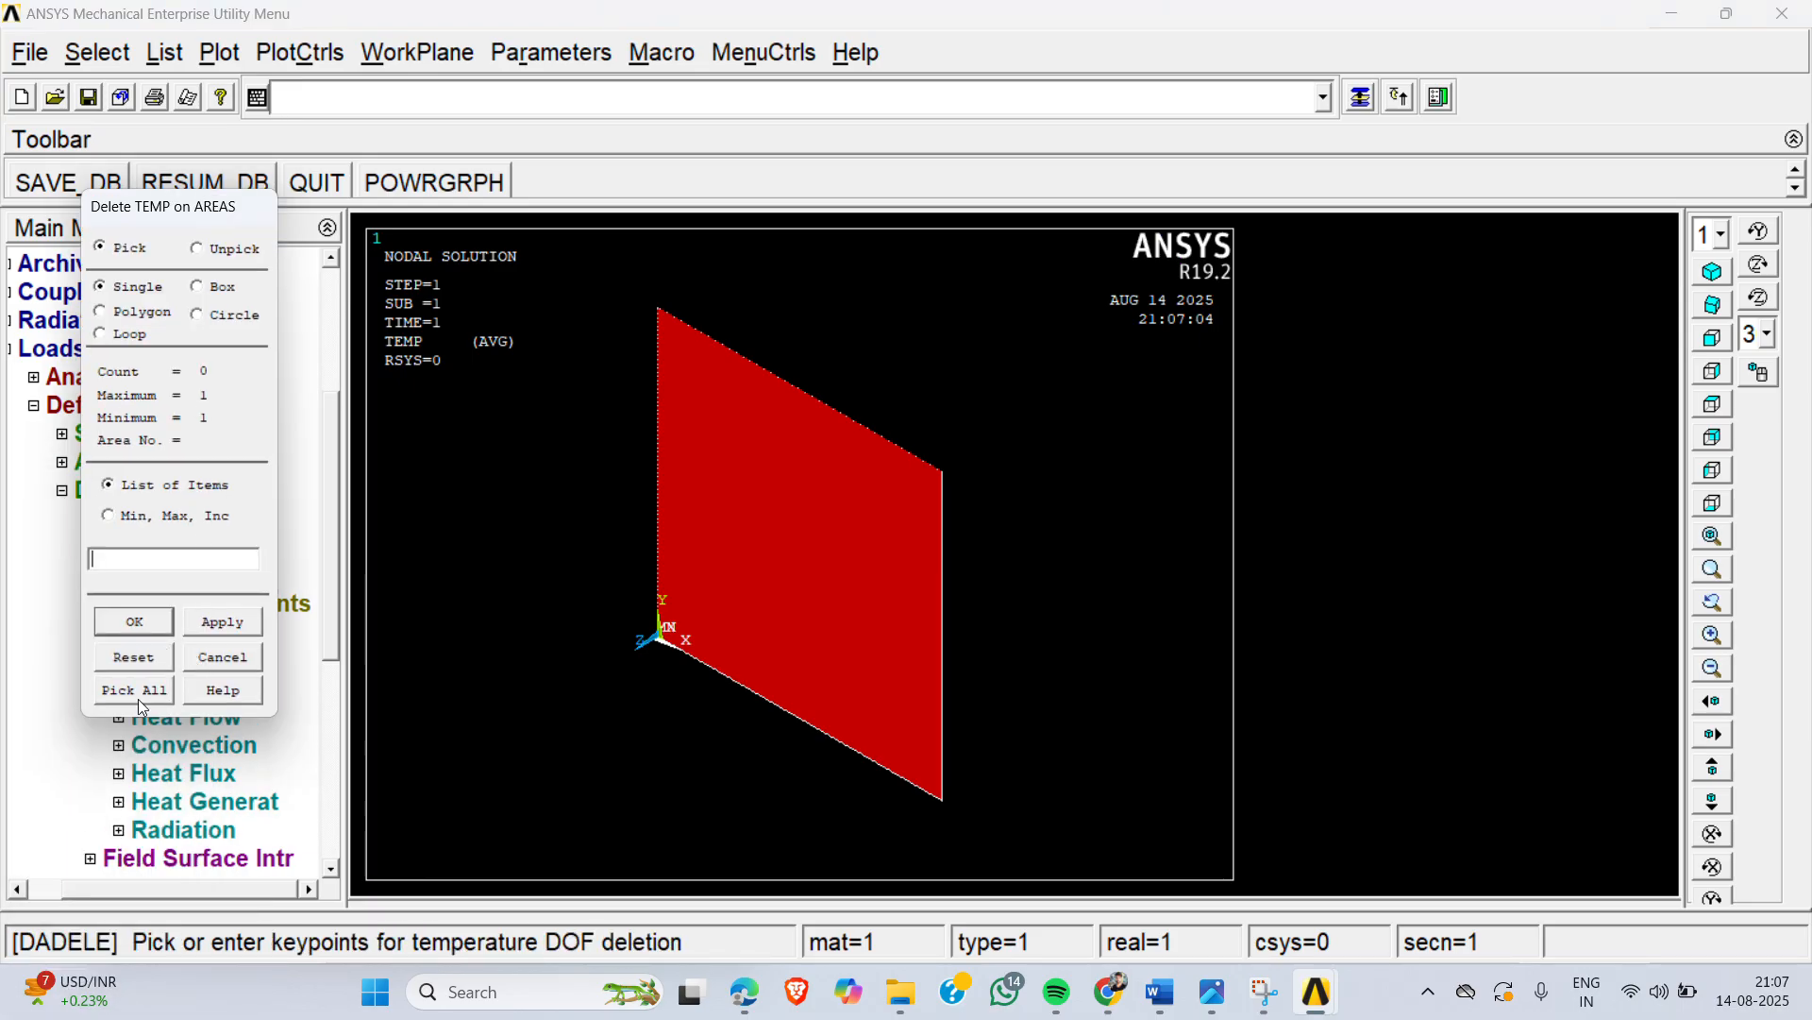
{"action": "left_click", "coordinate": [133, 693]}
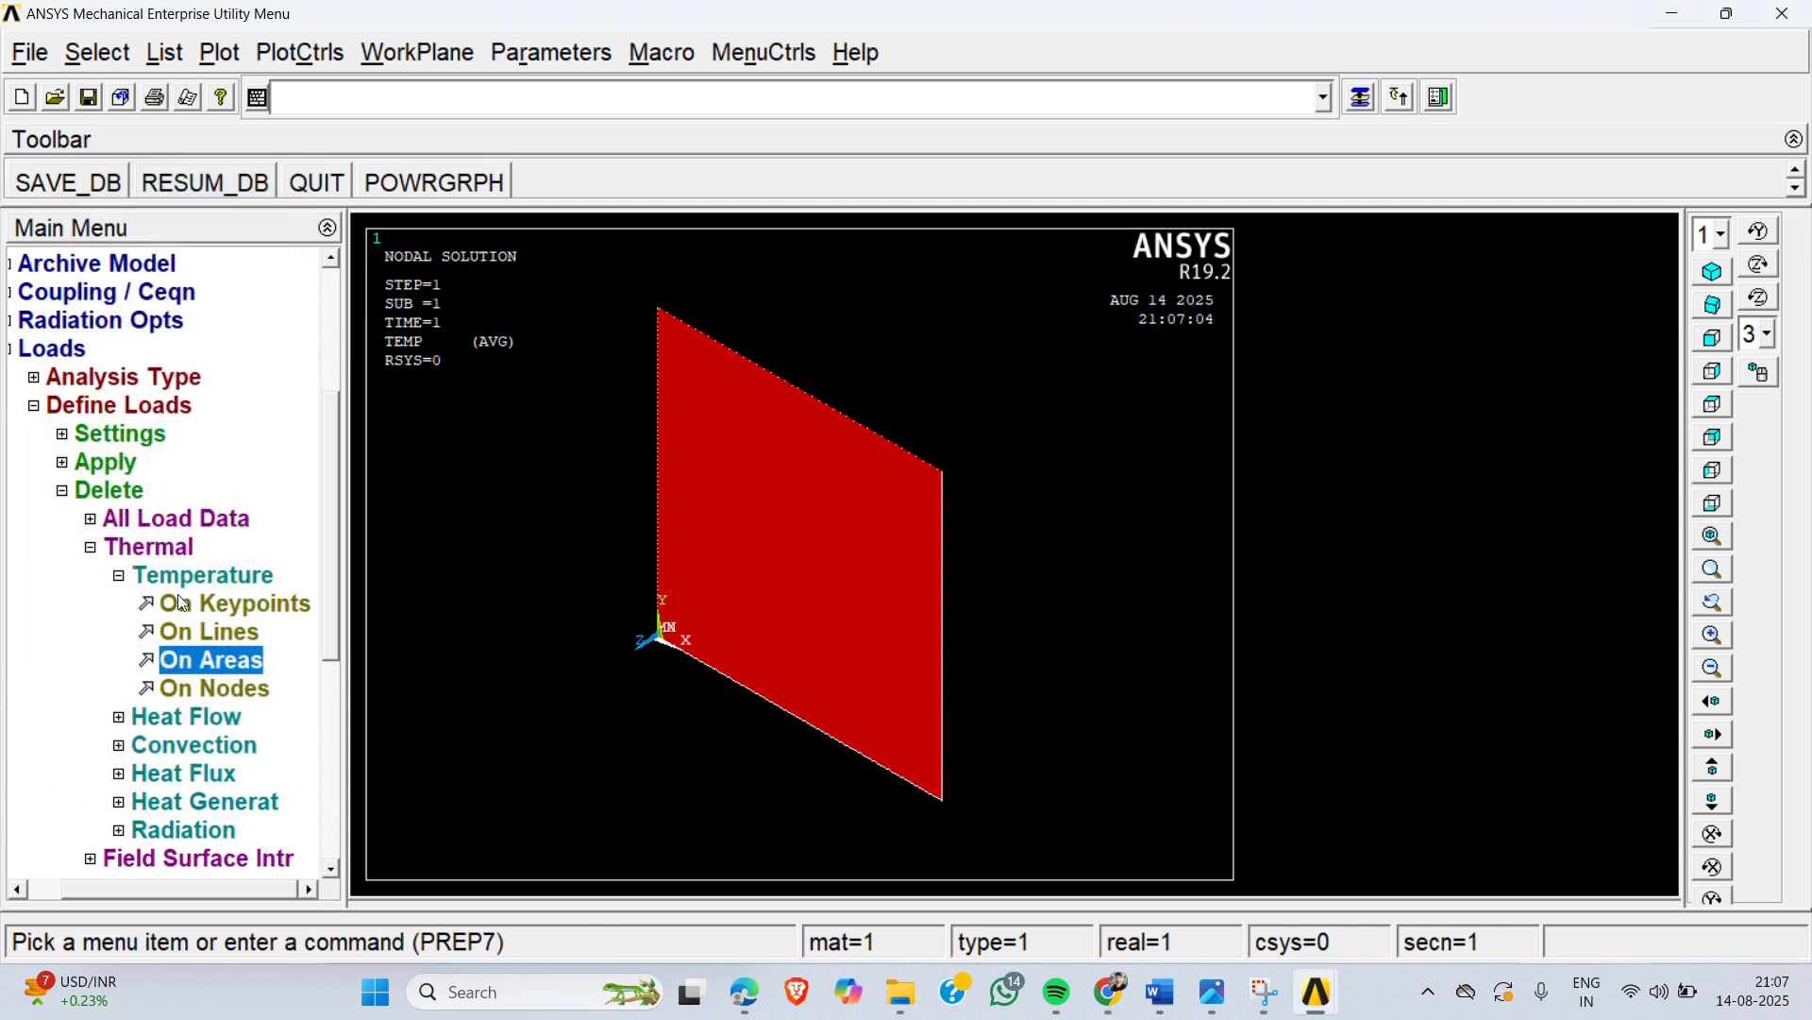
Step: Replot the graphics to replace the old temperature contour with the plate's element mesh
{"action": "left_click", "coordinate": [152, 547]}
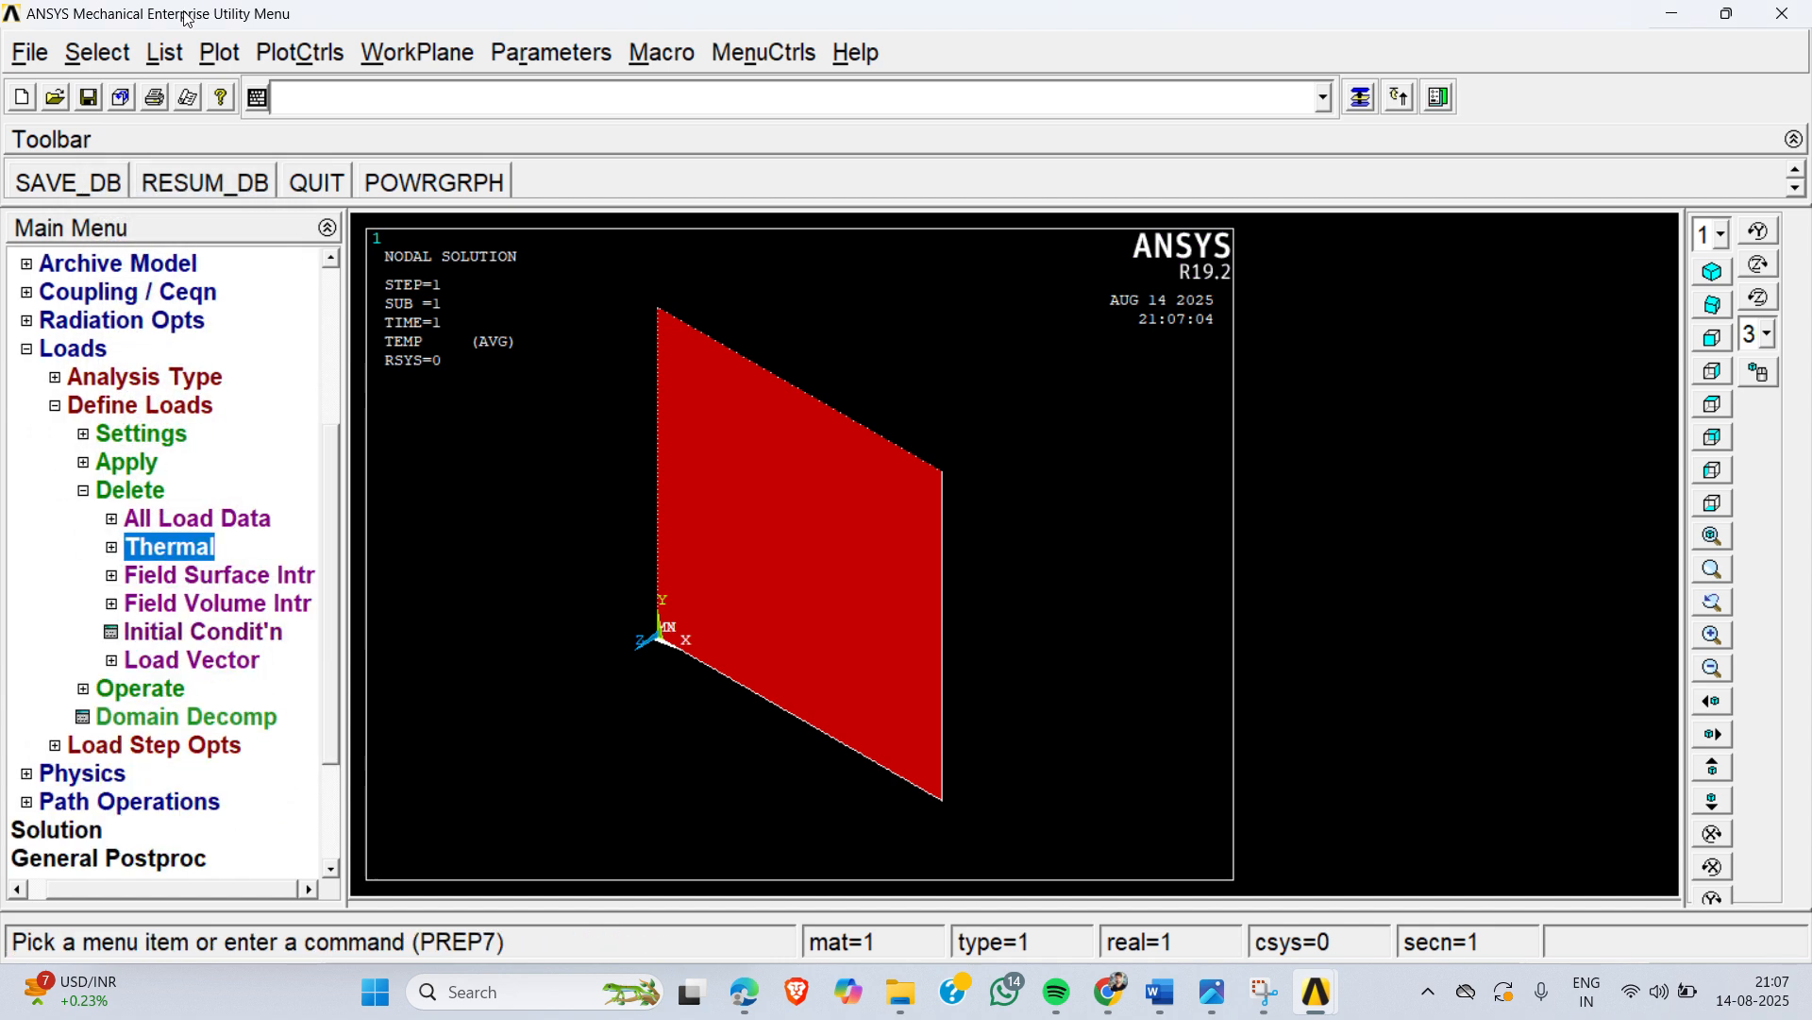
{"action": "left_click", "coordinate": [219, 53]}
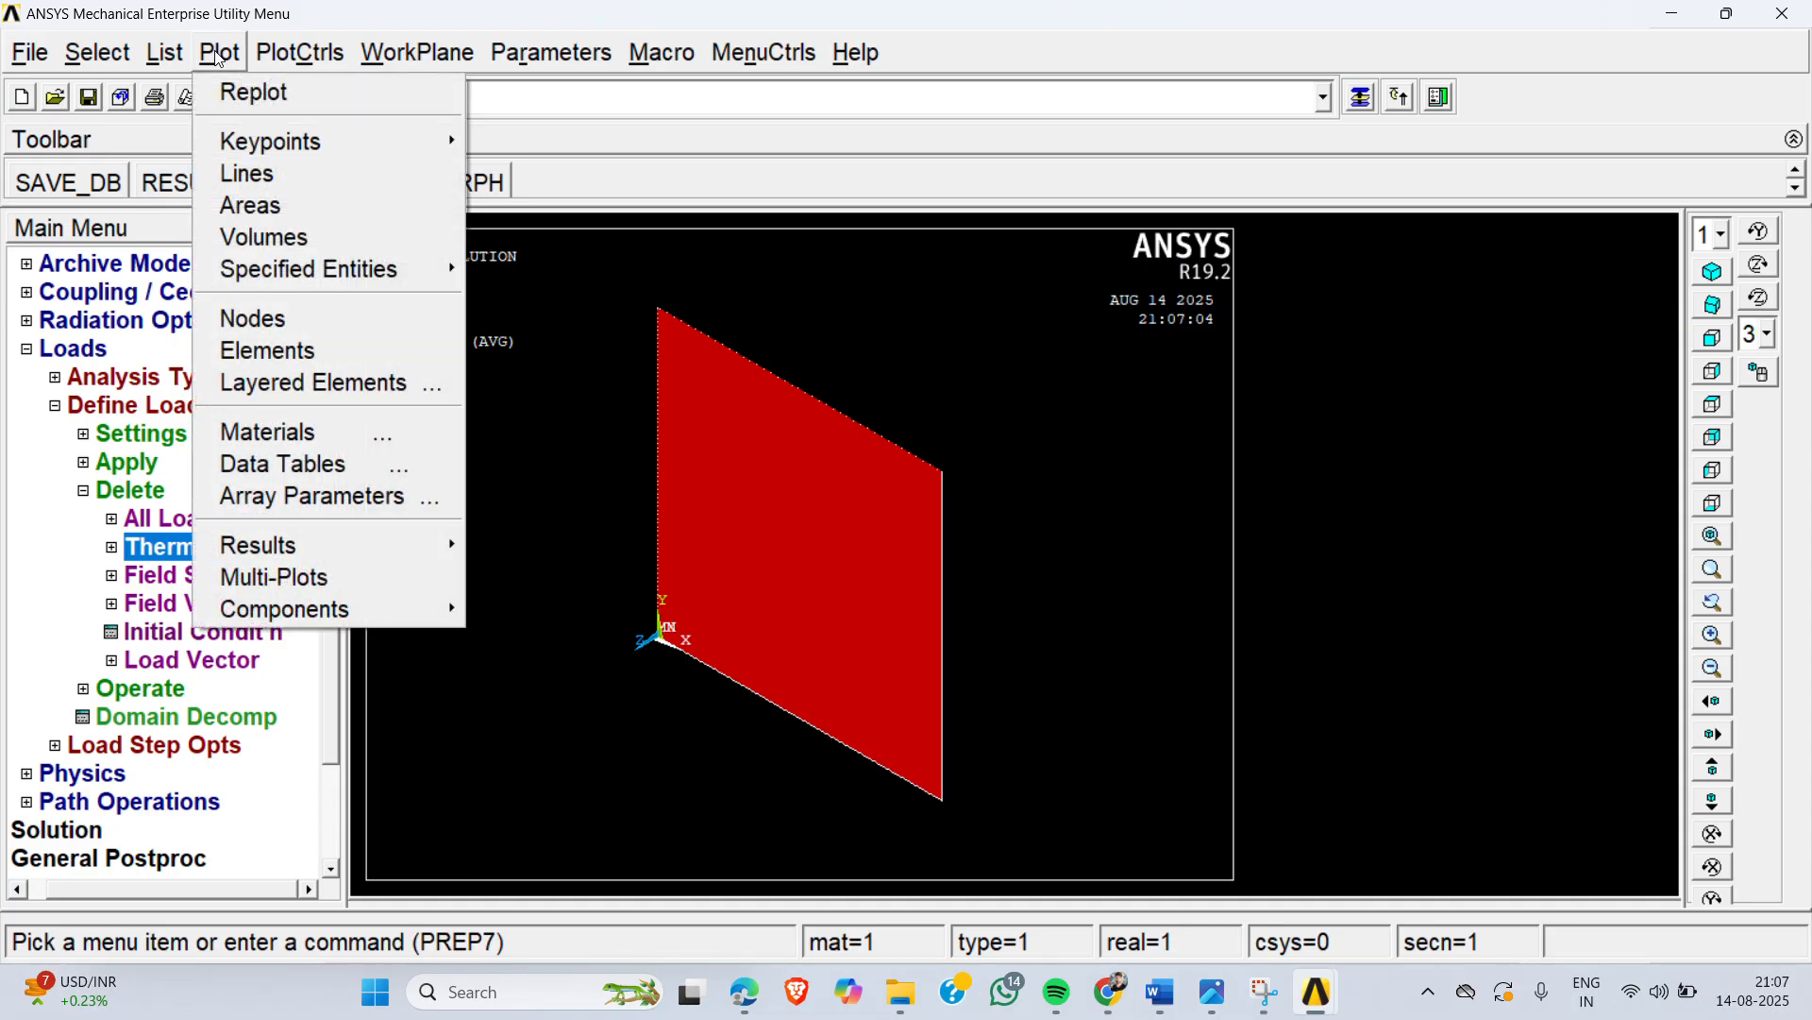
{"action": "left_click", "coordinate": [251, 88]}
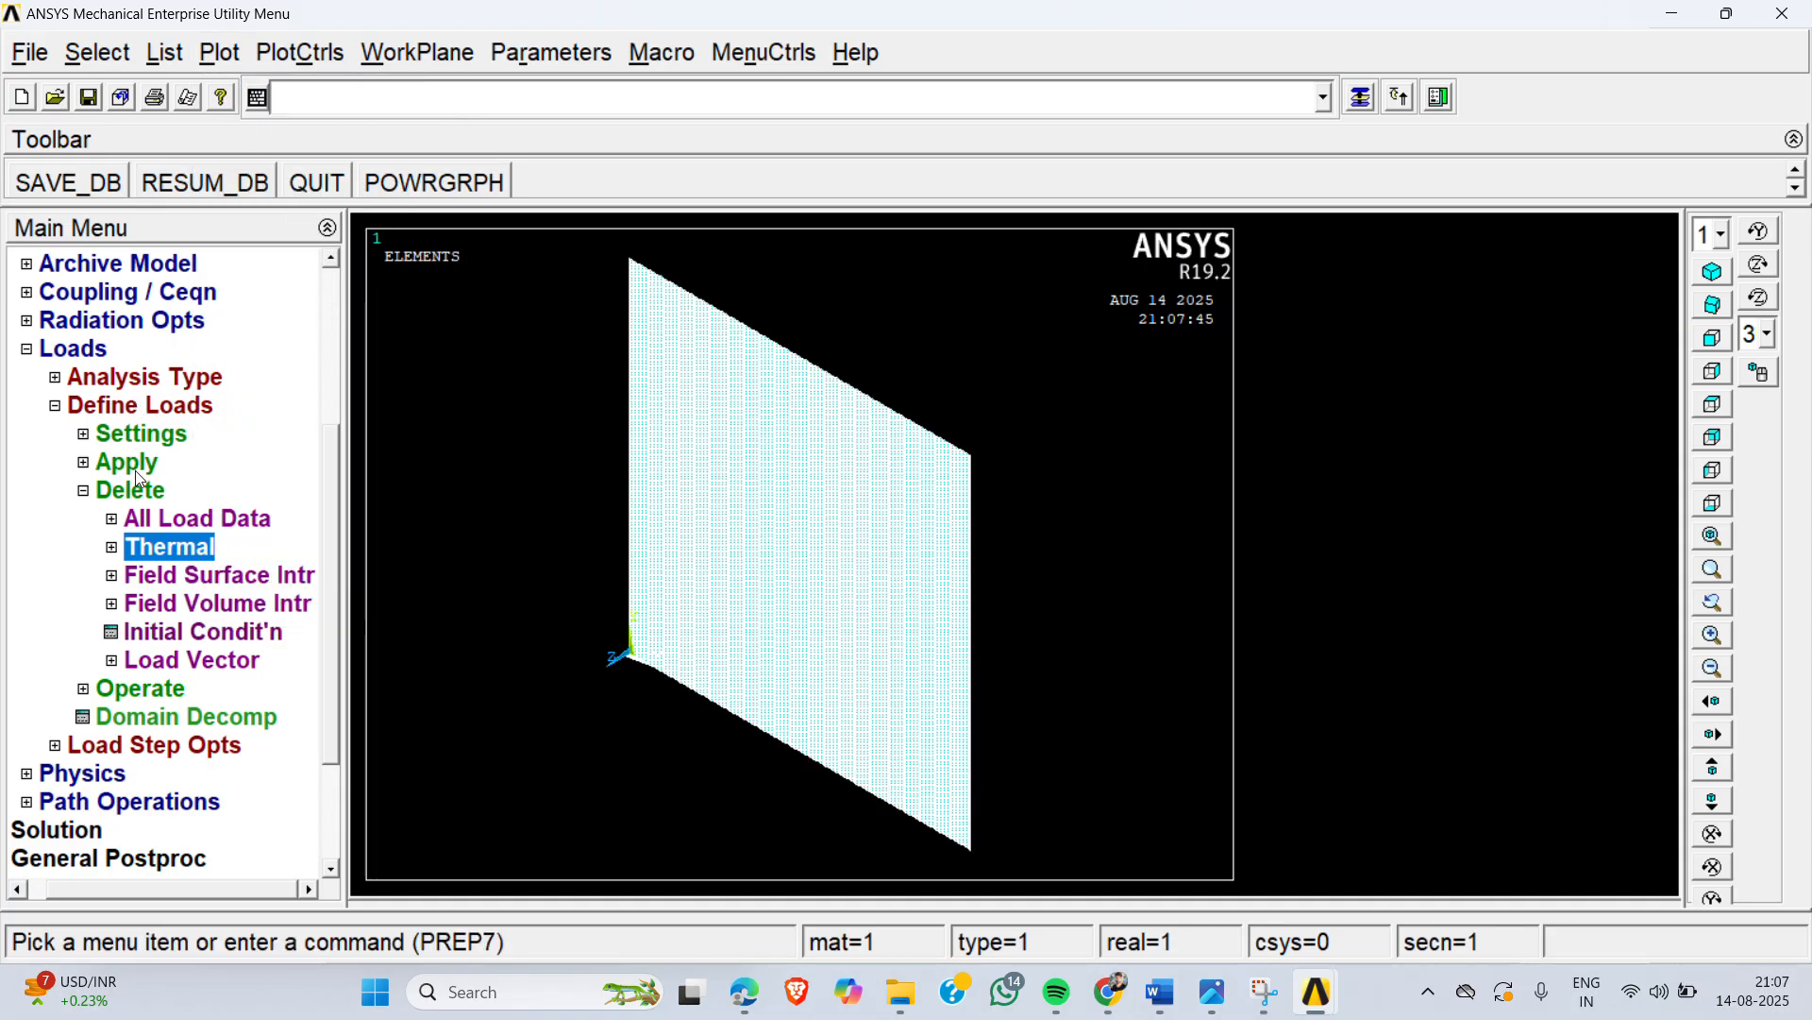
Step: Apply a constant TEMP load of 50 on the plate's right vertical edge line
{"action": "left_click", "coordinate": [150, 496]}
{"action": "left_click", "coordinate": [149, 495]}
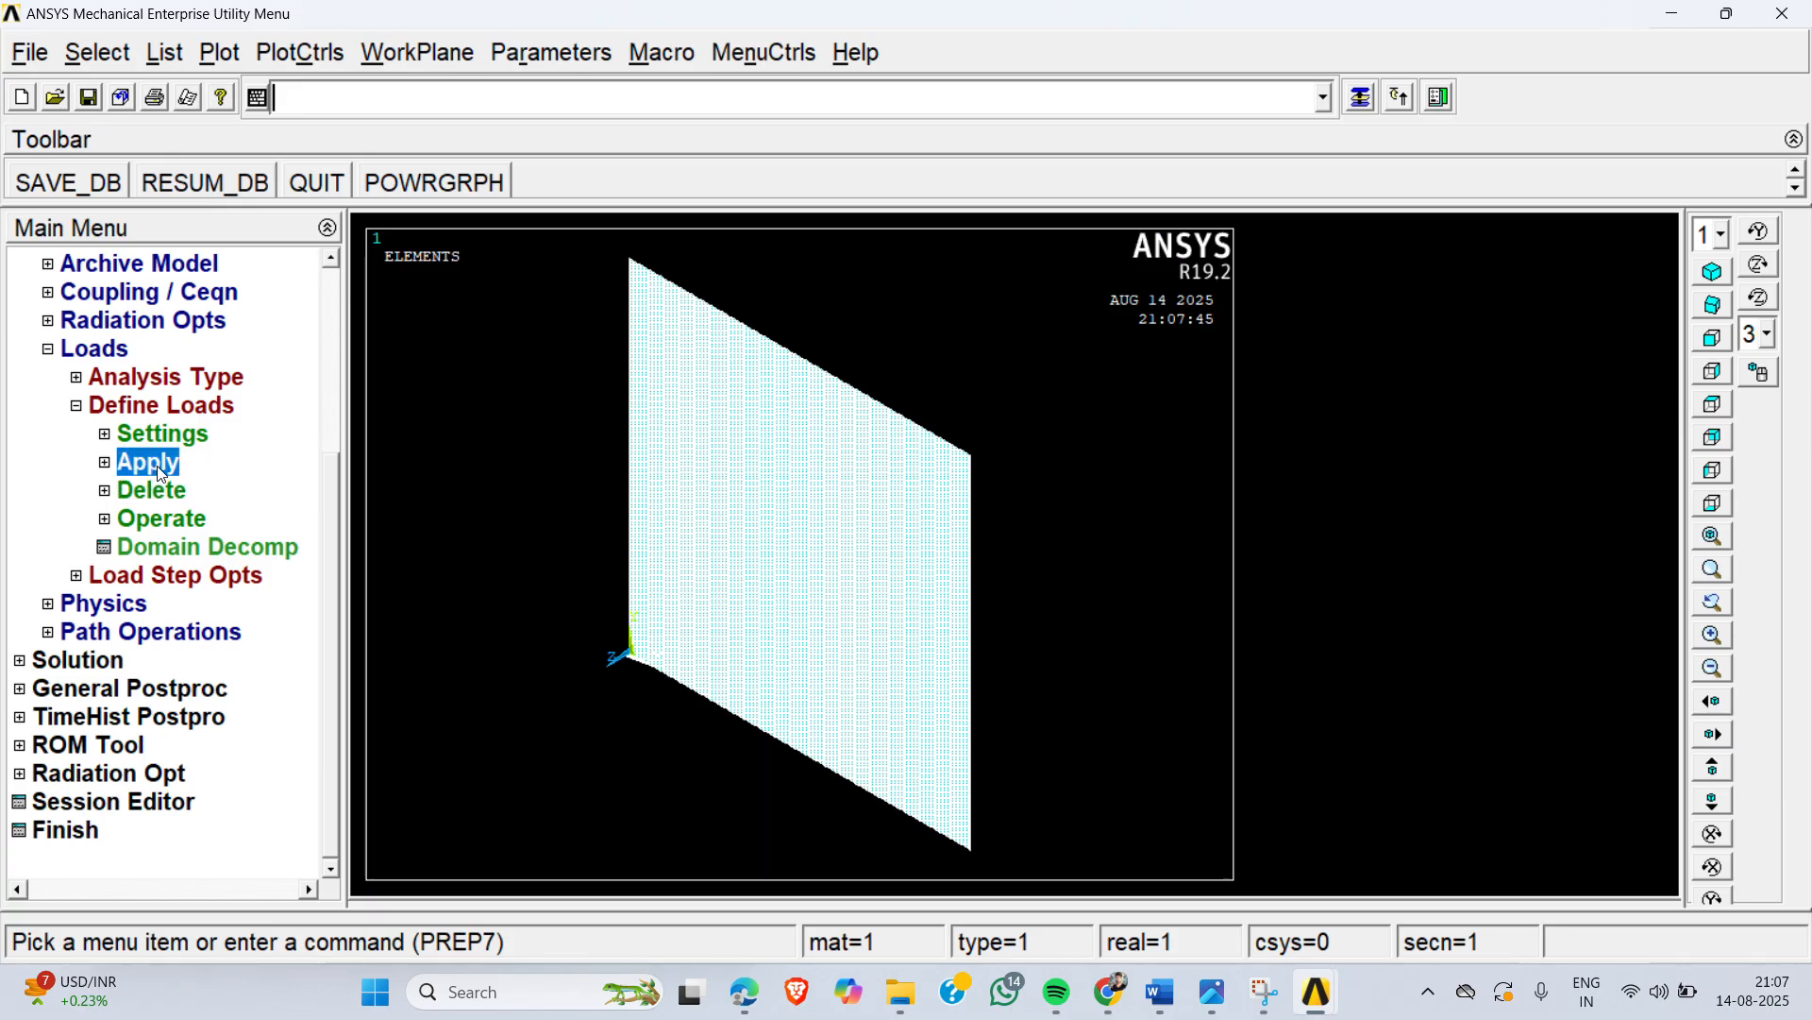
{"action": "left_click", "coordinate": [159, 468]}
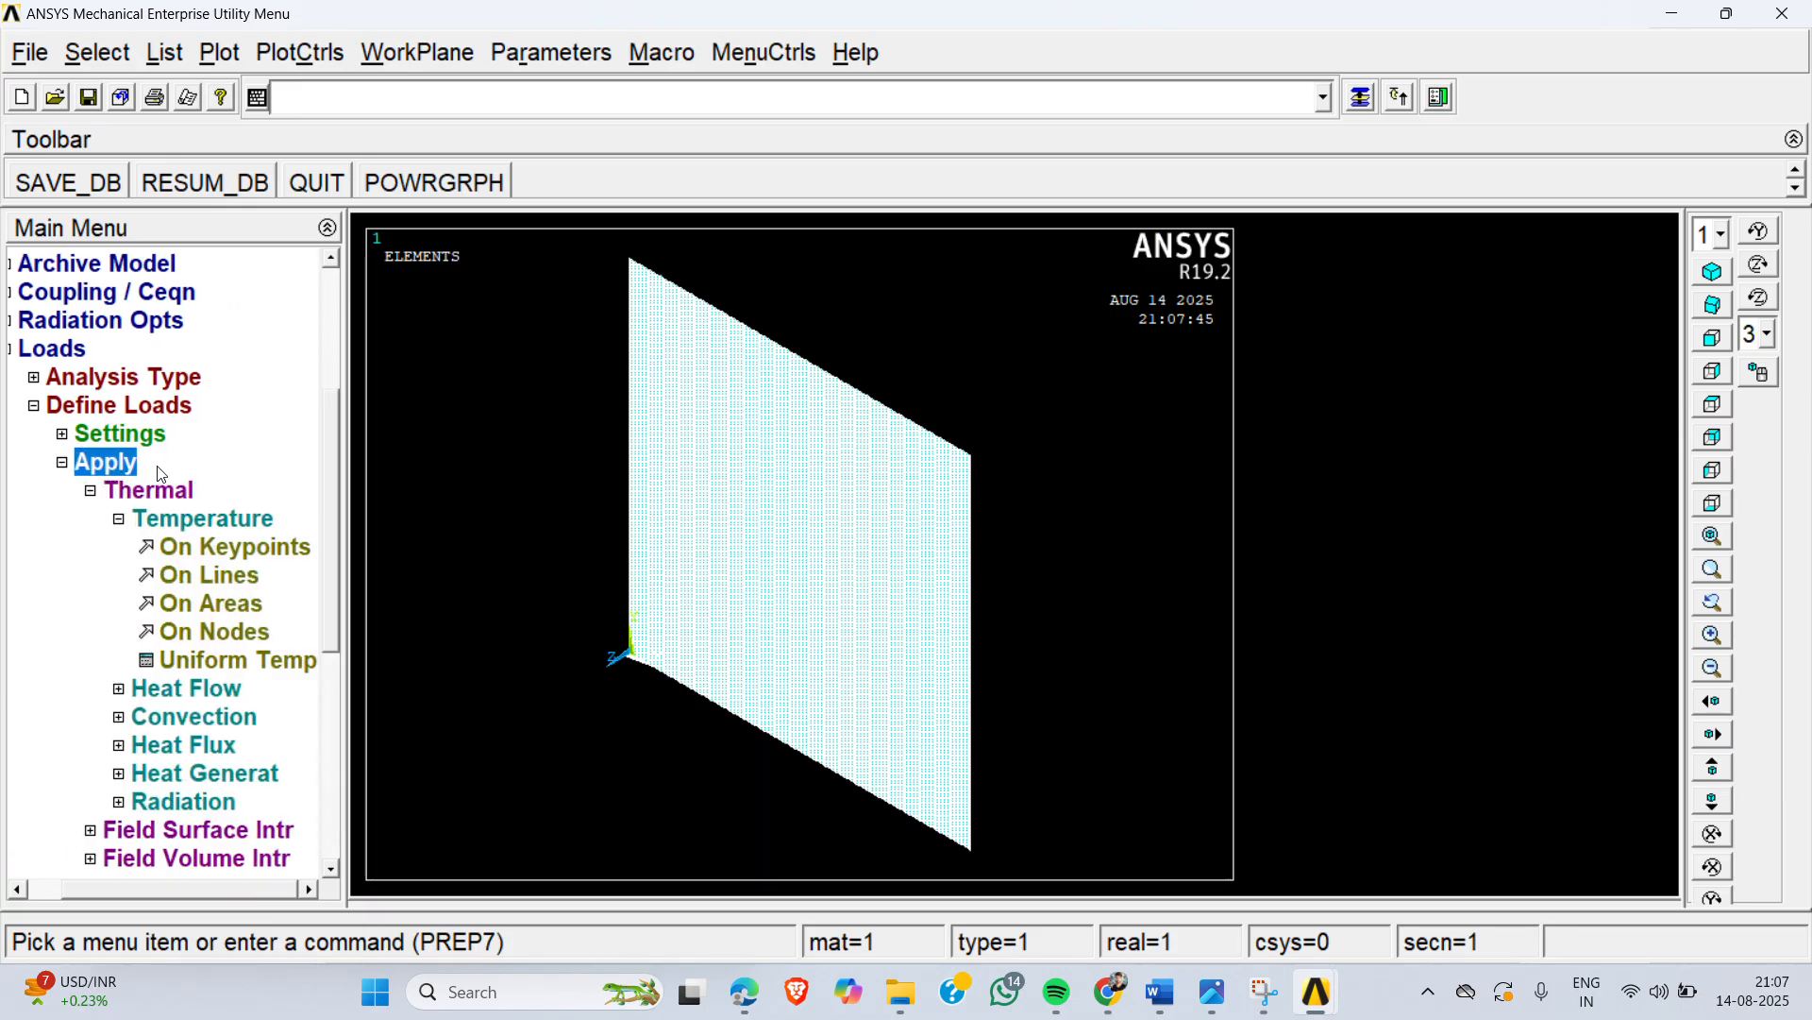
{"action": "left_click", "coordinate": [222, 578]}
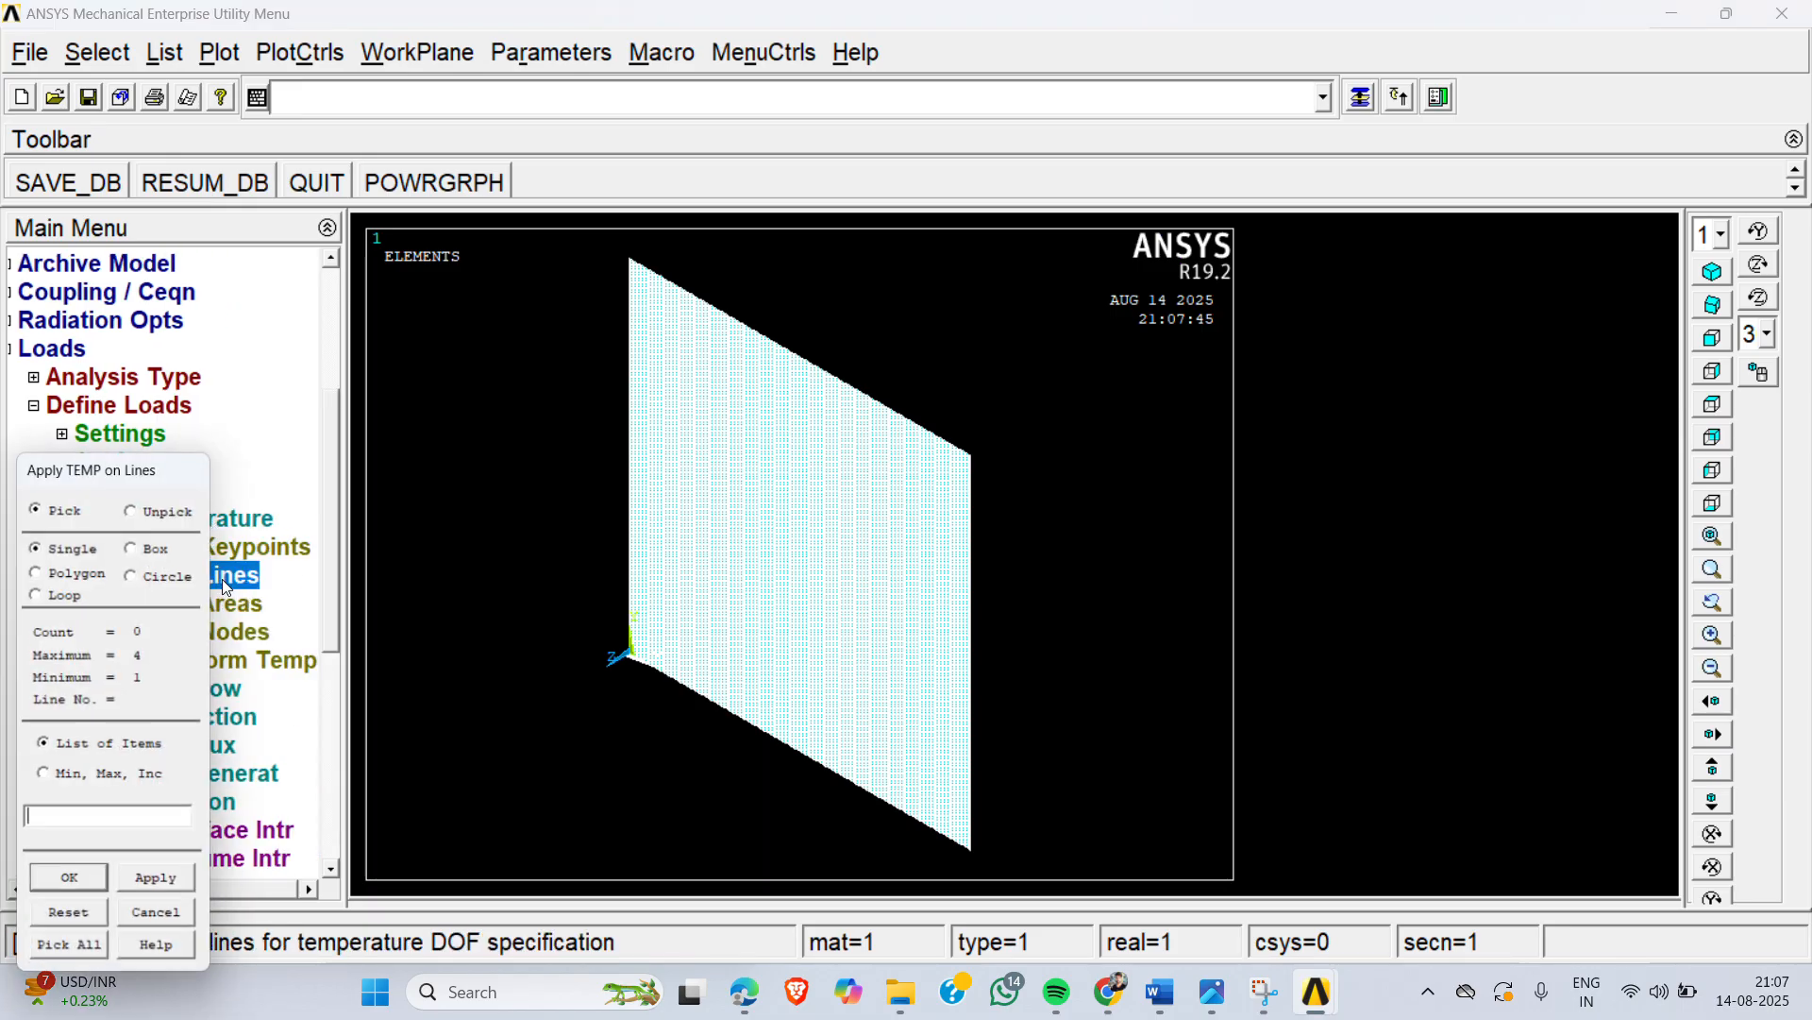
{"action": "left_click", "coordinate": [976, 658]}
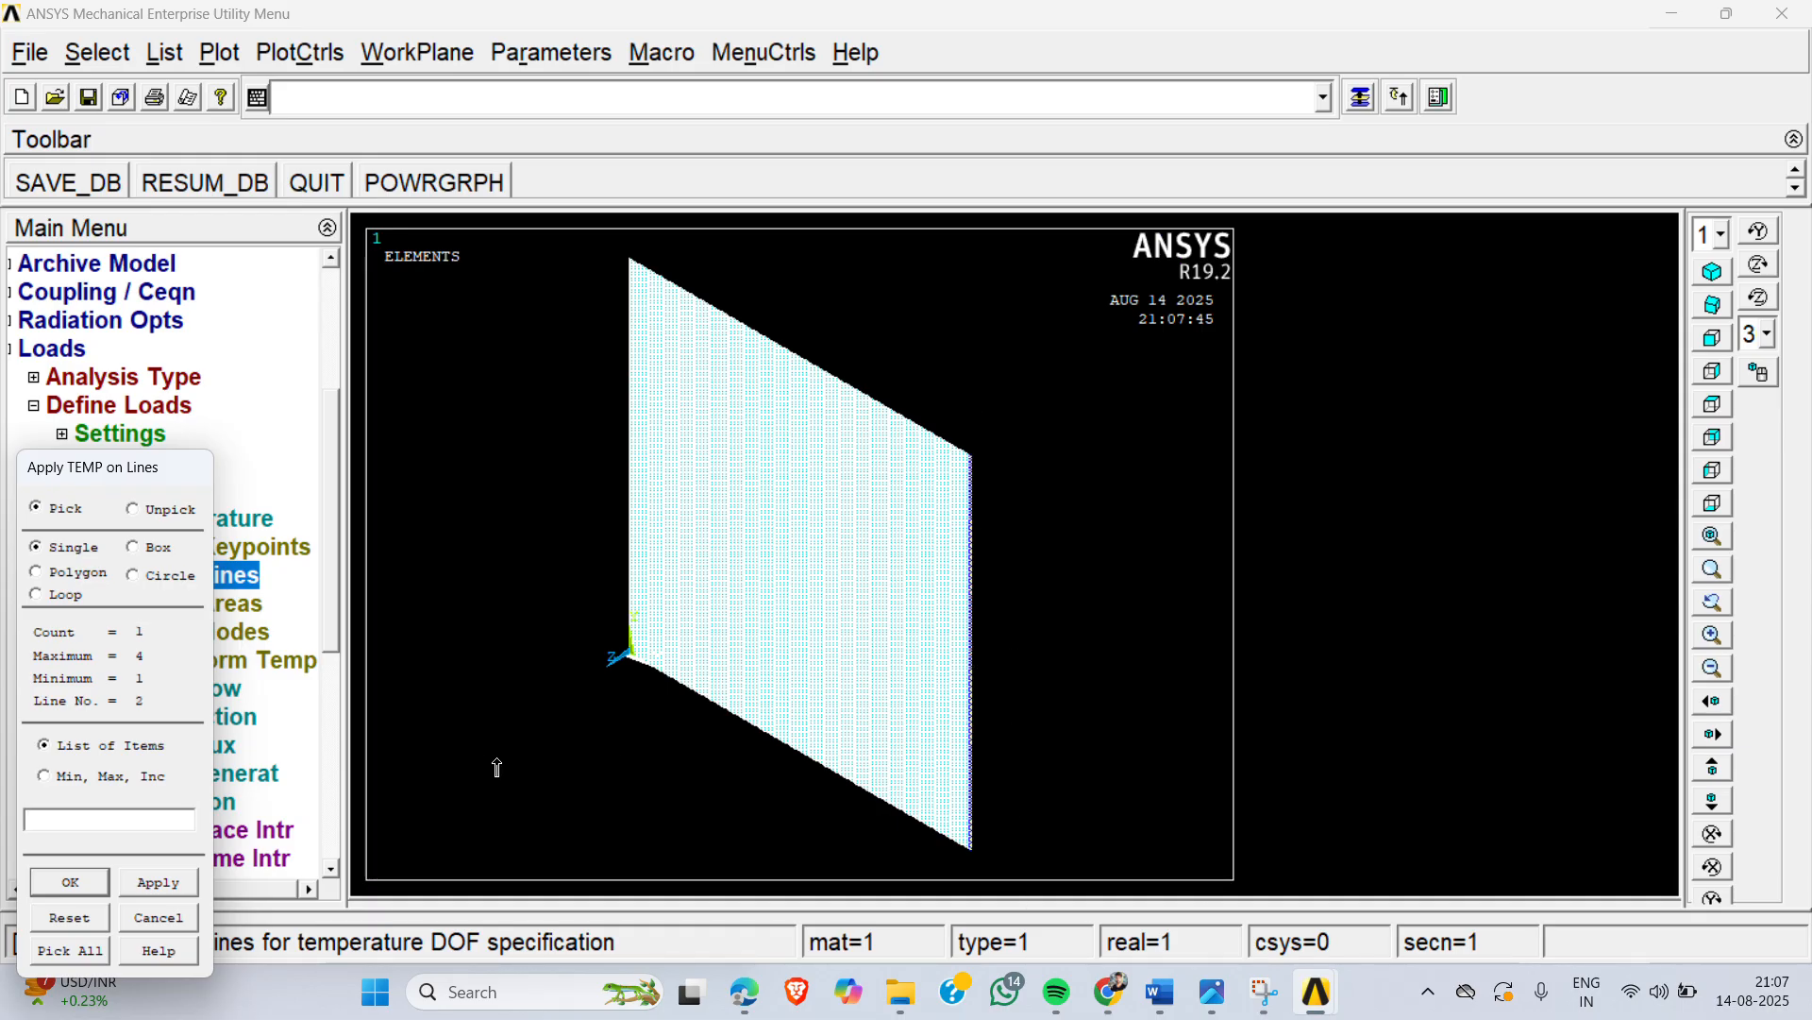
{"action": "left_click_drag", "start_coordinate": [147, 472], "coordinate": [202, 185]}
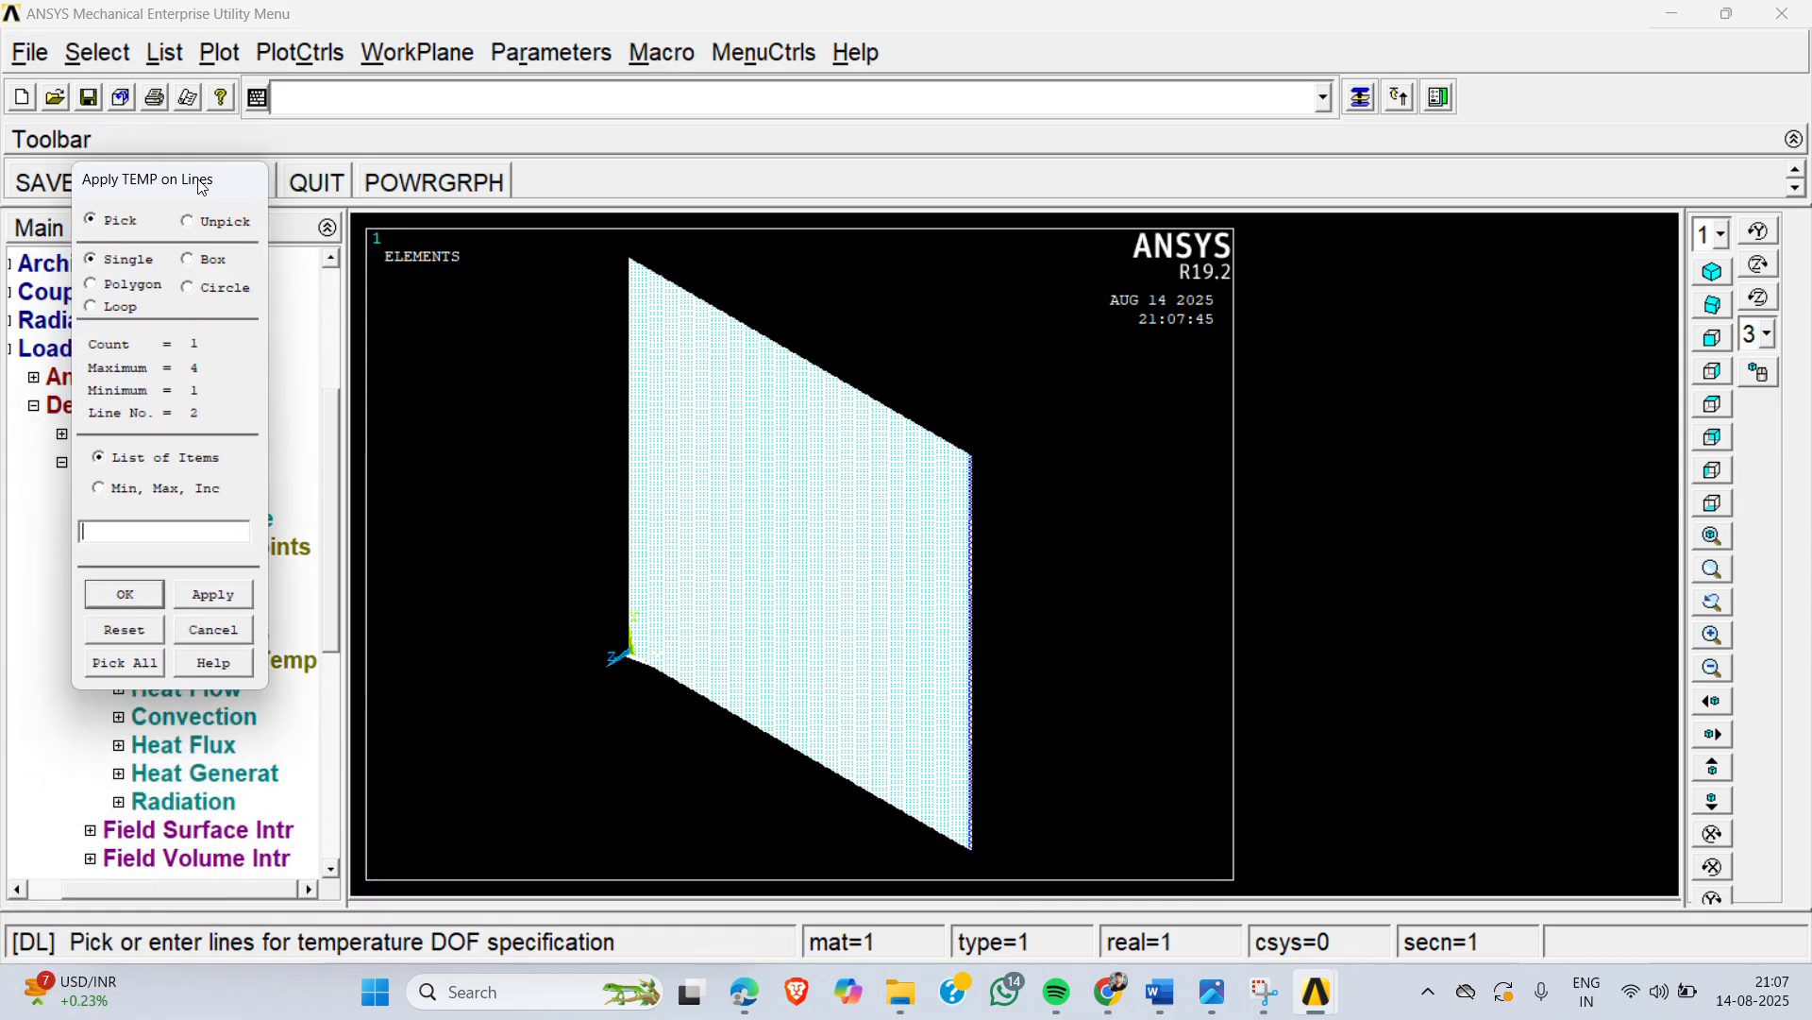
{"action": "left_click", "coordinate": [110, 592]}
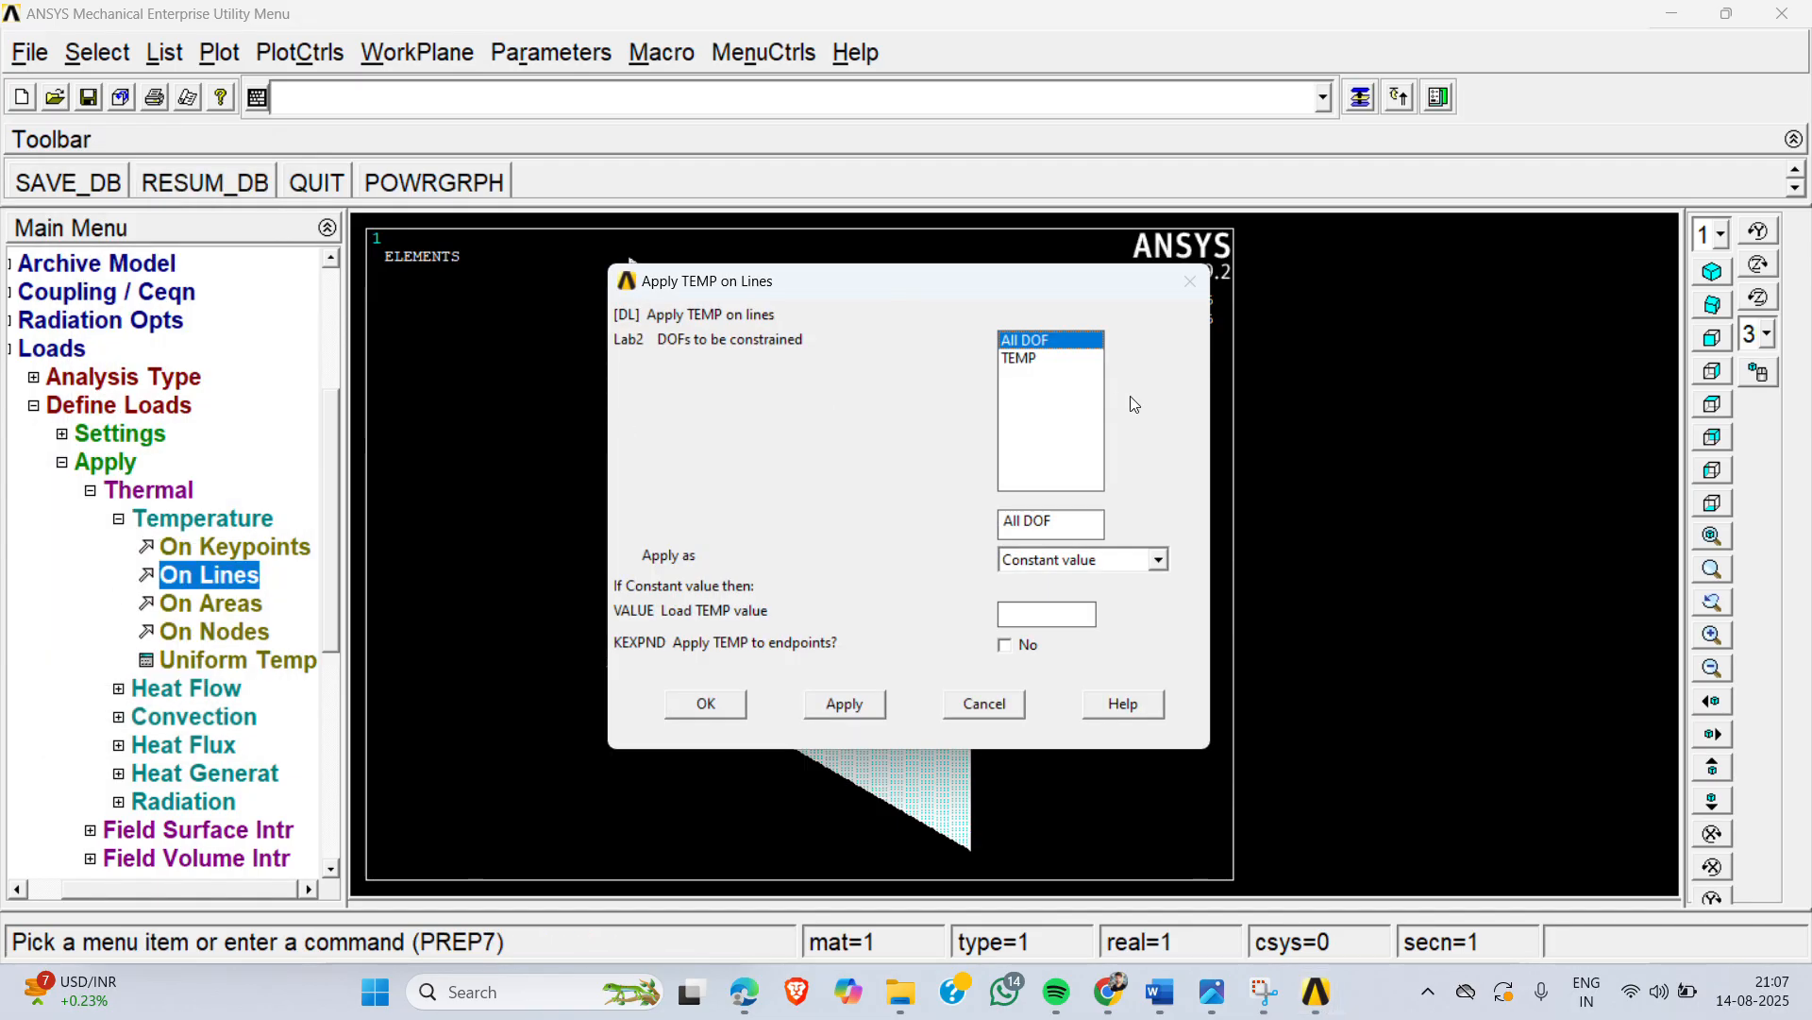
{"action": "left_click", "coordinate": [1024, 361]}
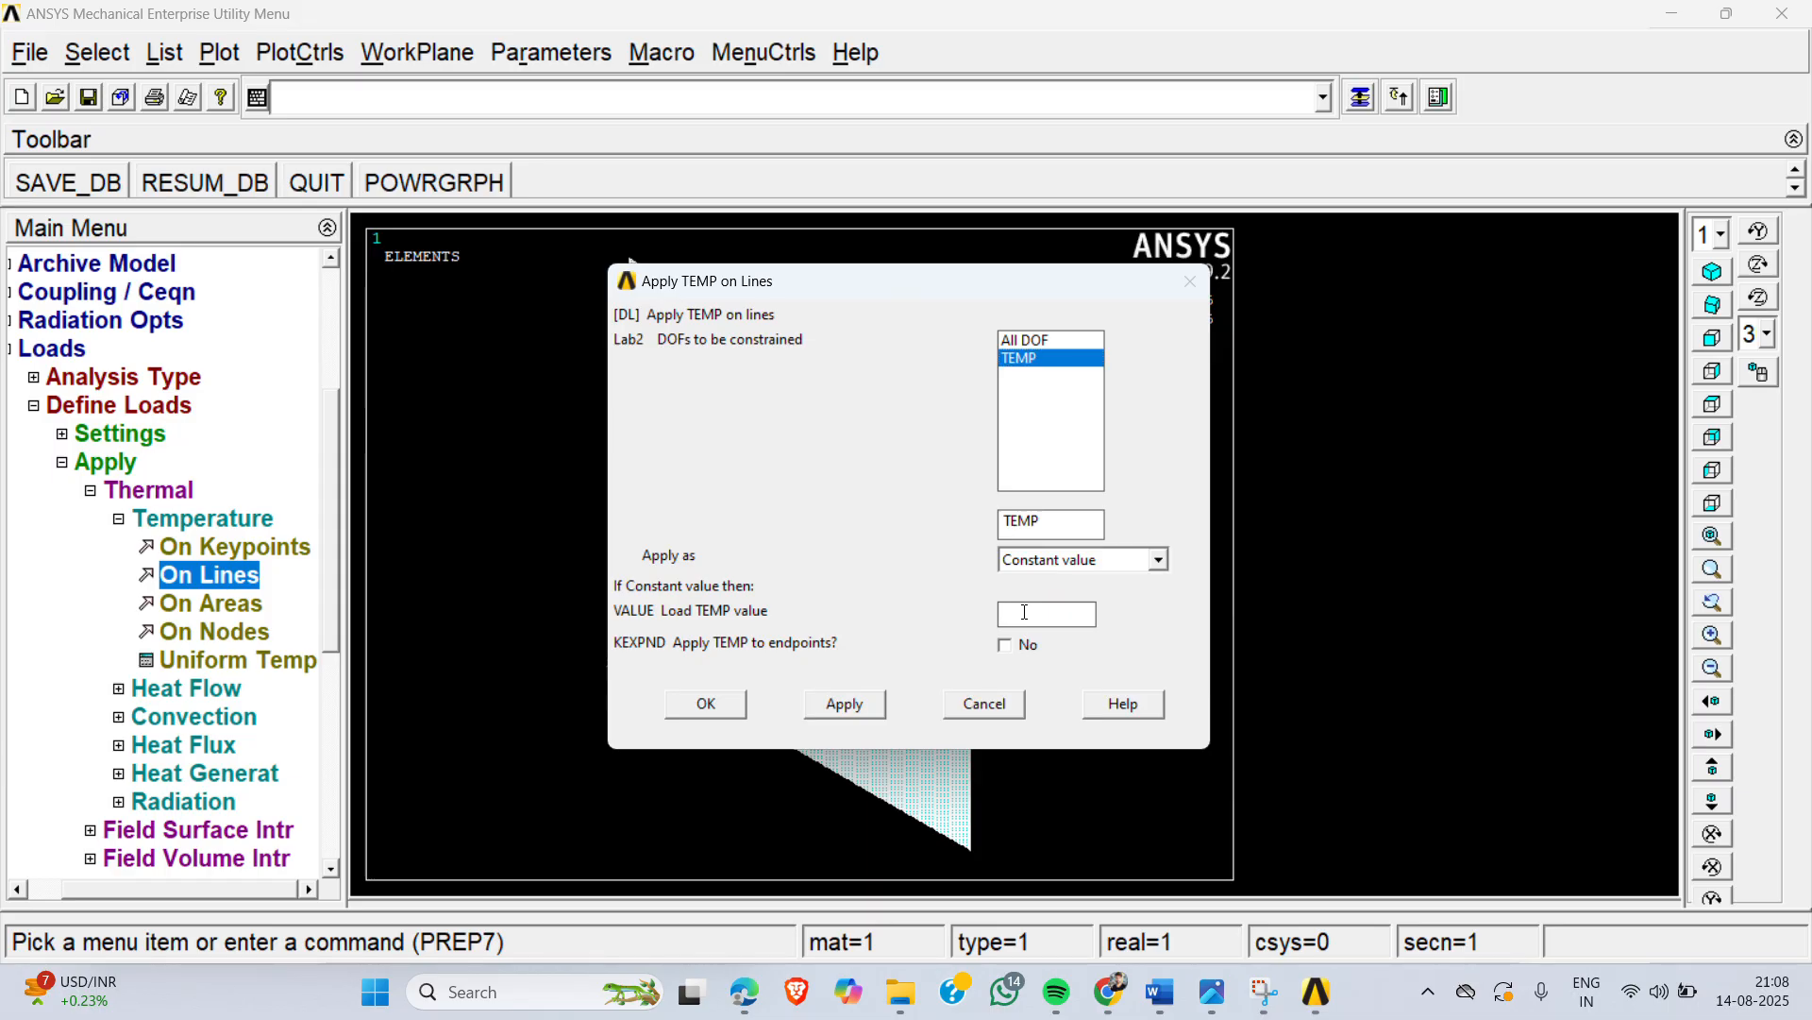
{"action": "type", "text": "50"}
{"action": "left_click", "coordinate": [707, 706]}
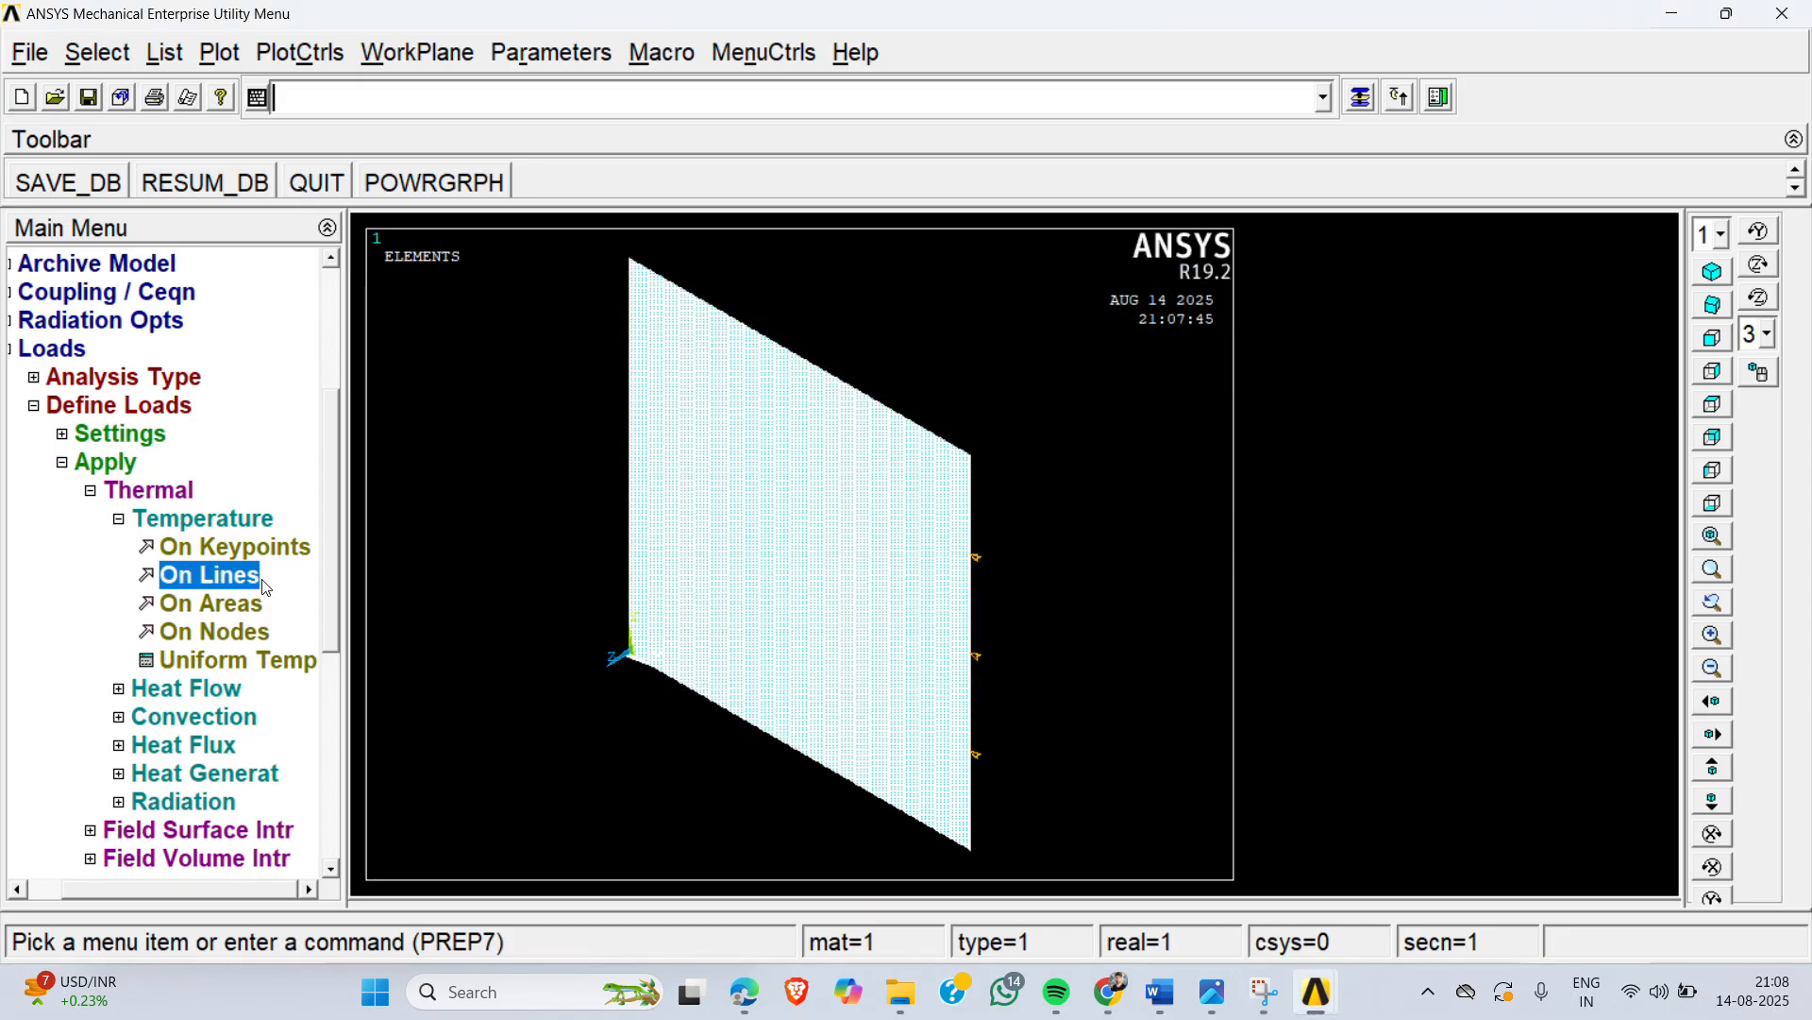
Step: Apply a constant temperature load of 15 on the plate's left vertical edge line, constraining All DOF
{"action": "left_click", "coordinate": [224, 584]}
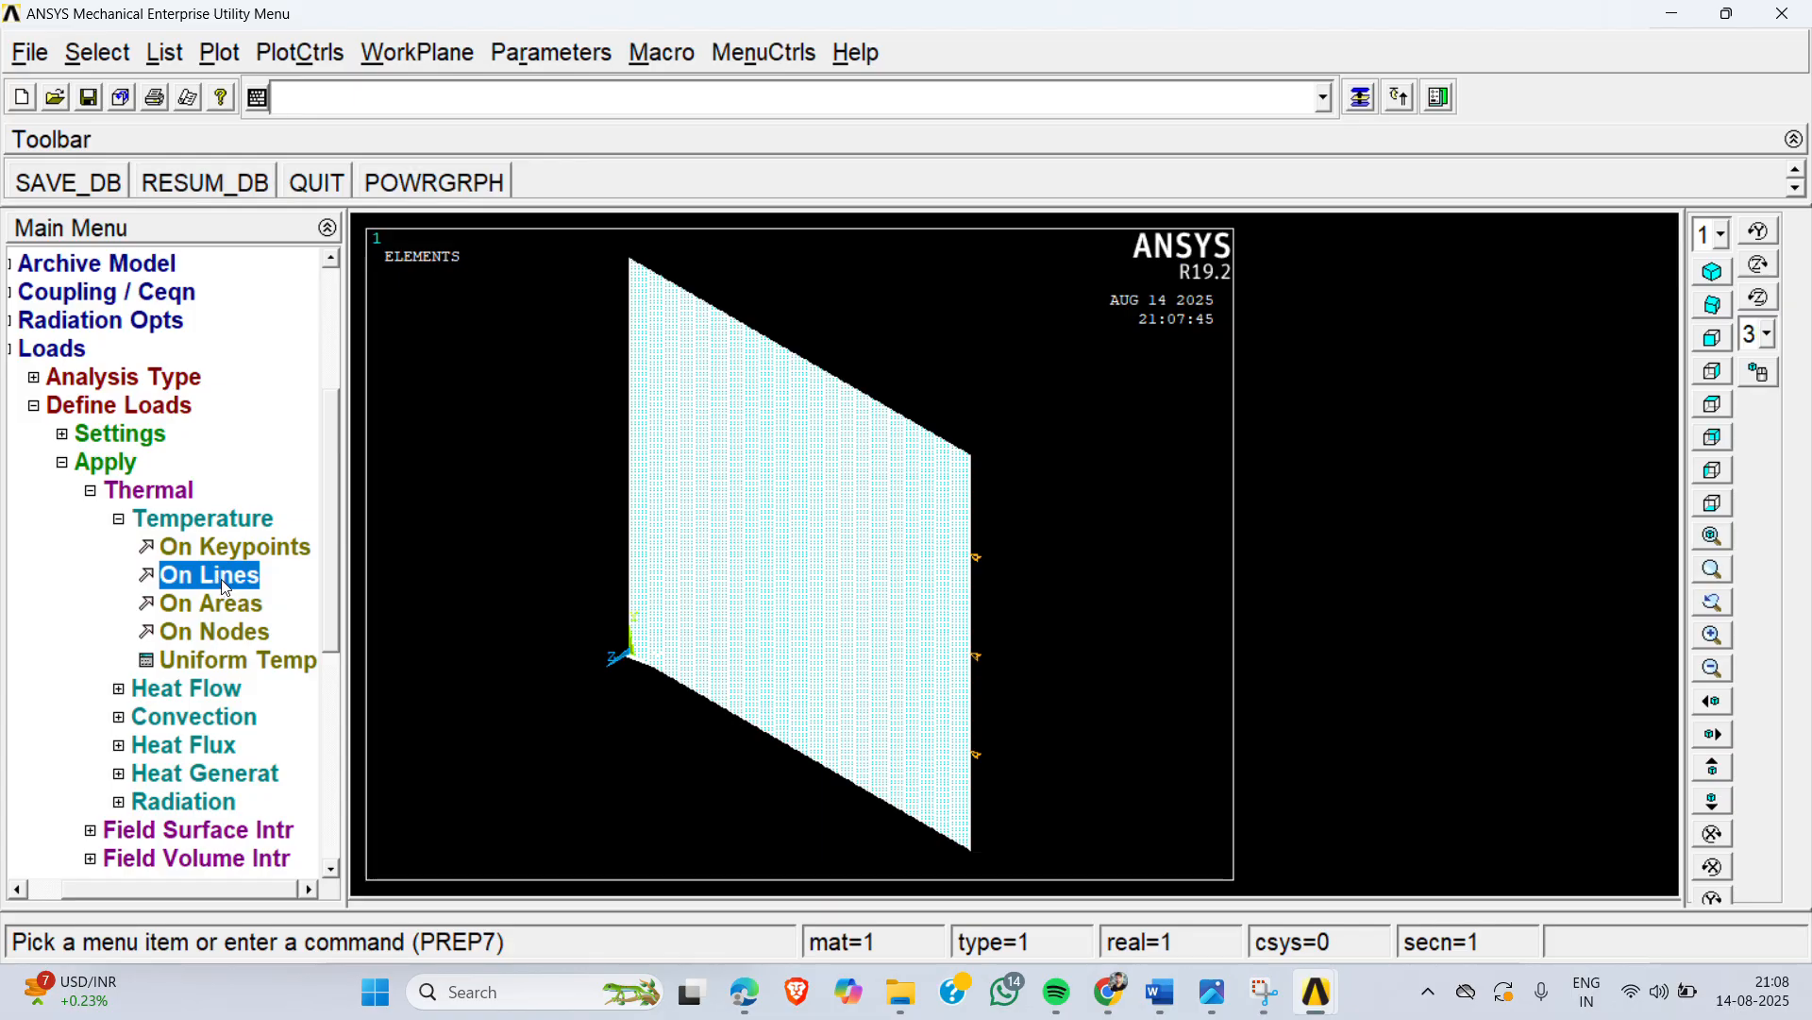
{"action": "left_click", "coordinate": [629, 477]}
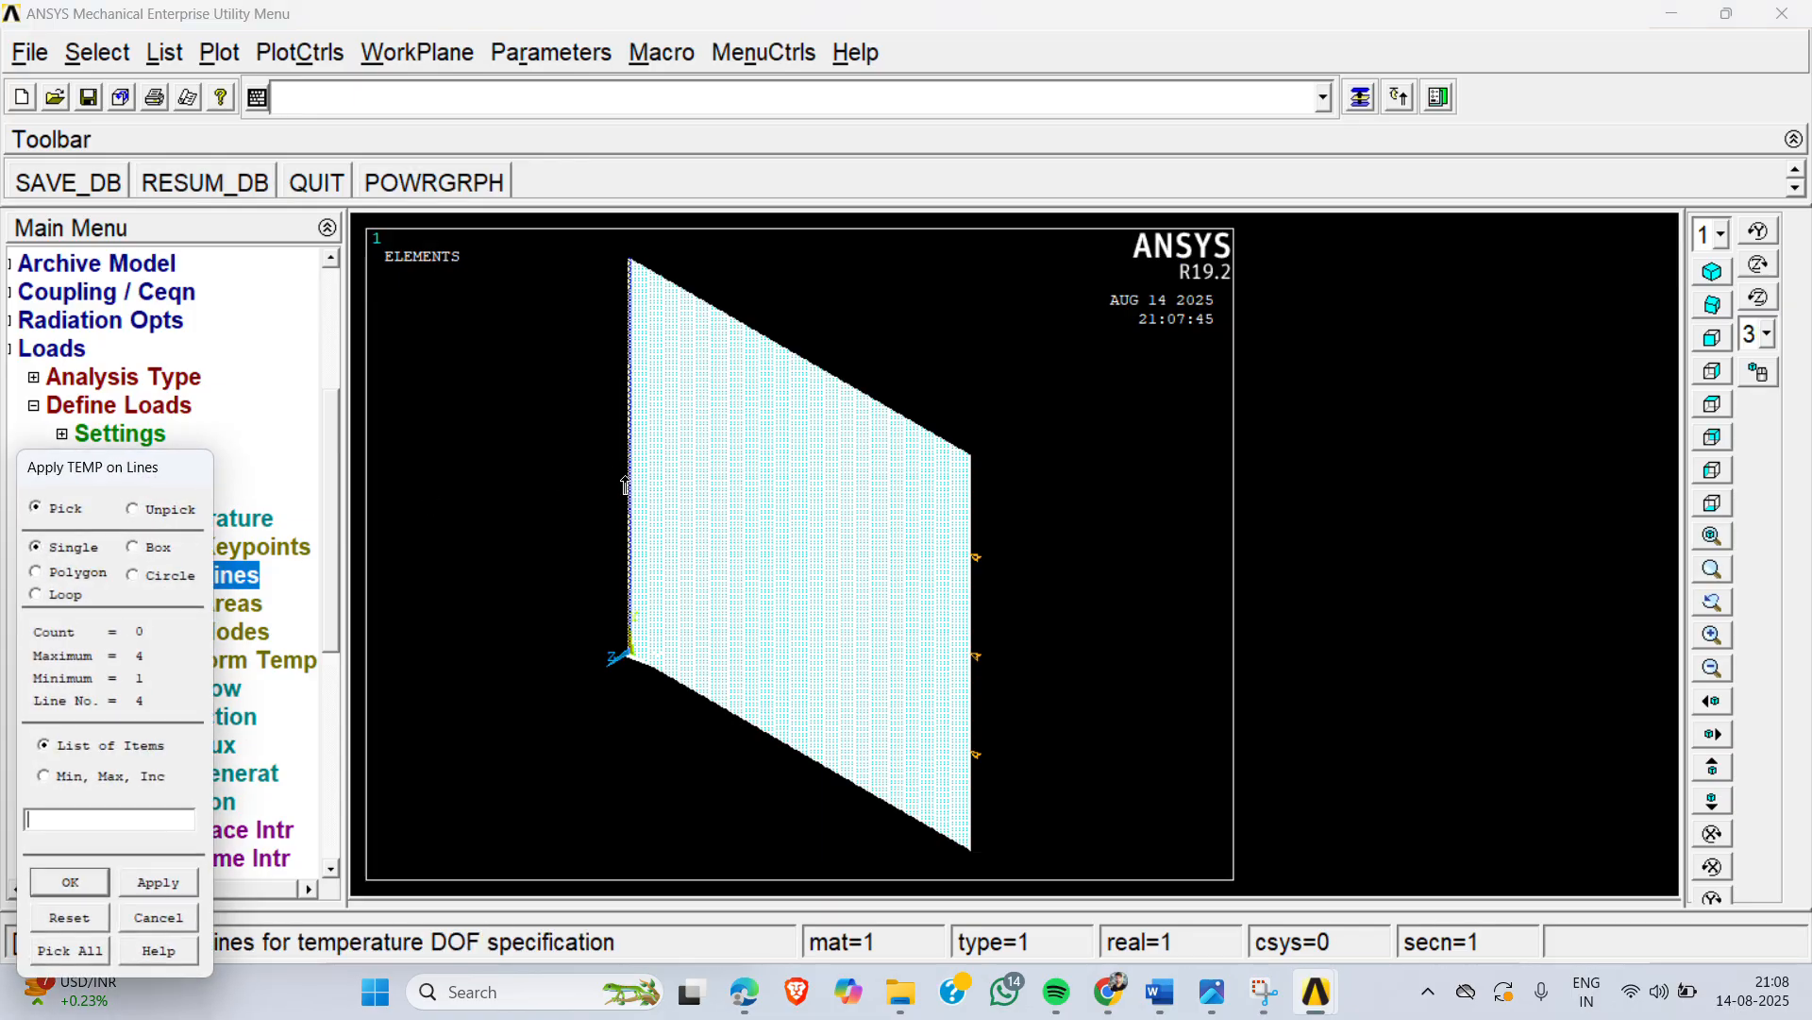
{"action": "left_click", "coordinate": [76, 880]}
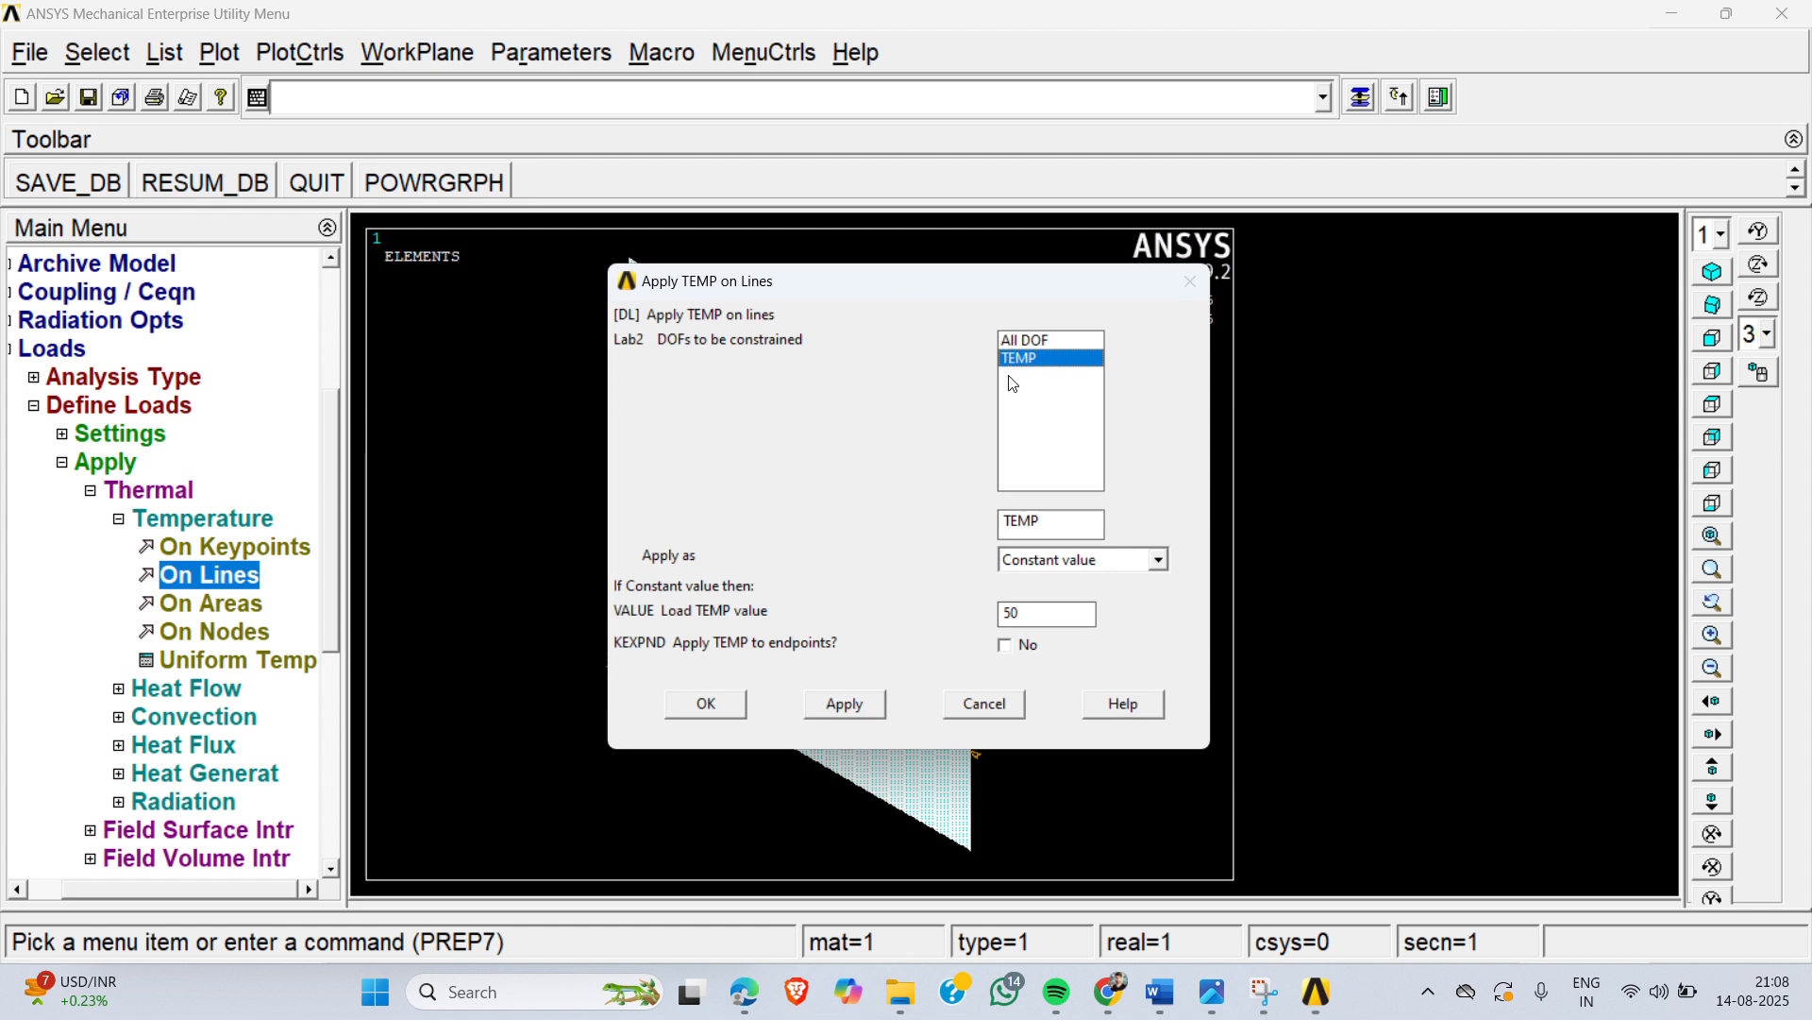
{"action": "left_click", "coordinate": [1062, 338]}
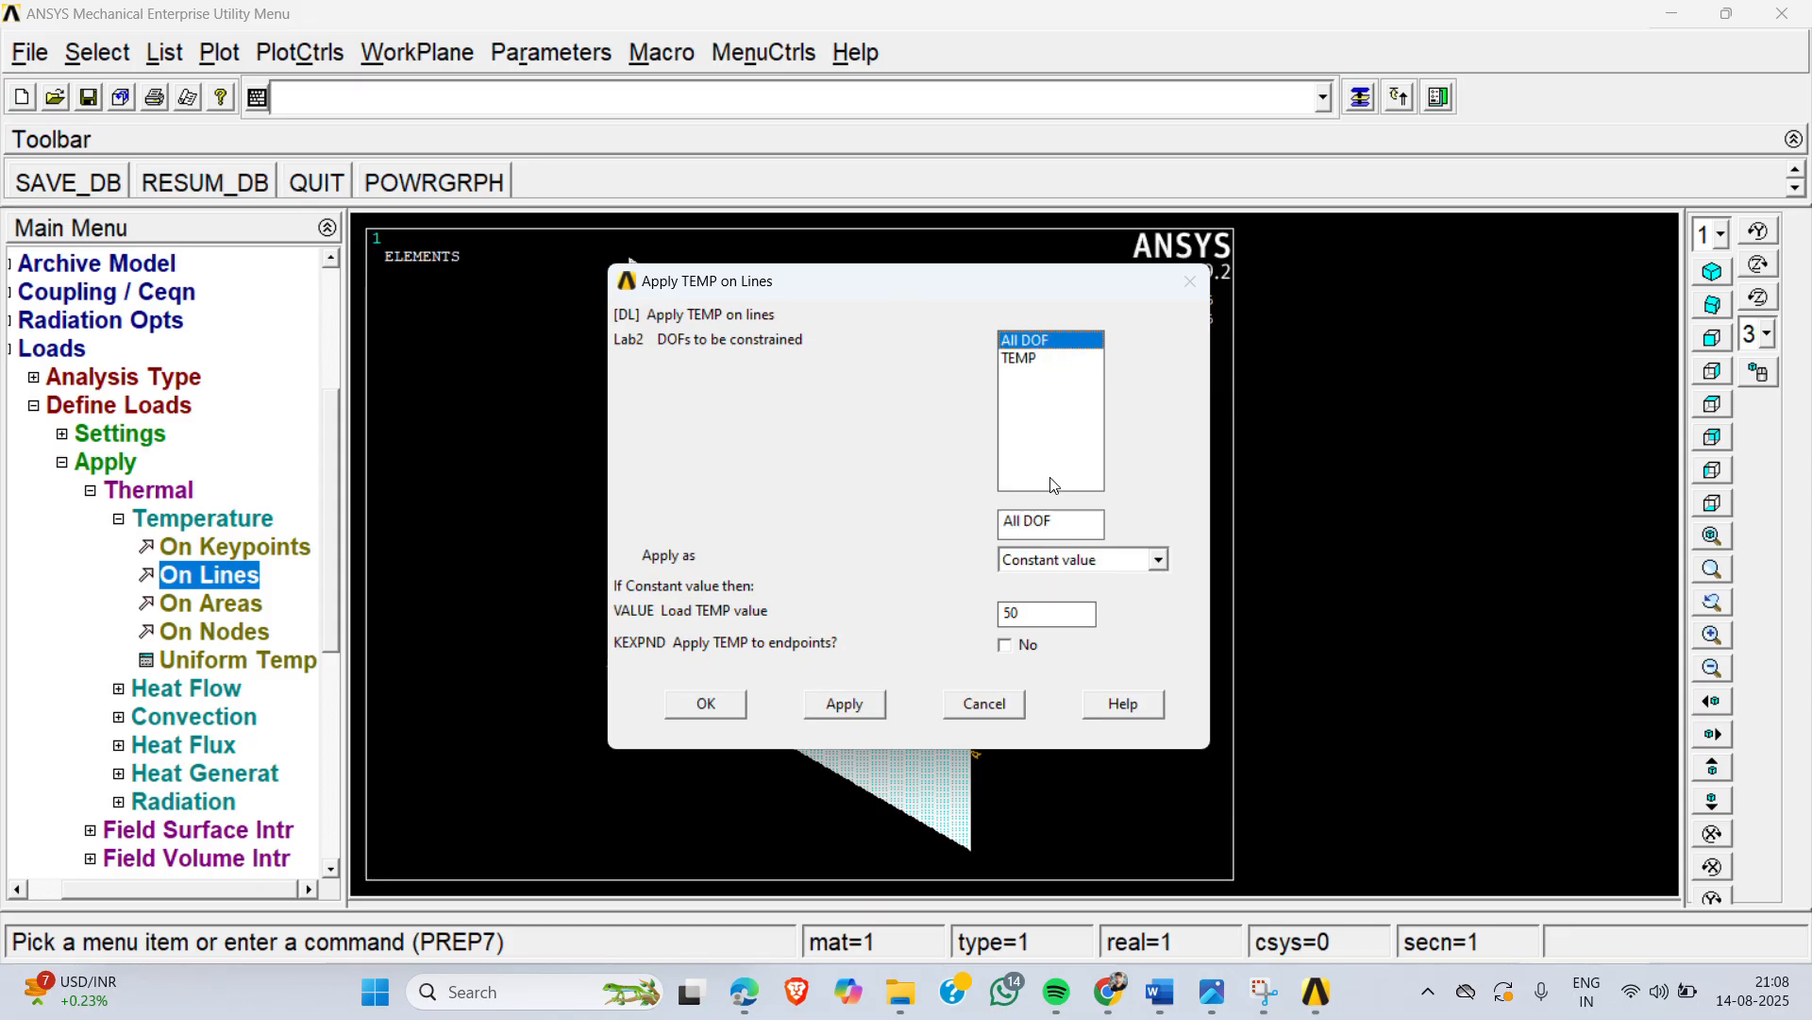
{"action": "left_click", "coordinate": [1038, 365]}
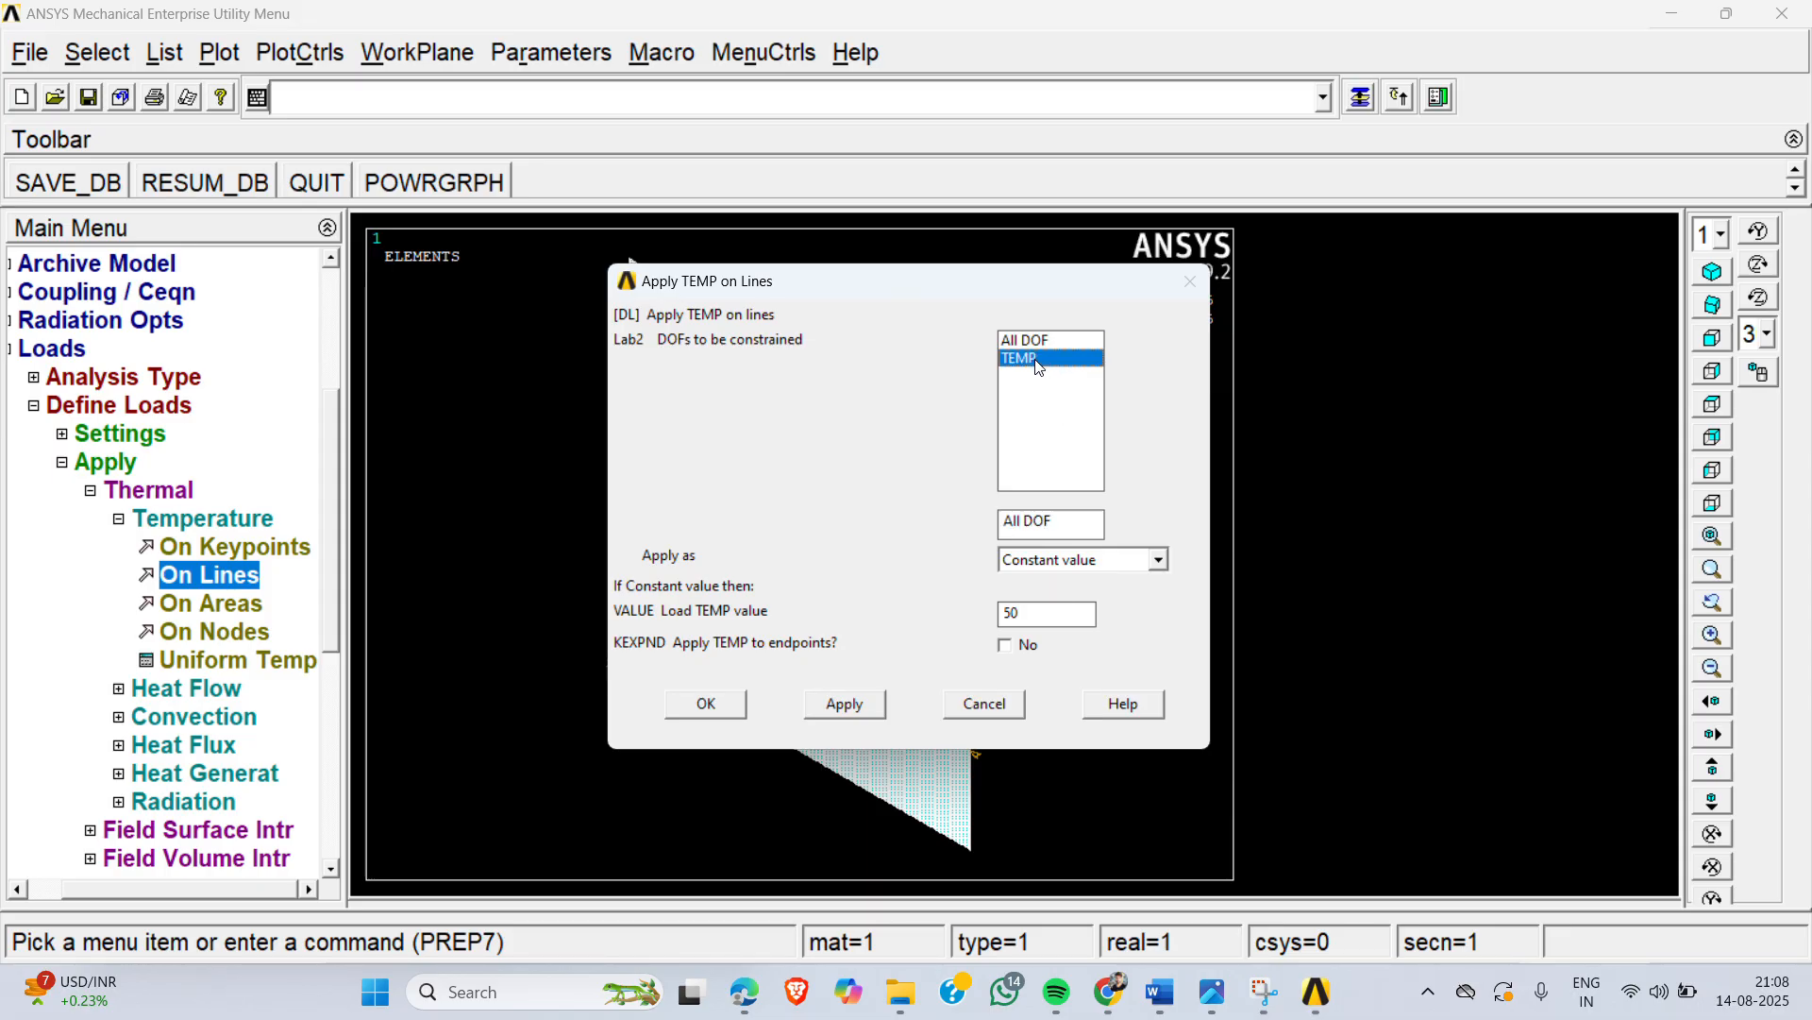
{"action": "left_click", "coordinate": [1034, 338]}
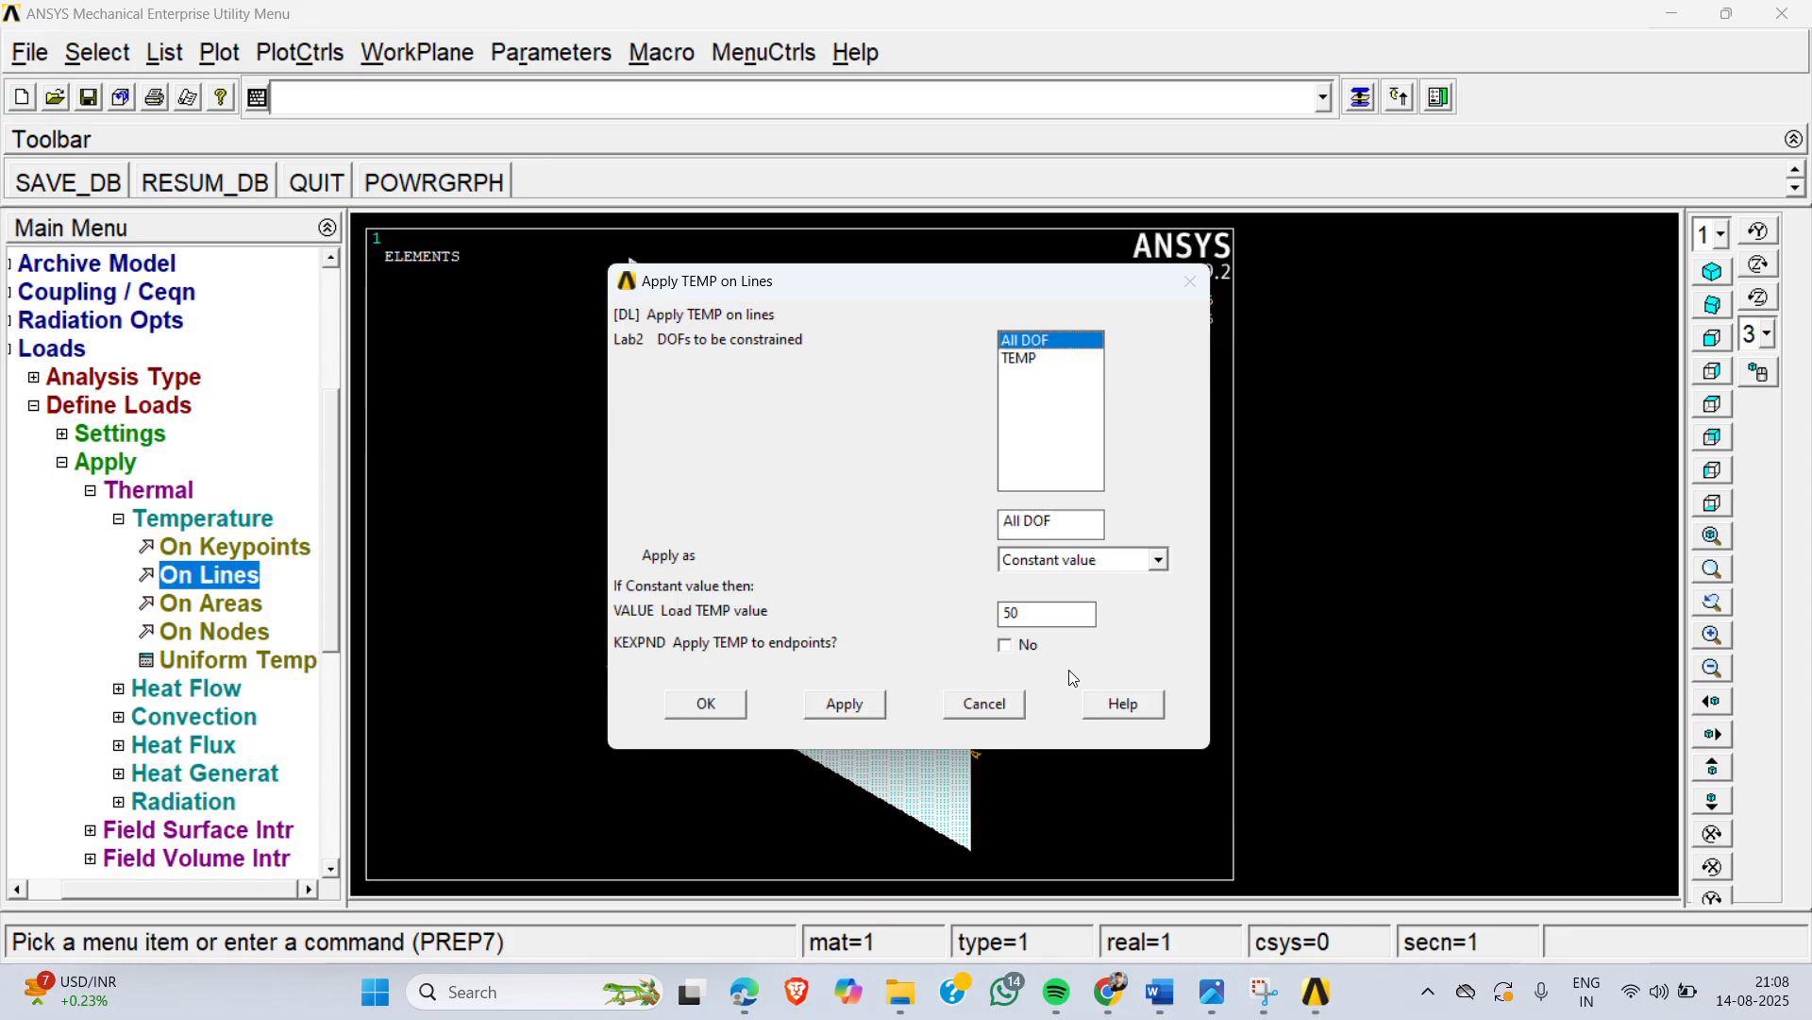
{"action": "double_click", "coordinate": [1048, 619]}
{"action": "type", "text": "15"}
{"action": "left_click", "coordinate": [717, 706]}
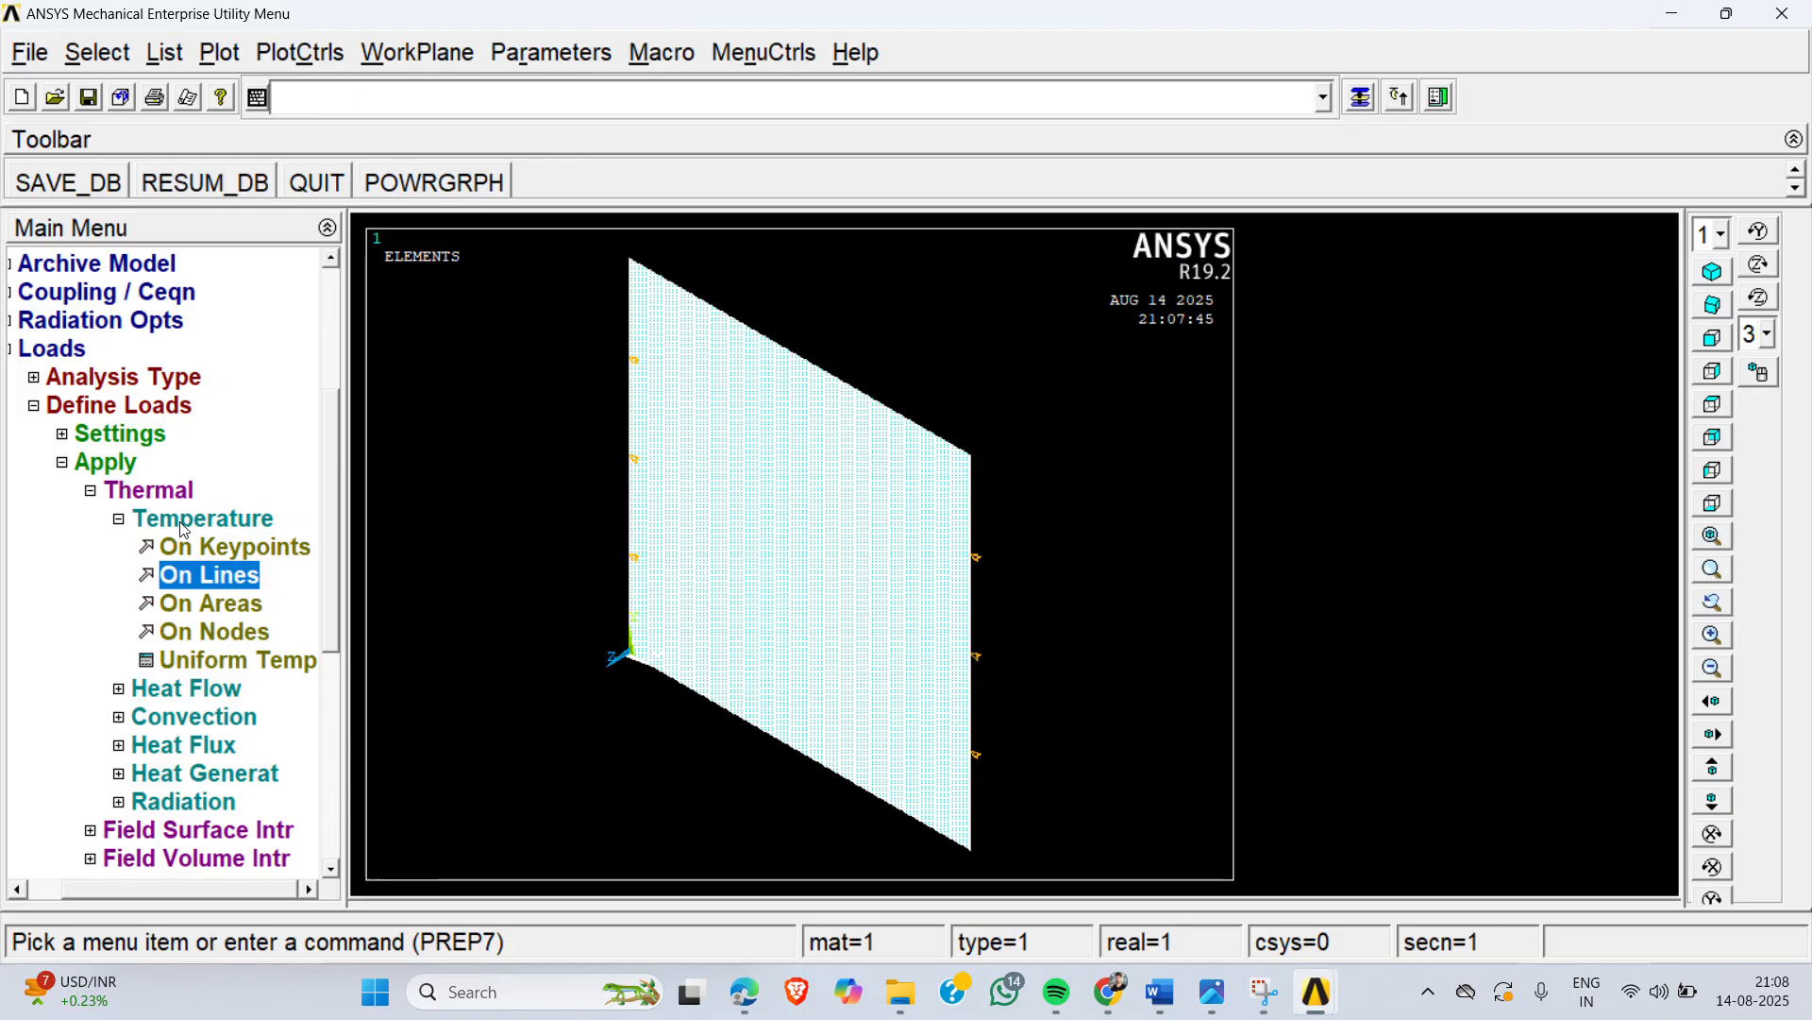
Step: Solve the current load step with the new edge temperatures, and close the solution note and status listing
{"action": "left_click", "coordinate": [183, 529]}
{"action": "left_click", "coordinate": [166, 490]}
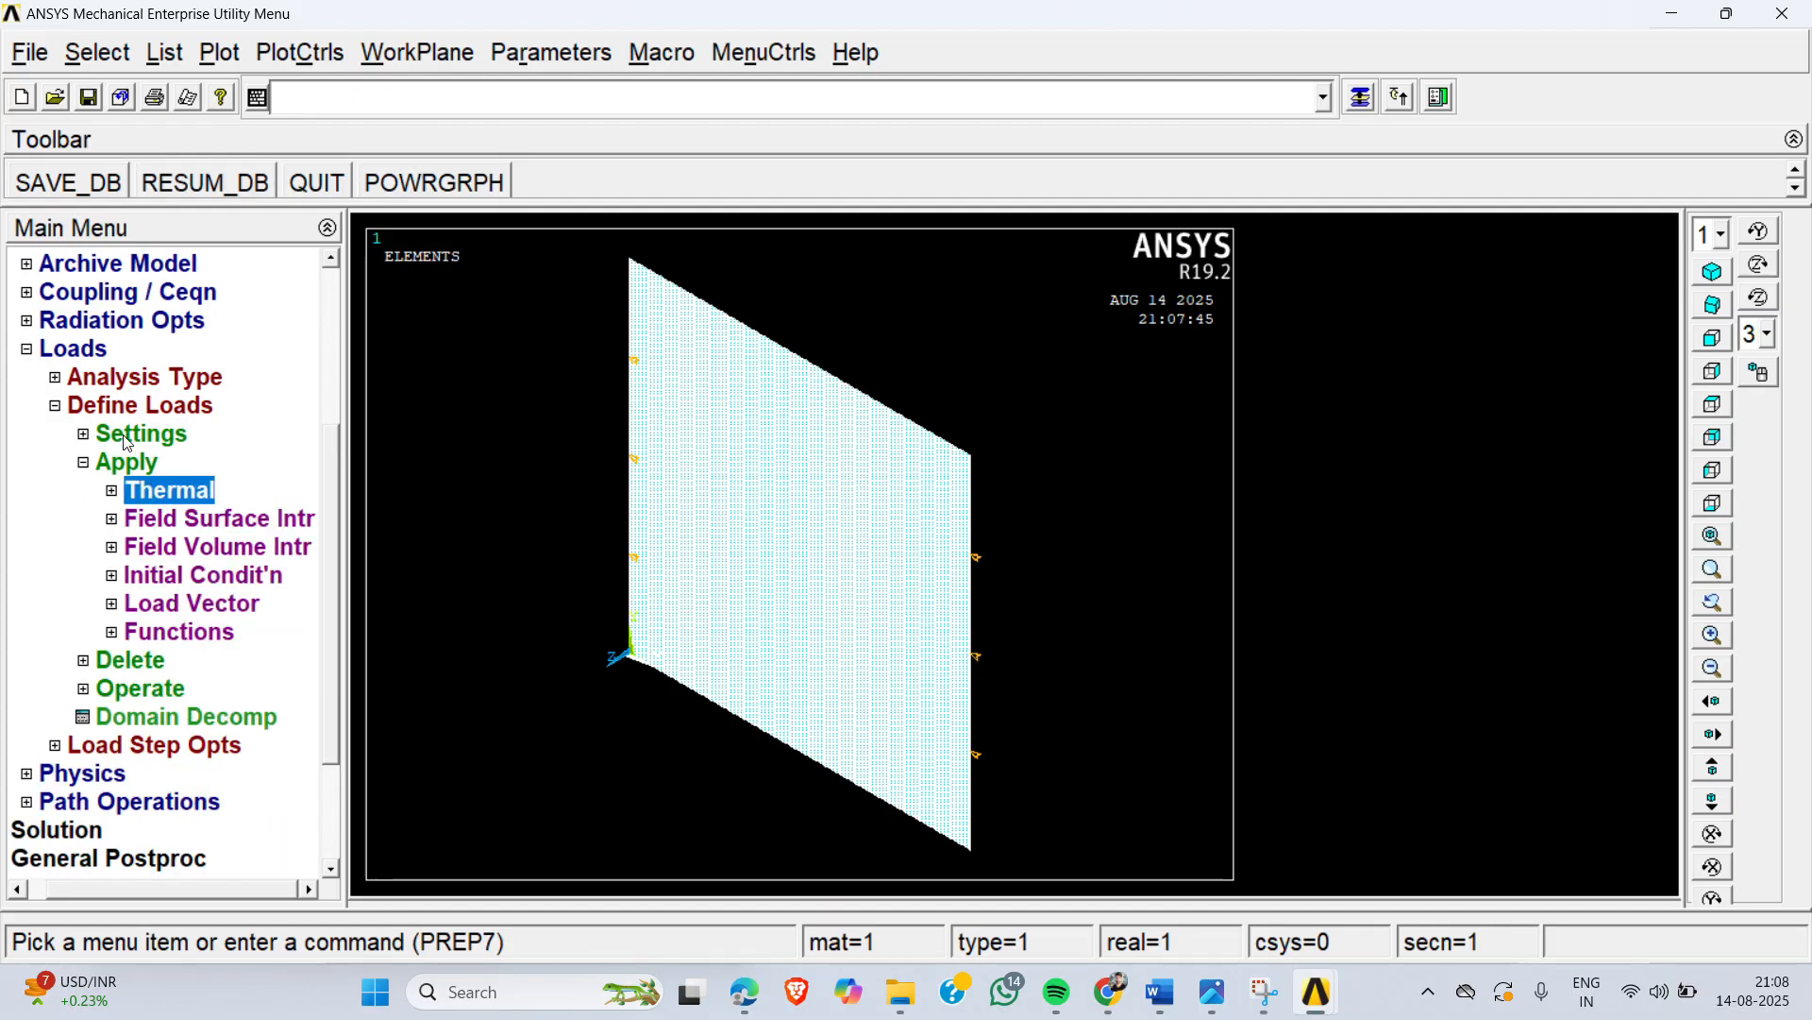
{"action": "left_click", "coordinate": [77, 349]}
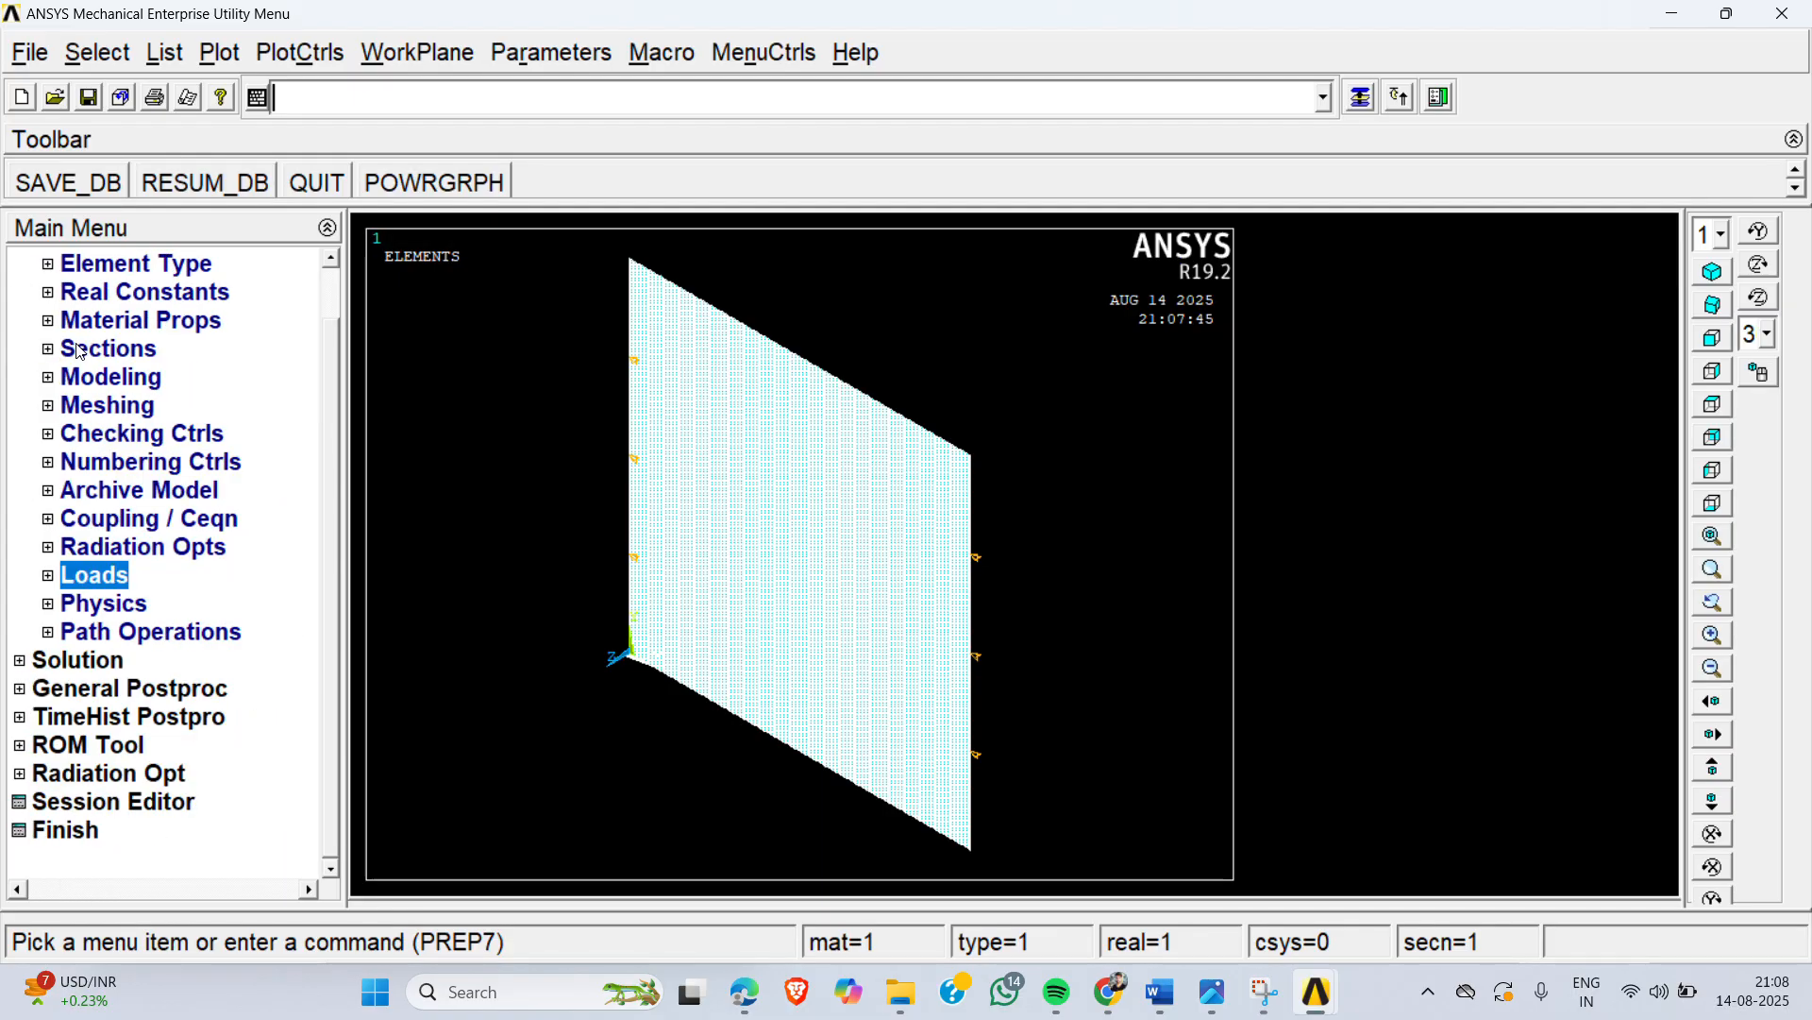
{"action": "left_click", "coordinate": [94, 661]}
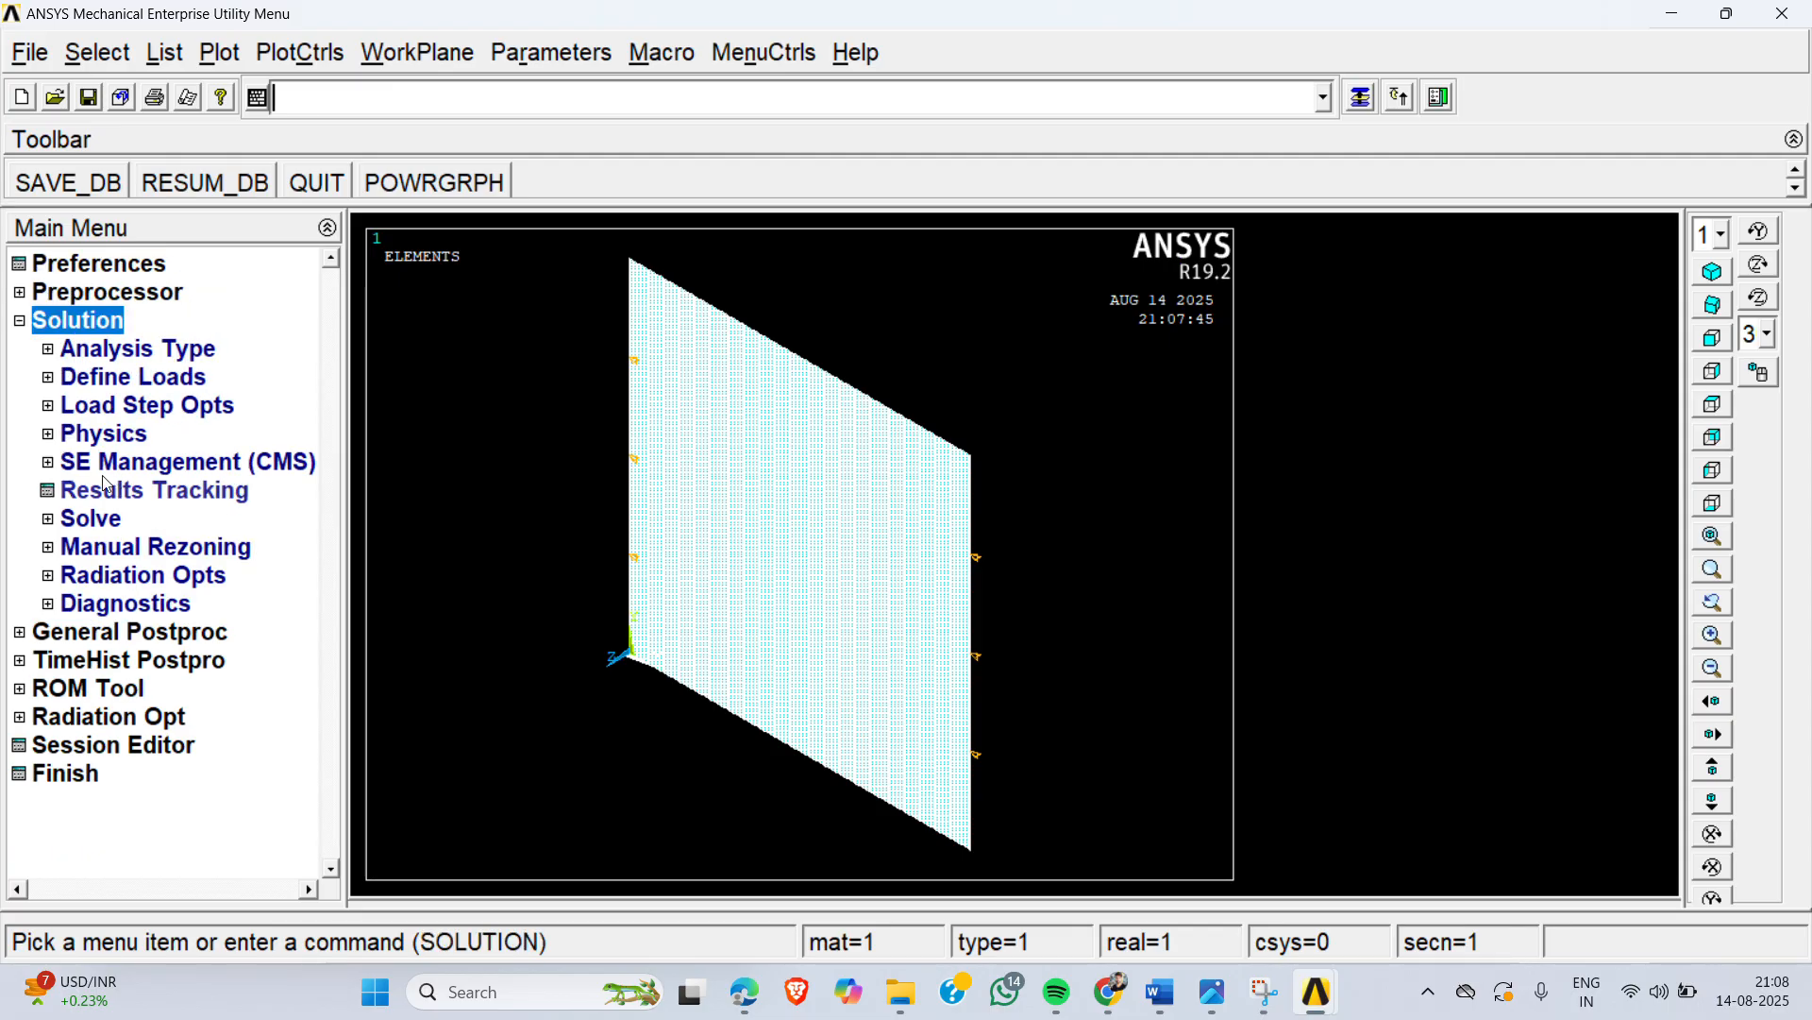
{"action": "left_click", "coordinate": [94, 529]}
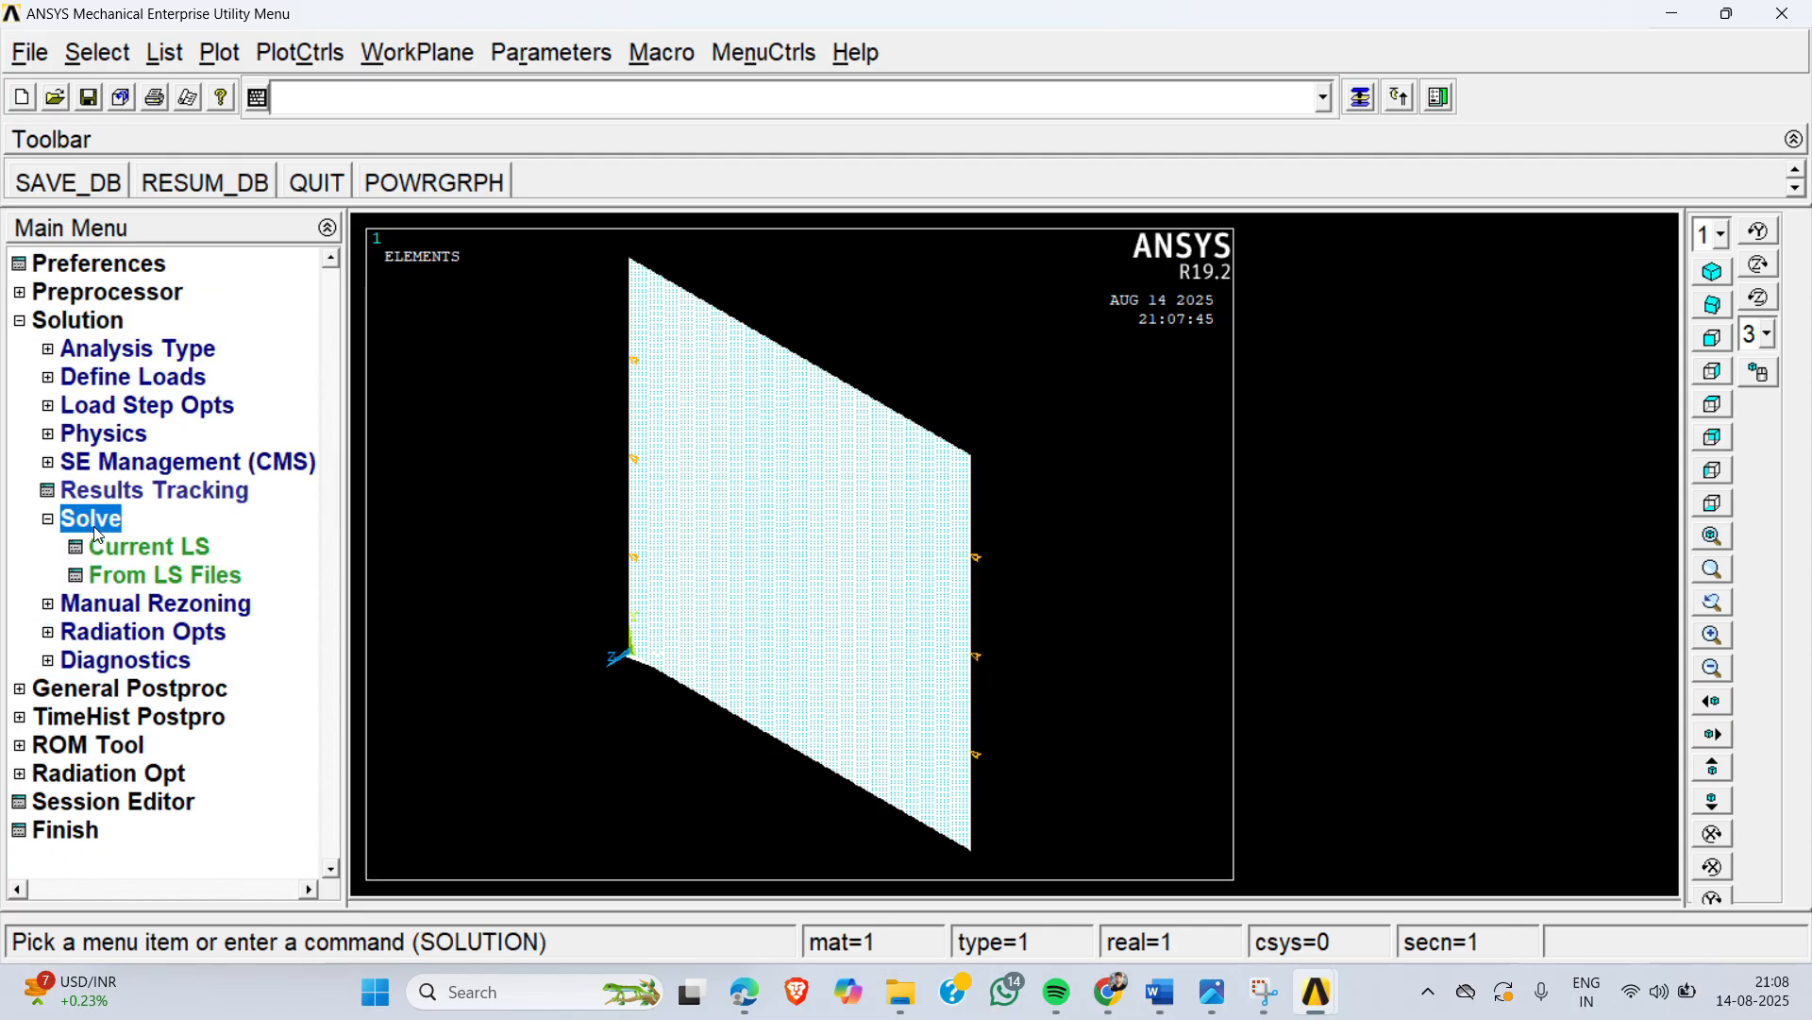
{"action": "left_click", "coordinate": [154, 549]}
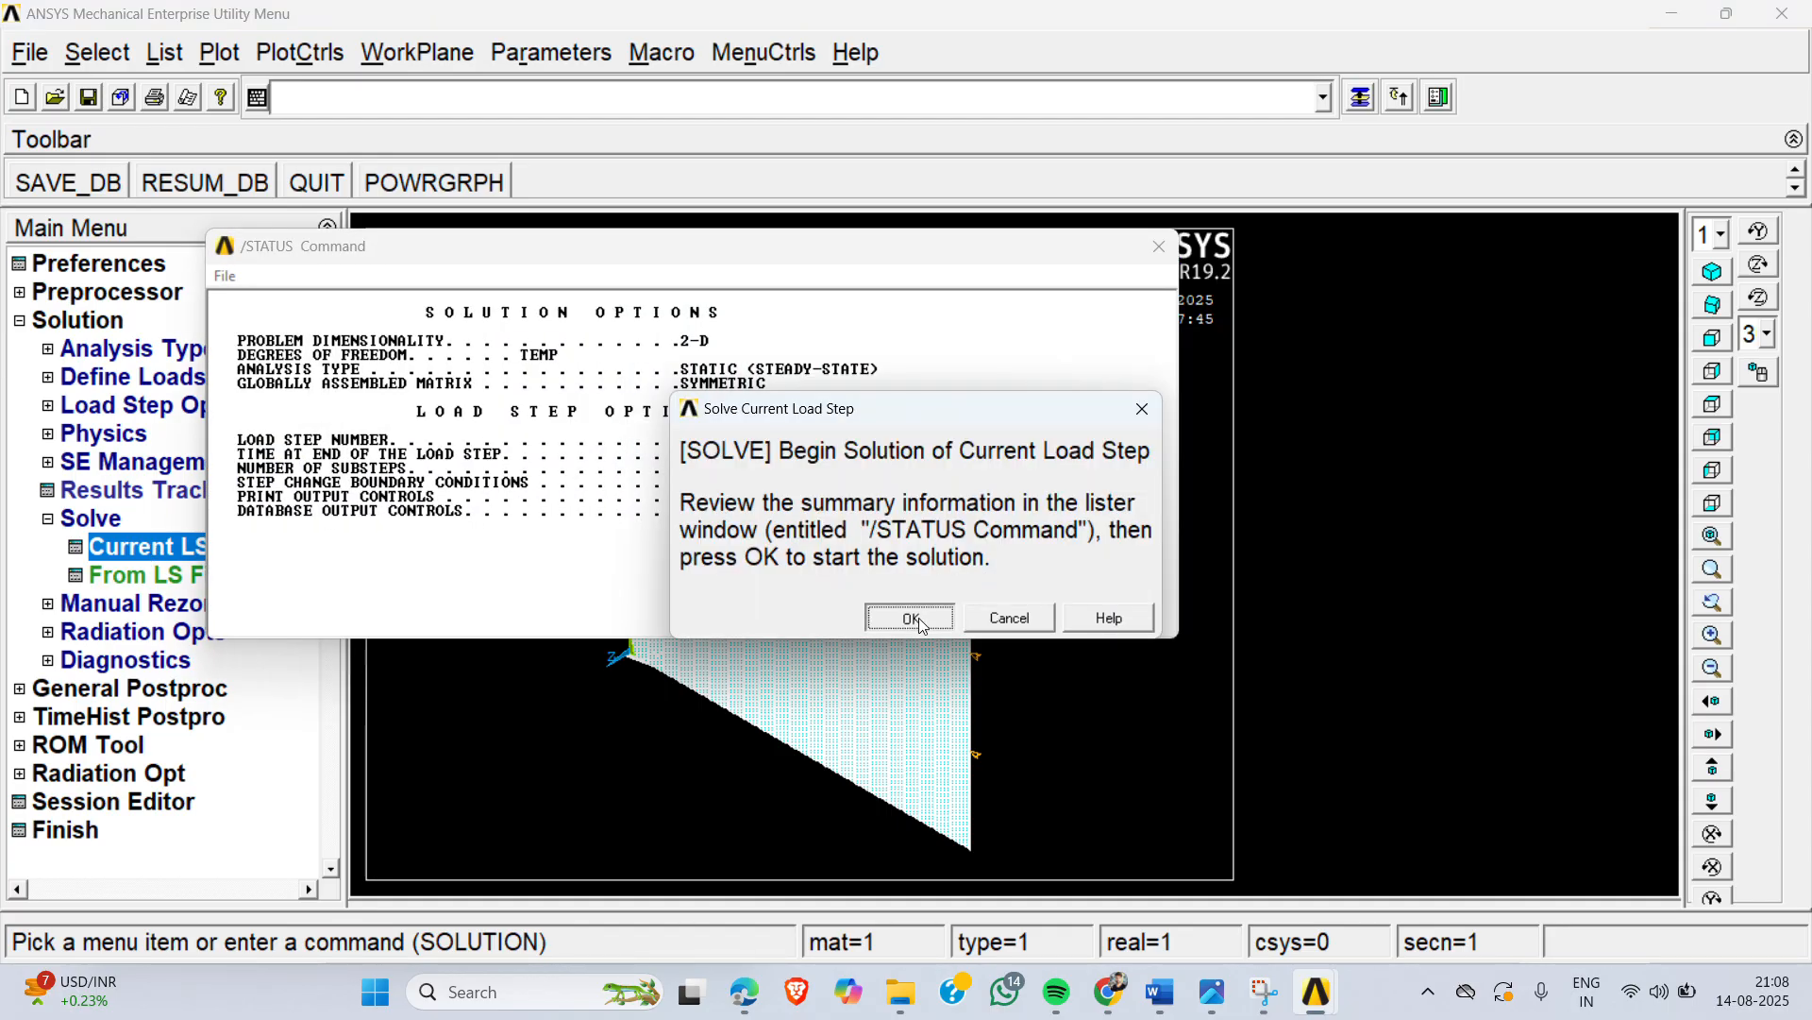
{"action": "left_click", "coordinate": [911, 618]}
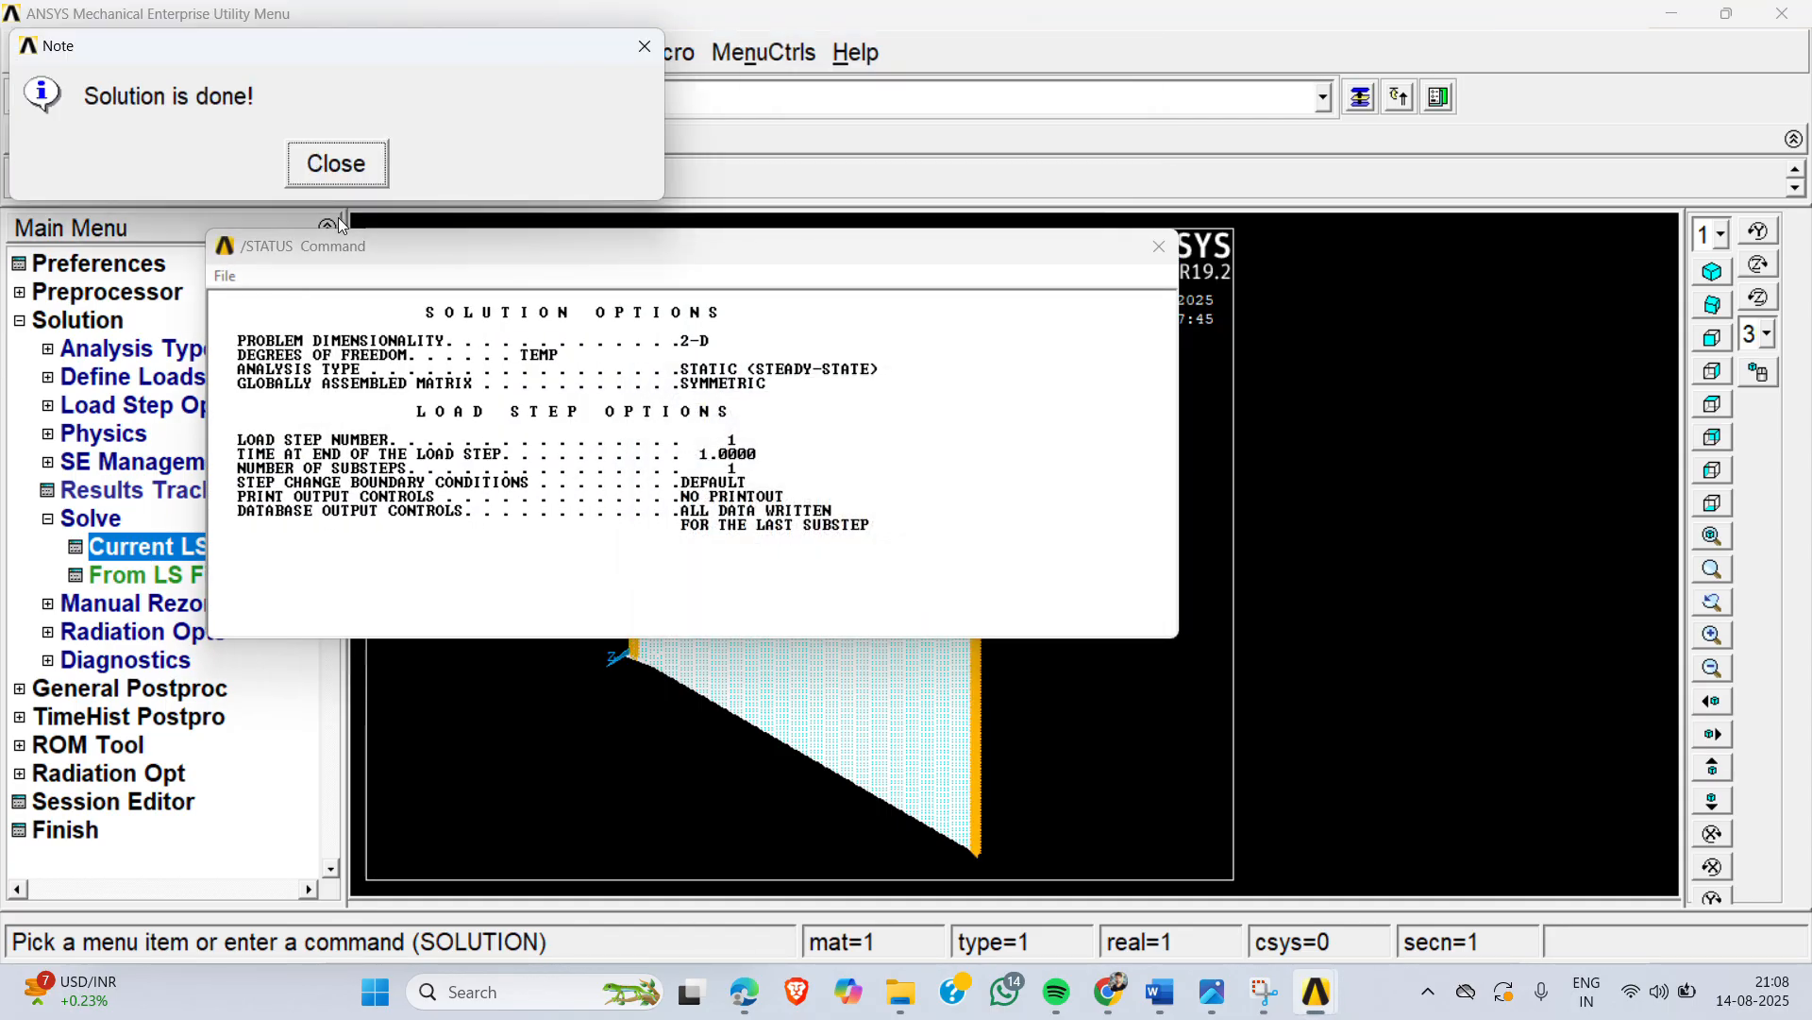
{"action": "left_click", "coordinate": [336, 165]}
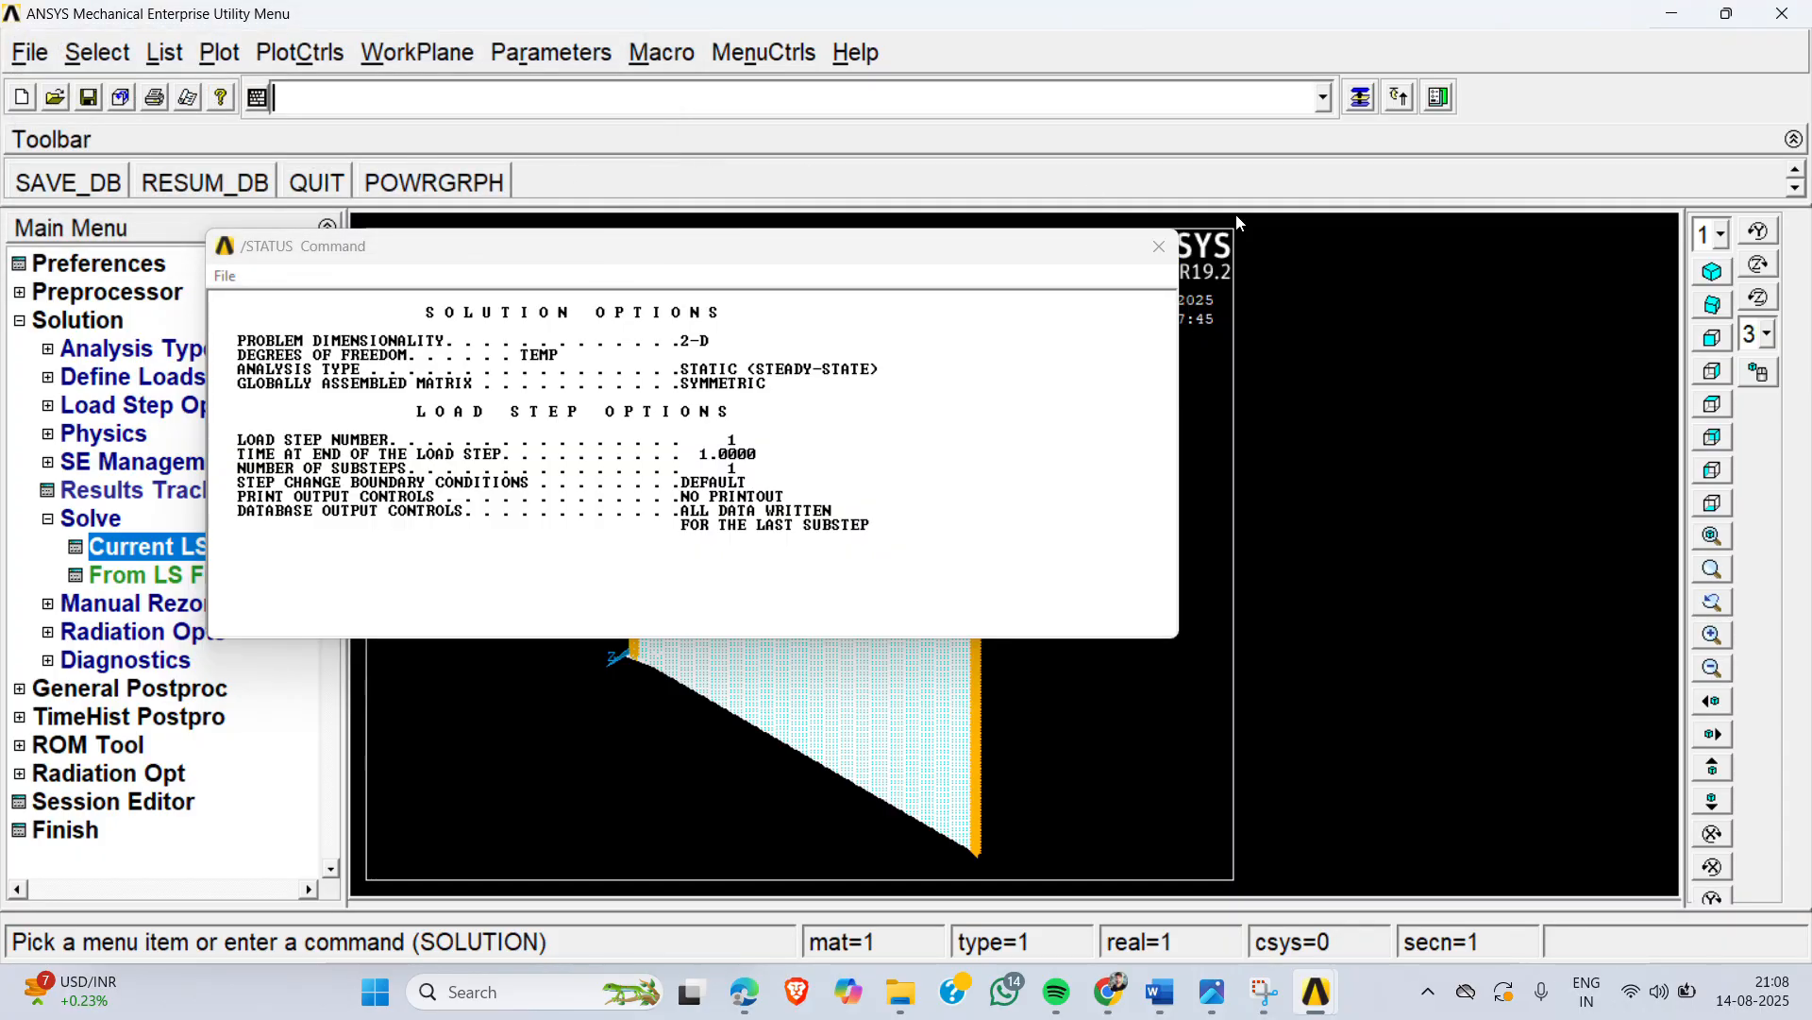
{"action": "left_click", "coordinate": [1161, 246]}
Step: Plot the Nodal Temperature contour from the DOF solution in general postprocessing with the deformed shape only
{"action": "left_click", "coordinate": [100, 519]}
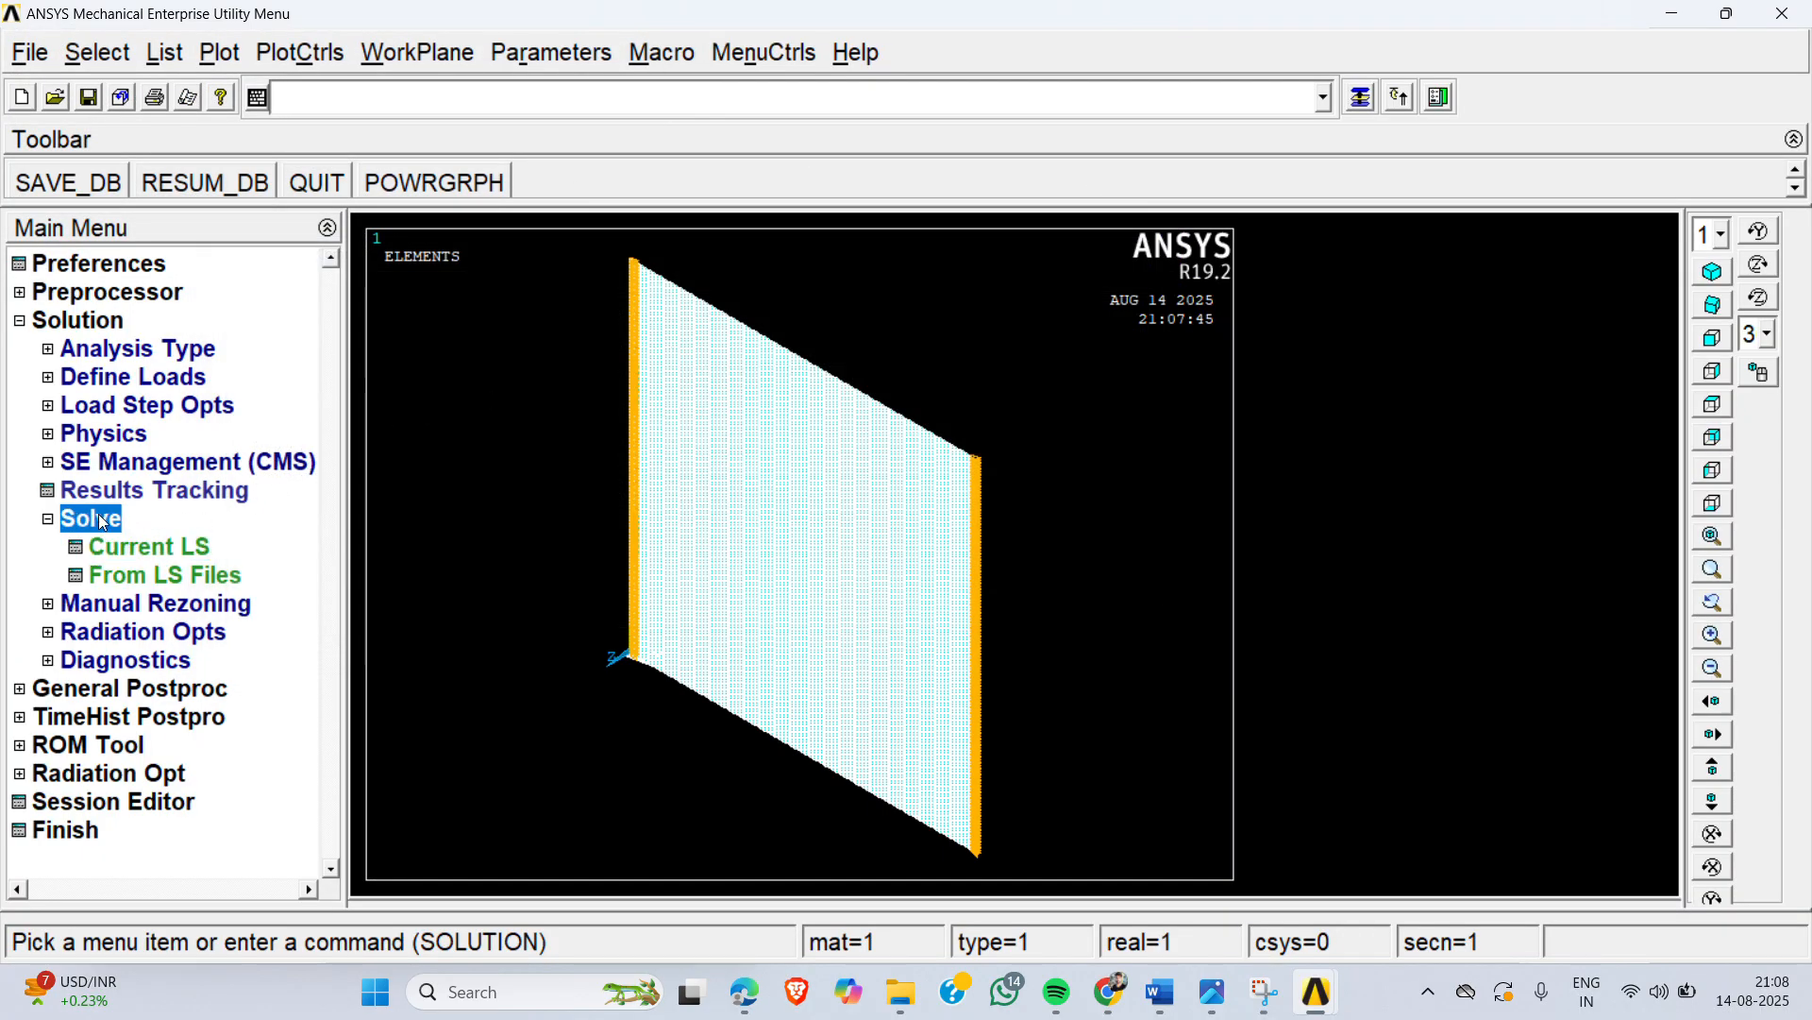
{"action": "left_click", "coordinate": [87, 321]}
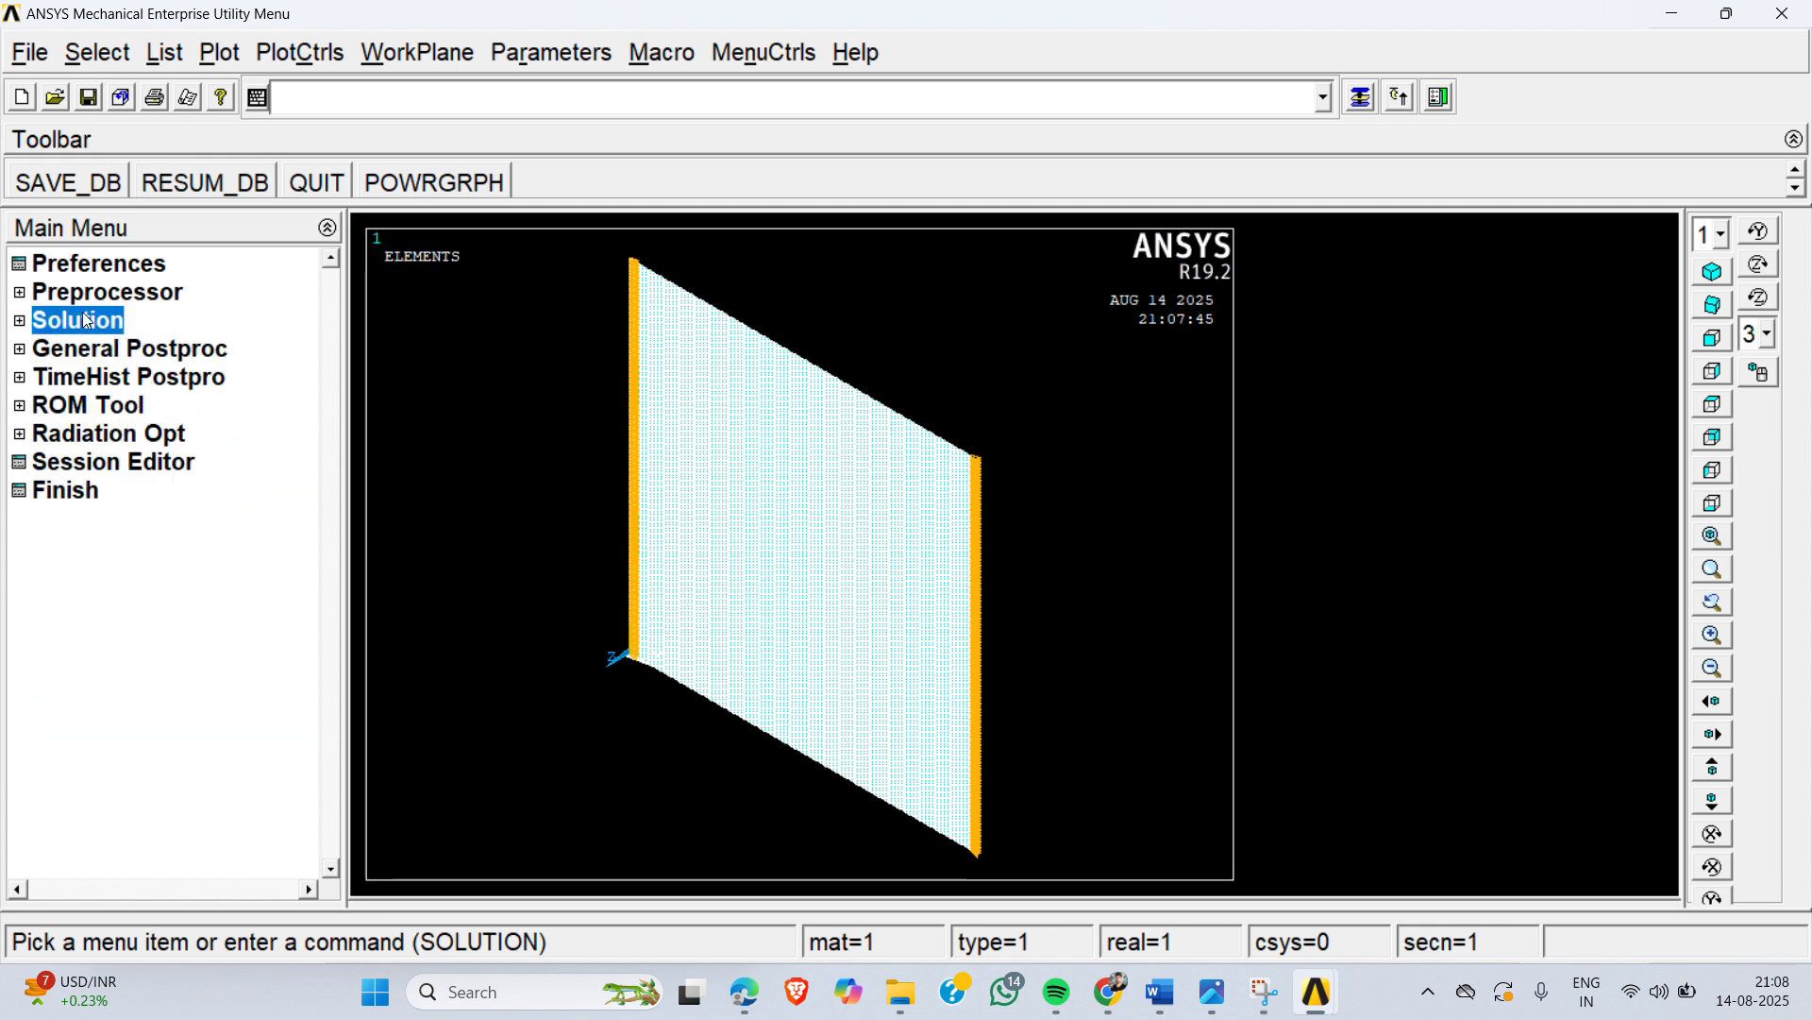
{"action": "left_click", "coordinate": [98, 348]}
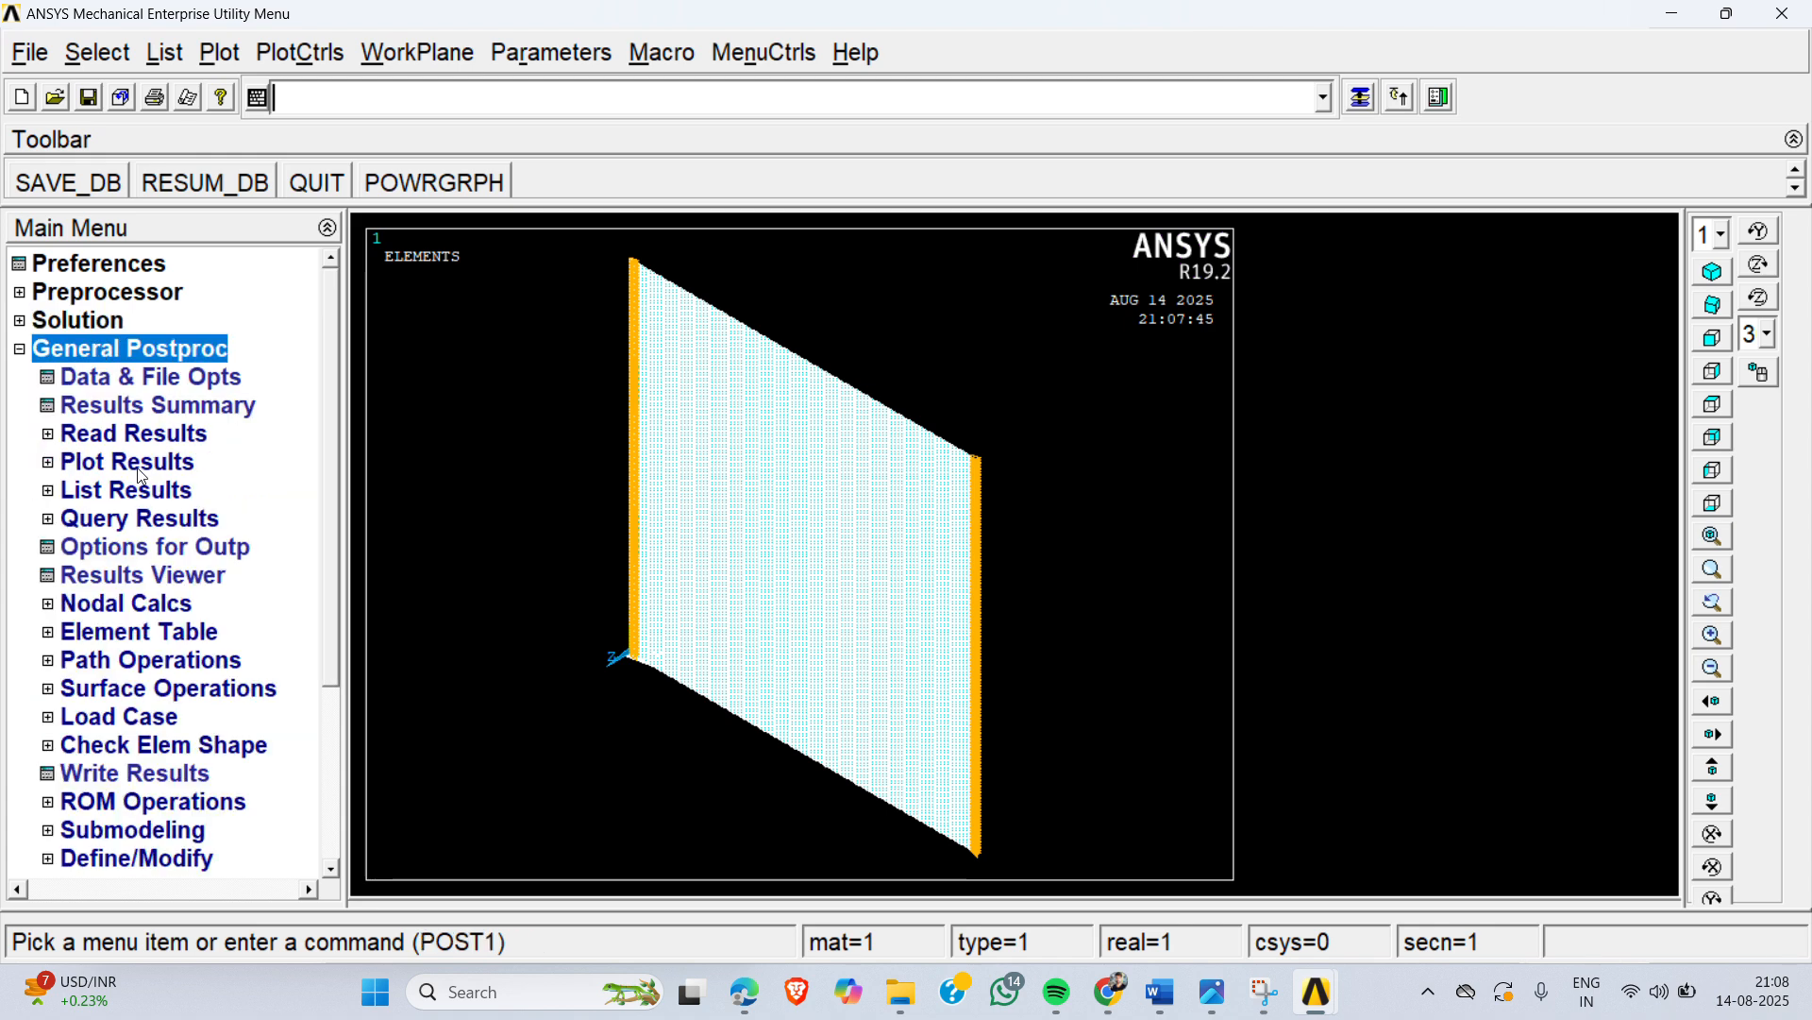
{"action": "left_click", "coordinate": [135, 462]}
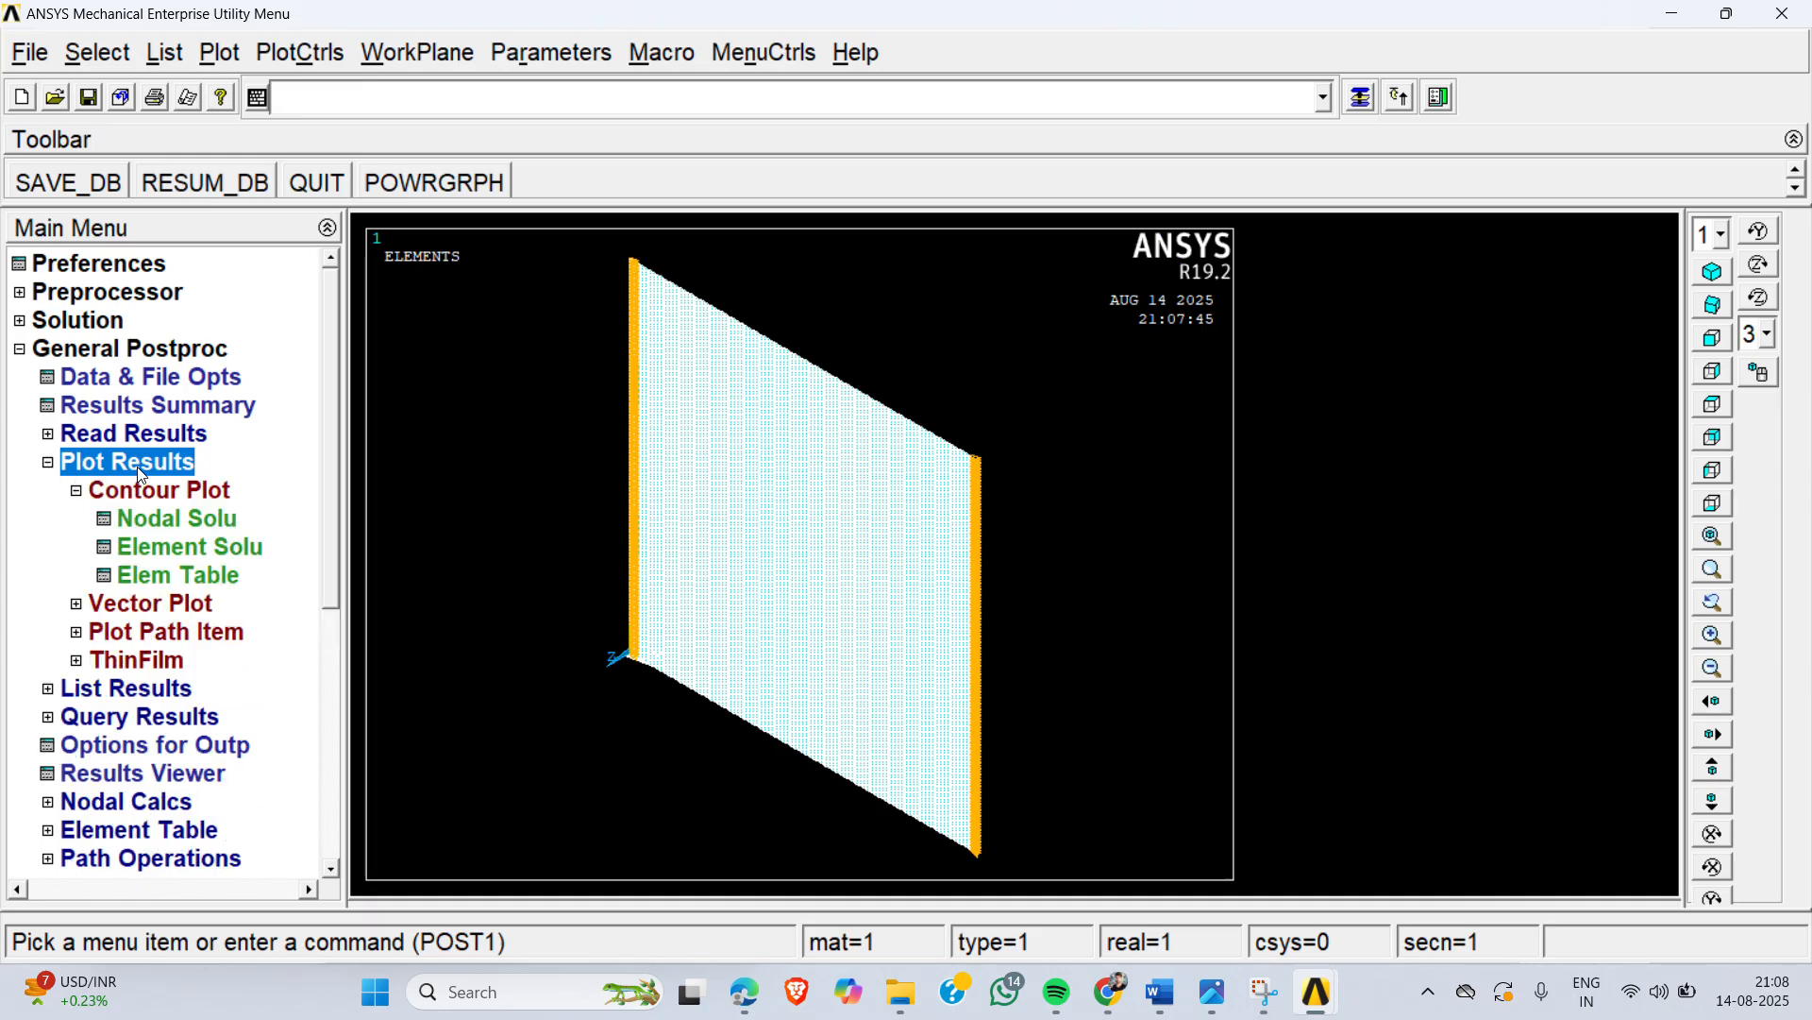
{"action": "left_click", "coordinate": [179, 518]}
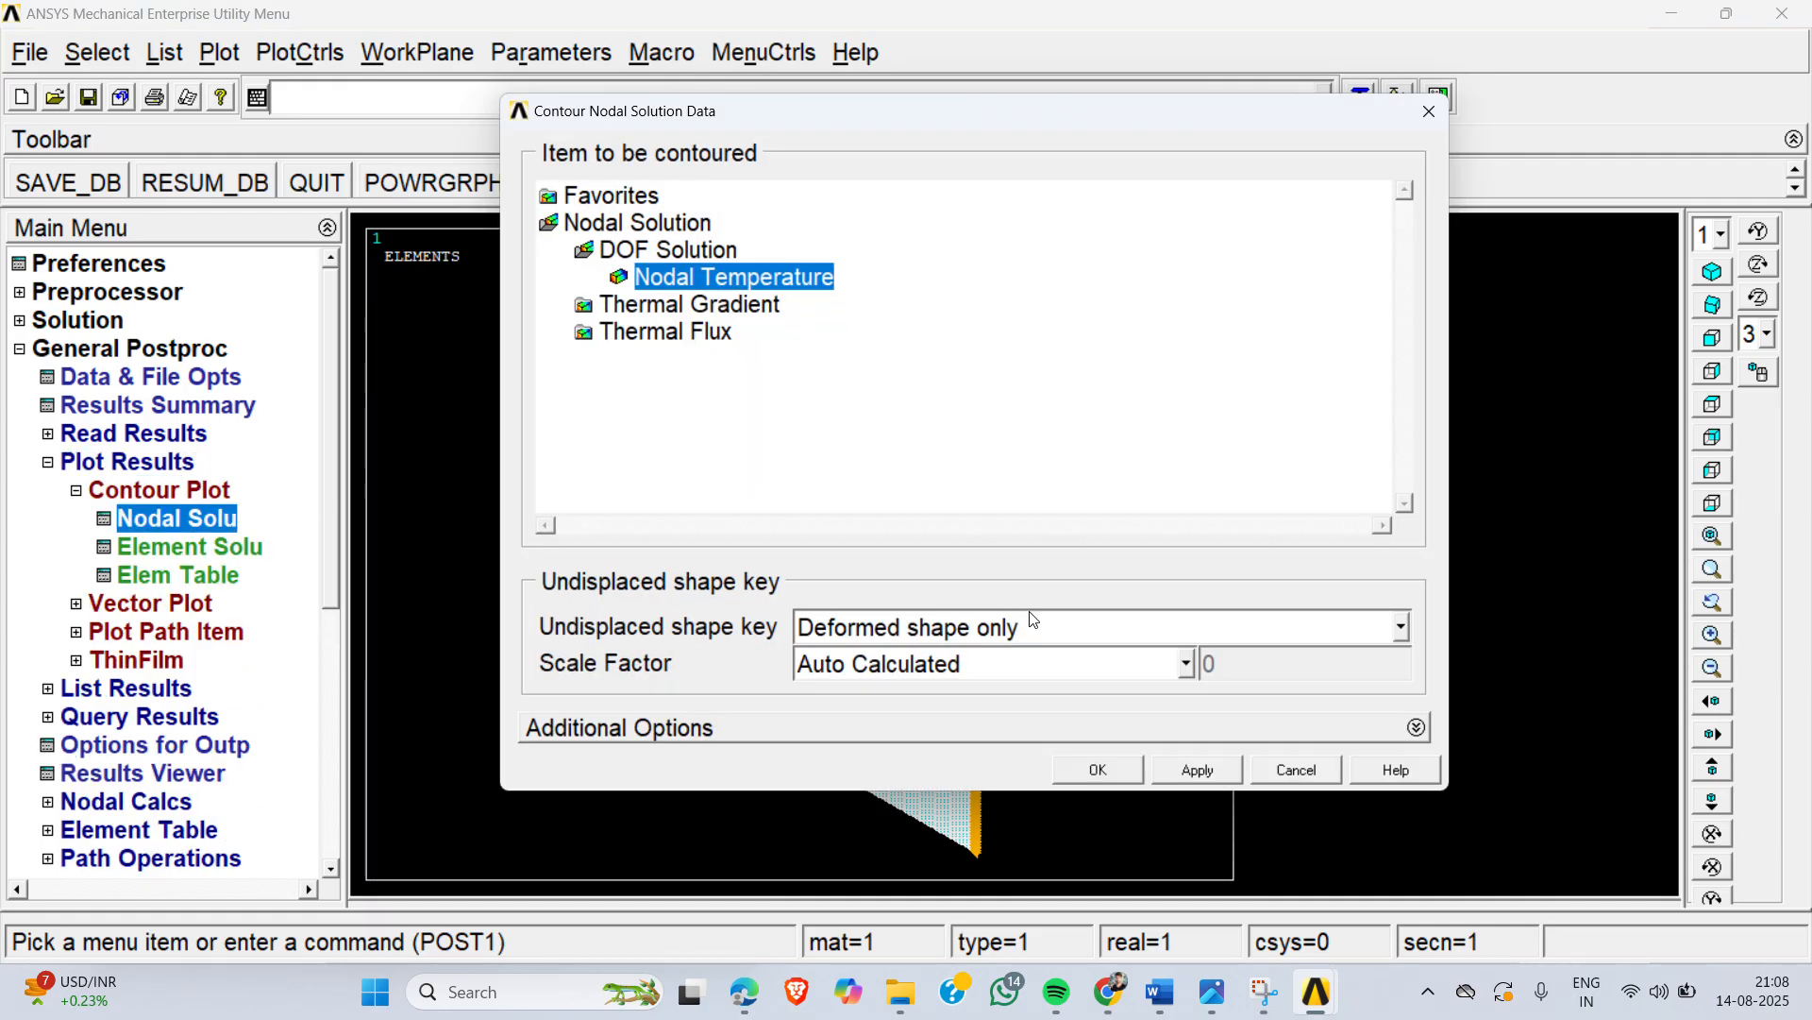
{"action": "left_click", "coordinate": [1103, 764]}
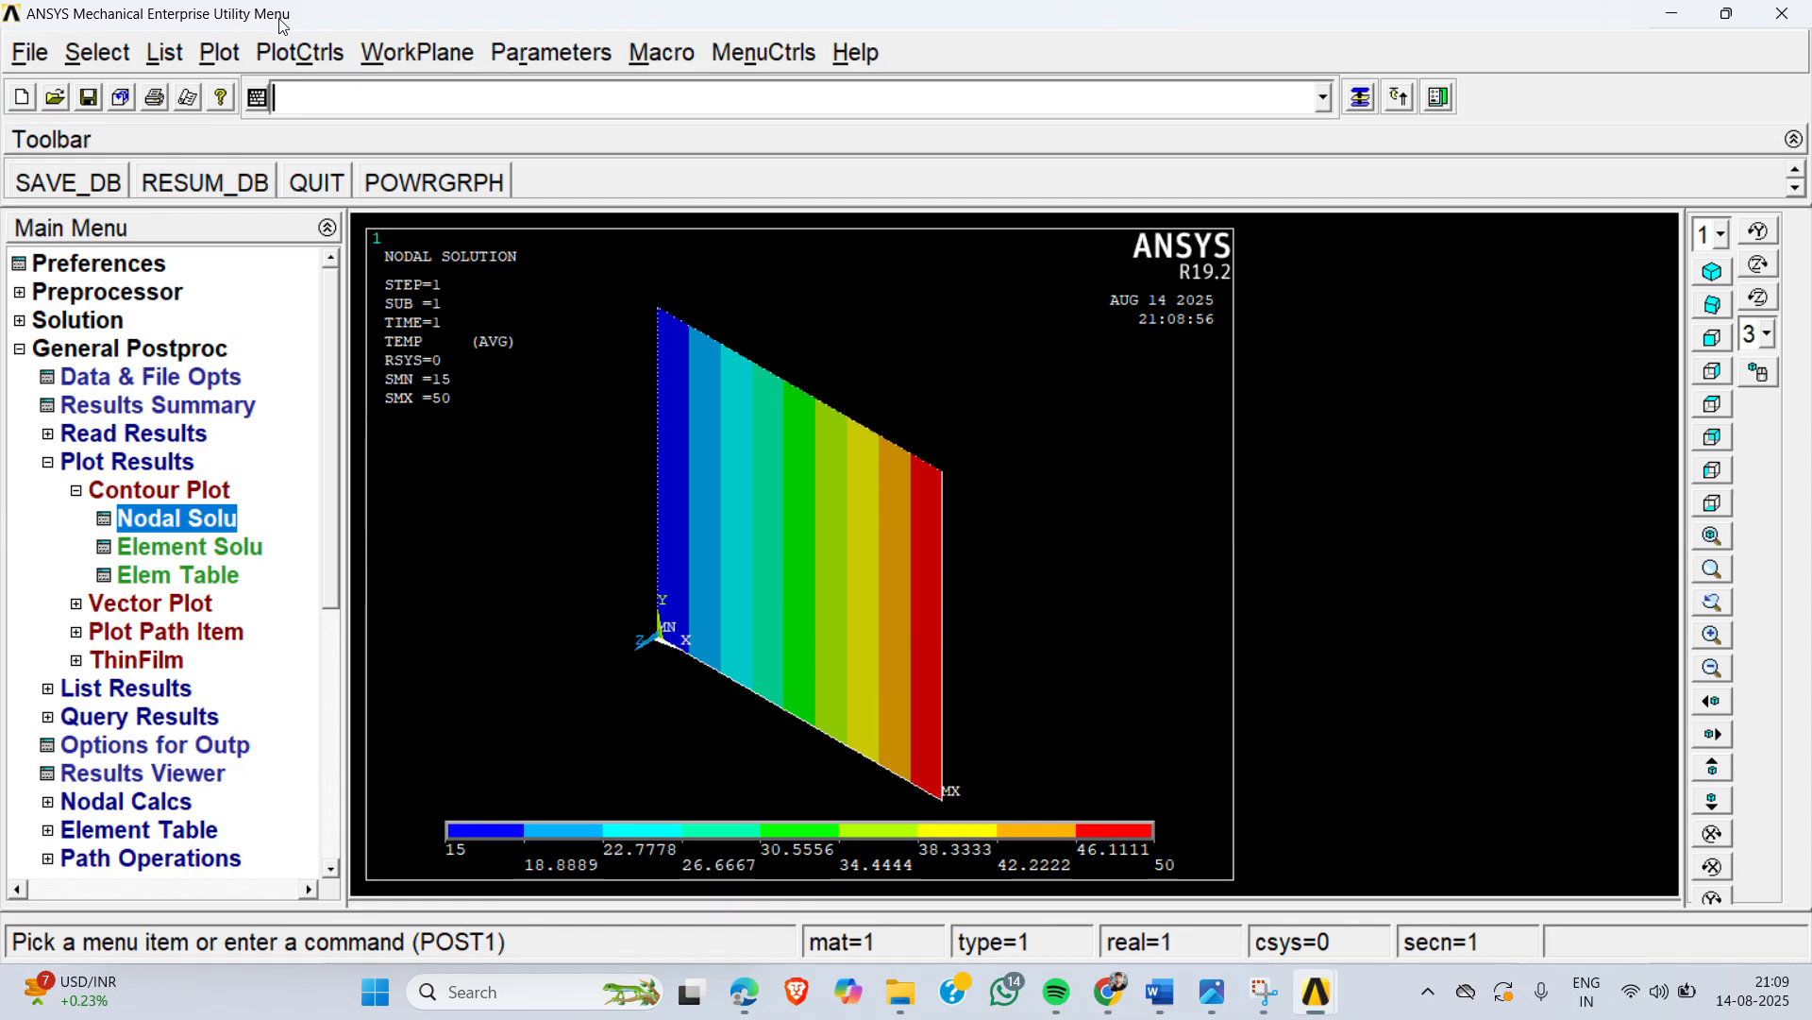
Step: Switch to the lab manual PDF in Chrome and review the experiment's result and outcome on page 32, highlighting the outcome text
{"action": "left_click", "coordinate": [1122, 993]}
{"action": "scroll", "coordinate": [967, 606], "scroll_direction": "down", "scroll_amount": 7}
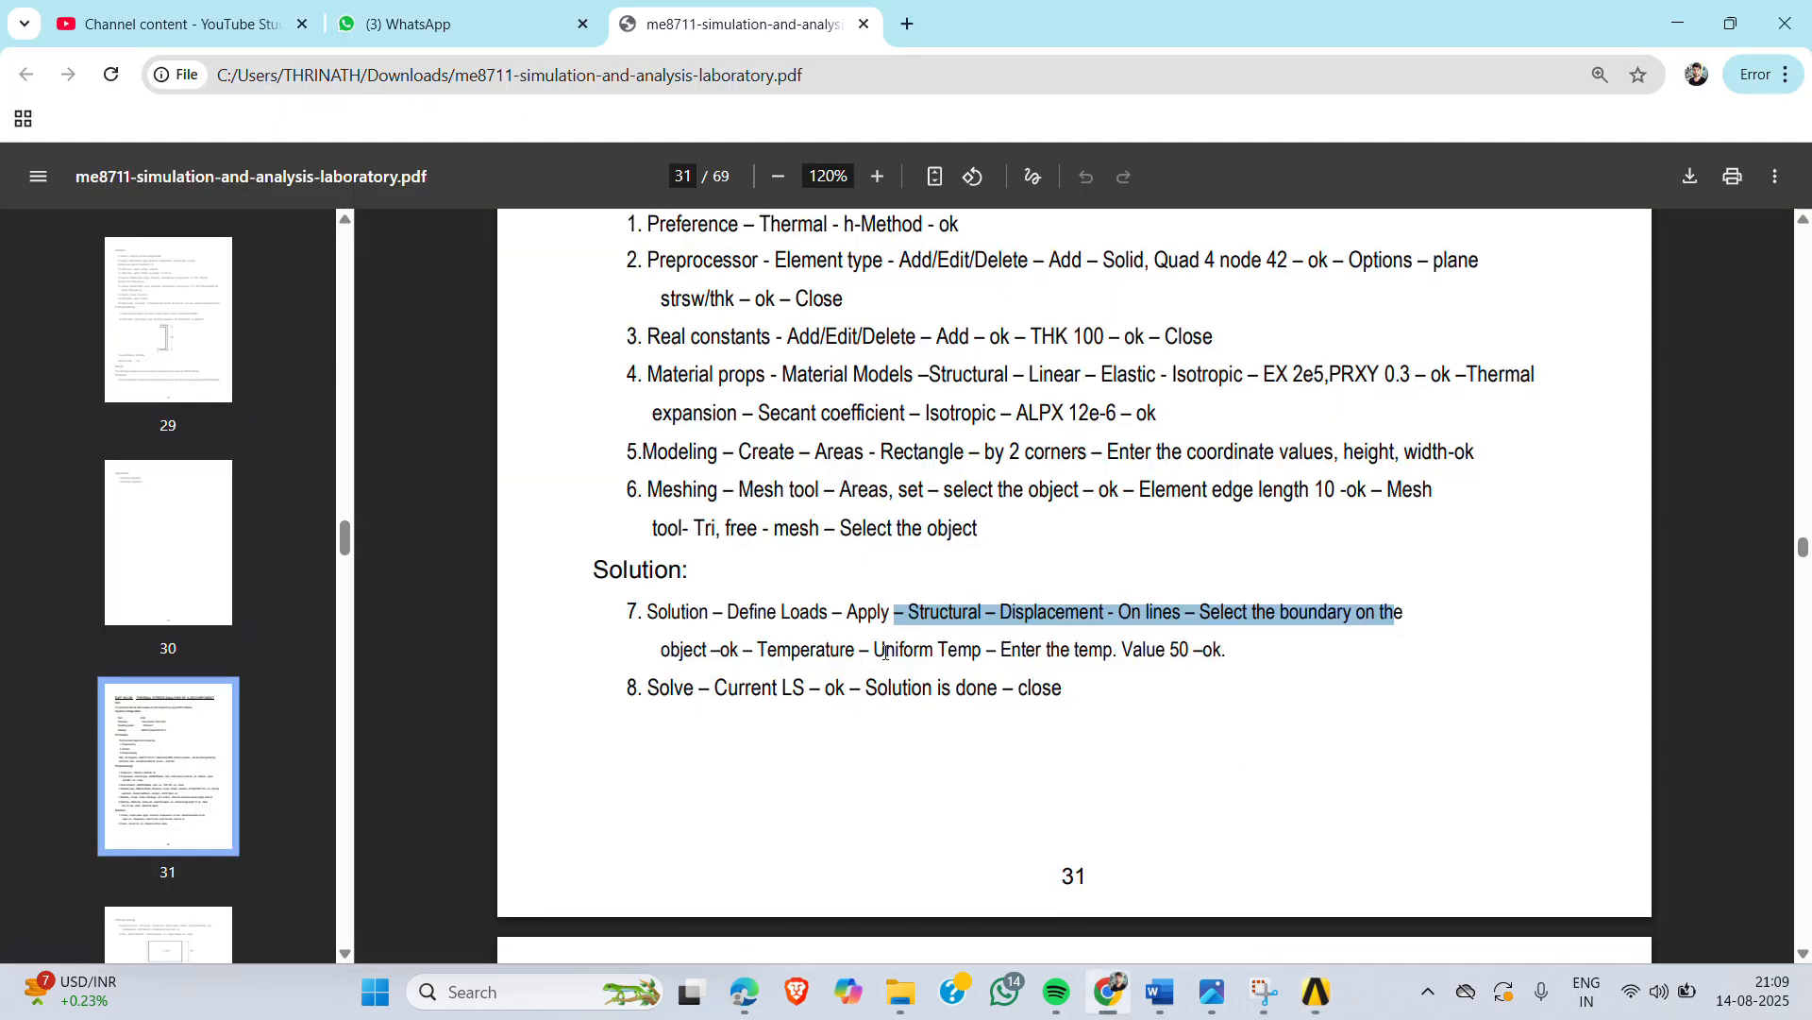
{"action": "scroll", "coordinate": [885, 652], "scroll_direction": "down", "scroll_amount": 6}
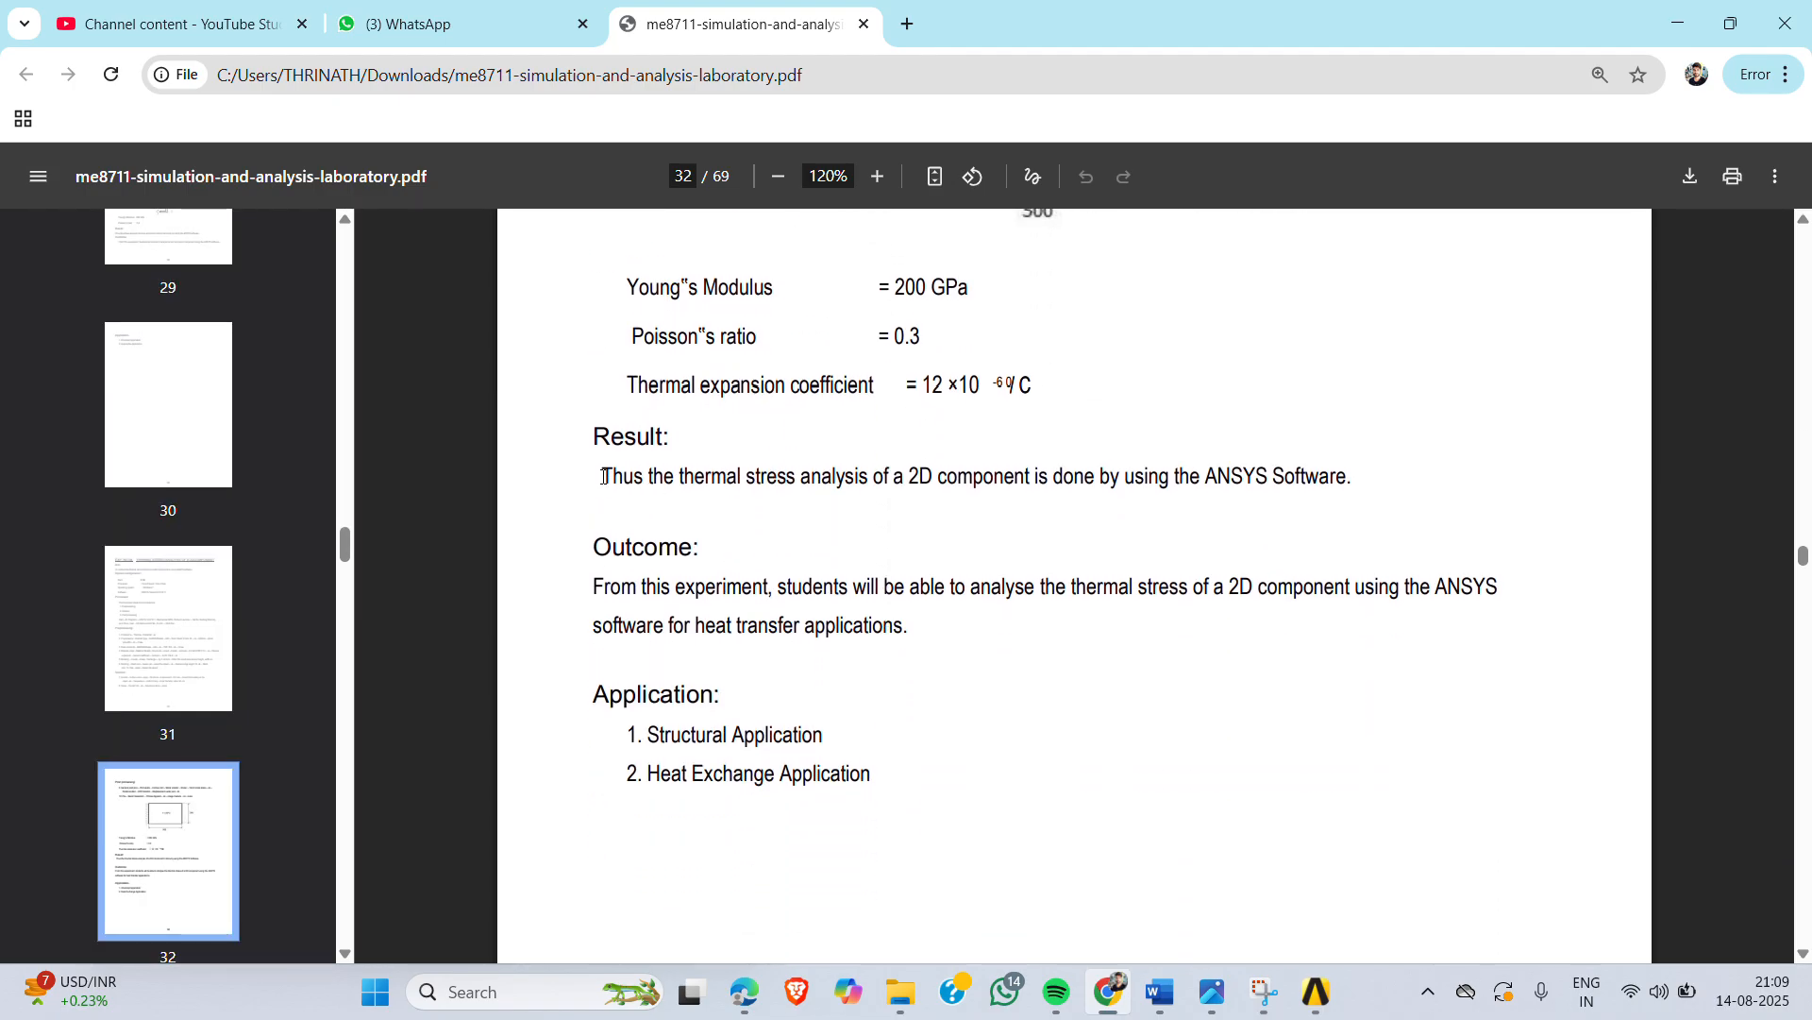
{"action": "left_click_drag", "start_coordinate": [591, 584], "coordinate": [933, 601]}
{"action": "left_click_drag", "start_coordinate": [981, 597], "coordinate": [1475, 587]}
{"action": "left_click_drag", "start_coordinate": [964, 631], "coordinate": [915, 636]}
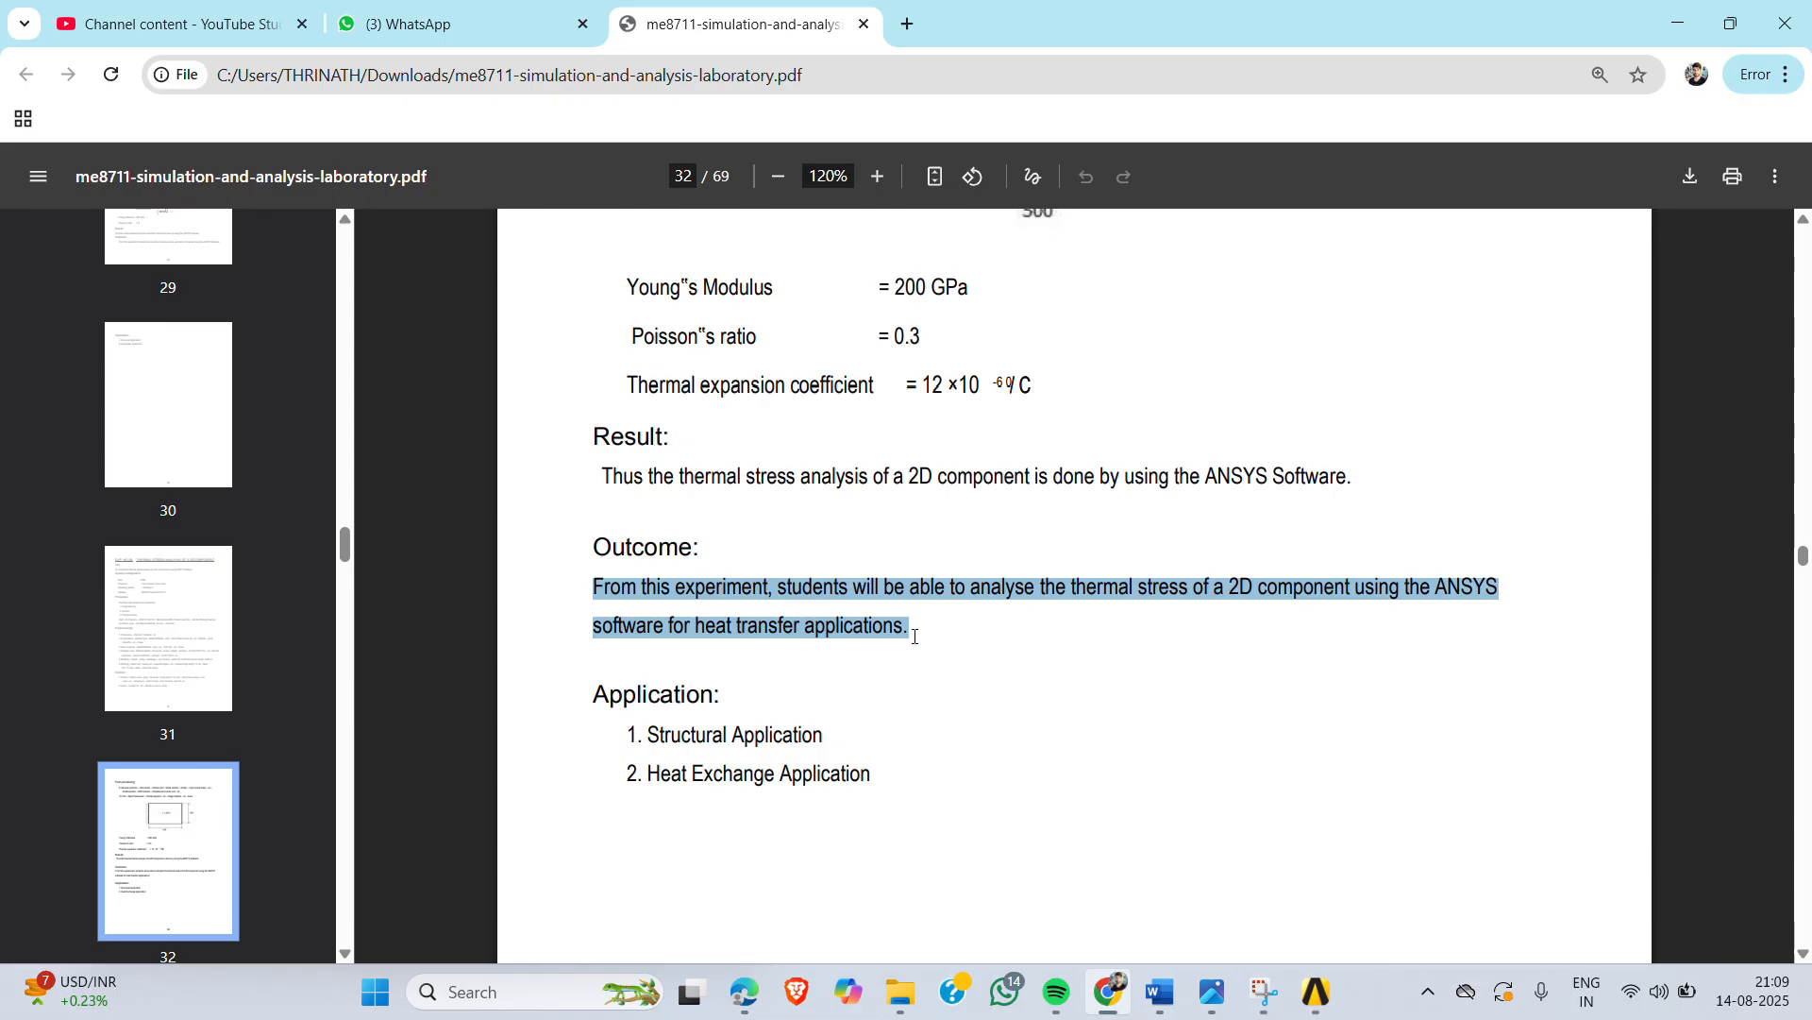
{"action": "mouse_move", "coordinate": [1317, 991]}
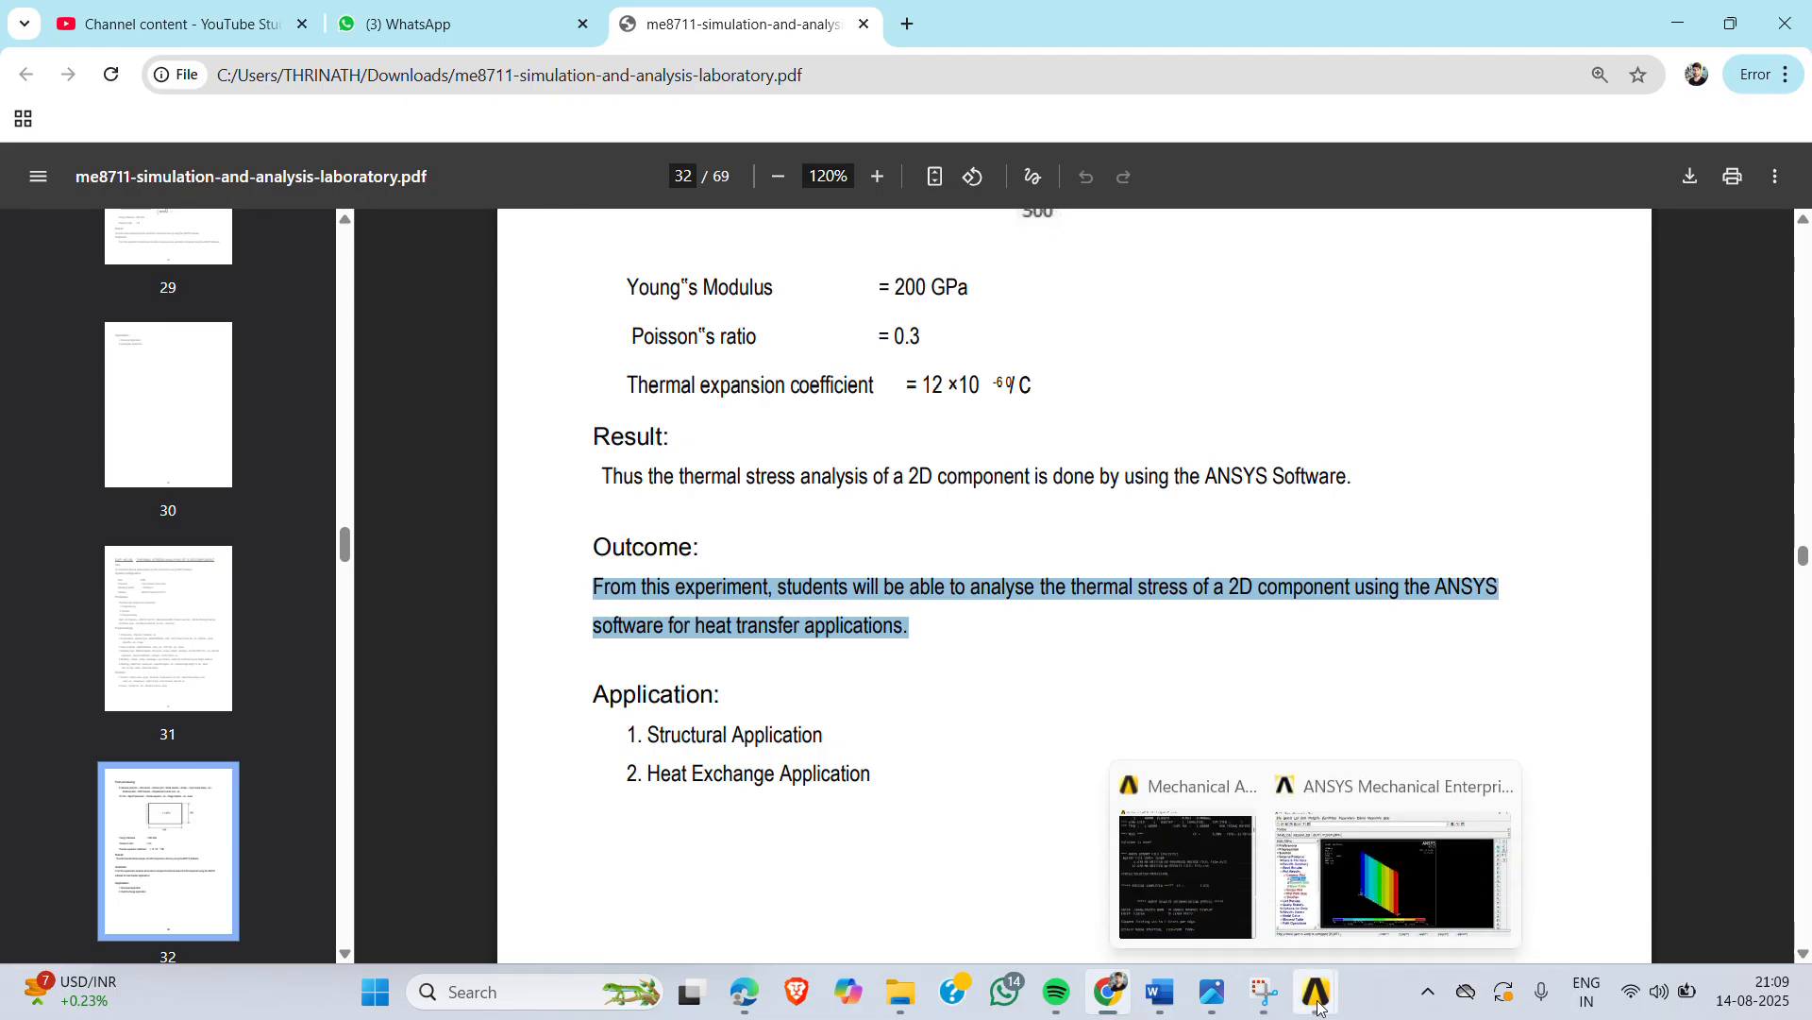
Step: Switch back to ANSYS Mechanical APDL and turn on the display of element shapes based on real constant descriptions, replotting the temperature contour
{"action": "left_click", "coordinate": [1355, 933]}
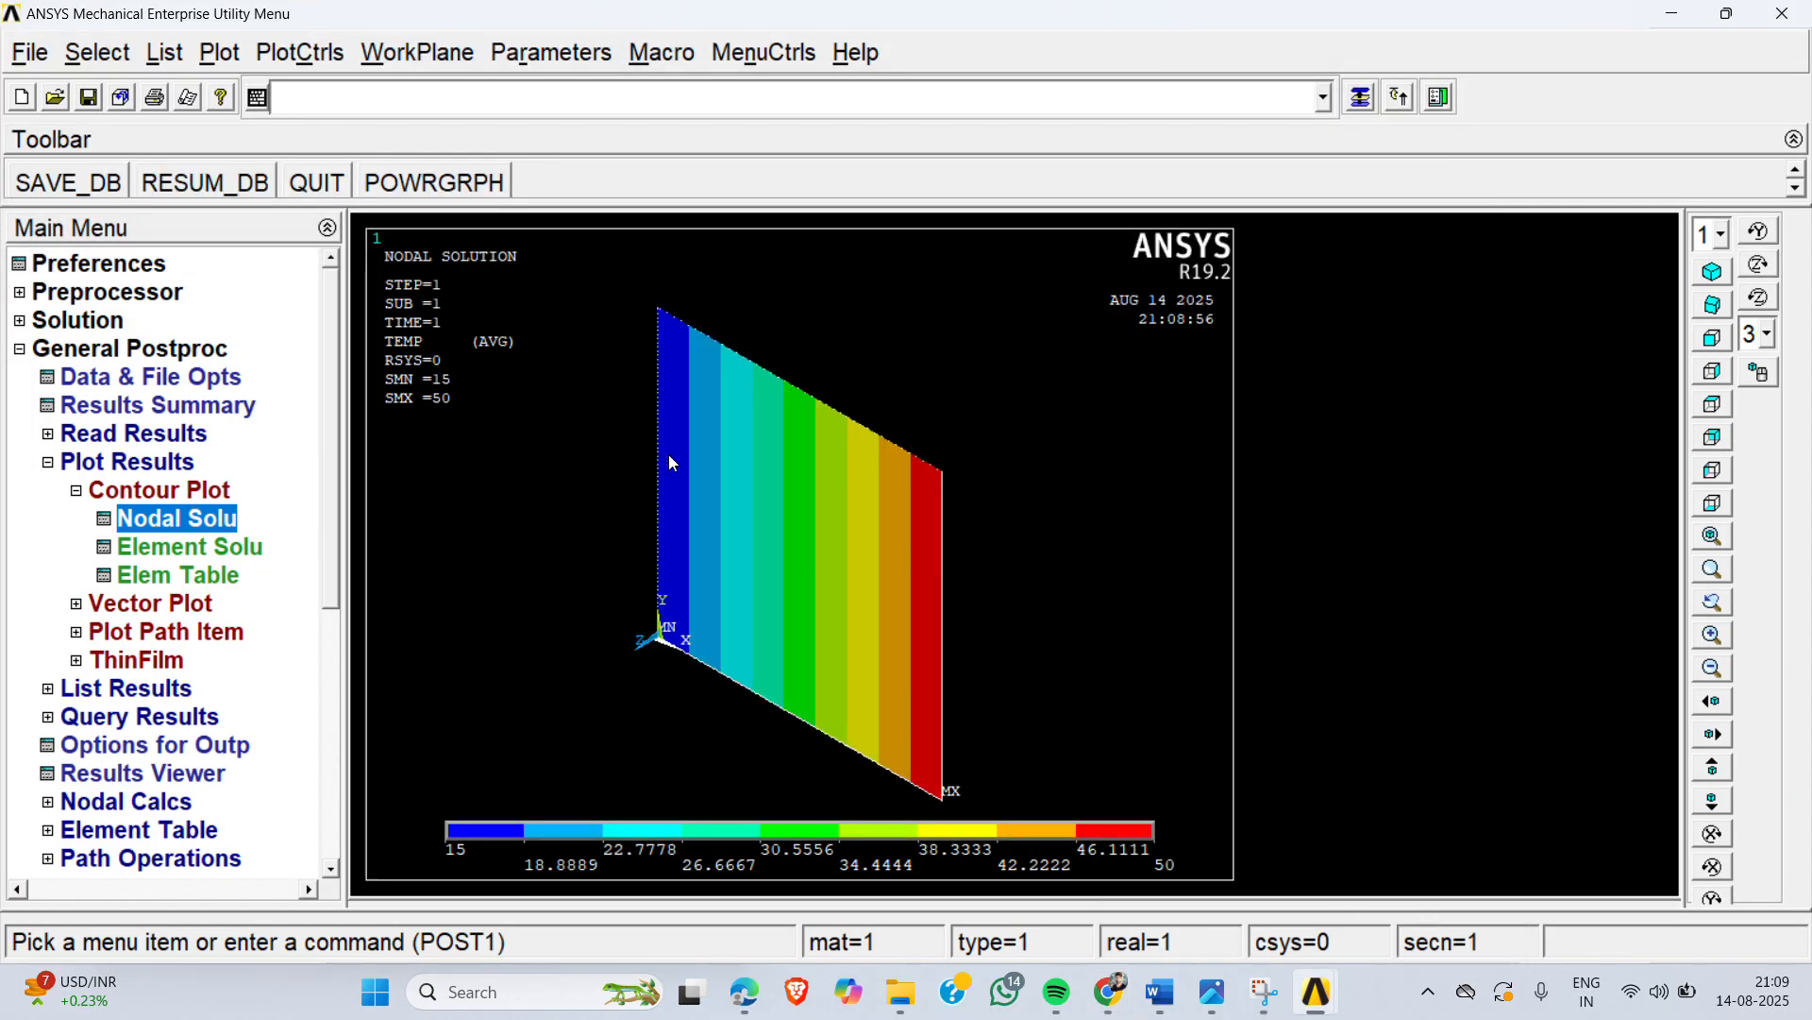
{"action": "left_click", "coordinate": [160, 486]}
{"action": "left_click", "coordinate": [150, 464]}
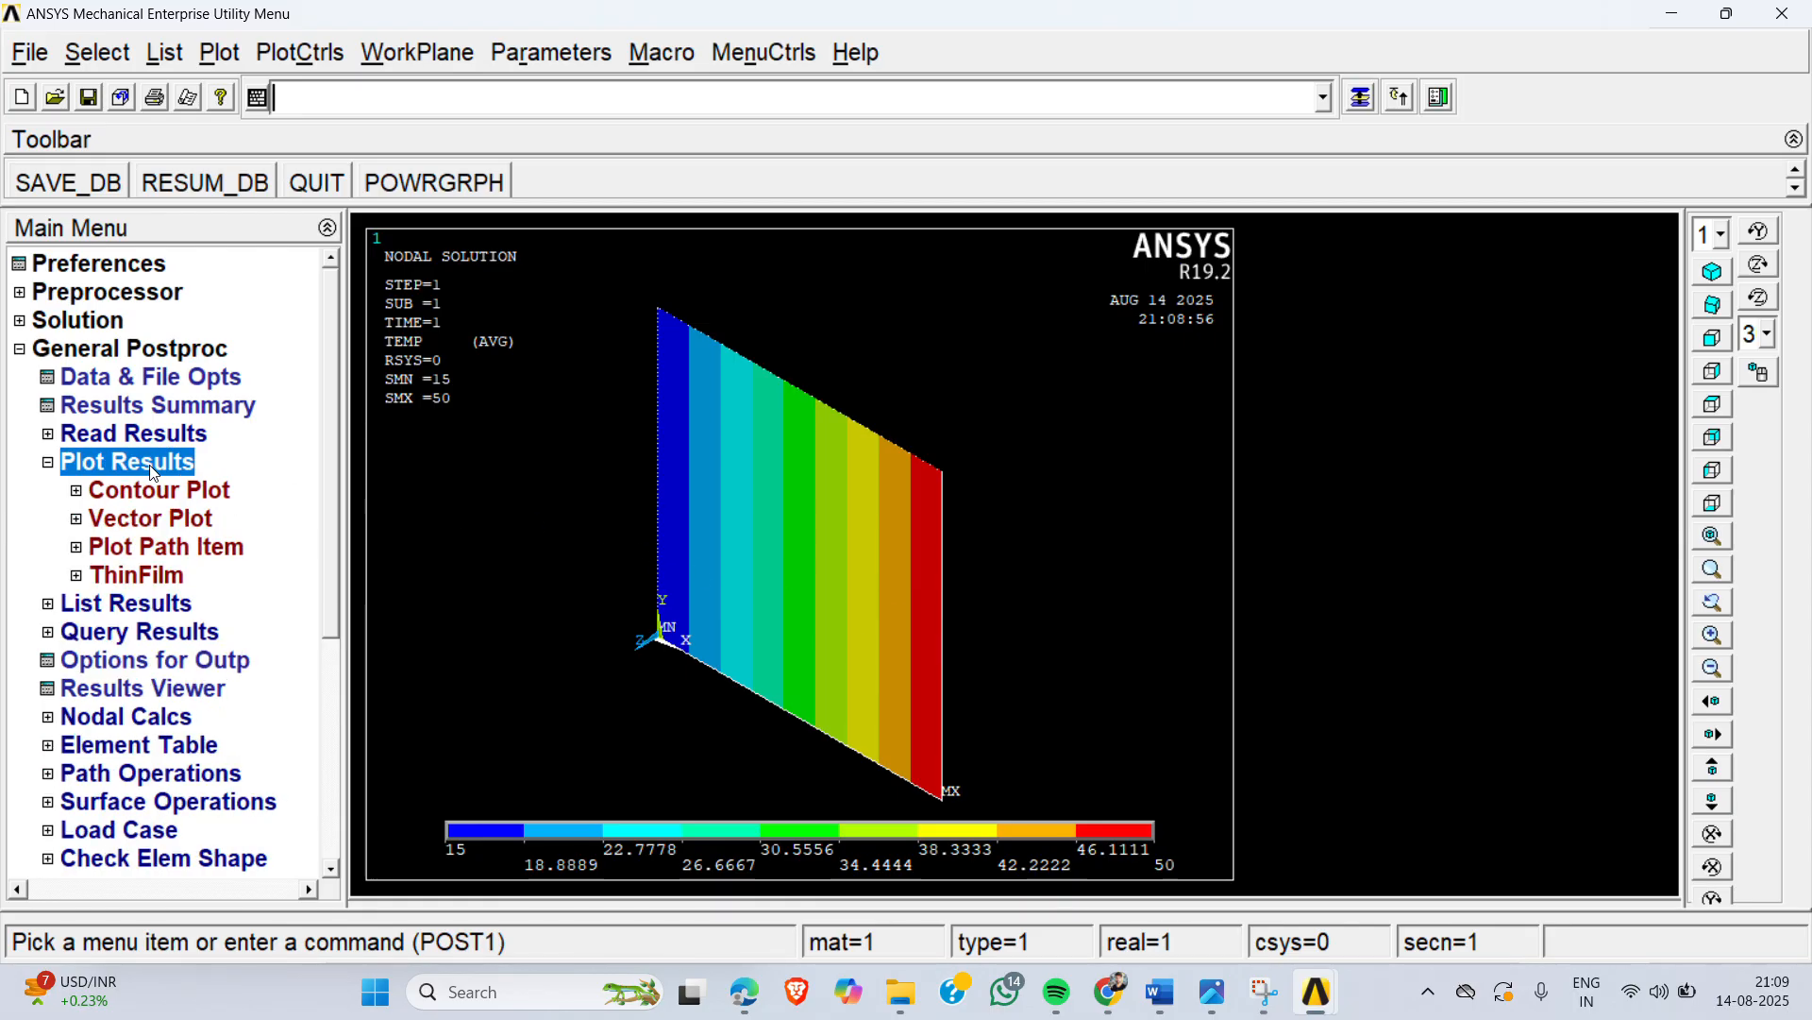
{"action": "left_click", "coordinate": [131, 351]}
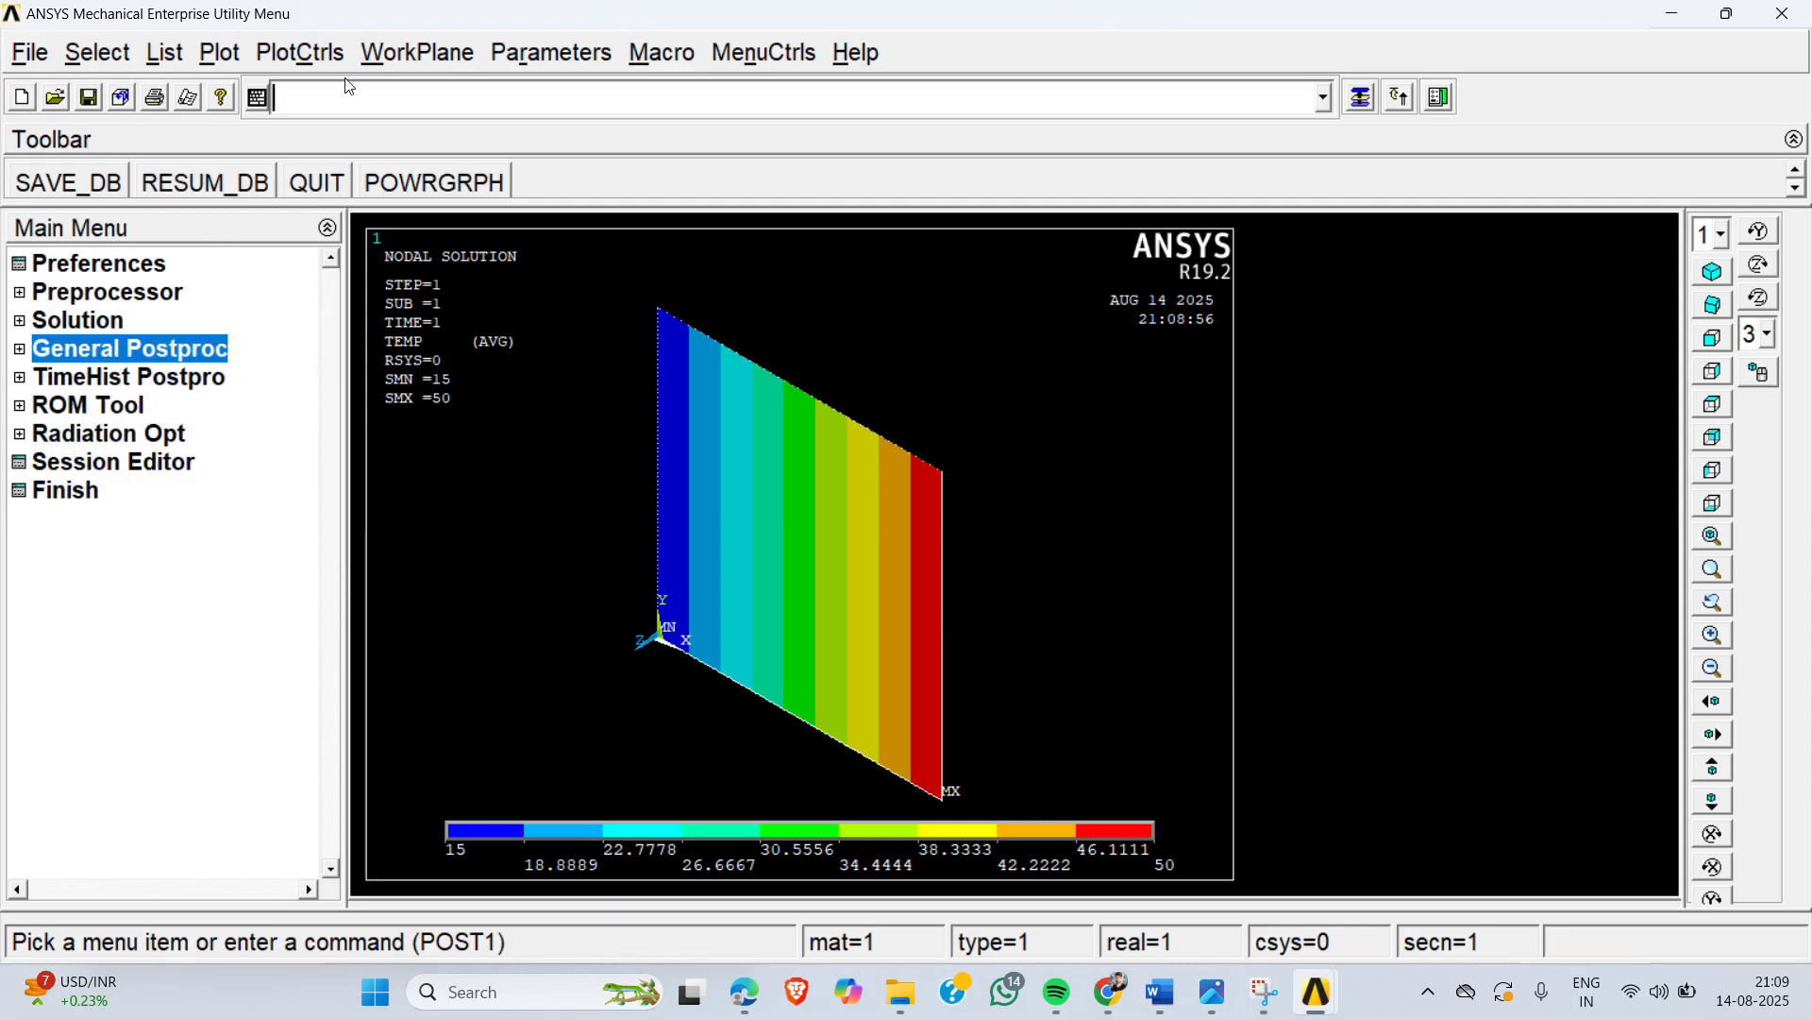
{"action": "left_click", "coordinate": [302, 54]}
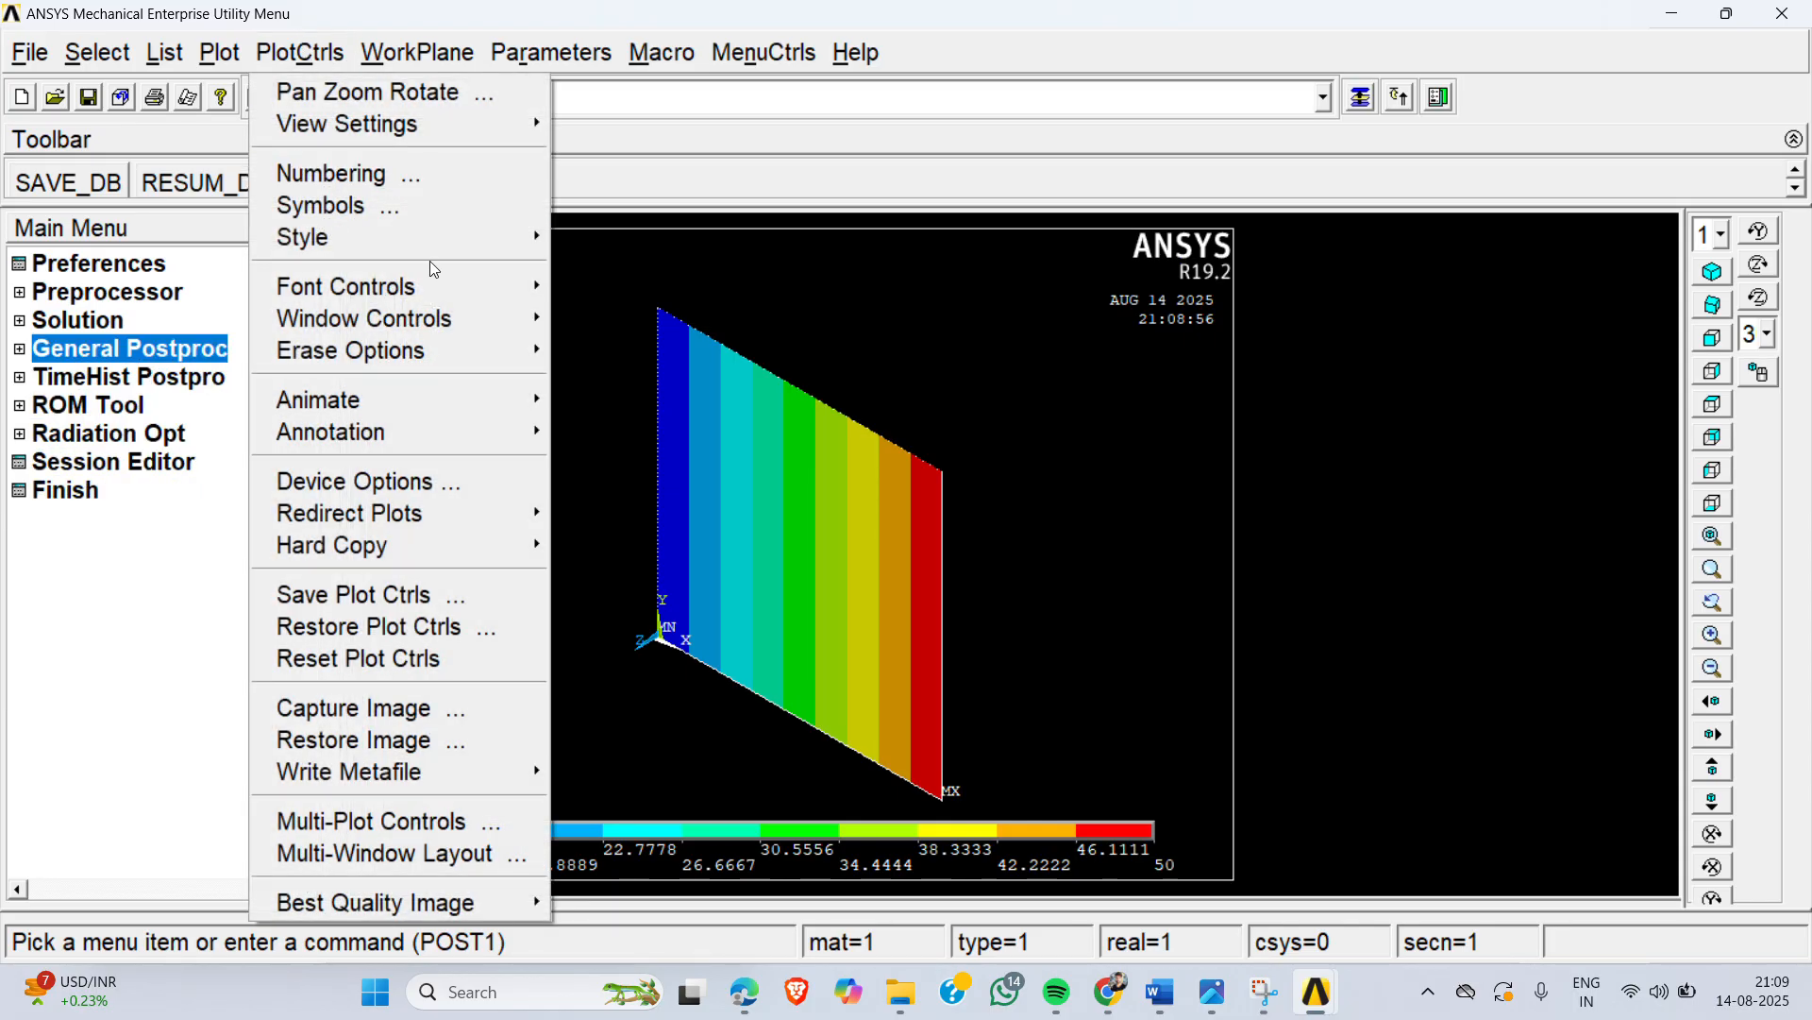
{"action": "mouse_move", "coordinate": [417, 236]}
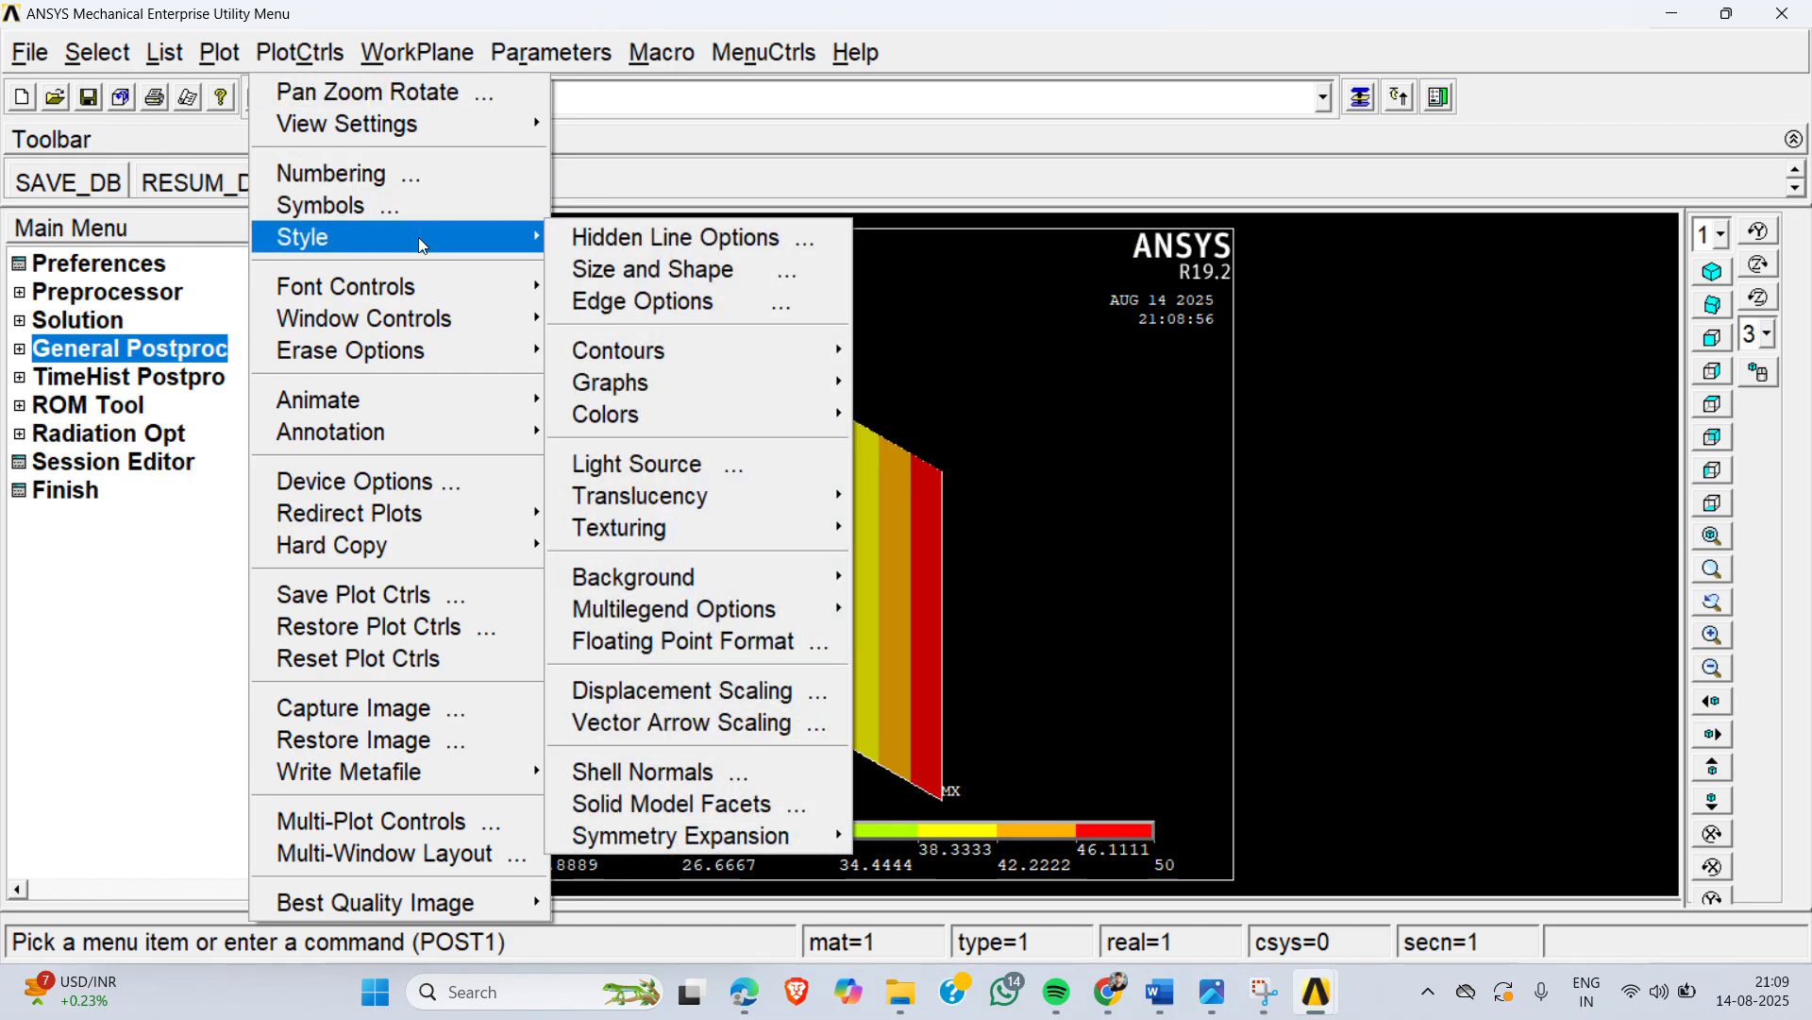
{"action": "left_click", "coordinate": [680, 272]}
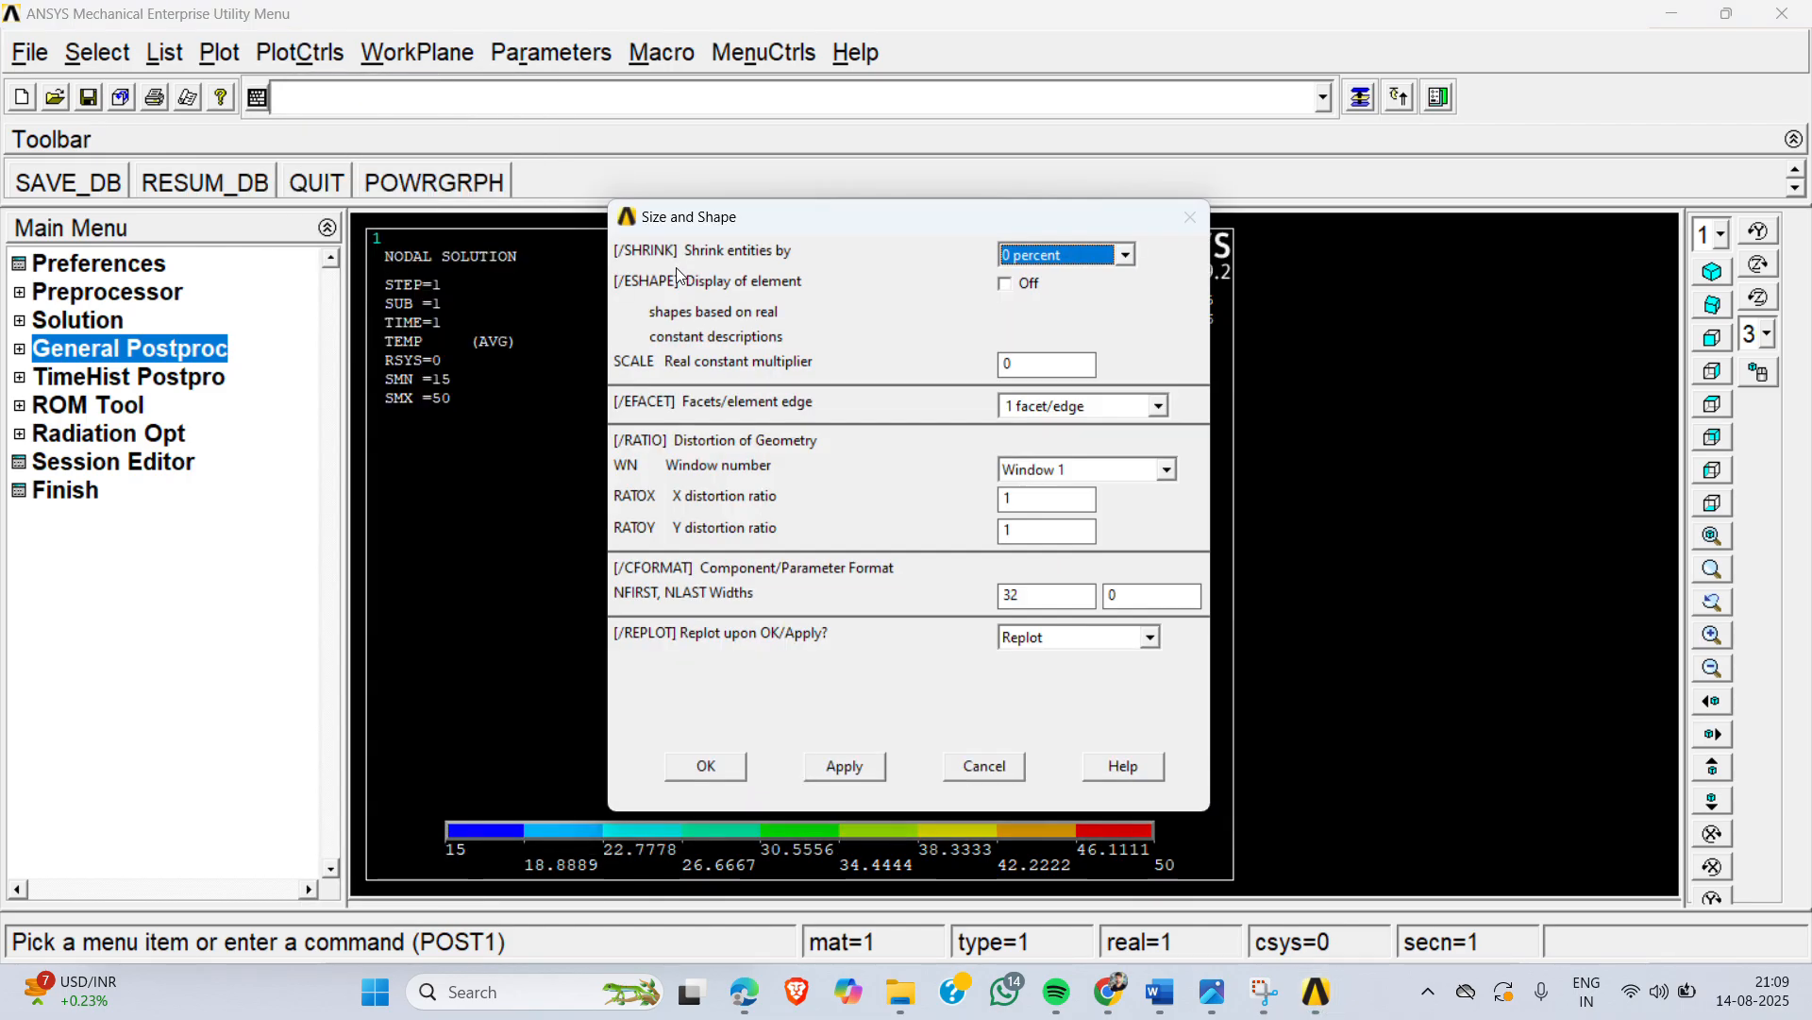
{"action": "left_click", "coordinate": [1005, 285]}
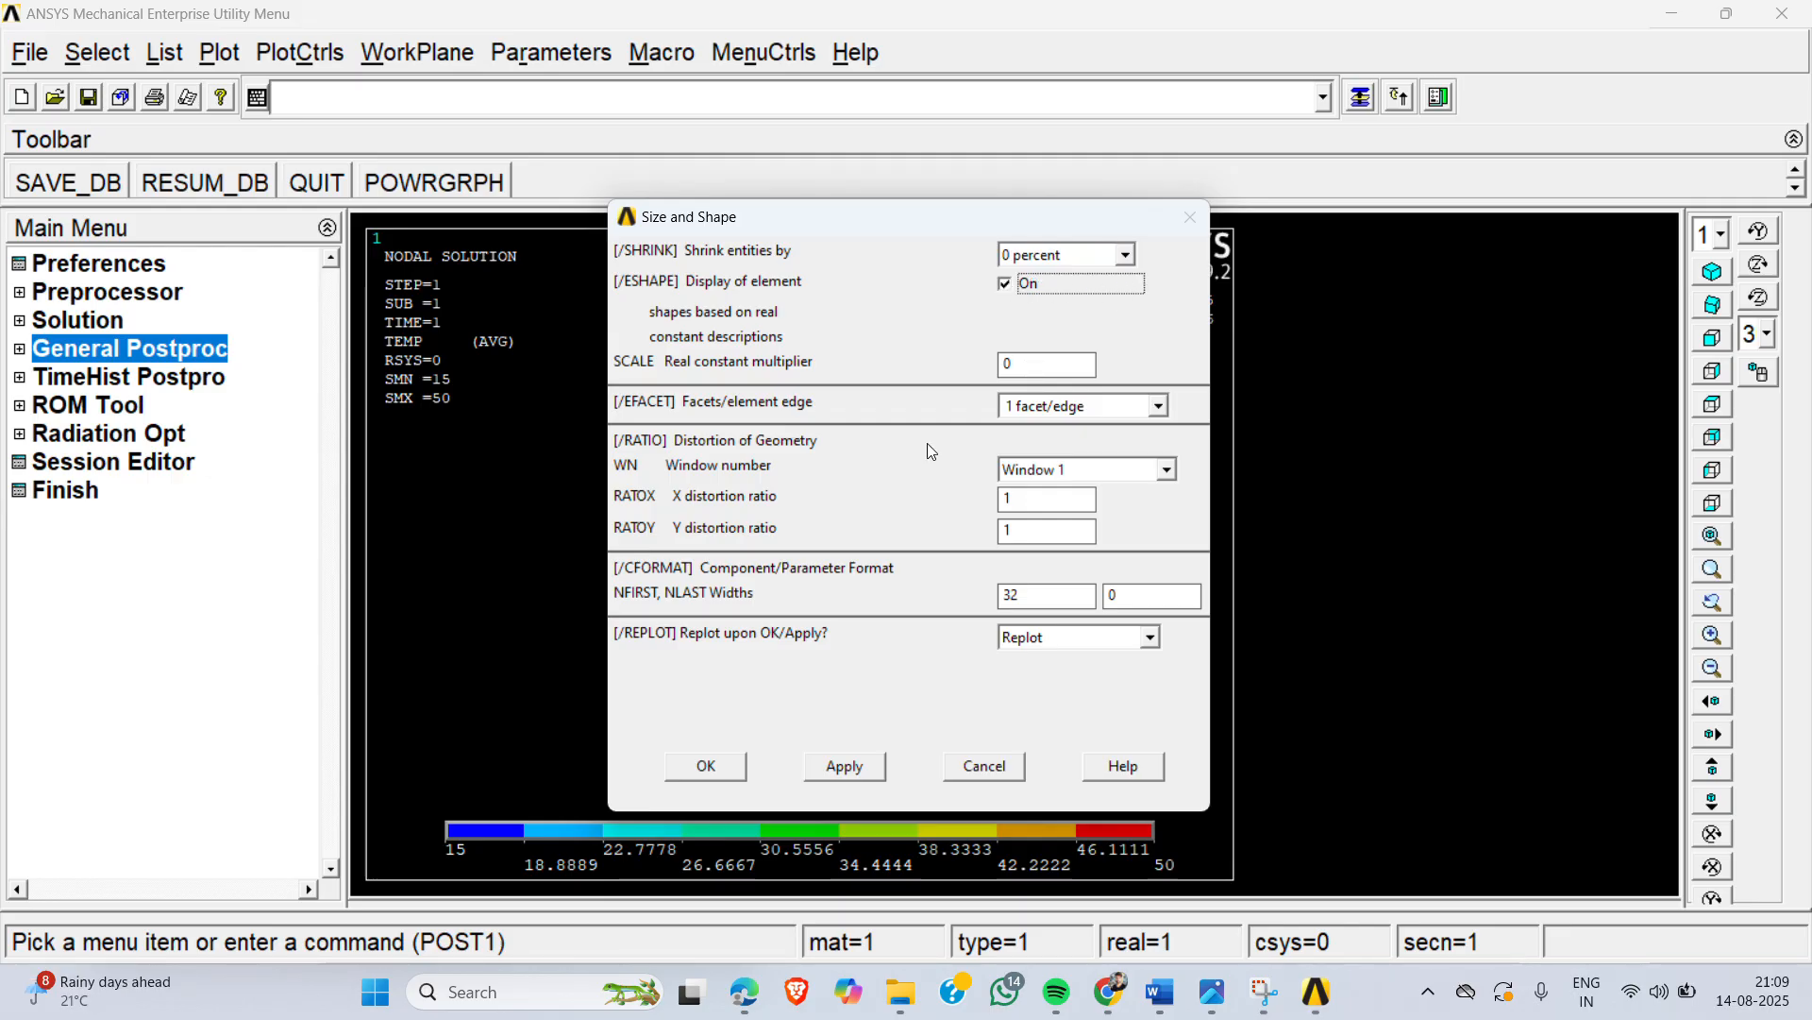
{"action": "left_click", "coordinate": [706, 766]}
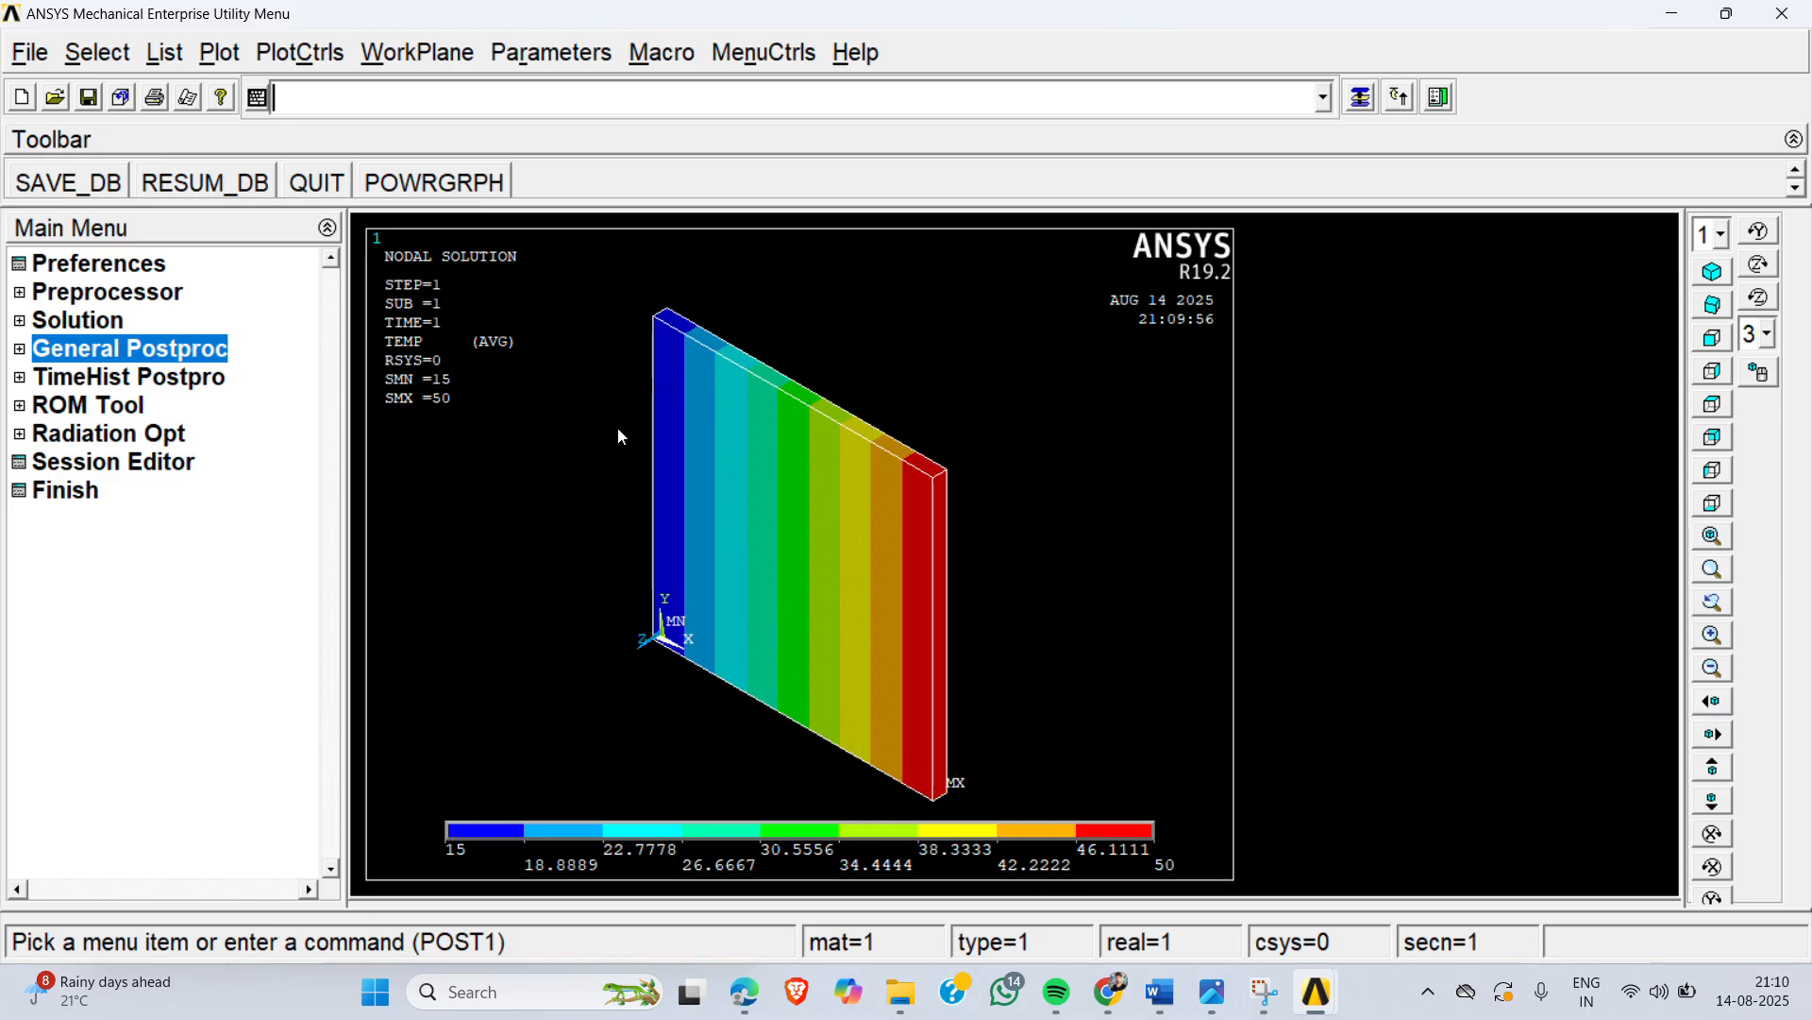
Step: Query the subgrid DOF solution Temperature TEMP at points spaced along the plate's upper edge, from the hot corner to the cold corner
{"action": "left_click", "coordinate": [75, 346]}
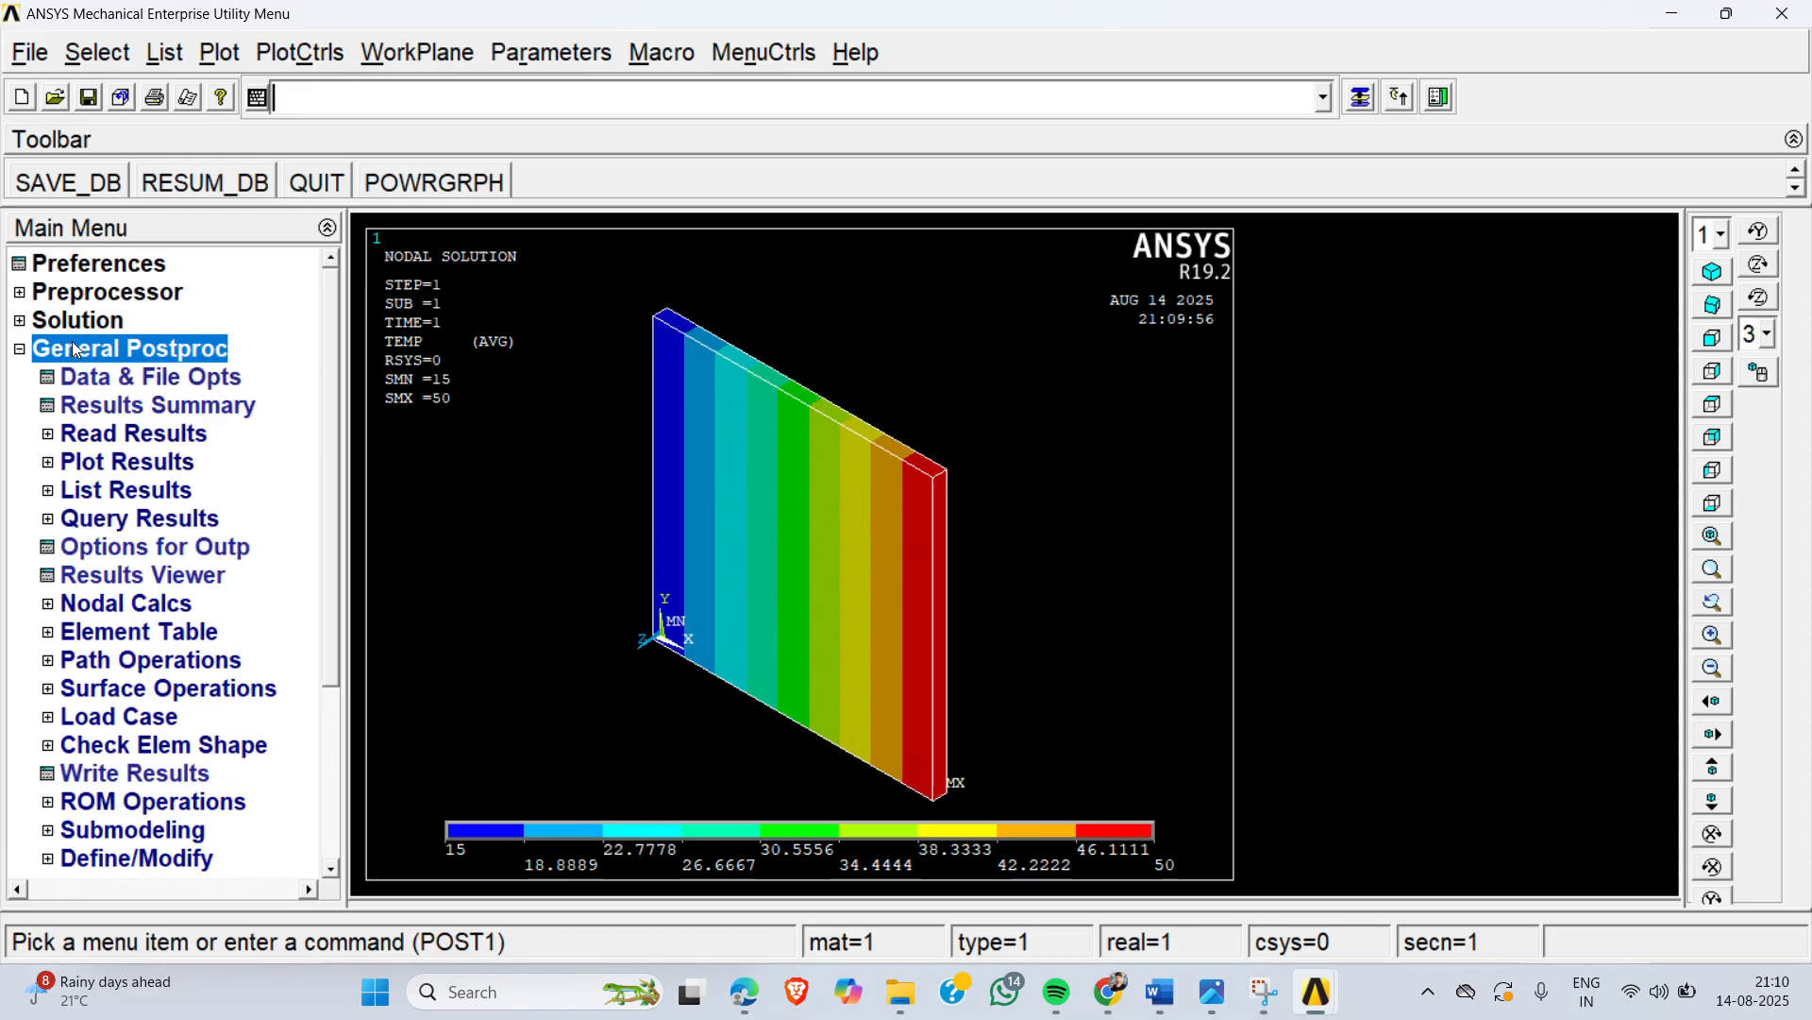
{"action": "left_click", "coordinate": [130, 519]}
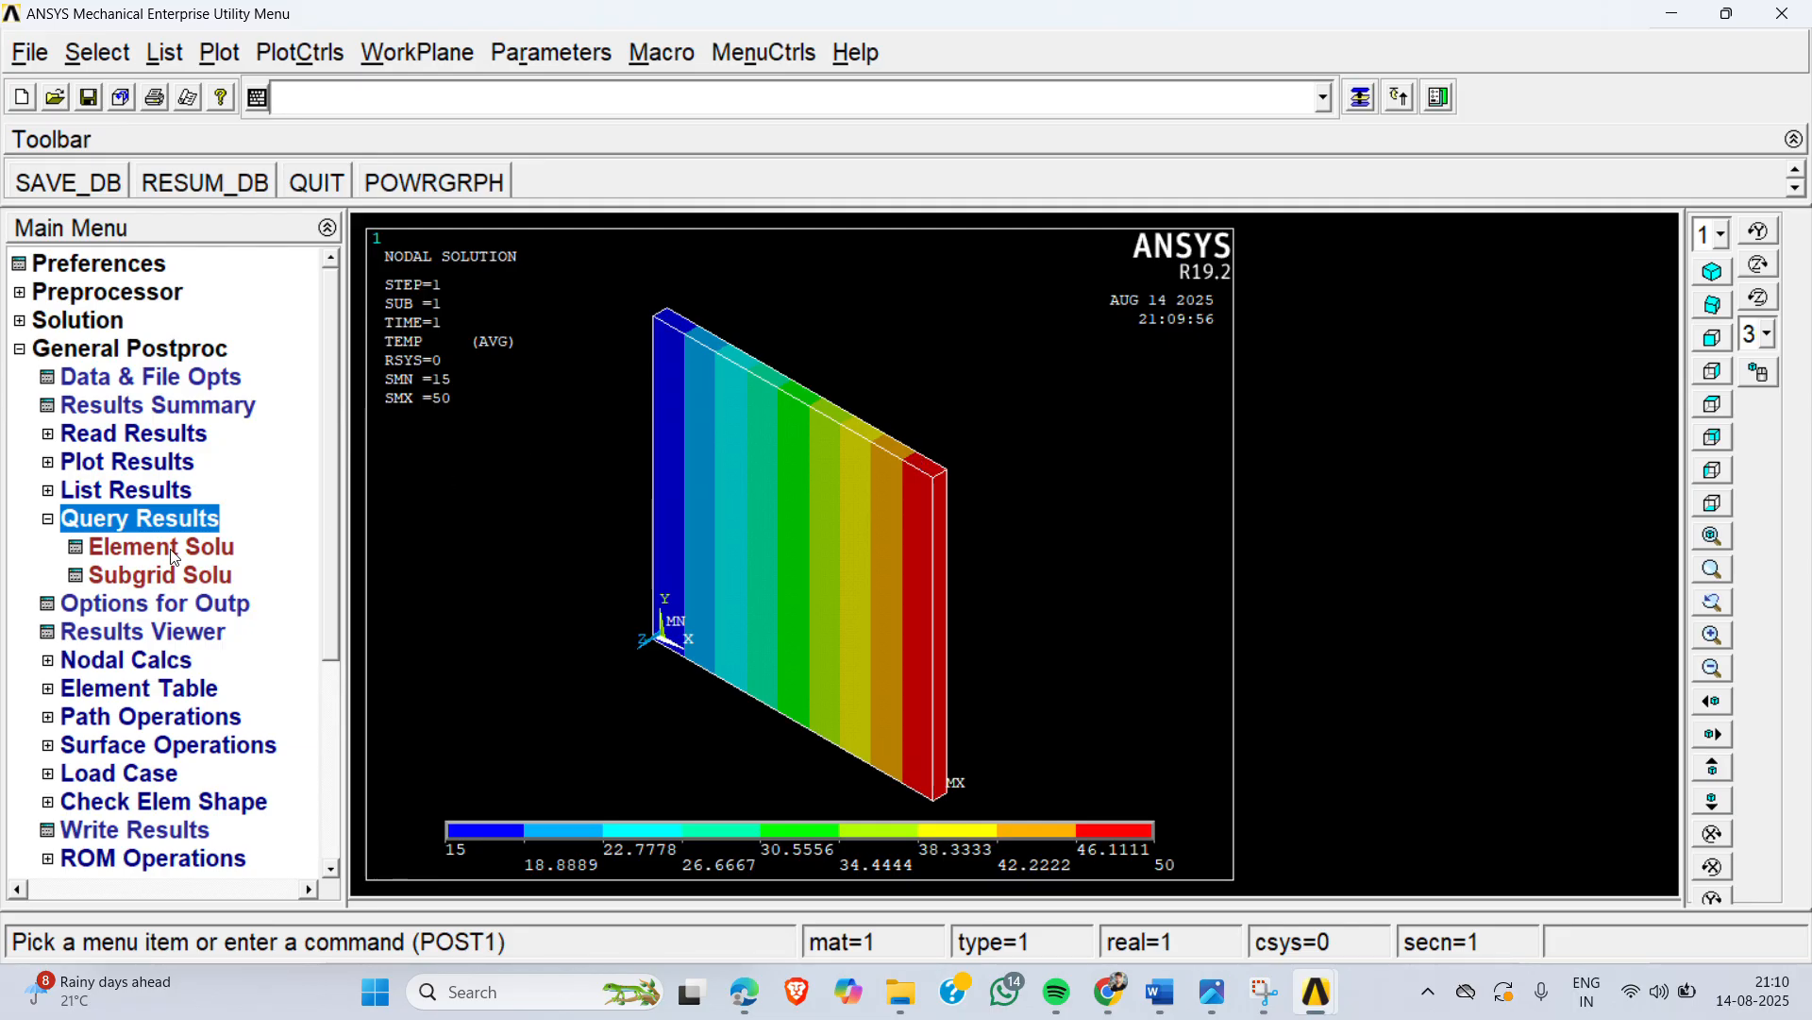
{"action": "left_click", "coordinate": [176, 578]}
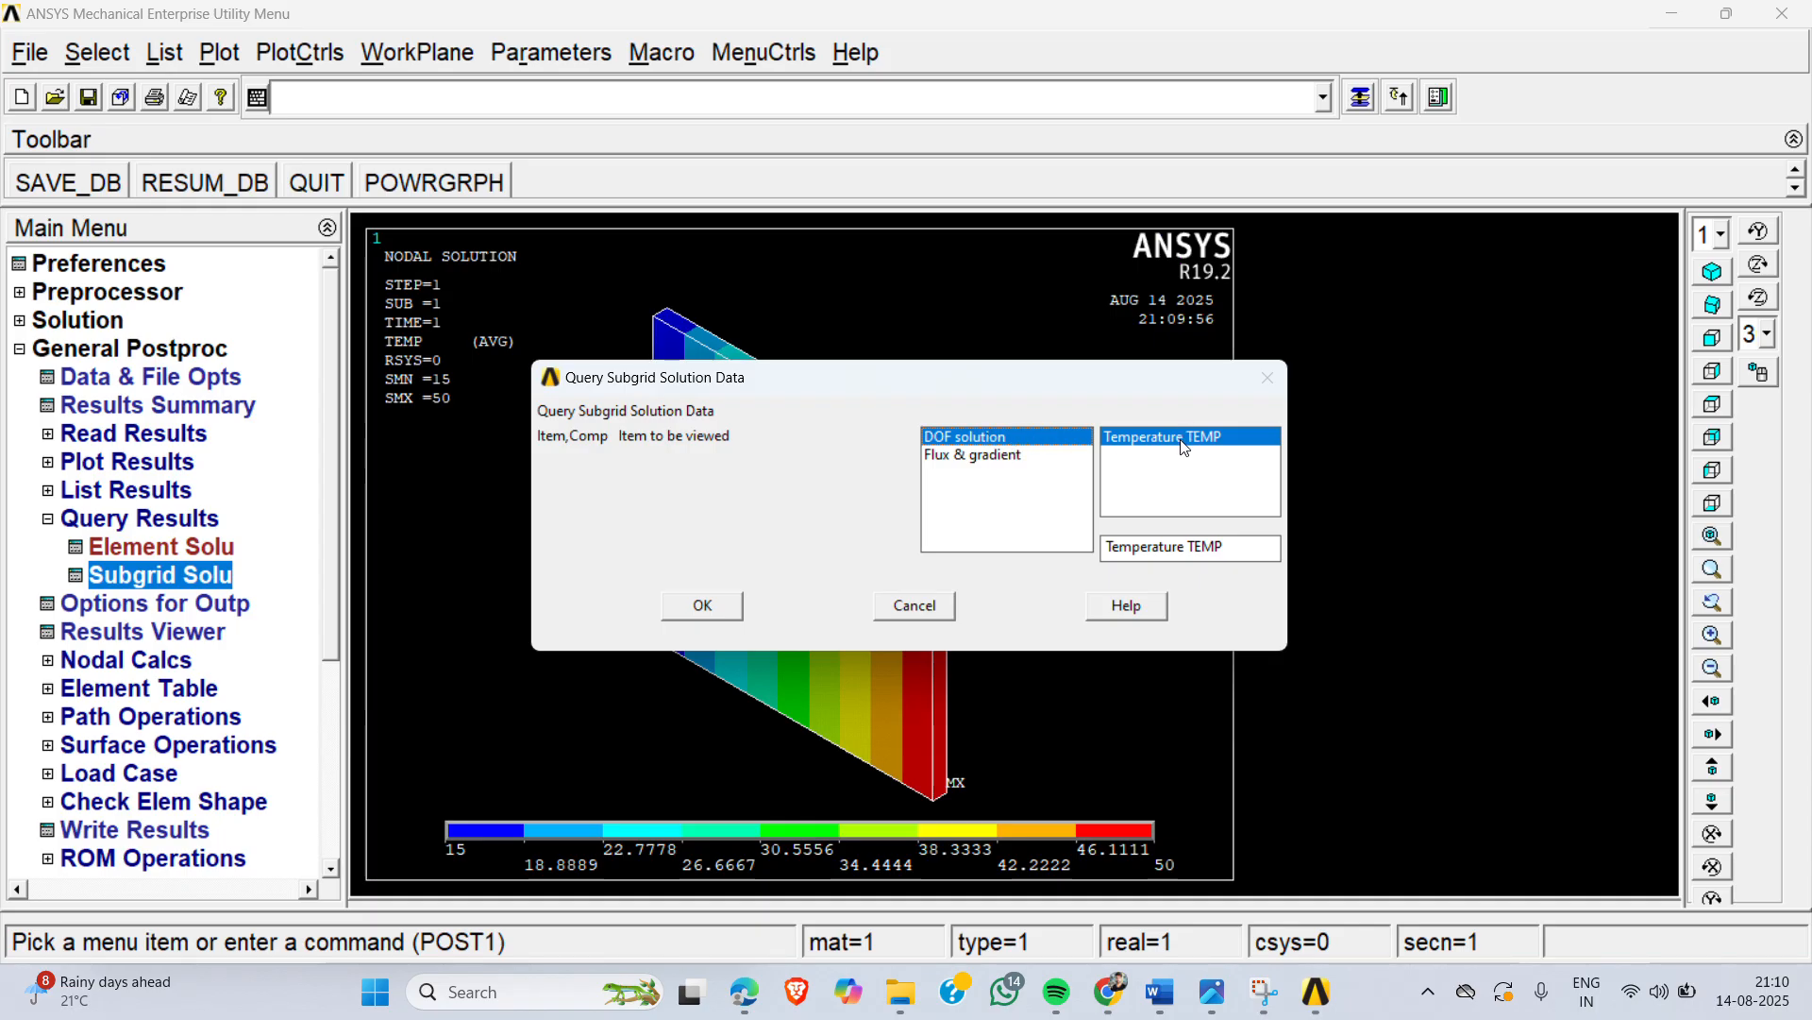
{"action": "left_click", "coordinate": [702, 609]}
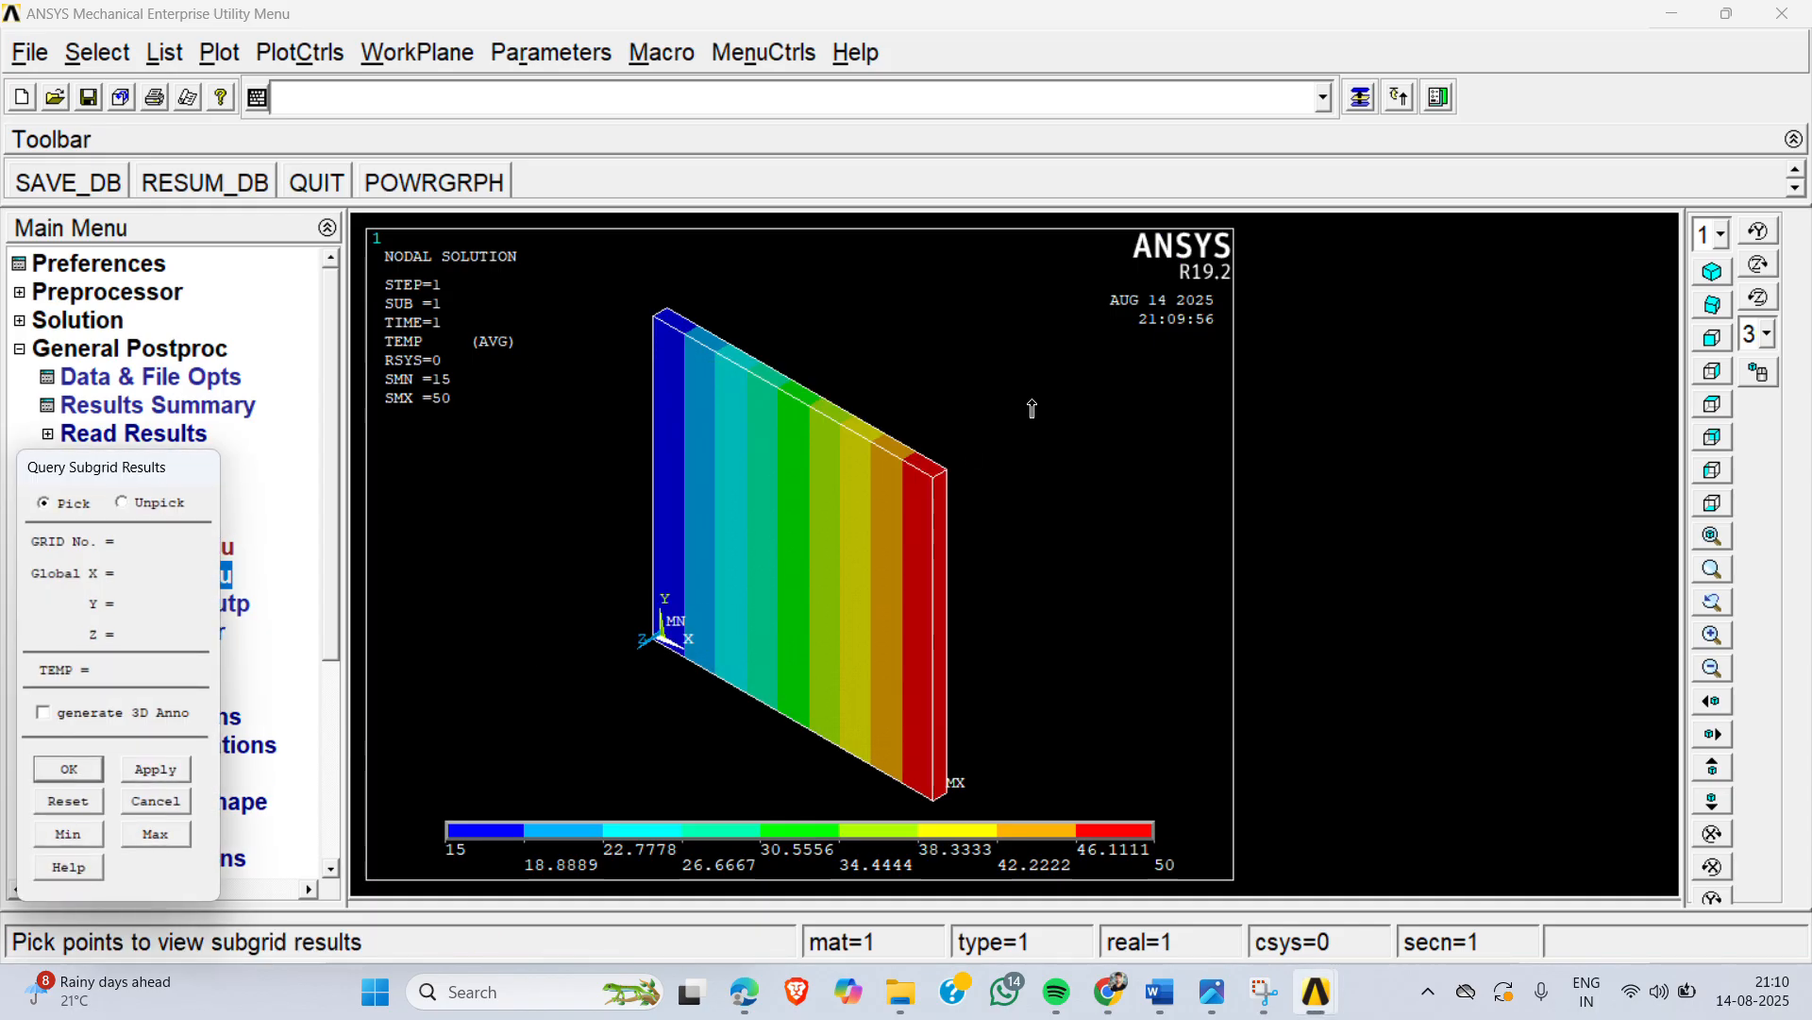
{"action": "left_click", "coordinate": [950, 475]}
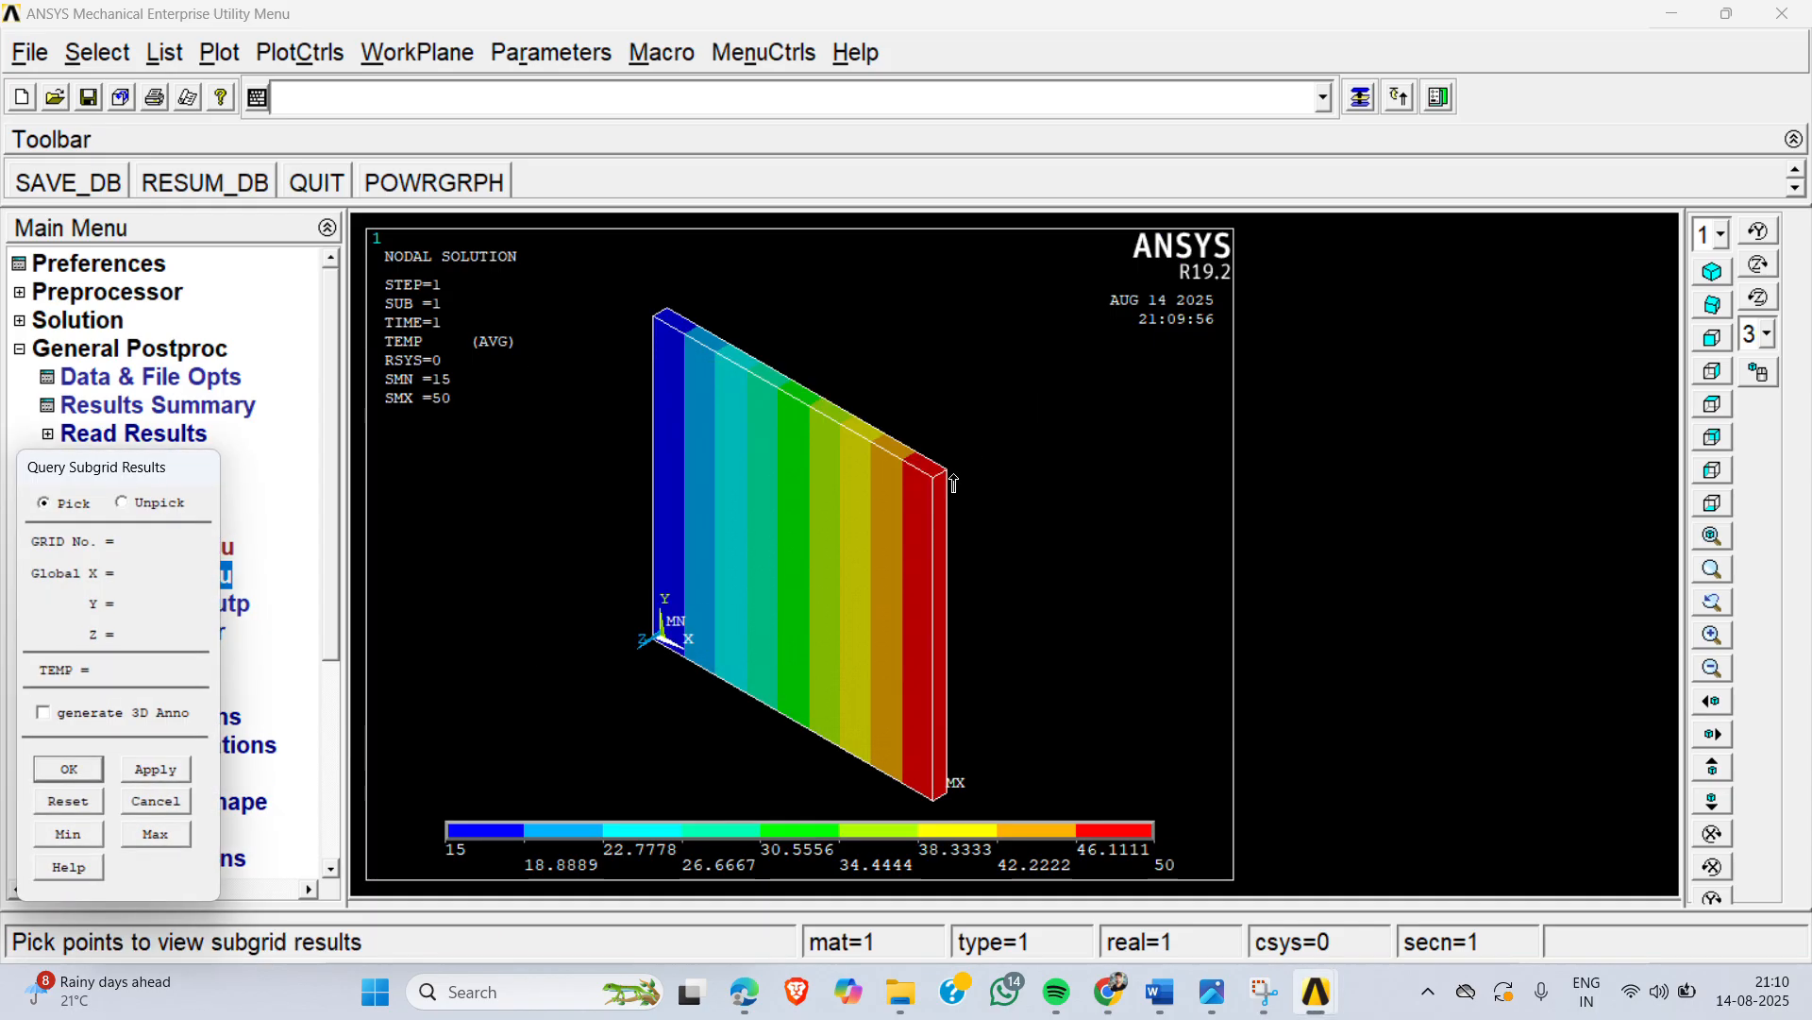
{"action": "left_click", "coordinate": [888, 437]}
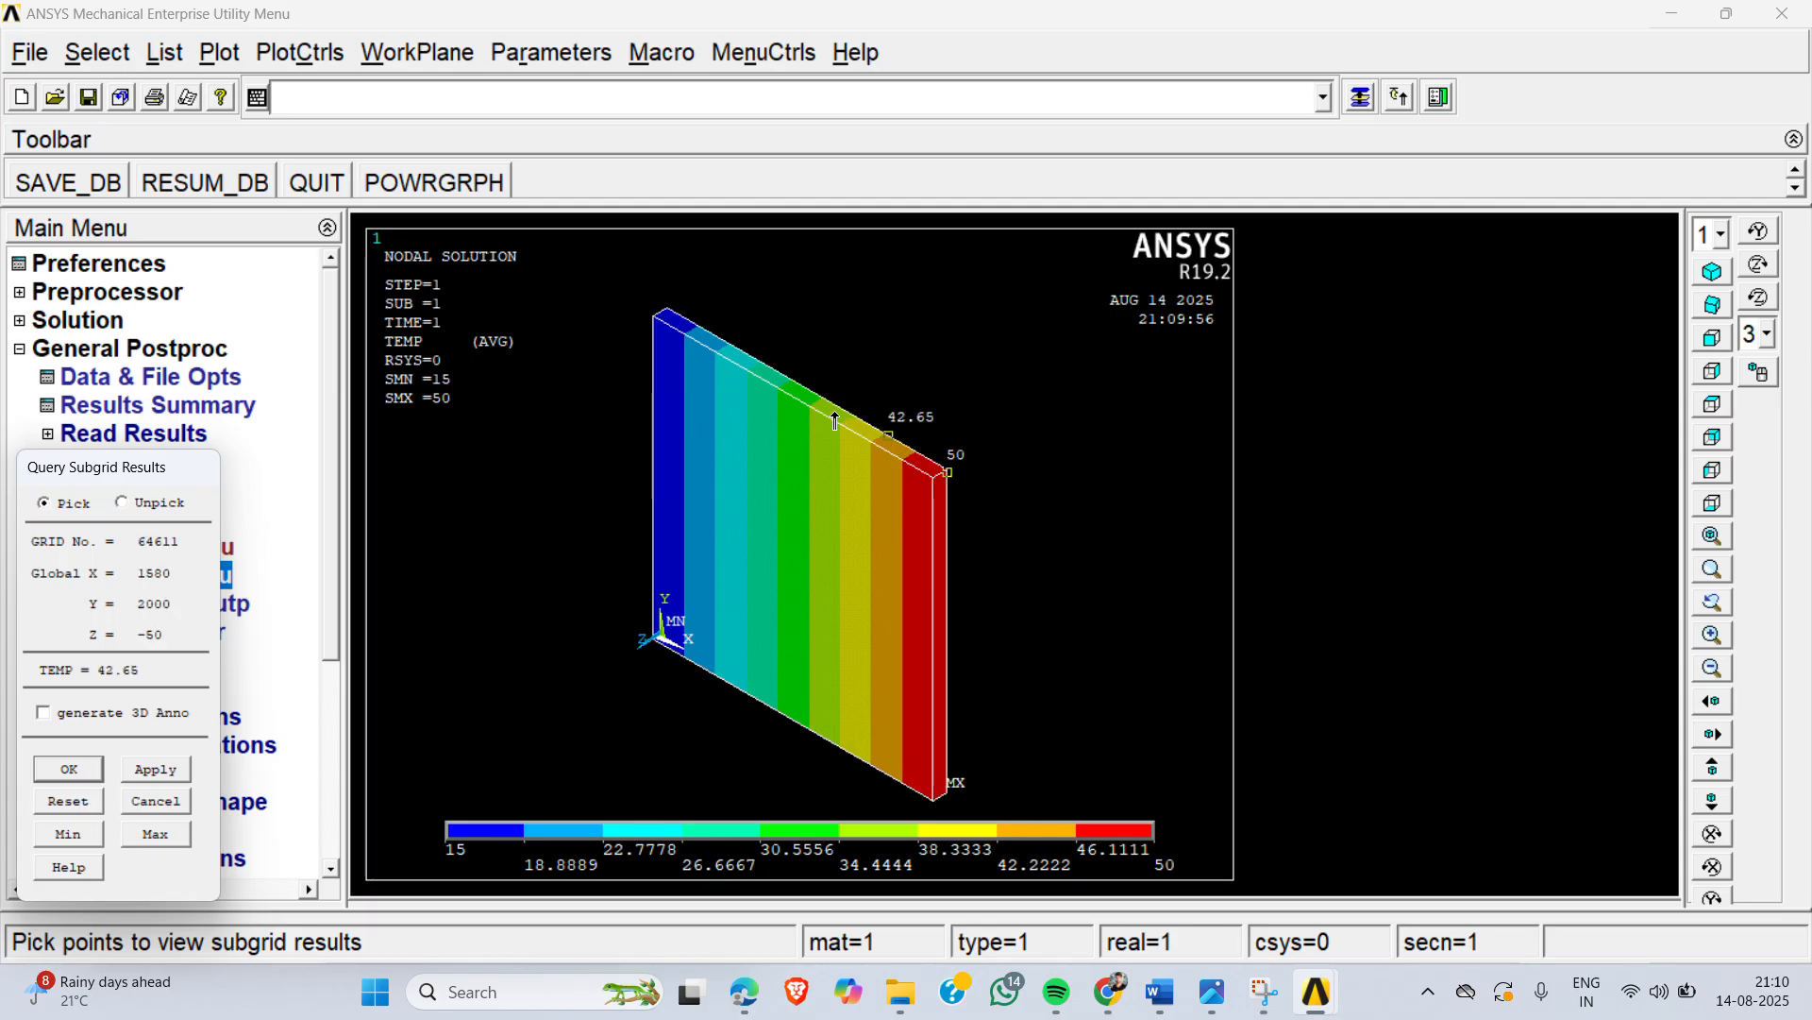
{"action": "left_click", "coordinate": [846, 413]}
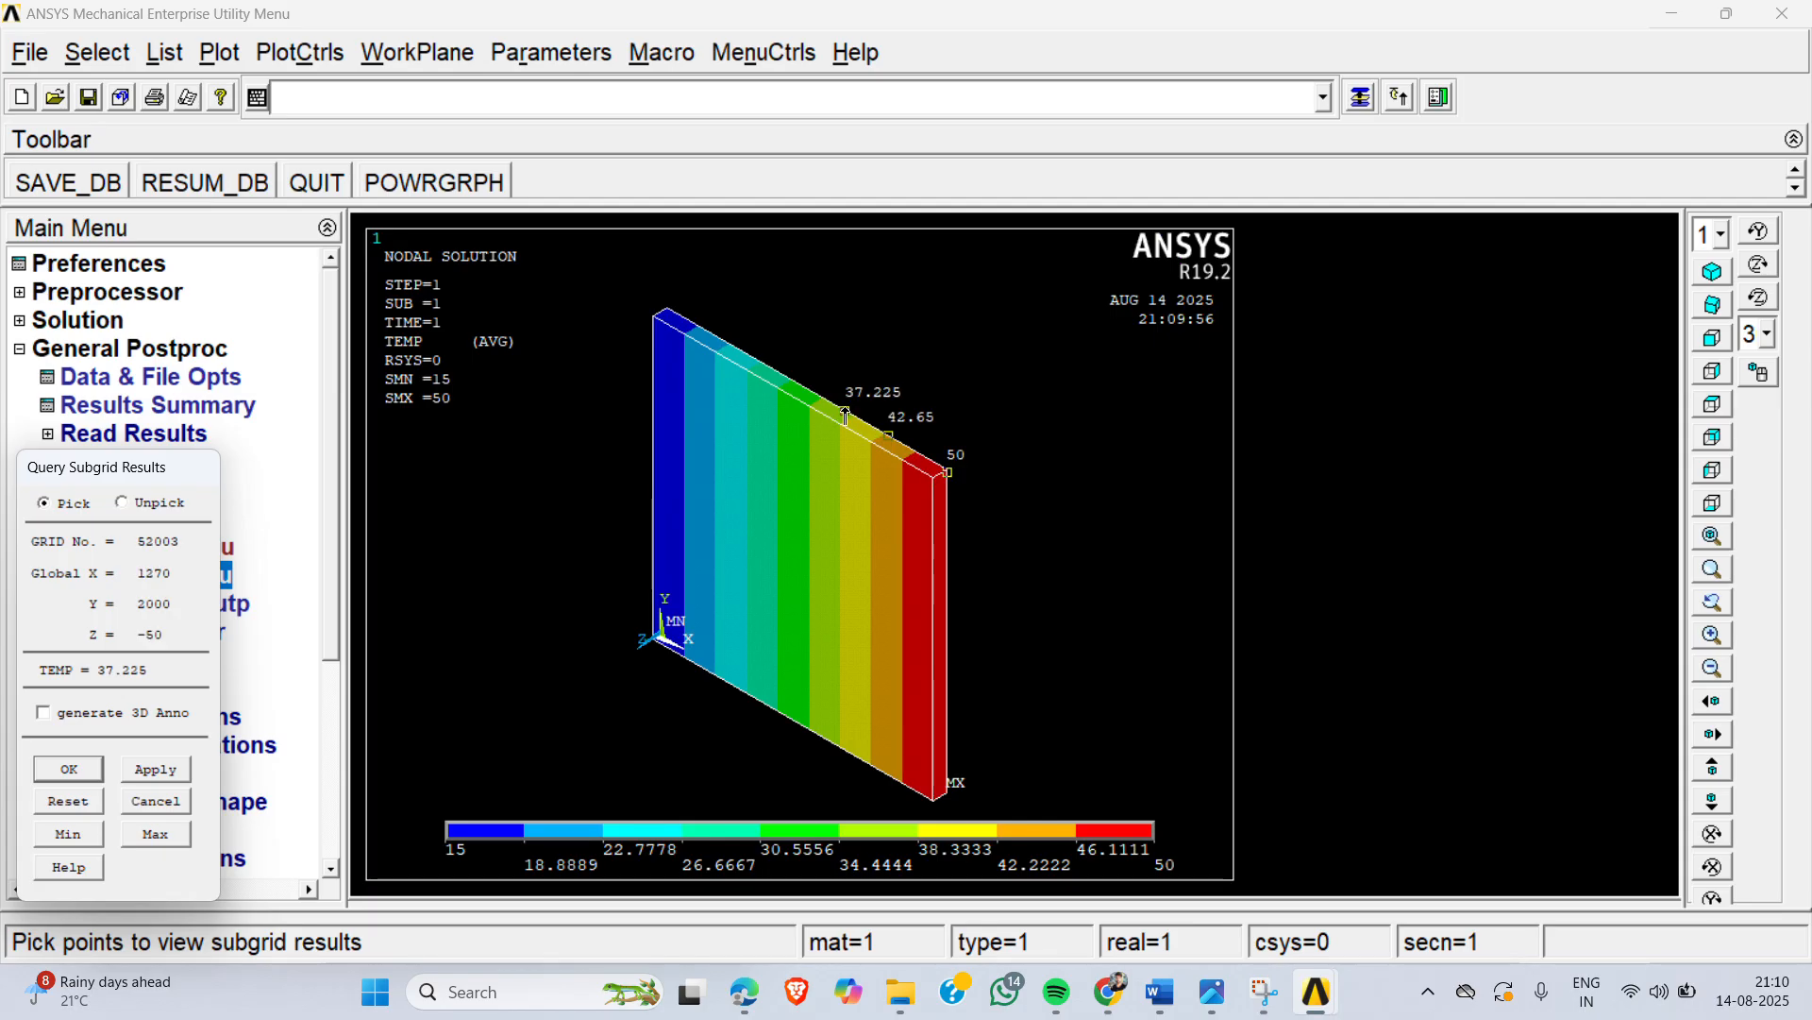
{"action": "left_click", "coordinate": [794, 380]}
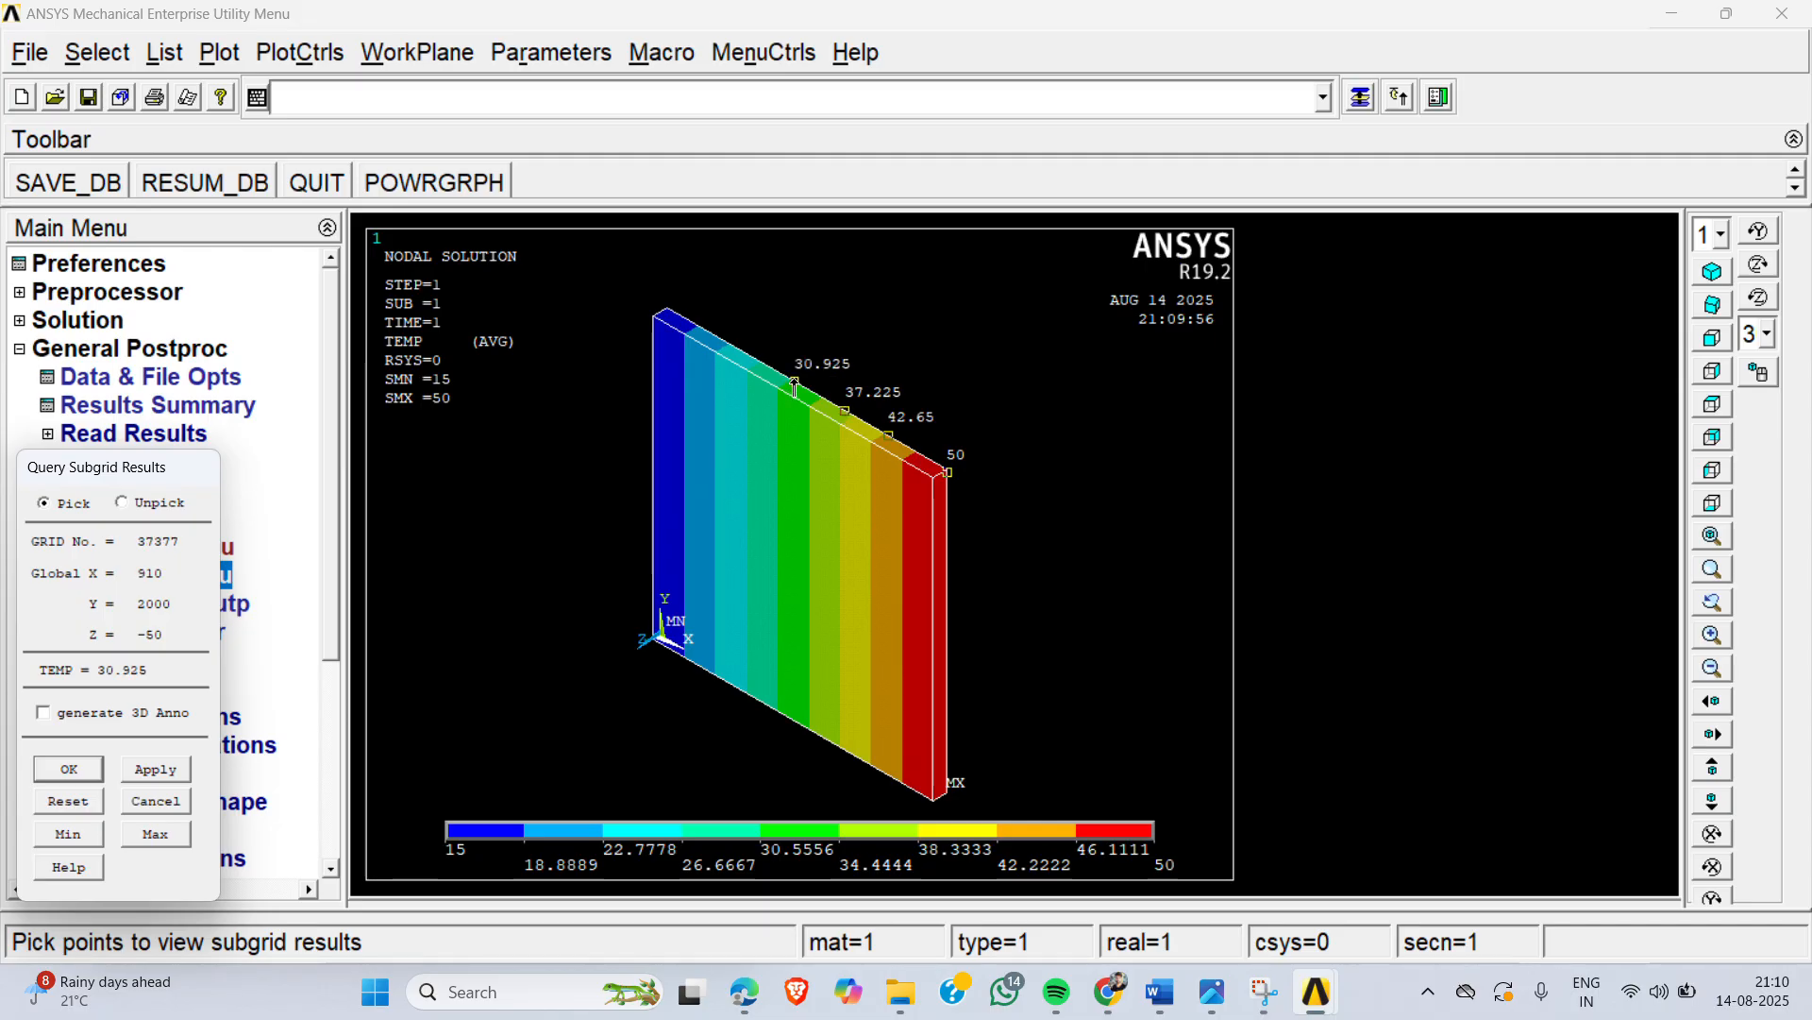
{"action": "left_click", "coordinate": [747, 354]}
{"action": "left_click", "coordinate": [706, 329]}
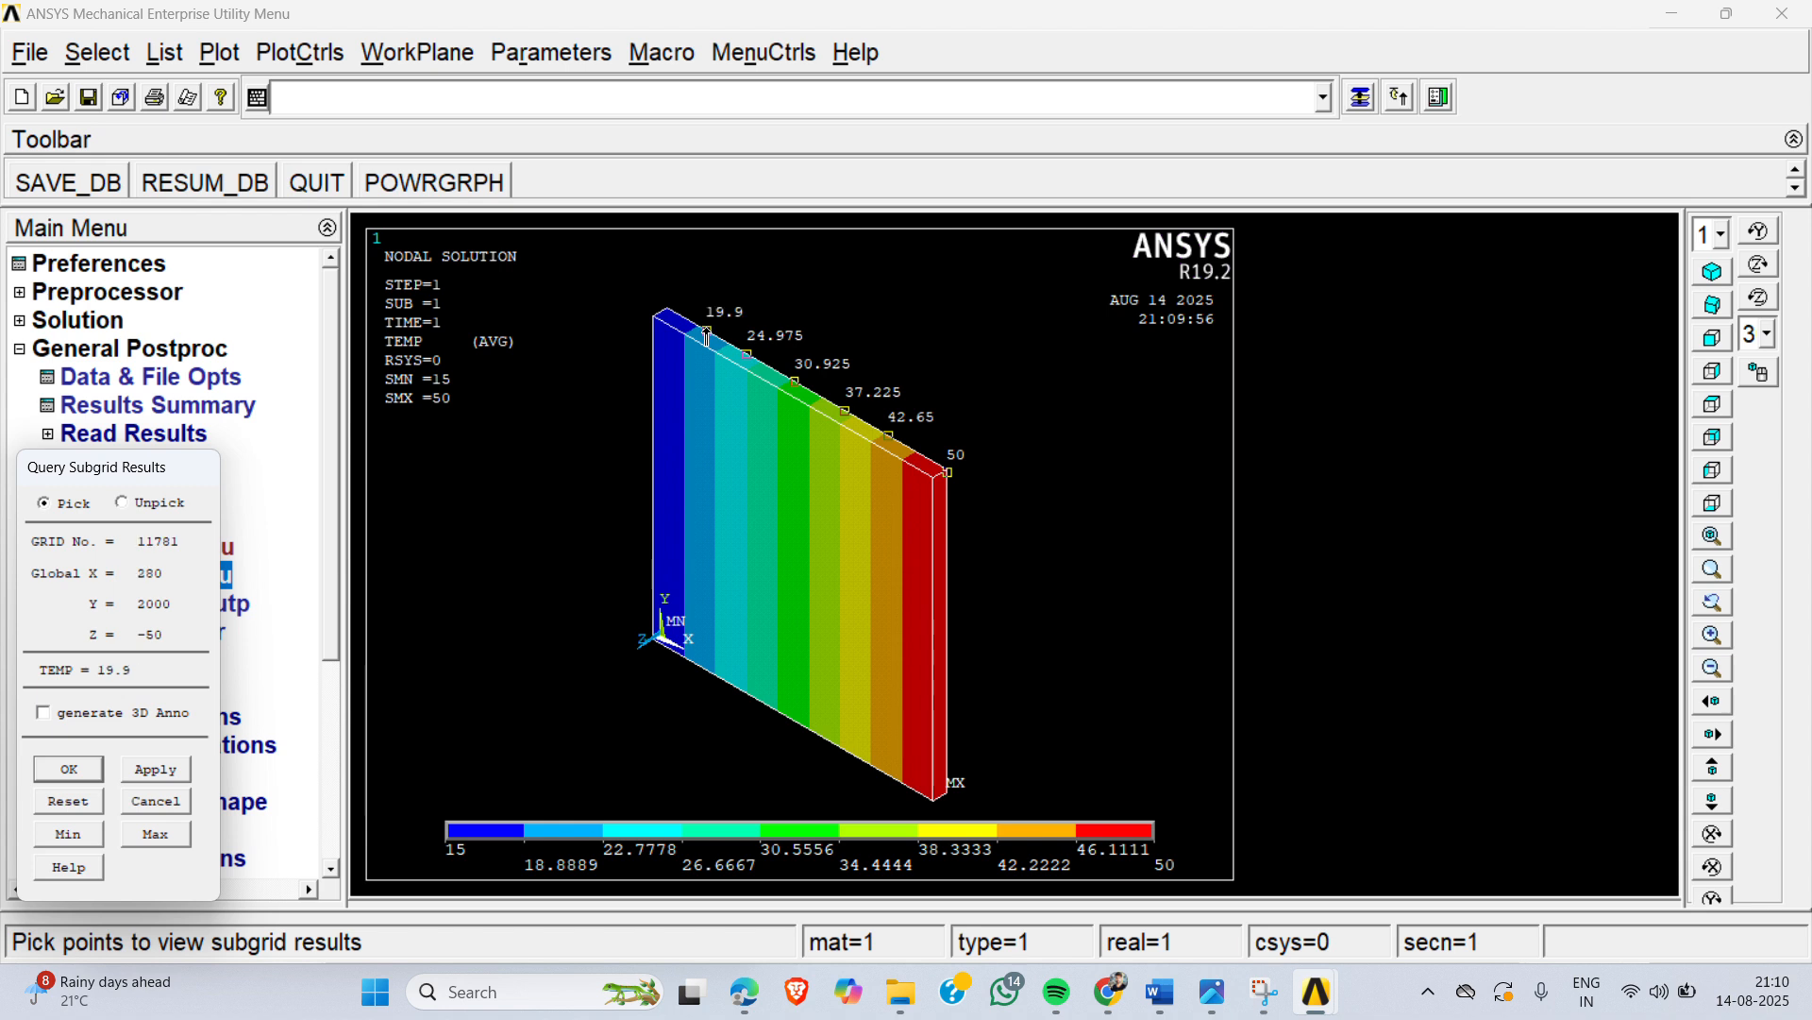
{"action": "left_click", "coordinate": [667, 309]}
{"action": "left_click", "coordinate": [664, 313]}
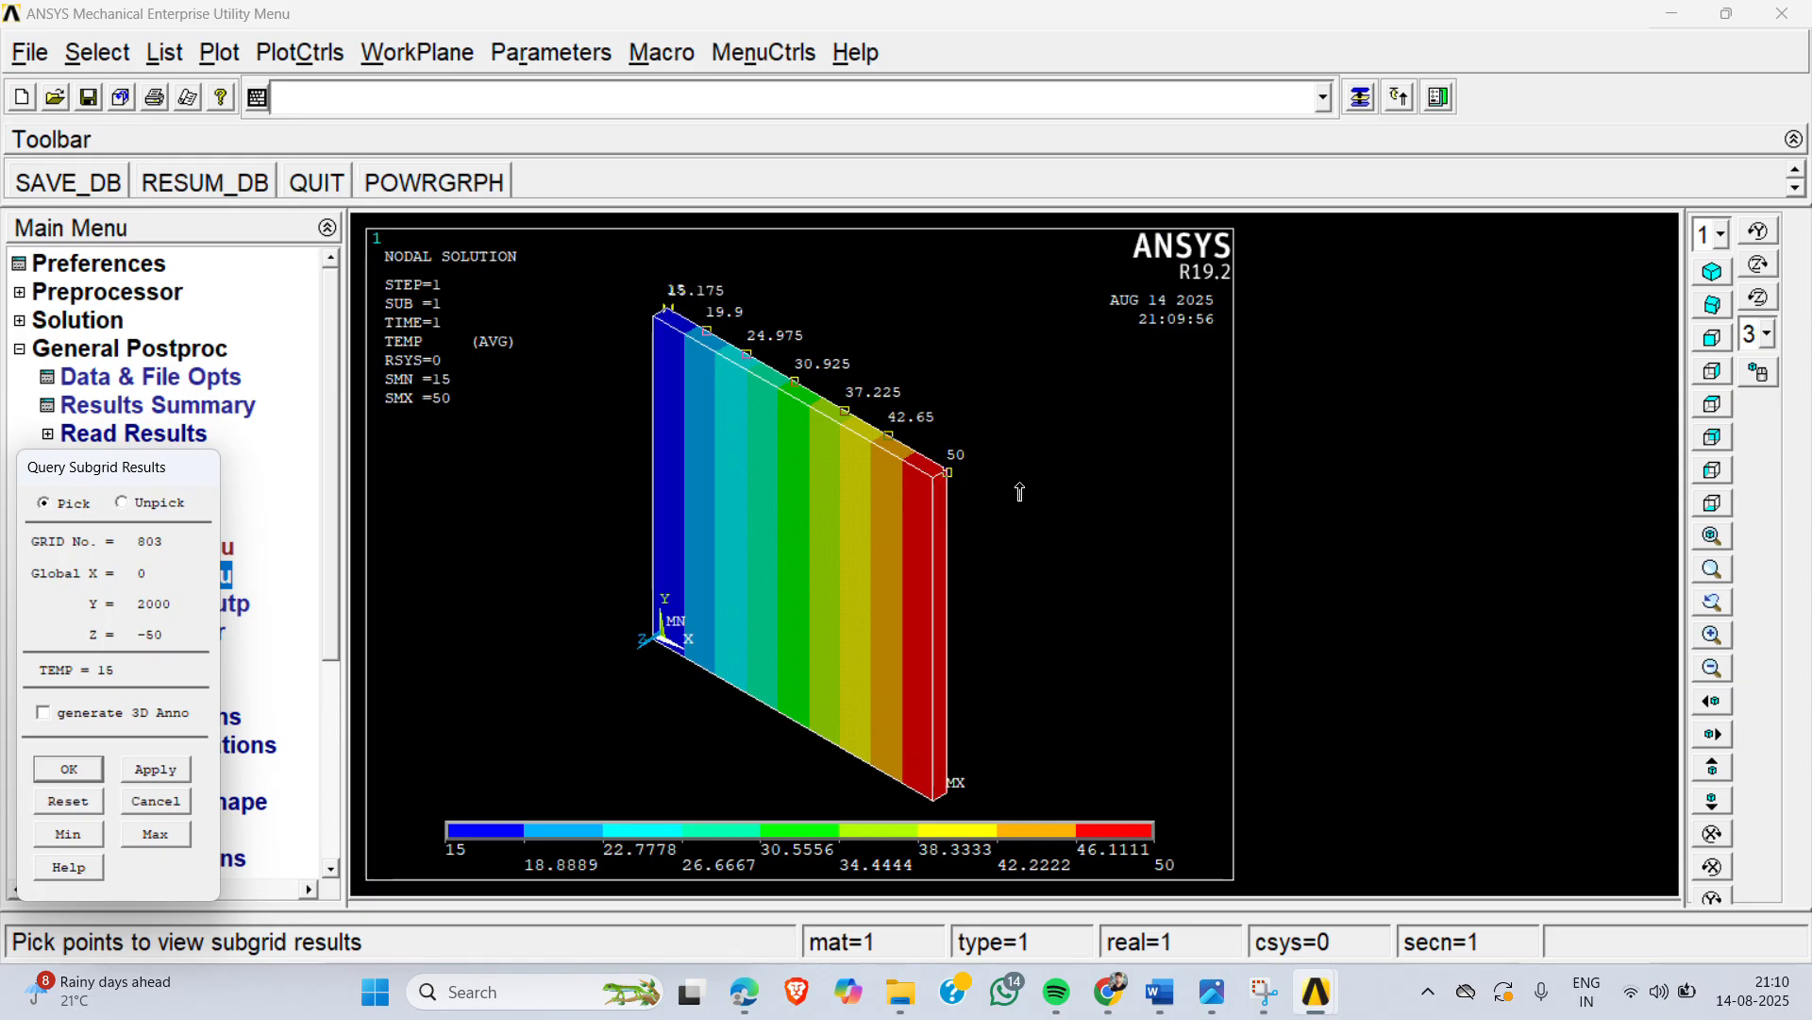
{"action": "left_click_drag", "start_coordinate": [178, 467], "coordinate": [233, 270]}
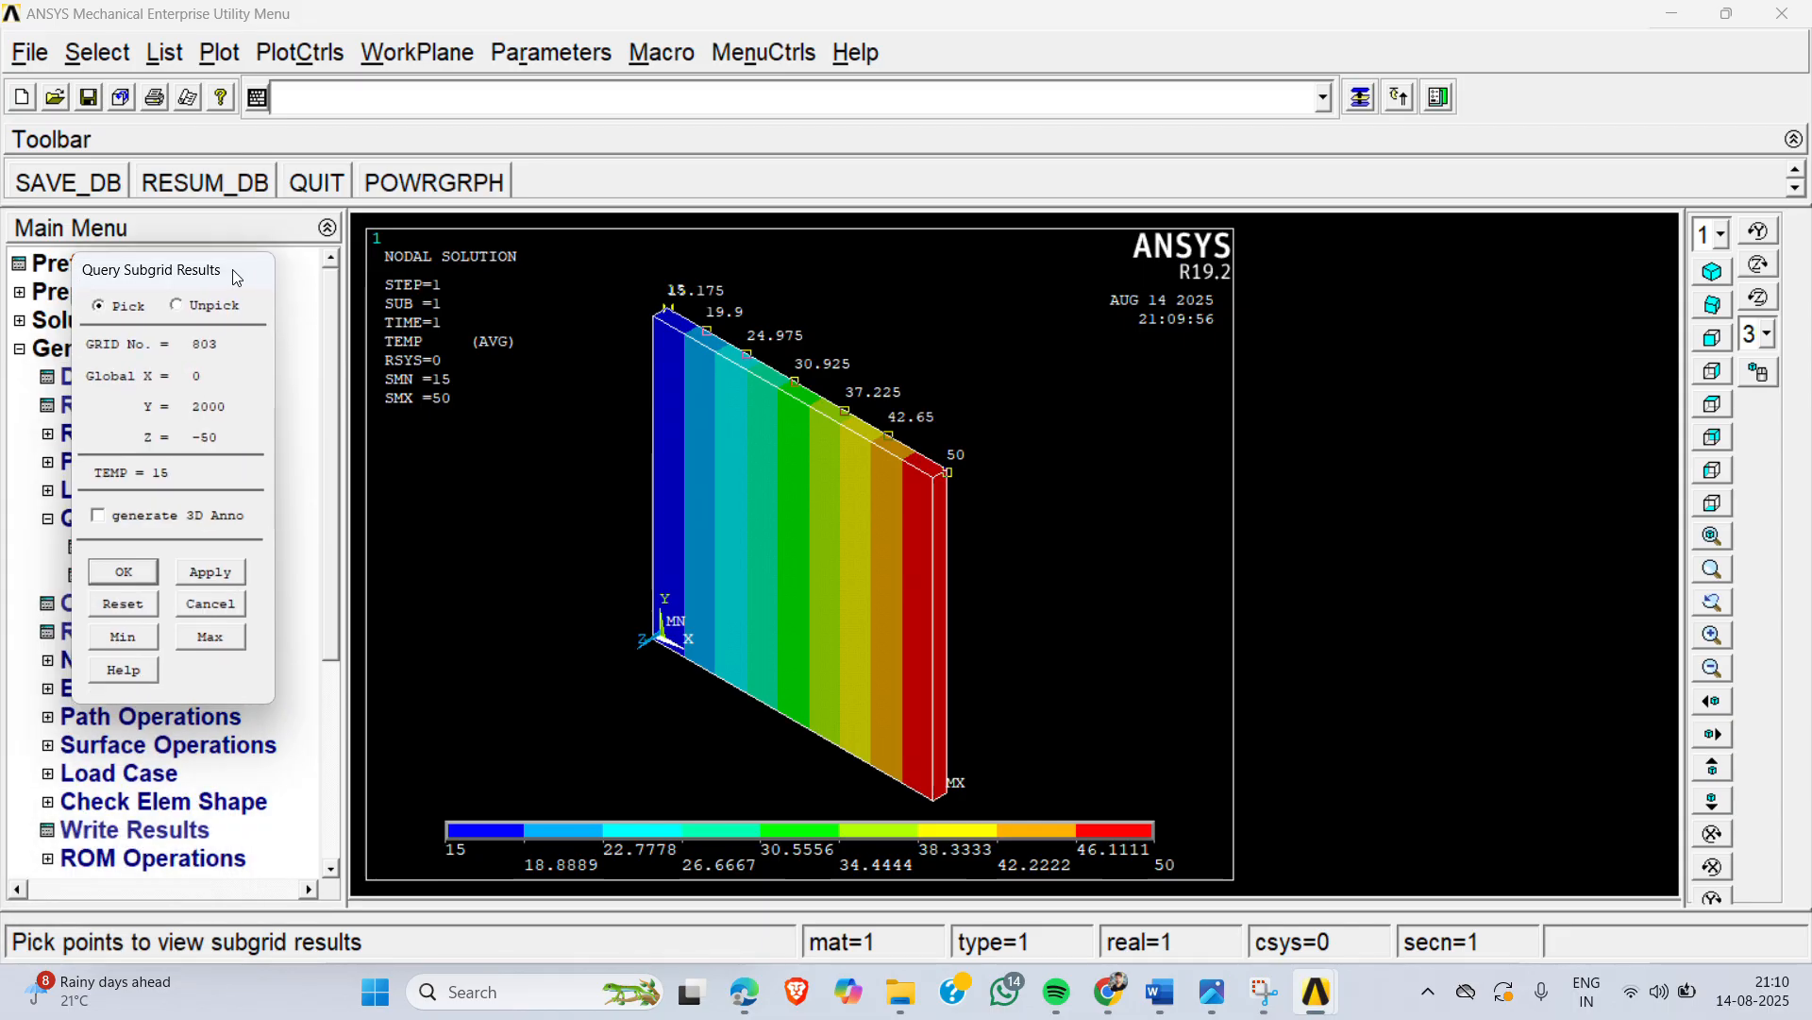
{"action": "left_click", "coordinate": [123, 572]}
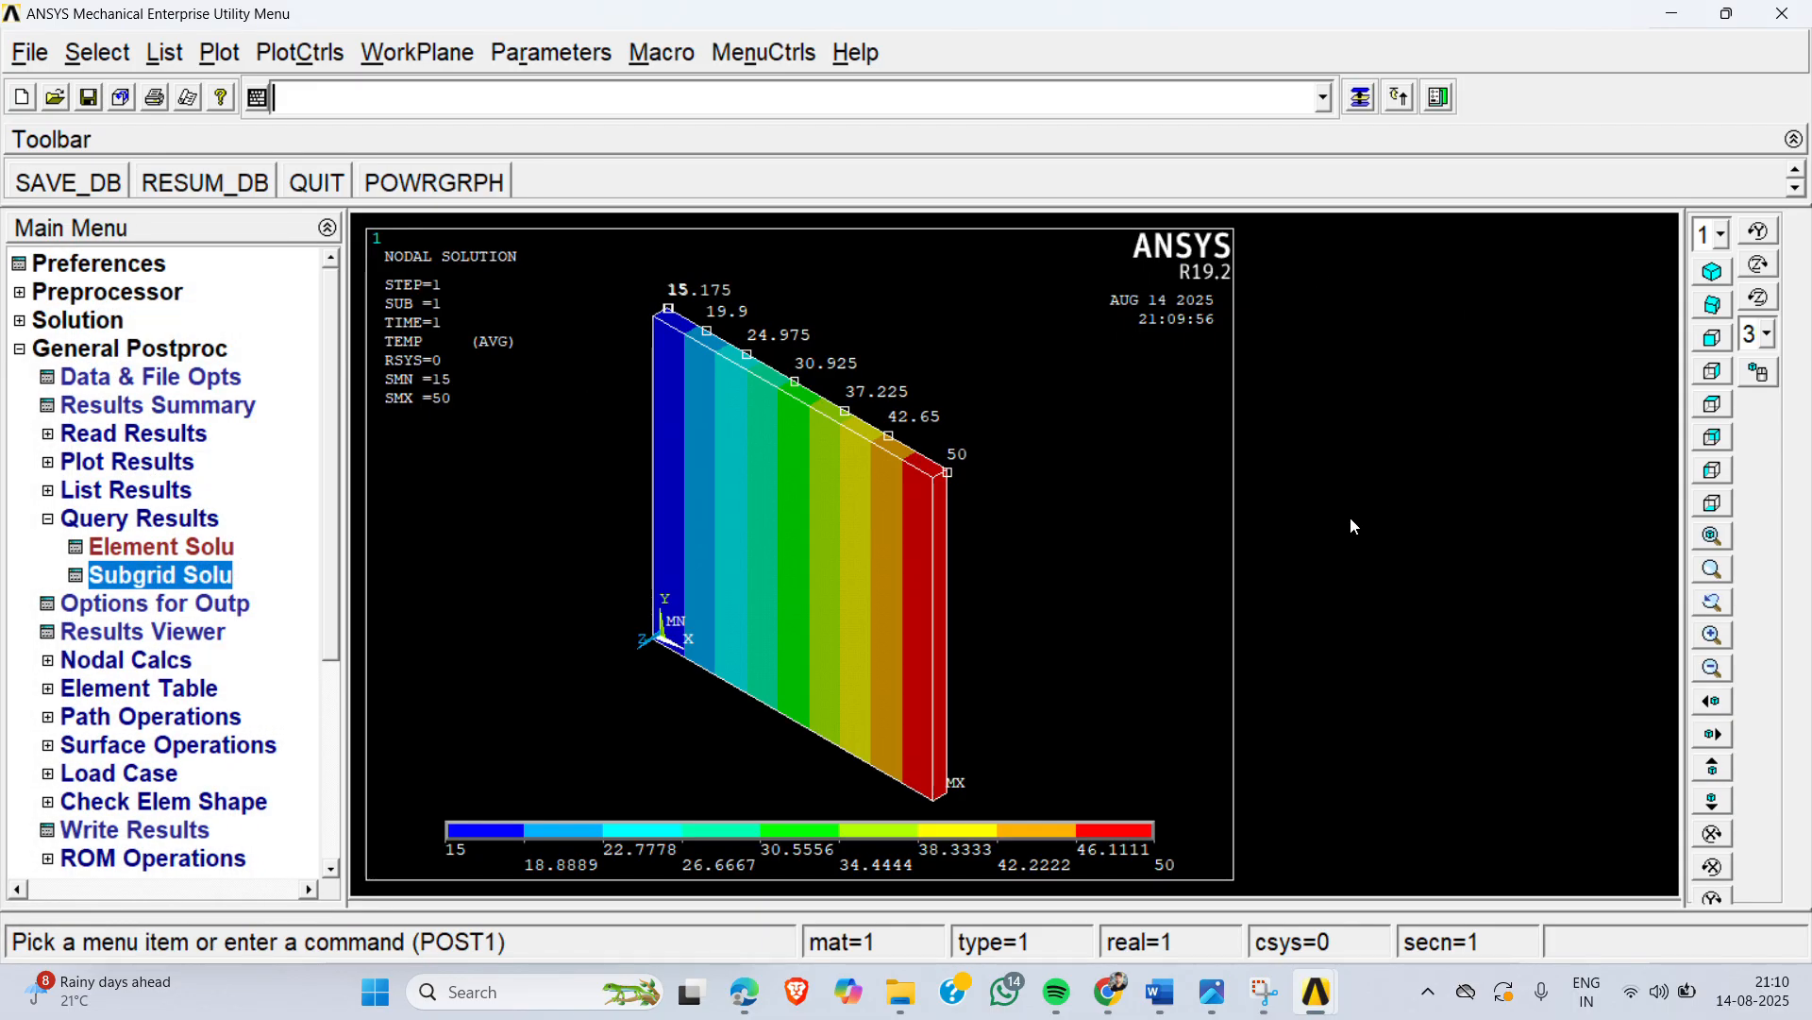